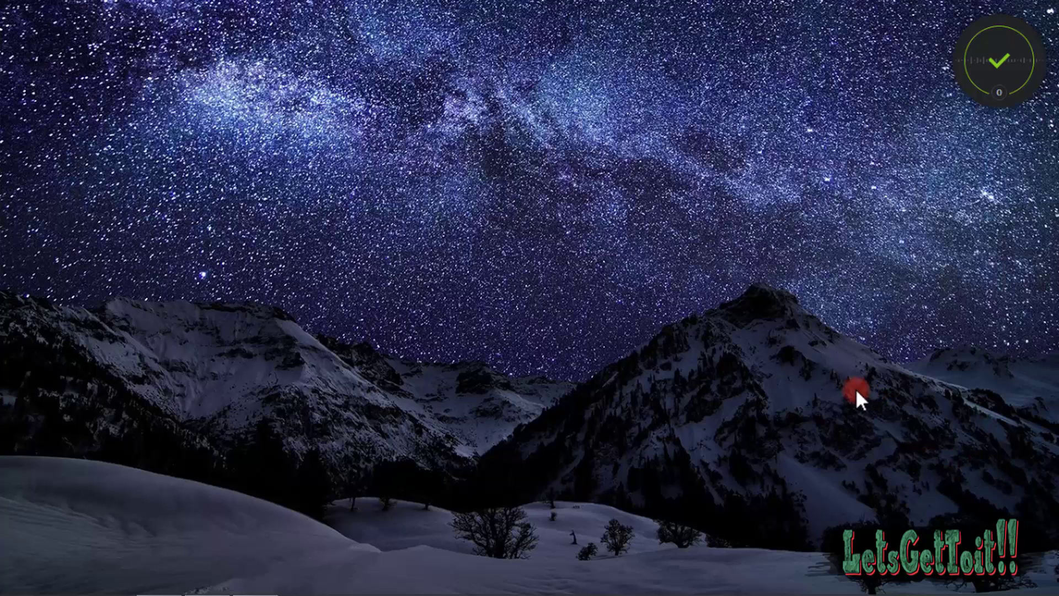
# Step: Compare the original photo punkbefor.jpg with the finished artwork punkaftr.jpg in Windows Photo Viewer
pyautogui.moveTo(375, 573)
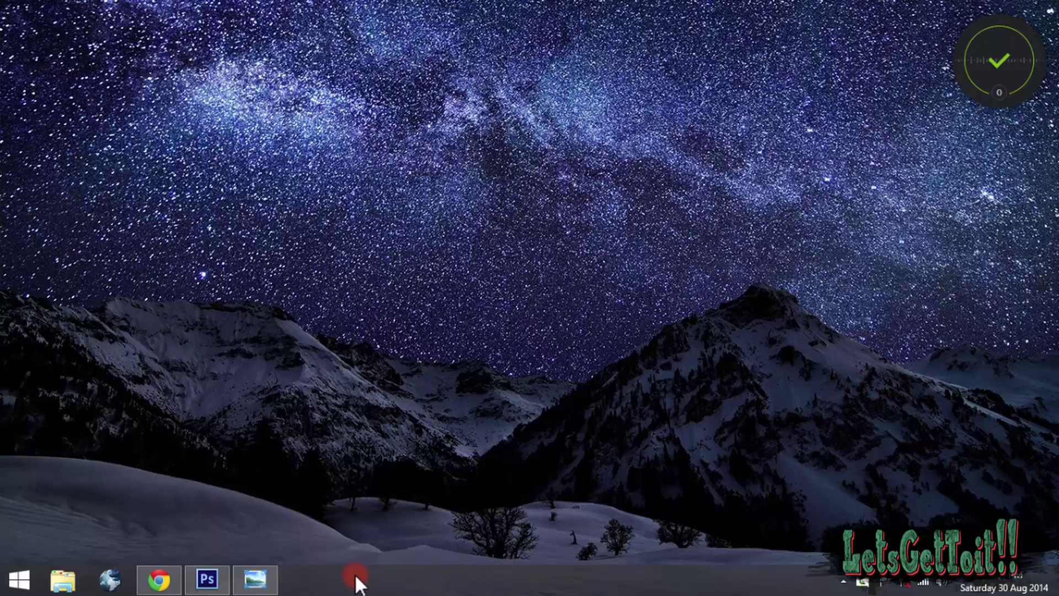
pyautogui.click(275, 573)
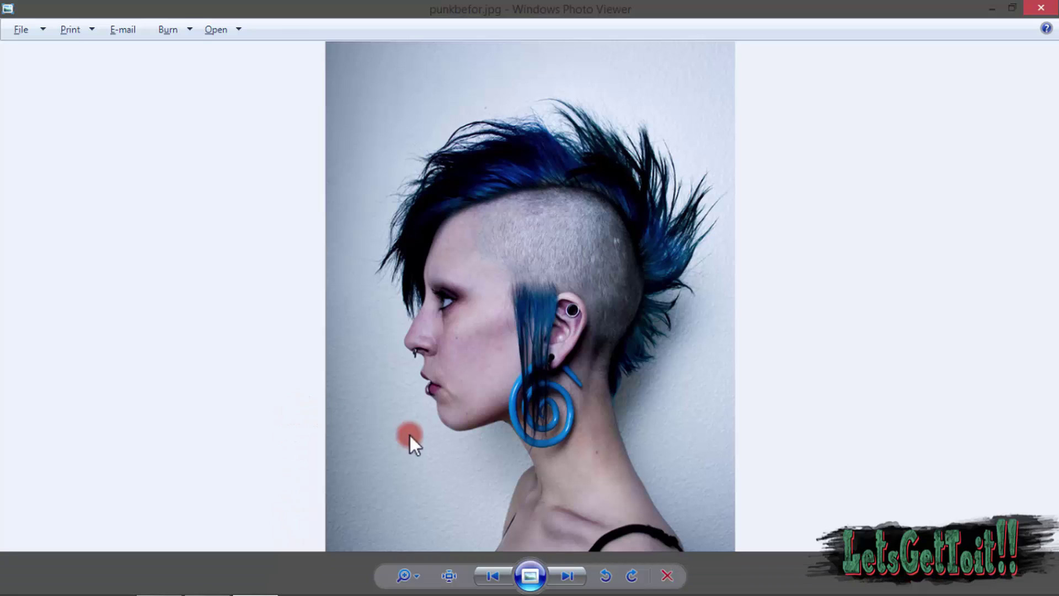
pyautogui.click(584, 574)
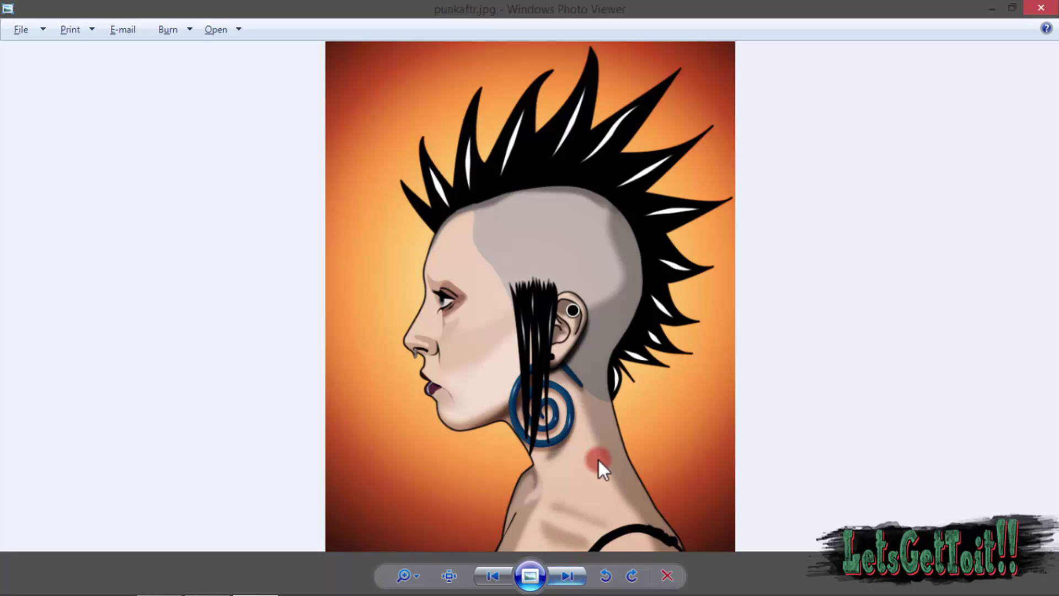
pyautogui.click(999, 6)
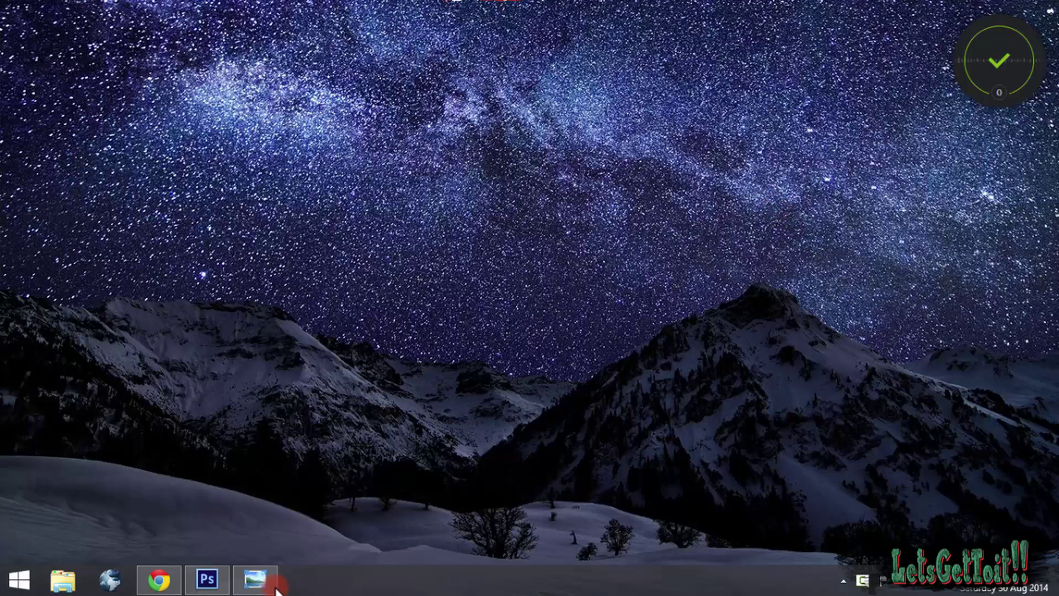
# Step: Switch to Windows Photo Viewer, return to punkbefor.jpg and open it in Adobe Photoshop CS6
pyautogui.click(214, 586)
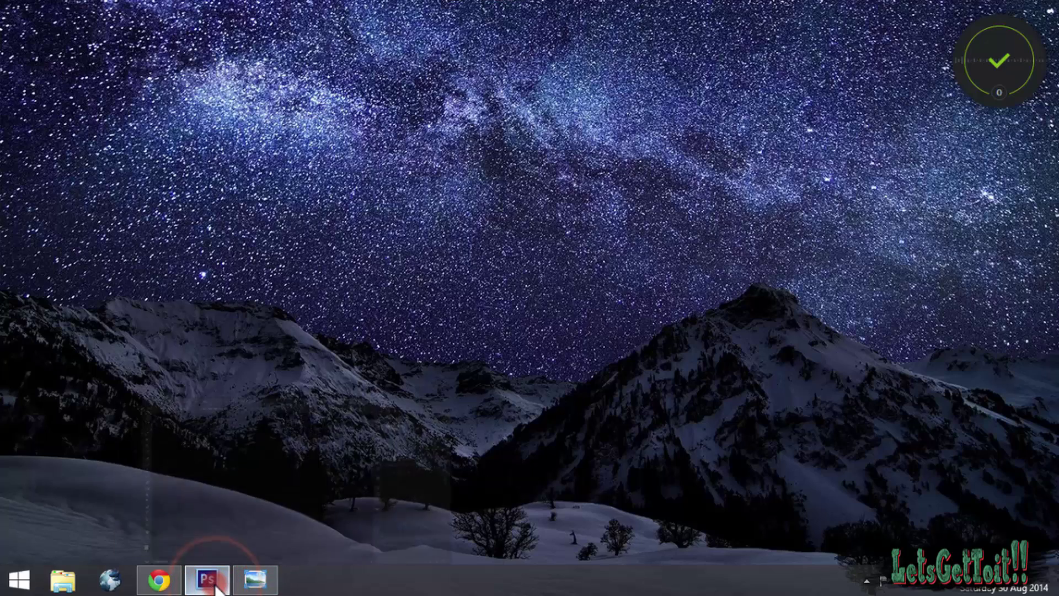
pyautogui.click(219, 587)
pyautogui.click(252, 579)
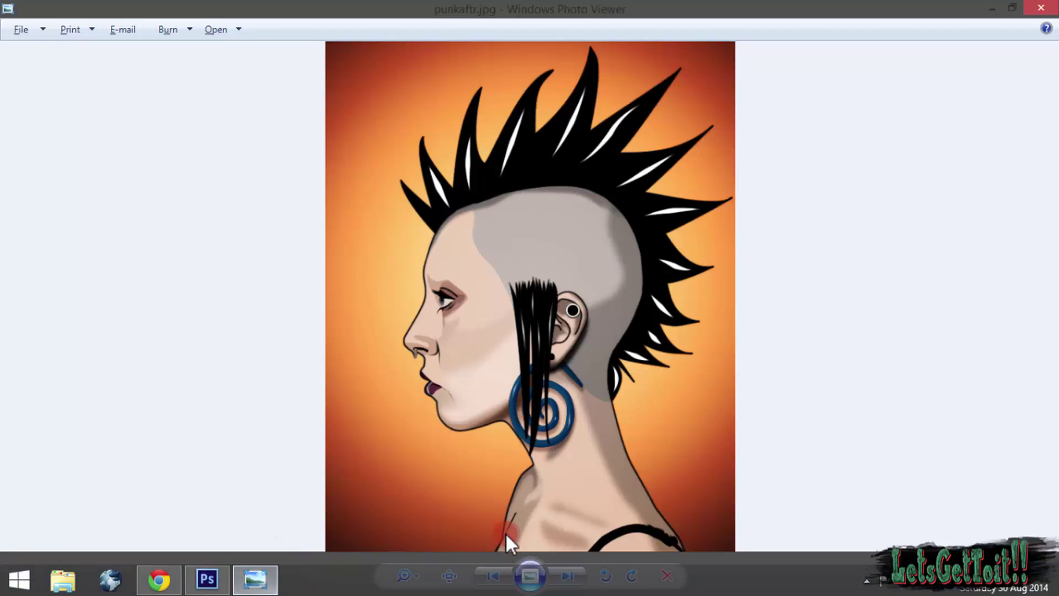
pyautogui.click(493, 573)
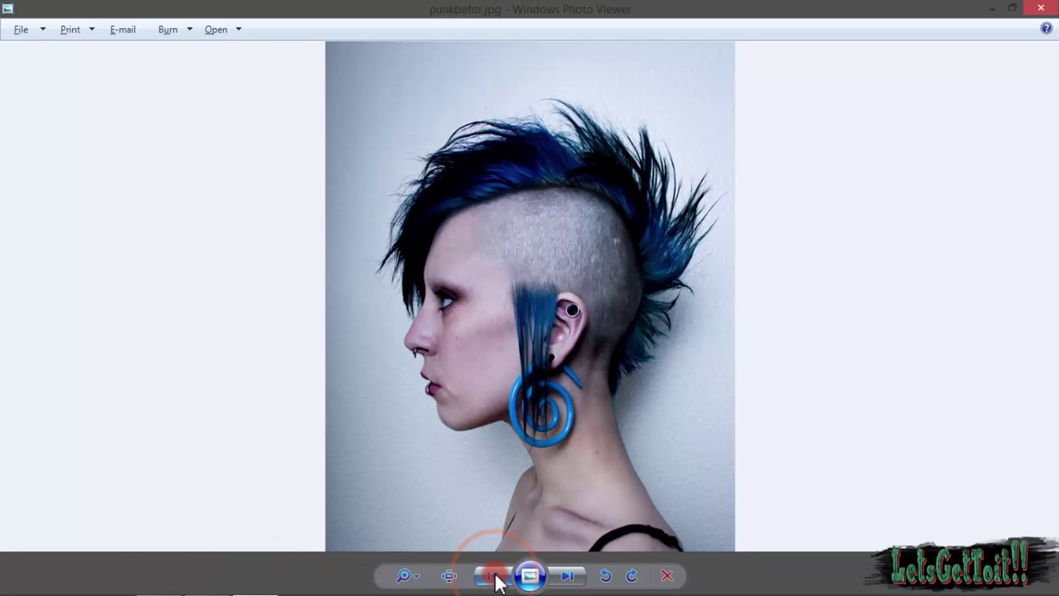
pyautogui.rightClick(520, 261)
pyautogui.moveTo(547, 270)
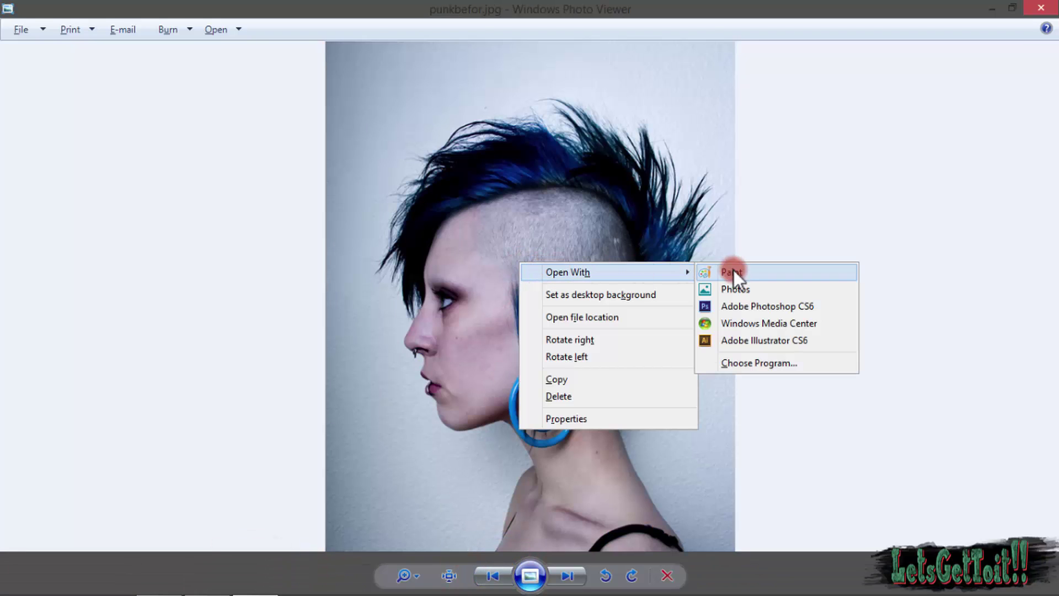
pyautogui.click(754, 305)
pyautogui.click(1005, 7)
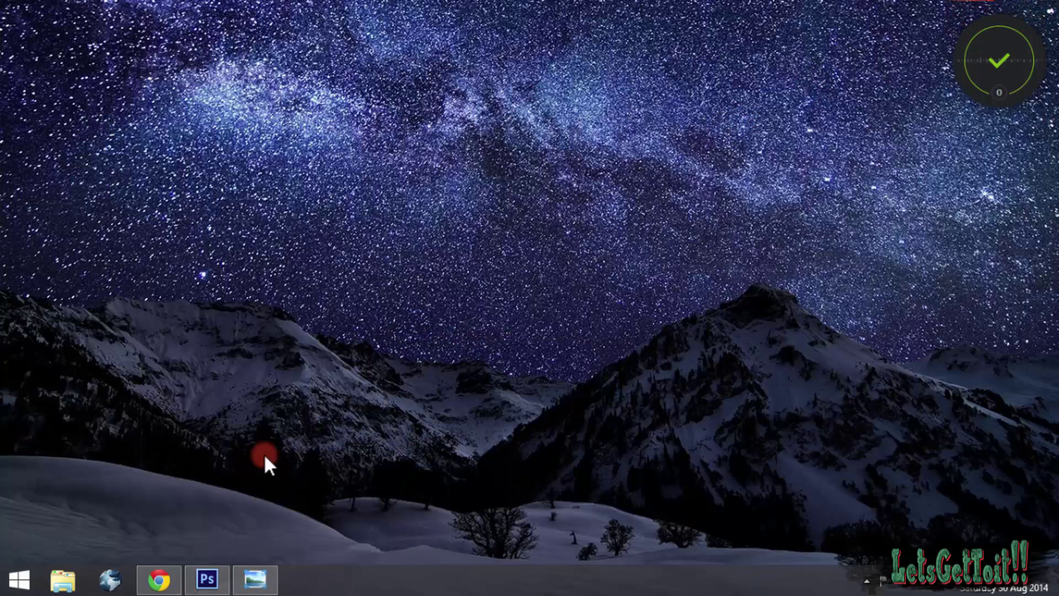
pyautogui.click(207, 578)
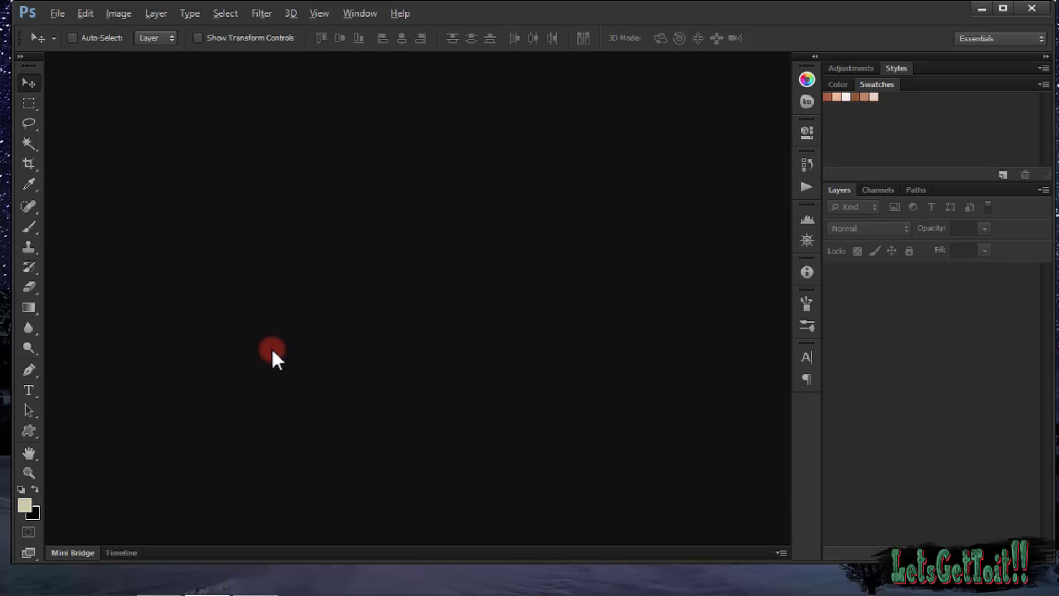
pyautogui.moveTo(228, 64)
pyautogui.mouseDown()
pyautogui.moveTo(241, 75)
pyautogui.moveTo(236, 46)
pyautogui.moveTo(248, 64)
pyautogui.mouseUp()
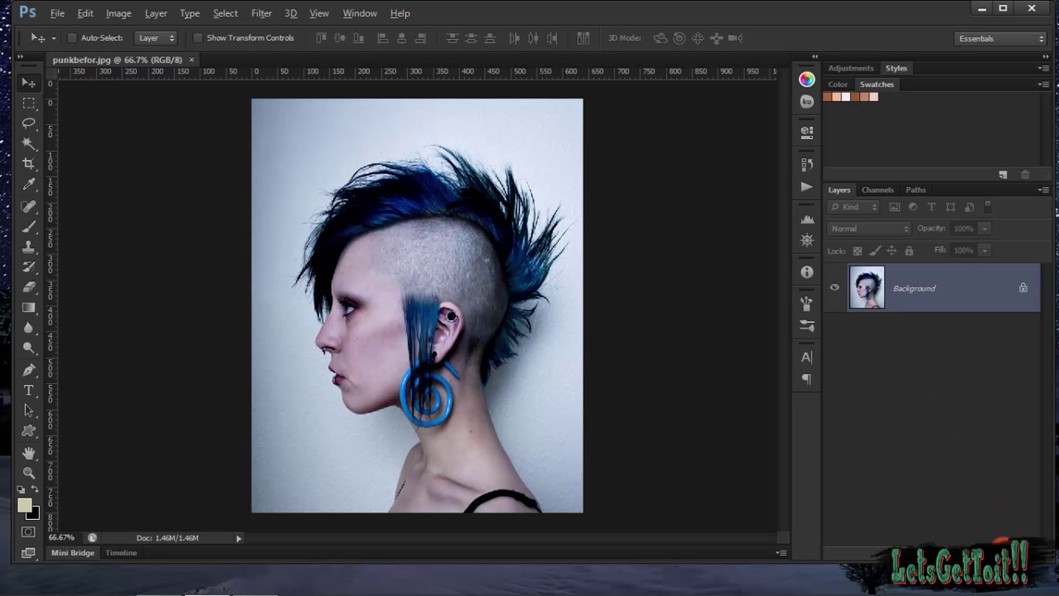
# Step: Add a new empty layer above the photo, choose the Brush tool and reset the colours to default black and white
pyautogui.click(1000, 539)
pyautogui.click(34, 225)
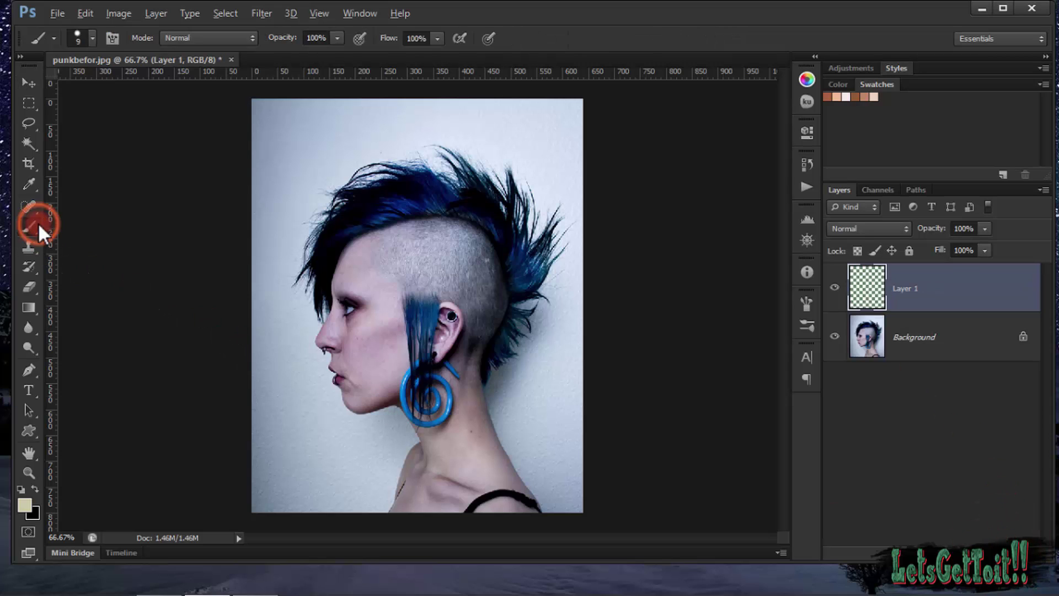
pyautogui.moveTo(293, 206)
pyautogui.mouseDown()
pyautogui.moveTo(283, 225)
pyautogui.moveTo(323, 207)
pyautogui.mouseUp()
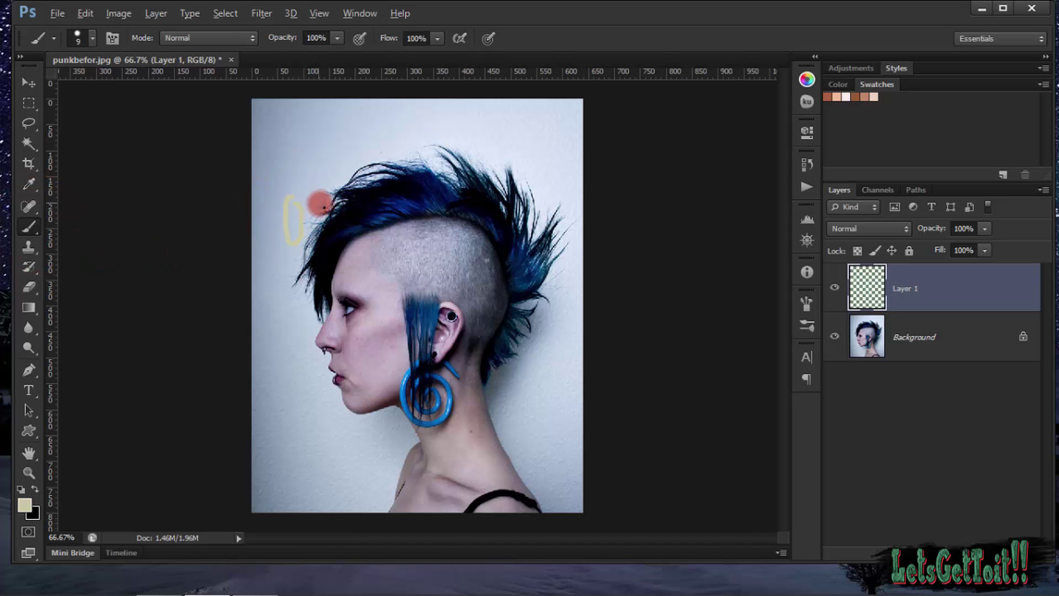
pyautogui.hotkey('ctrl', 'z')
pyautogui.click(21, 489)
pyautogui.click(326, 305)
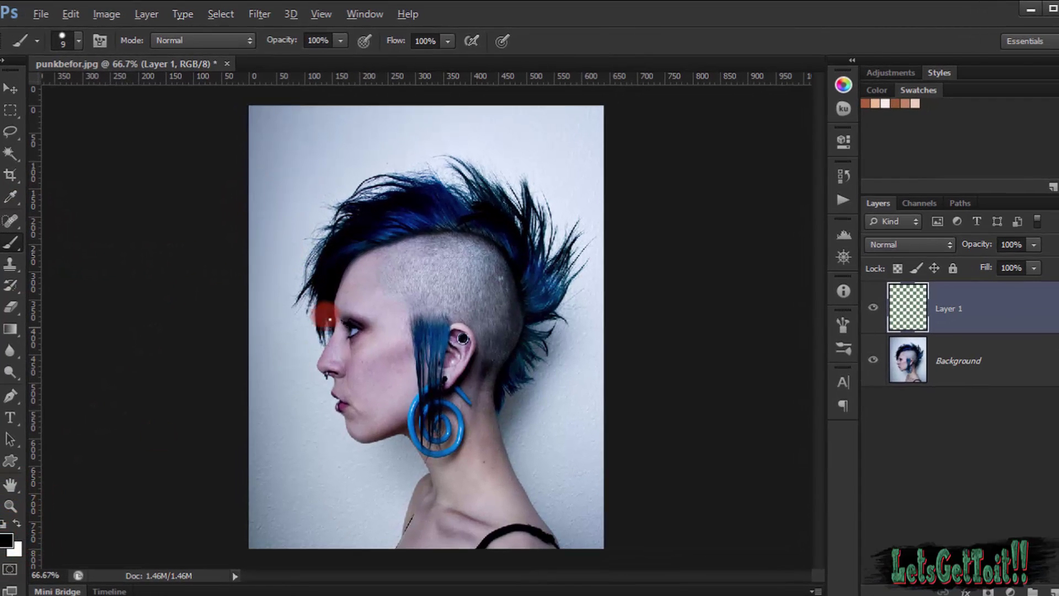
pyautogui.moveTo(289, 287); pyautogui.dragTo(271, 302)
pyautogui.hotkey('ctrl', 'z')
# Step: Set the brush size to 3 px
pyautogui.rightClick(277, 303)
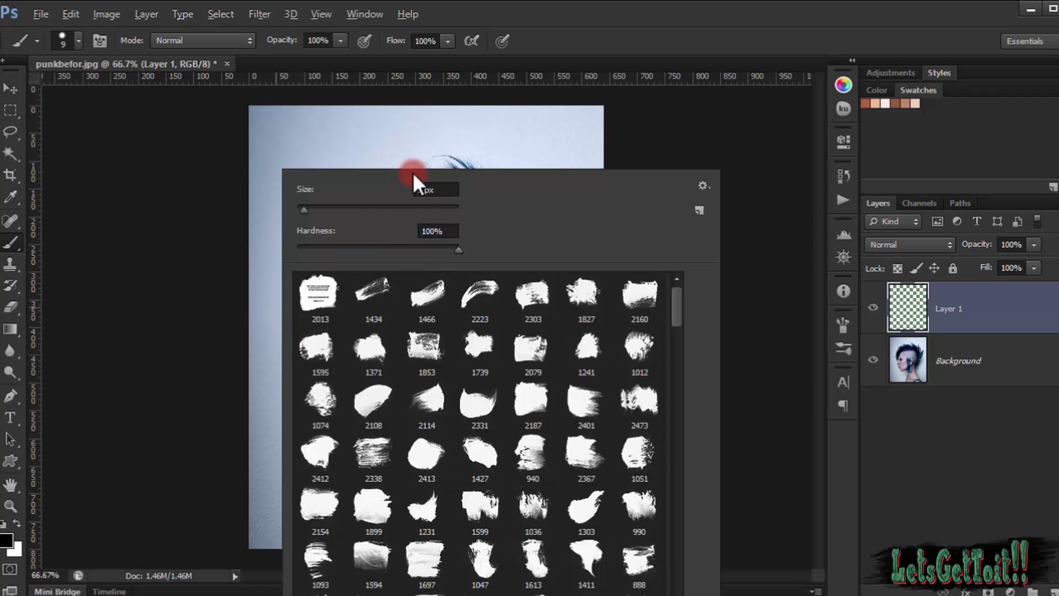
pyautogui.click(416, 189)
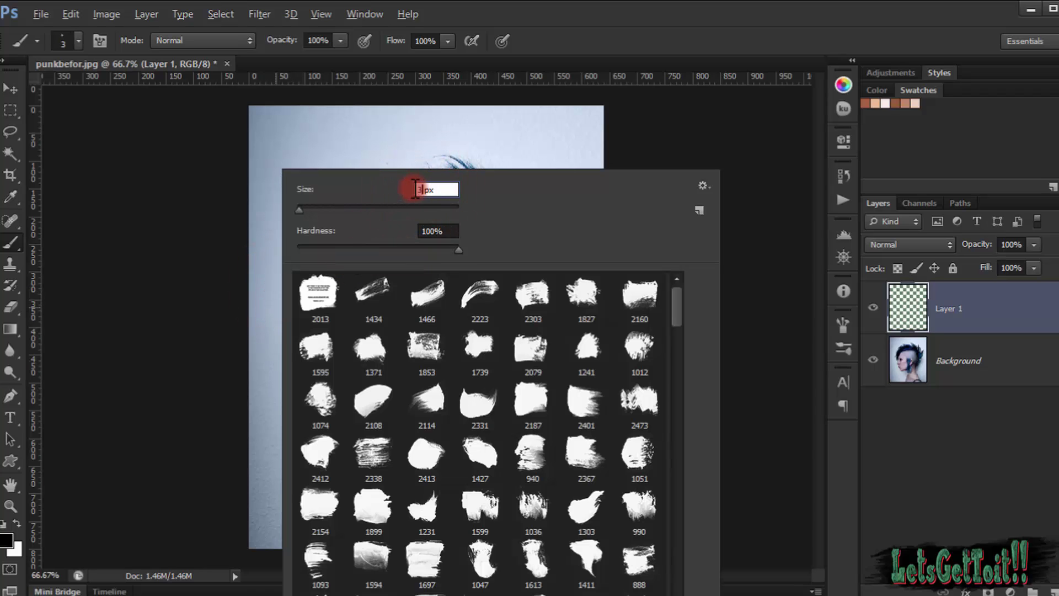
pyautogui.write('3')
pyautogui.click(702, 191)
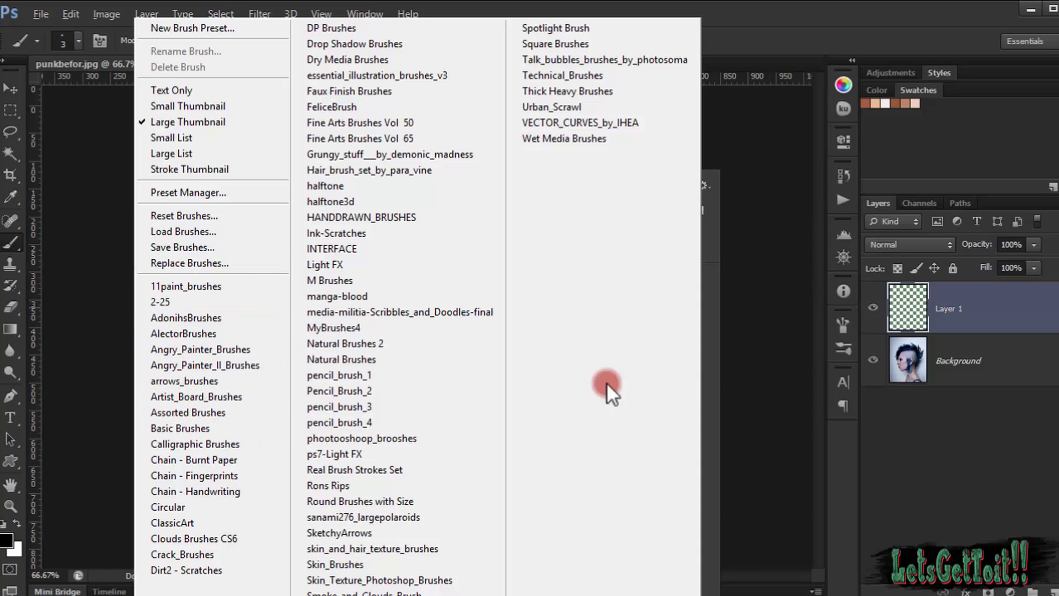
pyautogui.click(709, 364)
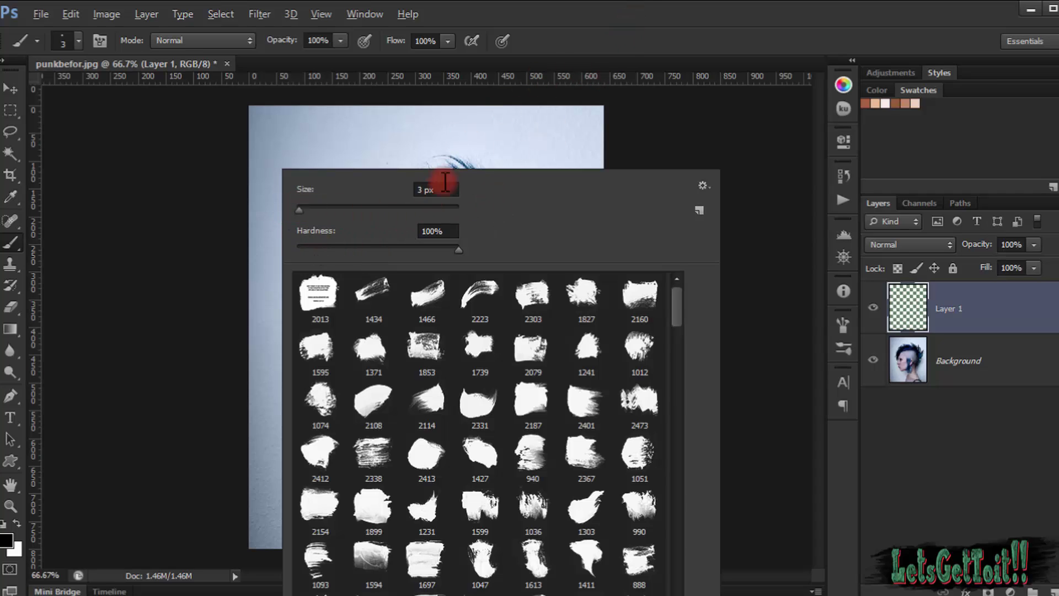
pyautogui.click(729, 22)
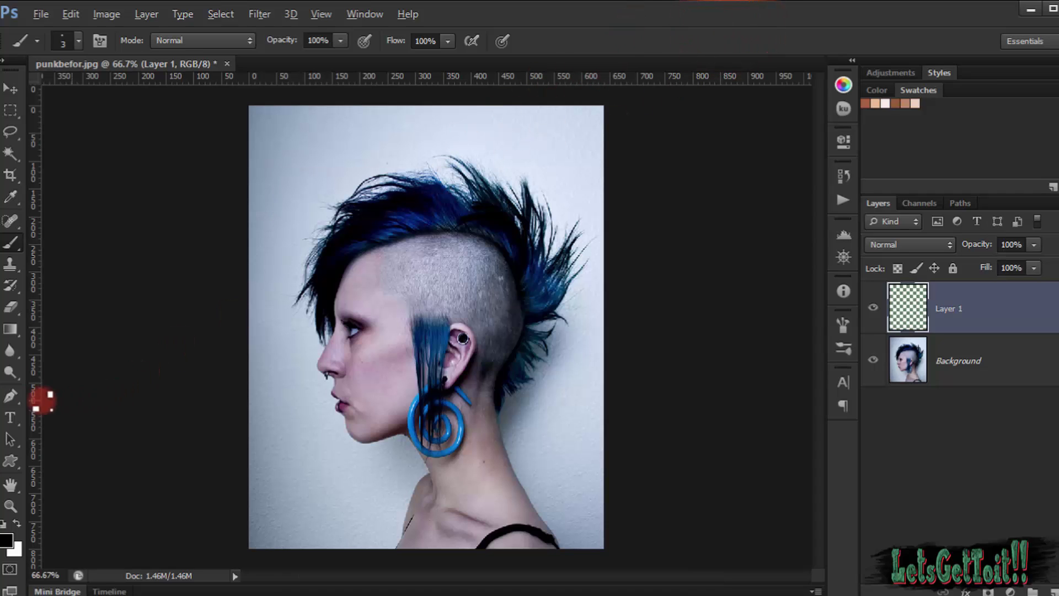
# Step: Choose the Pen tool in Path mode and bring the nose and eye area of the face into close view
pyautogui.click(16, 399)
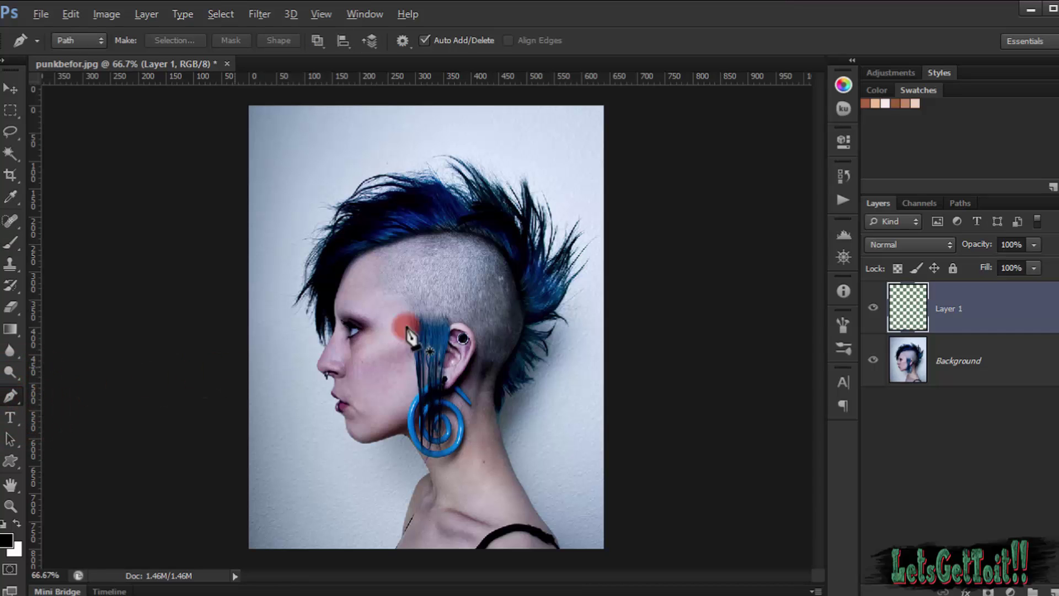
pyautogui.scroll(10, 475, 306)
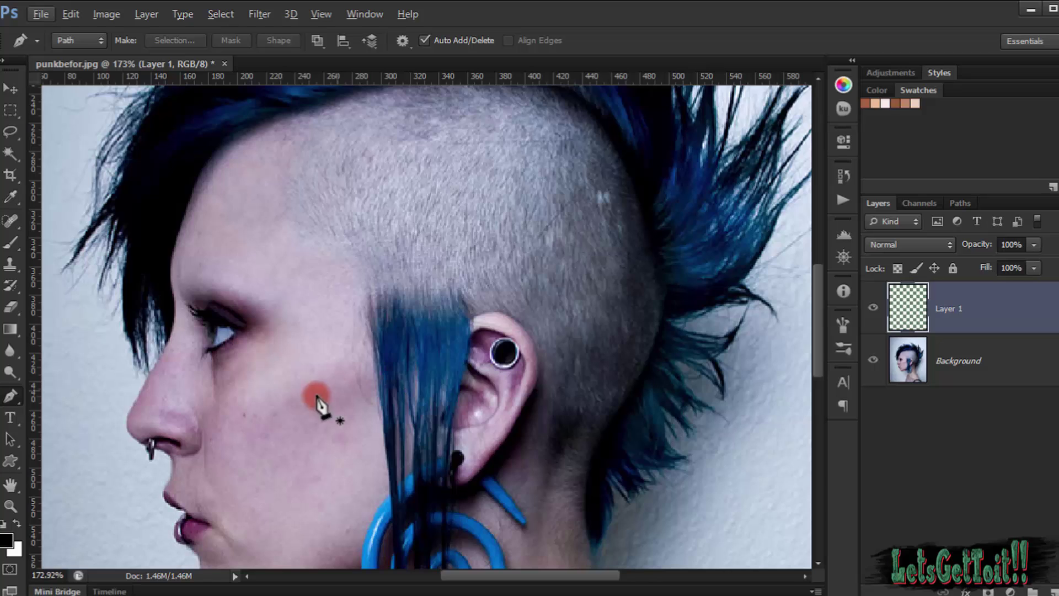
pyautogui.moveTo(293, 392); pyautogui.dragTo(432, 322)
pyautogui.scroll(3, 282, 338)
pyautogui.scroll(2, 289, 365)
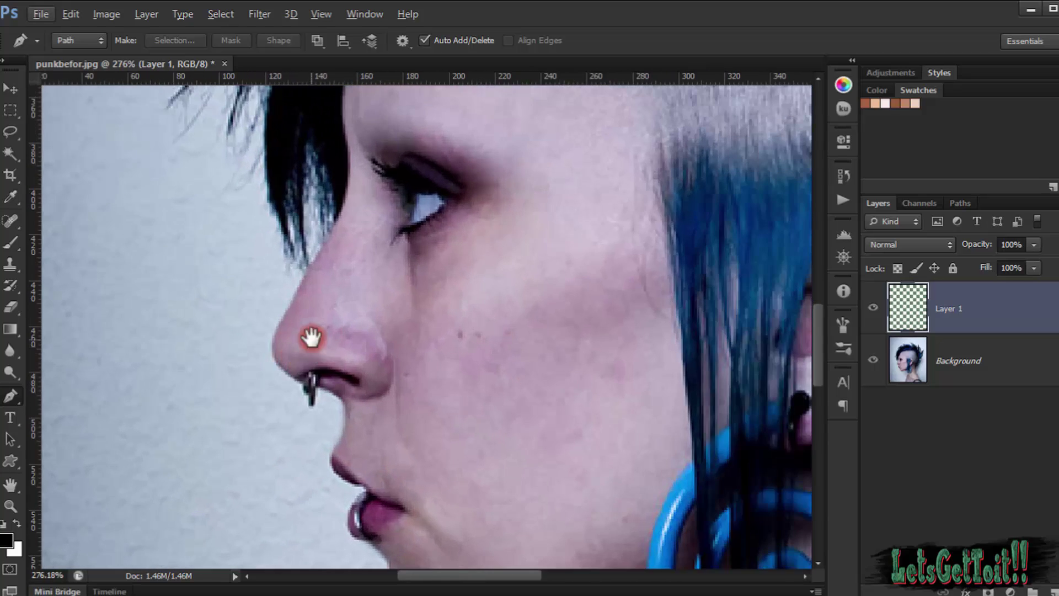
pyautogui.moveTo(309, 331); pyautogui.dragTo(219, 425)
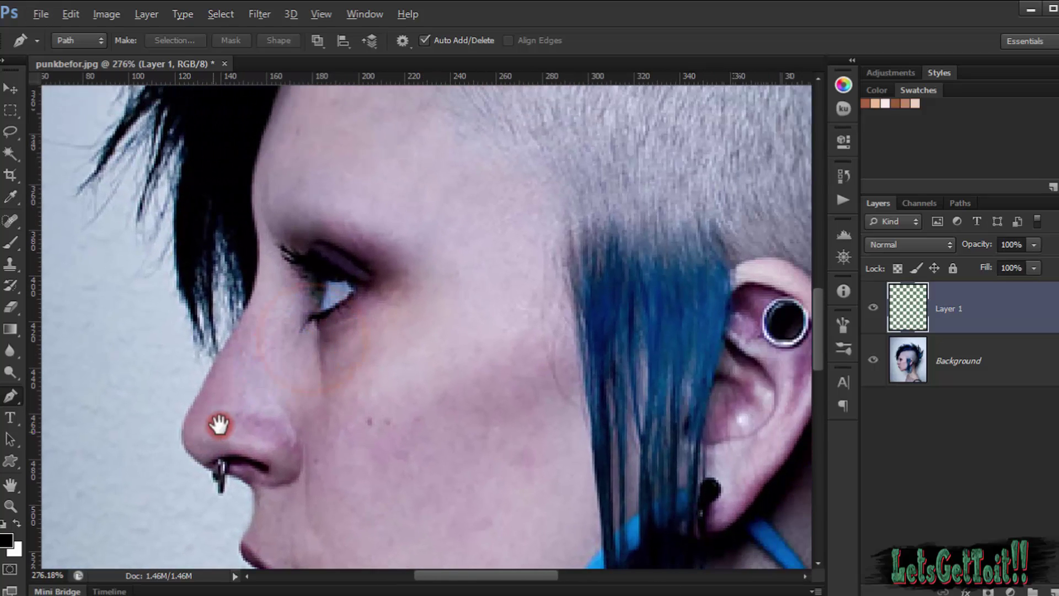
pyautogui.click(182, 424)
pyautogui.moveTo(219, 364)
pyautogui.mouseDown()
pyautogui.moveTo(210, 415)
pyautogui.moveTo(231, 378)
pyautogui.mouseUp()
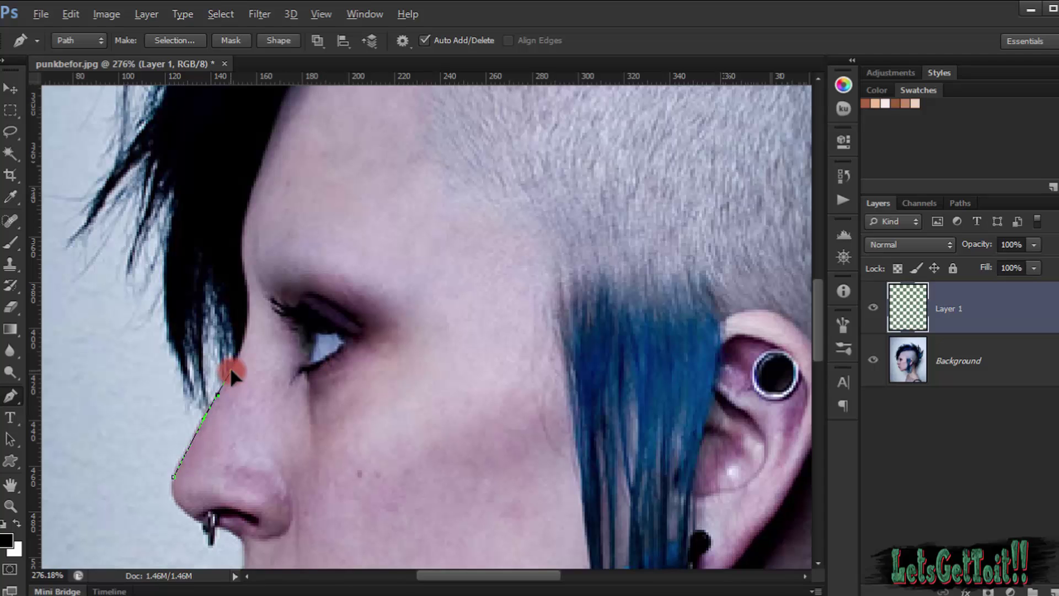
pyautogui.hotkey('ctrl', 'alt', 'z')
pyautogui.hotkey('ctrl', 'alt', 'z')
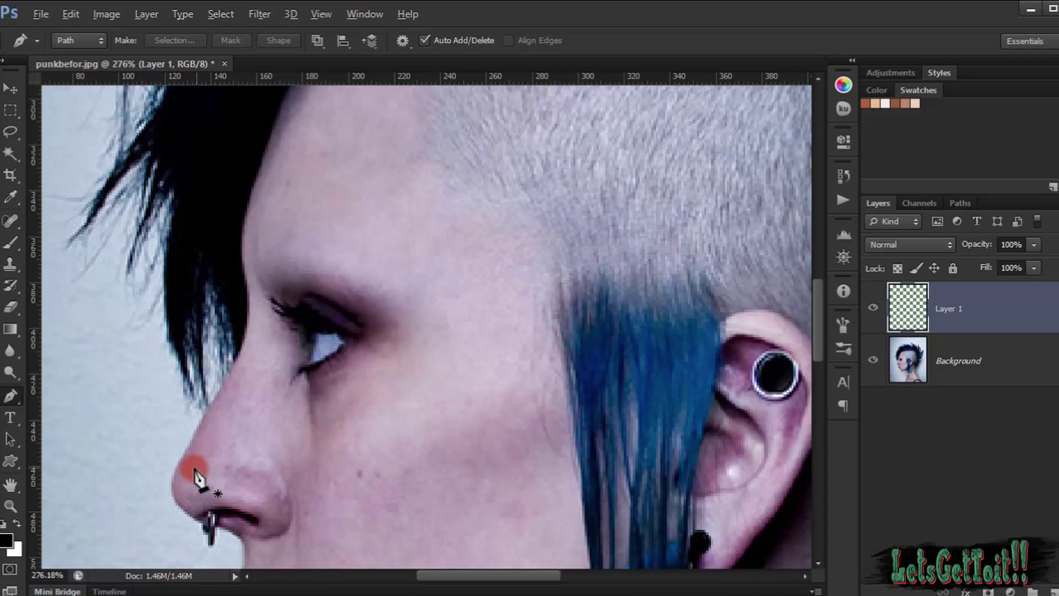
pyautogui.scroll(3, 193, 467)
pyautogui.moveTo(171, 461); pyautogui.dragTo(192, 428)
pyautogui.hotkey('ctrl', 'z')
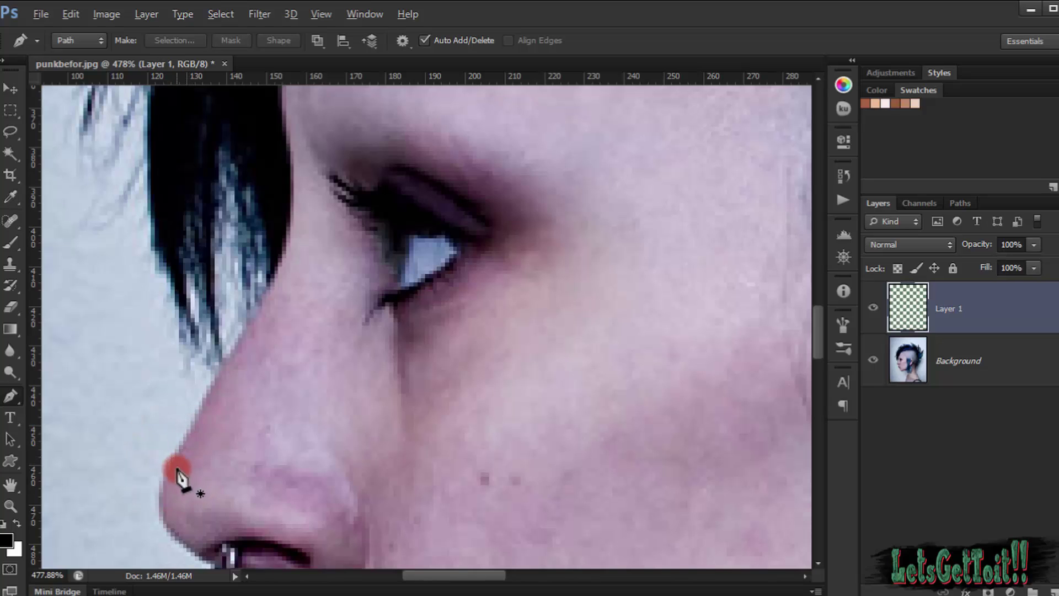
# Step: Start a pen path near the tip of the nose and trace it up along the bridge
pyautogui.click(175, 457)
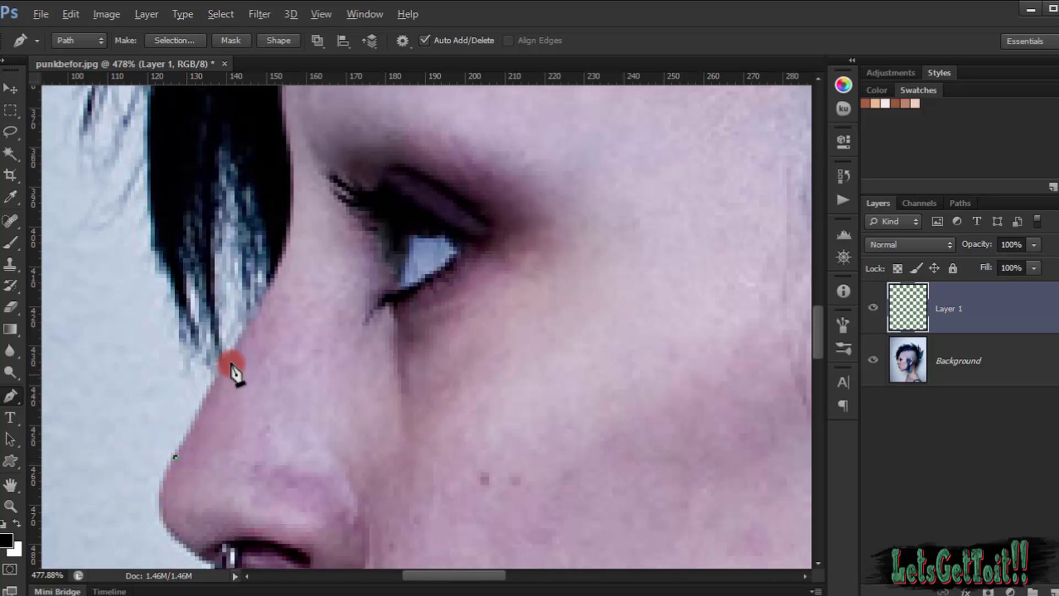
pyautogui.moveTo(230, 349); pyautogui.dragTo(252, 306)
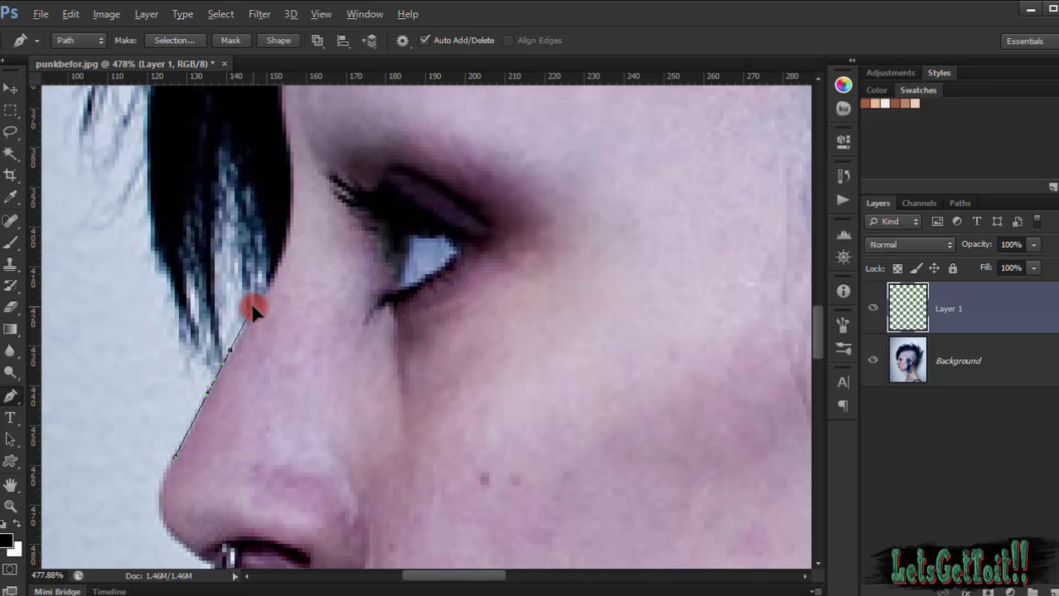
pyautogui.moveTo(238, 353); pyautogui.dragTo(221, 365)
pyautogui.click(230, 350)
pyautogui.moveTo(245, 325); pyautogui.dragTo(196, 336)
pyautogui.click(233, 330)
# Step: Continue the path from the bridge of the nose past the brow and up the edge of the forehead
pyautogui.moveTo(258, 356); pyautogui.dragTo(249, 453)
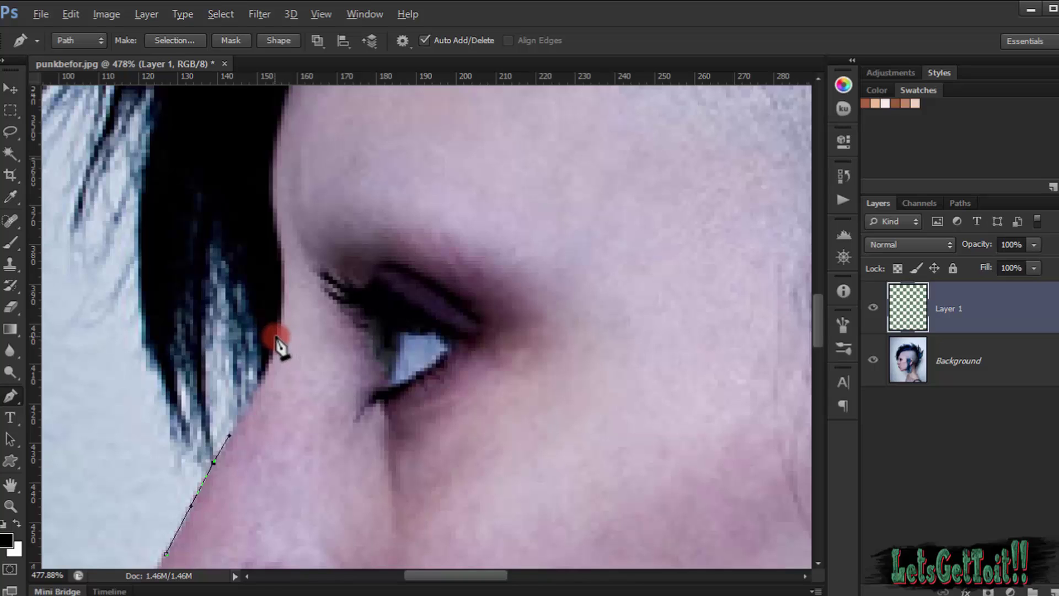
pyautogui.moveTo(278, 339); pyautogui.dragTo(354, 283)
pyautogui.scroll(-3, 303, 258)
pyautogui.moveTo(322, 248); pyautogui.dragTo(352, 199)
pyautogui.hotkey('ctrl', 'z')
pyautogui.moveTo(304, 305); pyautogui.dragTo(236, 378)
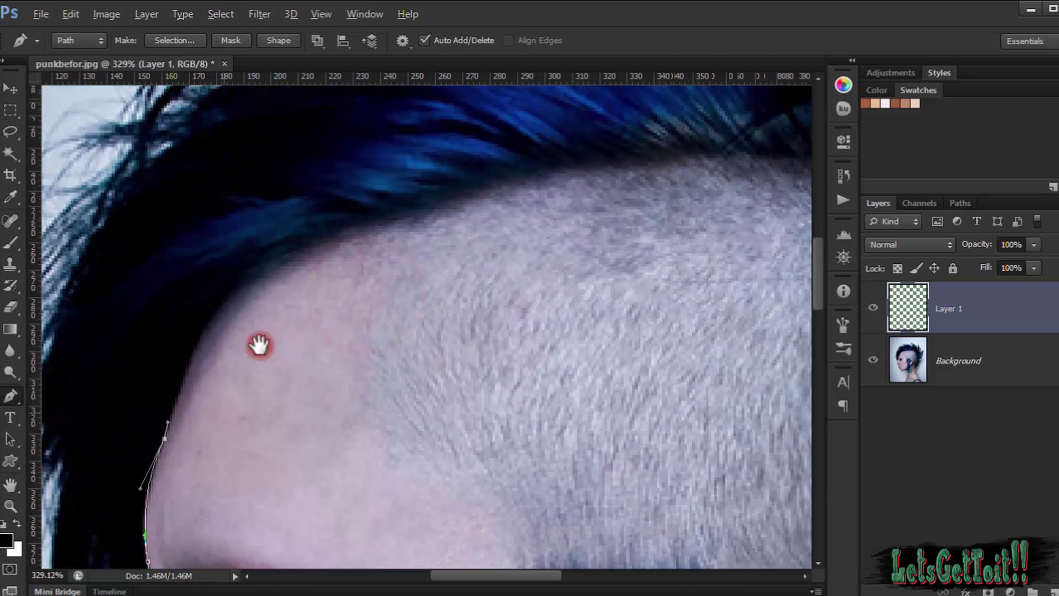
# Step: Trace the path along the hairline over the shaved head and complete the outline of head, face and neck
pyautogui.click(312, 246)
pyautogui.moveTo(312, 247); pyautogui.dragTo(403, 214)
pyautogui.moveTo(617, 245); pyautogui.dragTo(377, 269)
pyautogui.moveTo(265, 212); pyautogui.dragTo(310, 186)
pyautogui.moveTo(479, 249); pyautogui.dragTo(317, 286)
pyautogui.moveTo(409, 227)
pyautogui.mouseDown()
pyautogui.moveTo(481, 254)
pyautogui.moveTo(484, 245)
pyautogui.moveTo(454, 231)
pyautogui.moveTo(440, 248)
pyautogui.mouseUp()
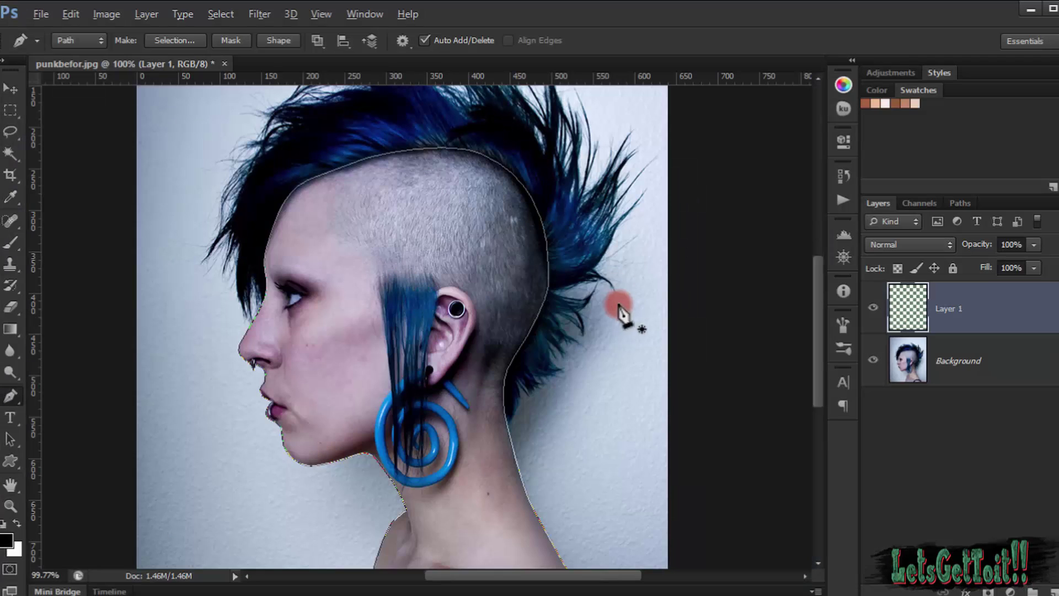
# Step: Stroke the head outline path with the Brush, leaving Simulate Pressure off, and dismiss the path
pyautogui.scroll(3, 313, 234)
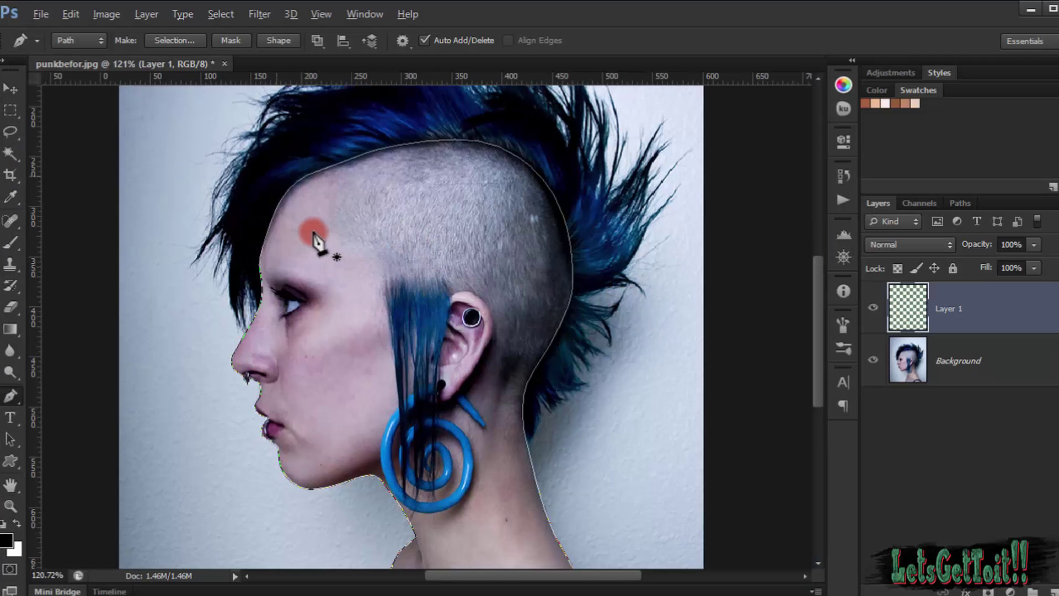
pyautogui.moveTo(380, 293); pyautogui.dragTo(403, 213)
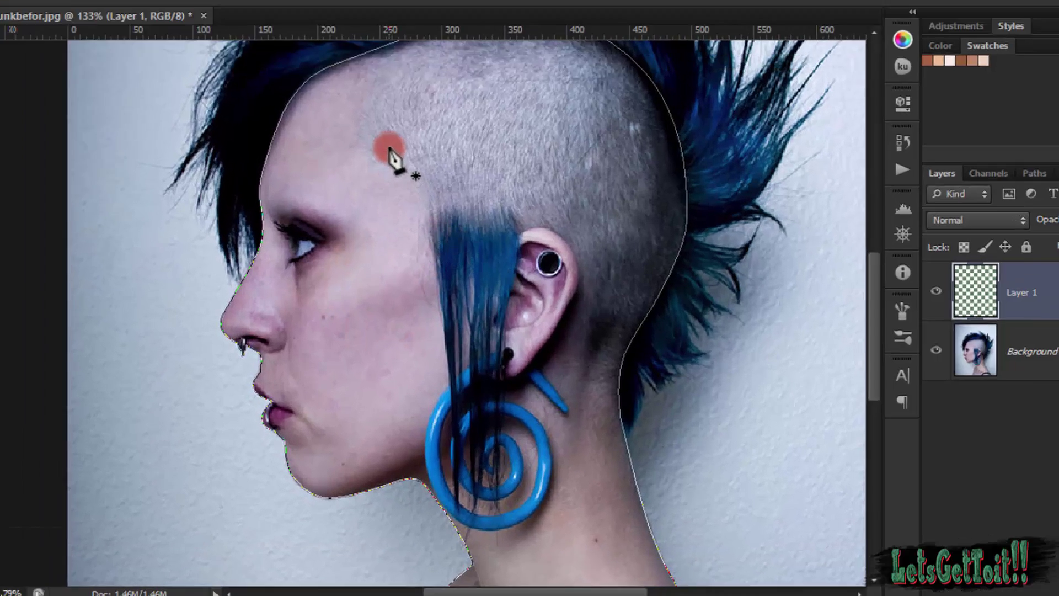
pyautogui.rightClick(388, 157)
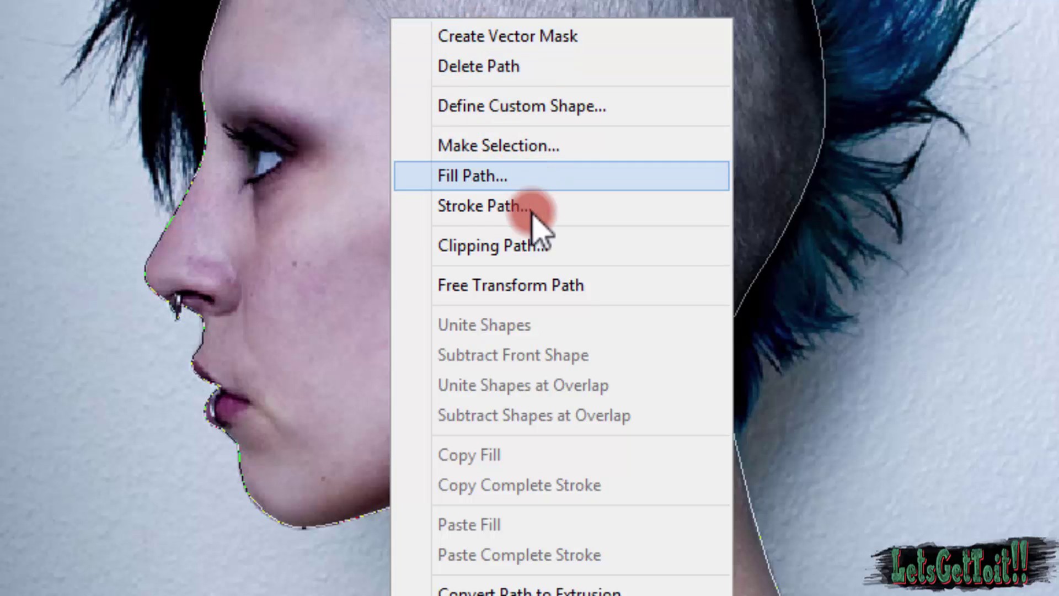
pyautogui.click(594, 202)
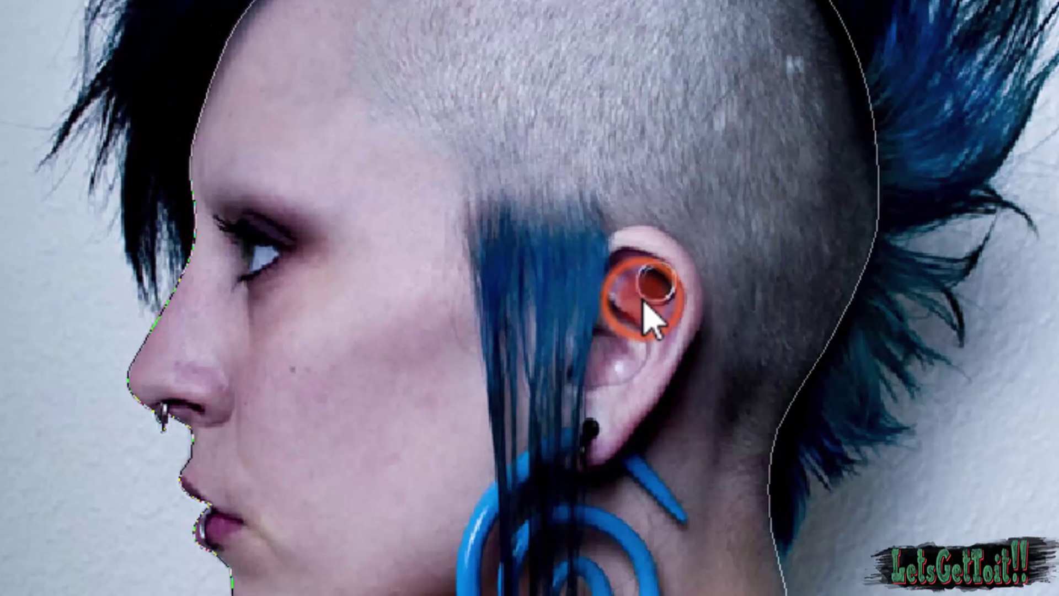
pyautogui.click(502, 244)
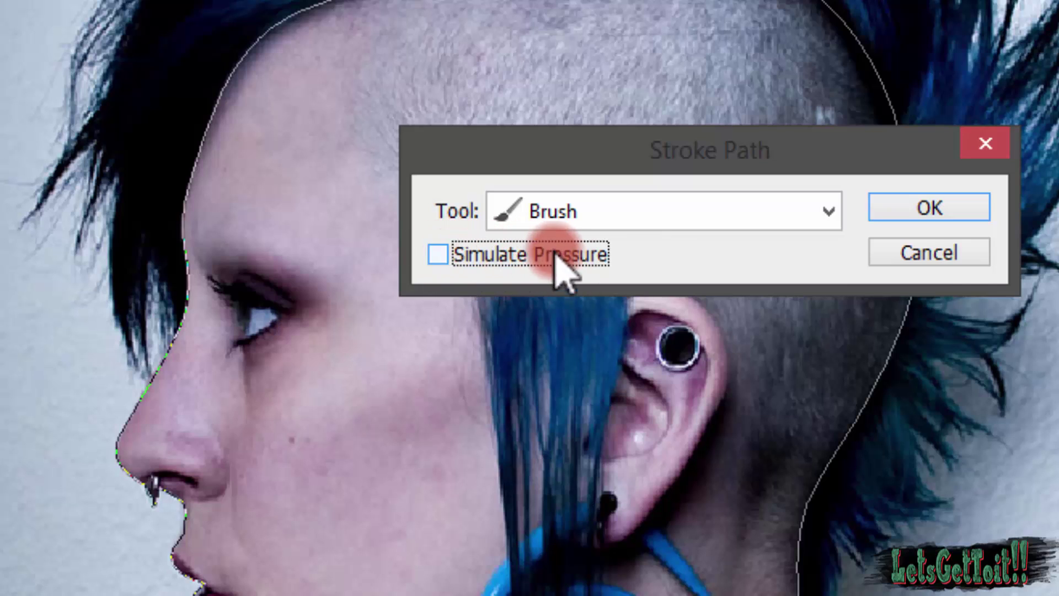
pyautogui.click(944, 206)
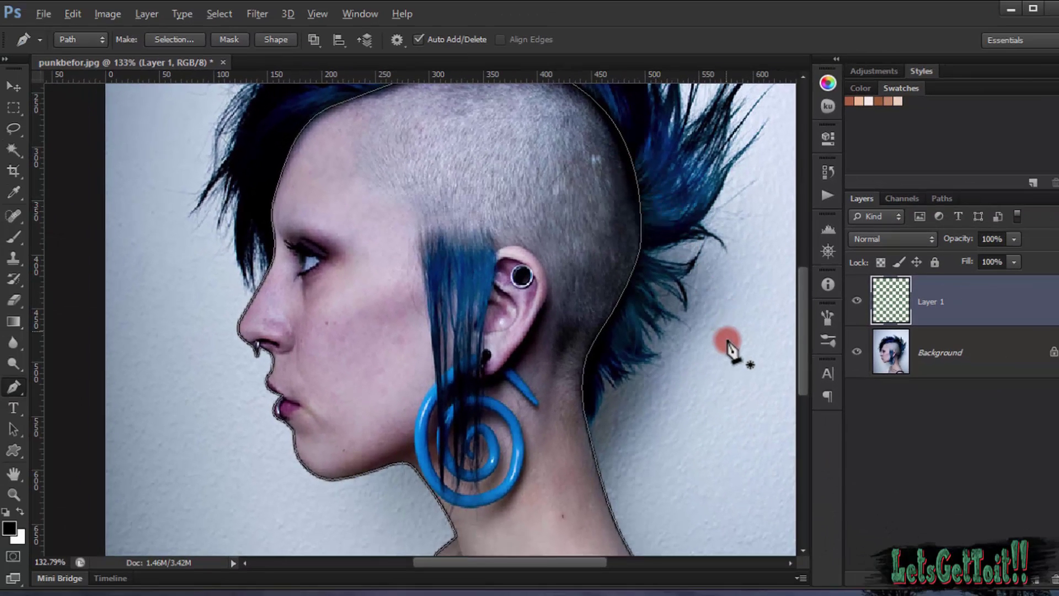
pyautogui.press('Return')
# Step: Rename the layer holding the head outline as Stroks
pyautogui.moveTo(502, 374); pyautogui.dragTo(516, 323)
pyautogui.doubleClick(931, 302)
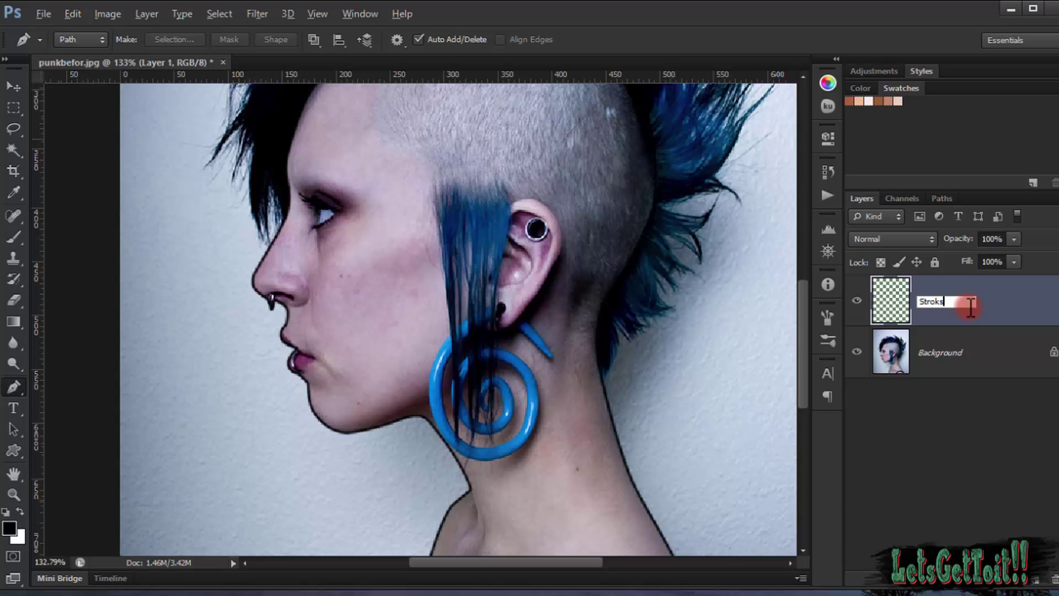
pyautogui.moveTo(552, 215); pyautogui.dragTo(586, 303)
pyautogui.moveTo(332, 310); pyautogui.dragTo(357, 179)
pyautogui.moveTo(457, 240); pyautogui.dragTo(429, 240)
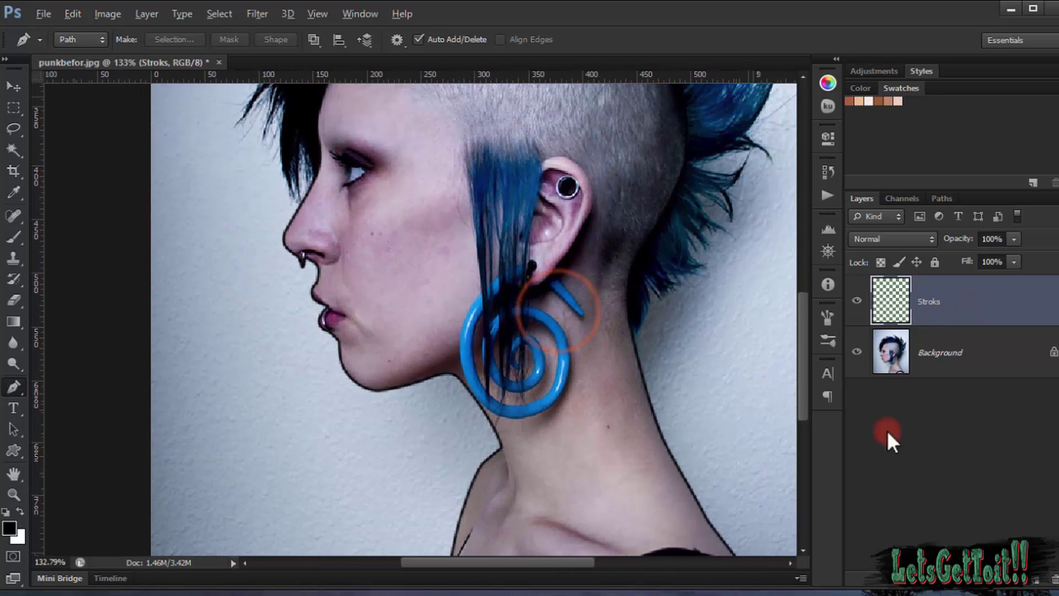
# Step: Add a new layer above the Background and fill it with white
pyautogui.click(957, 356)
pyautogui.click(1040, 580)
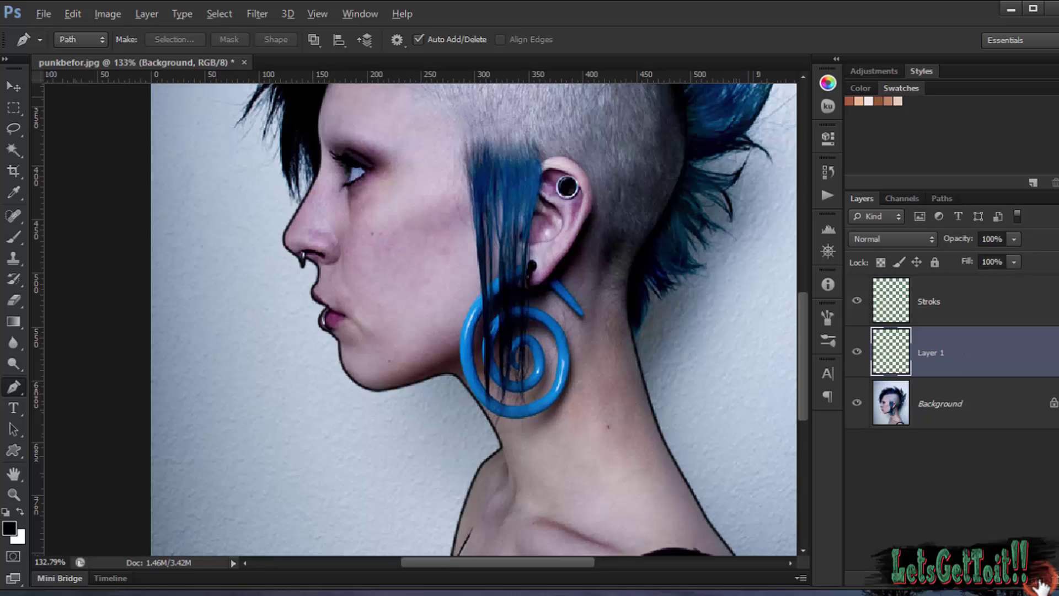
pyautogui.click(20, 511)
pyautogui.hotkey('alt', 'BackSpace')
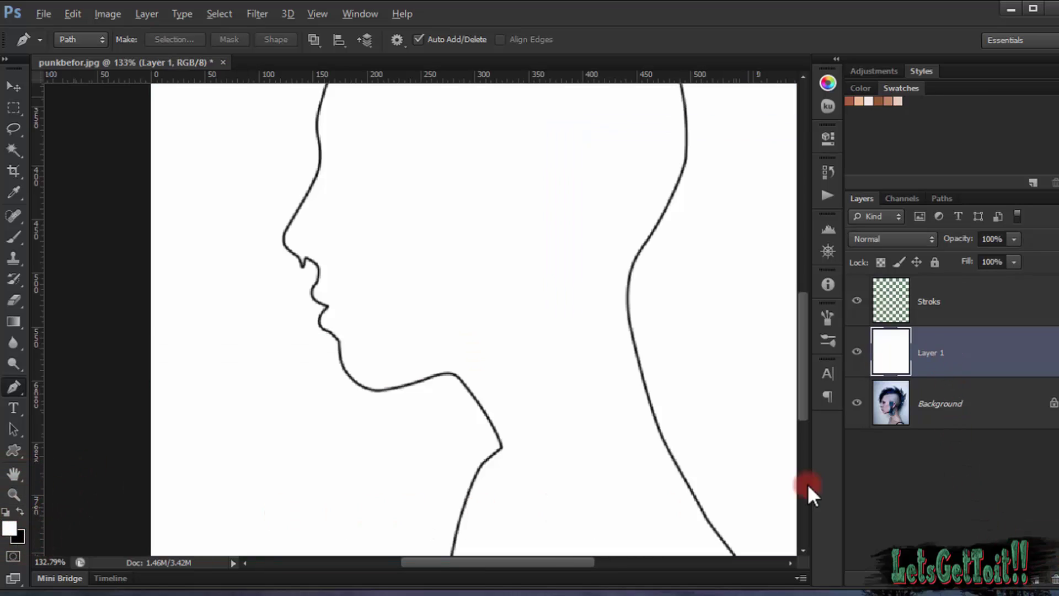
# Step: Convert the Background photo into a regular layer and move the white layer beneath it
pyautogui.doubleClick(940, 407)
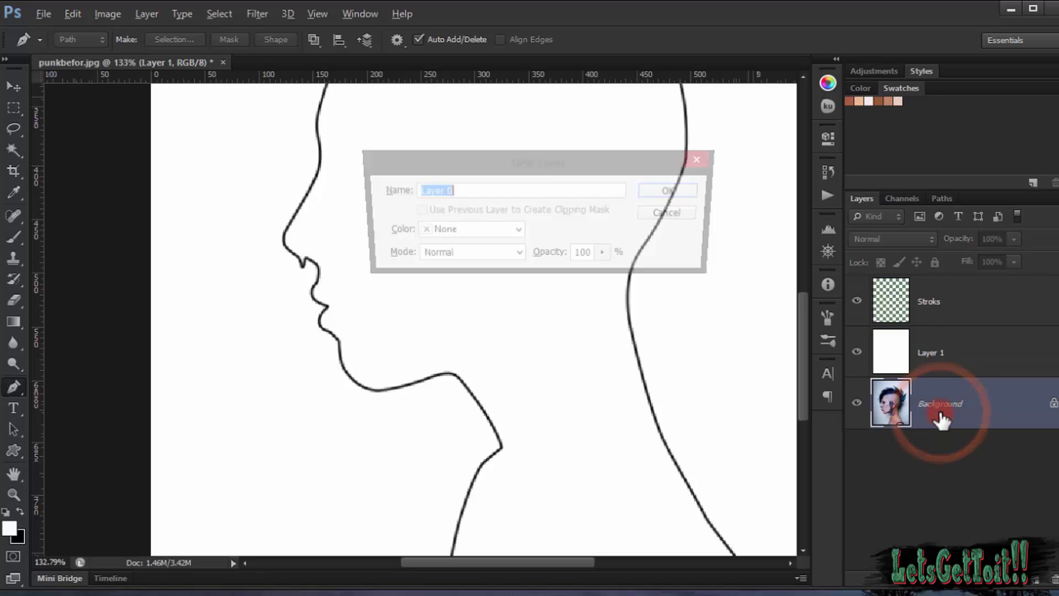
pyautogui.click(666, 197)
pyautogui.moveTo(941, 353); pyautogui.dragTo(940, 405)
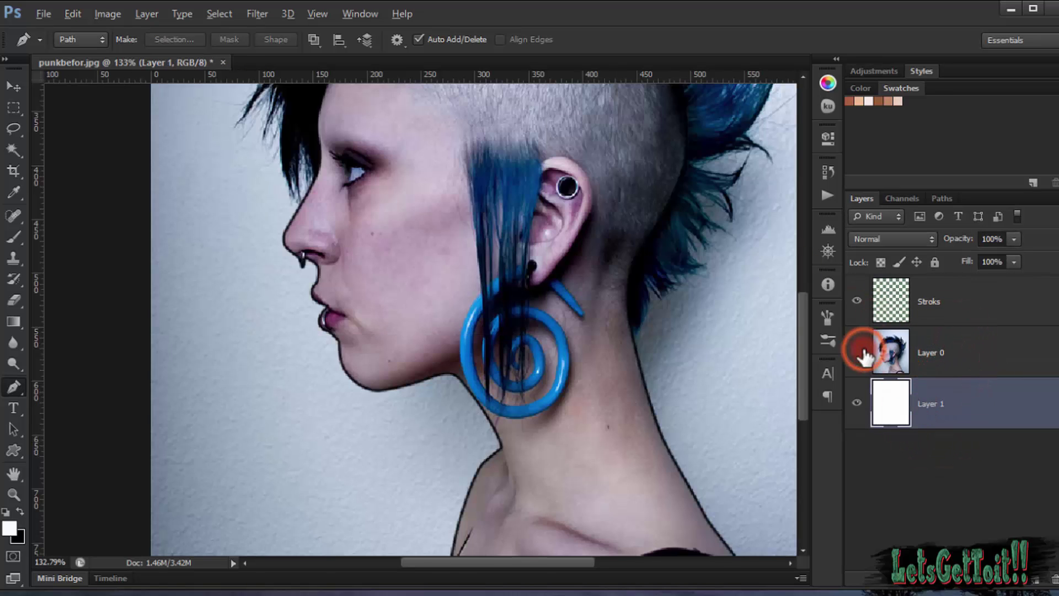
# Step: Hide the photo layer to inspect the head outline against white, and show the photo again
pyautogui.click(856, 351)
pyautogui.hotkey('ctrl', '0')
pyautogui.moveTo(468, 299); pyautogui.dragTo(553, 256)
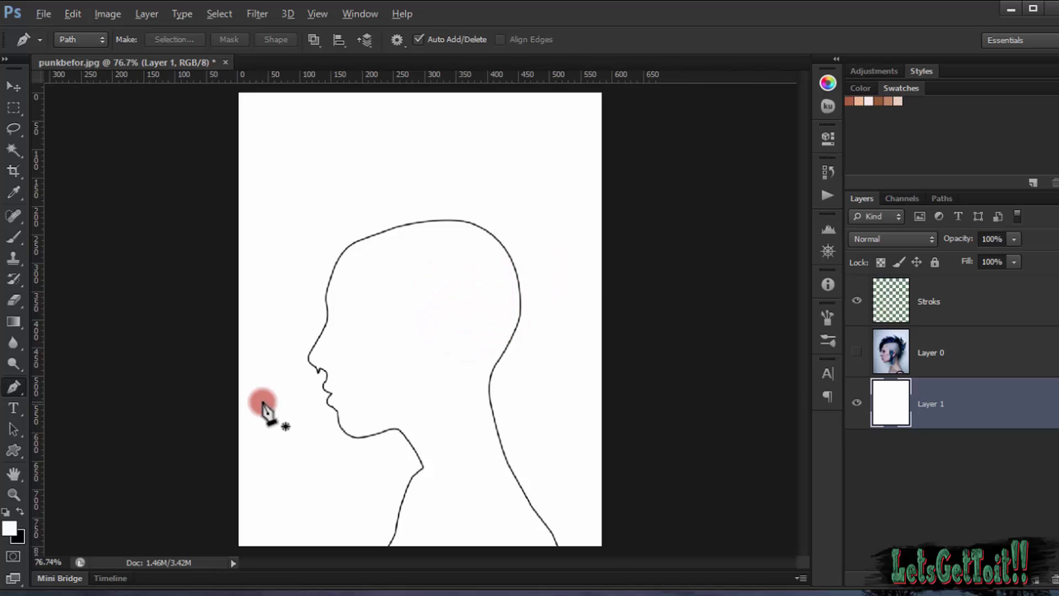
pyautogui.scroll(7, 292, 392)
pyautogui.moveTo(472, 384); pyautogui.dragTo(444, 379)
pyautogui.click(856, 352)
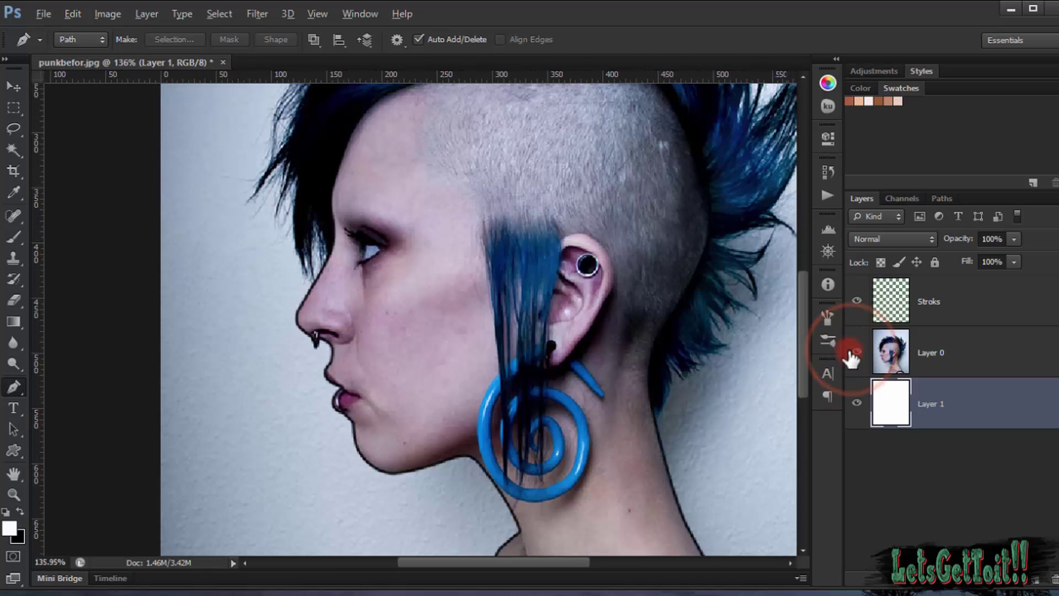
# Step: Make the Stroks layer active with the face in close view
pyautogui.scroll(3, 665, 338)
pyautogui.moveTo(604, 309); pyautogui.dragTo(674, 354)
pyautogui.click(948, 302)
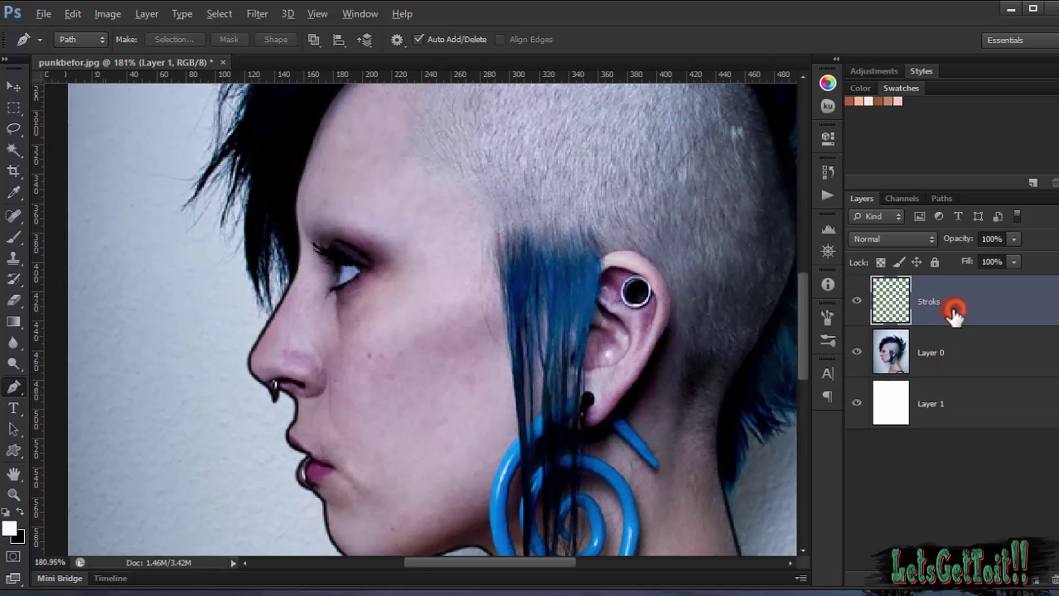
# Step: Examine the mohawk hair and the hairline around the shaved head
pyautogui.moveTo(495, 367); pyautogui.dragTo(472, 509)
pyautogui.moveTo(569, 346); pyautogui.dragTo(477, 388)
pyautogui.moveTo(184, 286); pyautogui.dragTo(231, 356)
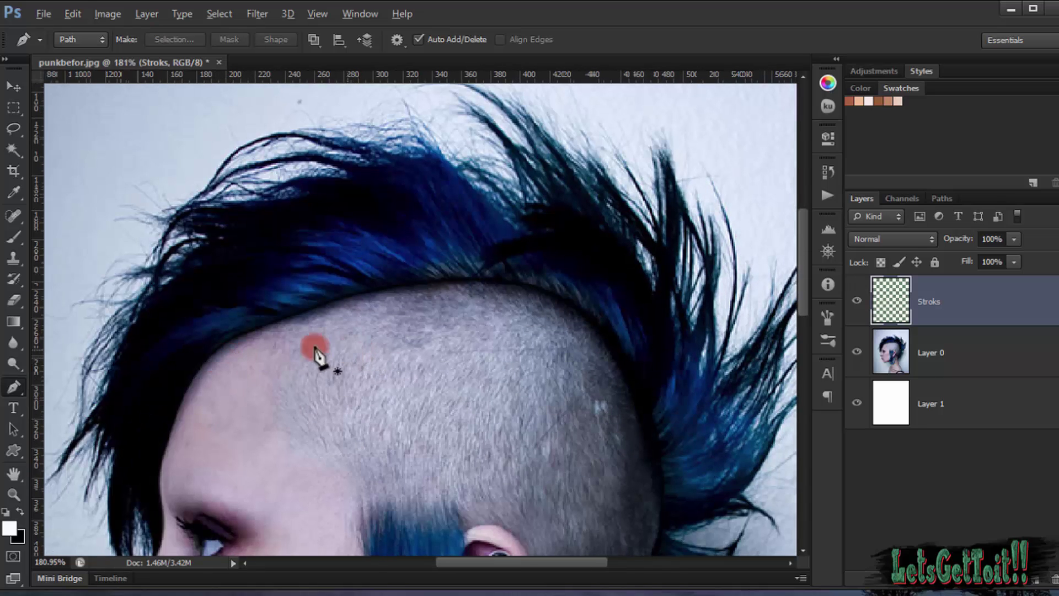
pyautogui.moveTo(574, 411); pyautogui.dragTo(524, 202)
pyautogui.moveTo(541, 348); pyautogui.dragTo(702, 385)
pyautogui.moveTo(320, 268); pyautogui.dragTo(414, 418)
pyautogui.moveTo(366, 345); pyautogui.dragTo(310, 418)
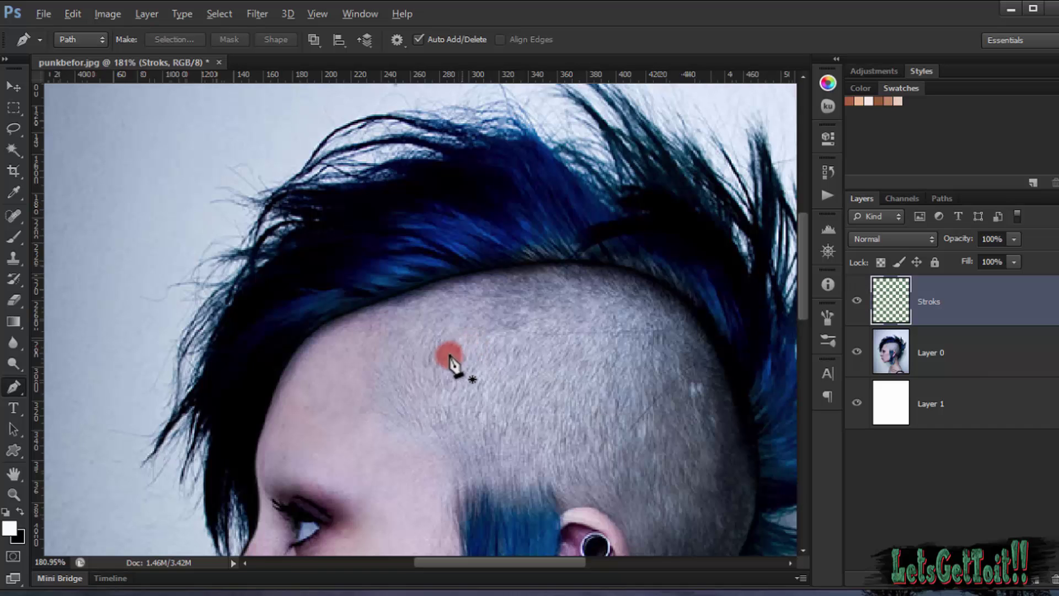
pyautogui.click(496, 335)
pyautogui.click(617, 331)
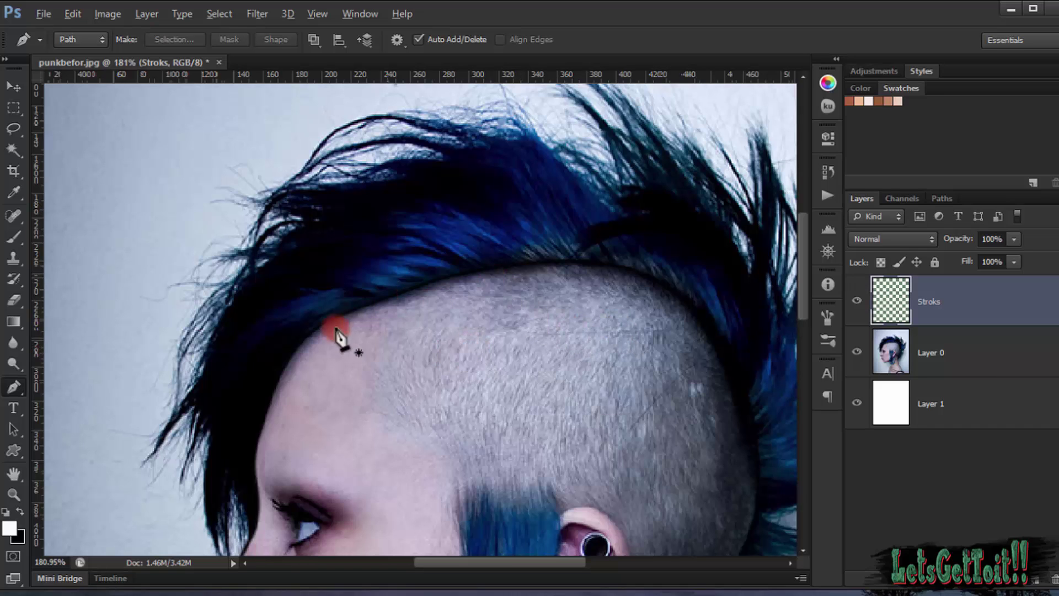
pyautogui.moveTo(328, 344); pyautogui.dragTo(365, 373)
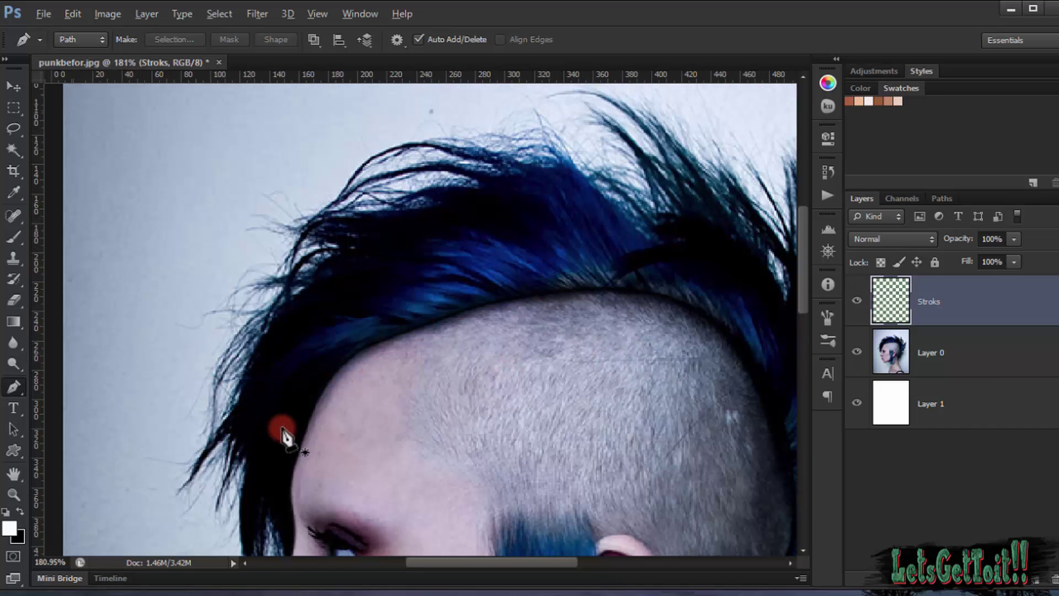
# Step: Start a path at the forehead hairline and trace the first pointed hair spike outward and back into the hair
pyautogui.click(301, 445)
pyautogui.moveTo(200, 294); pyautogui.dragTo(239, 328)
pyautogui.moveTo(318, 398); pyautogui.dragTo(345, 400)
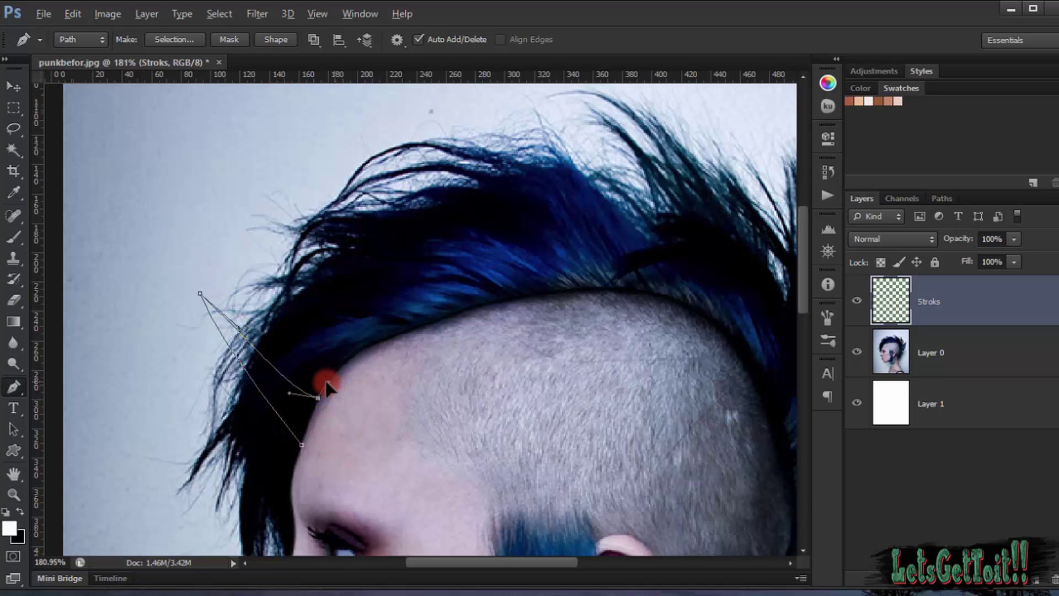
pyautogui.hotkey('ctrl', 'z')
pyautogui.moveTo(296, 357); pyautogui.dragTo(343, 479)
# Step: Continue the path with two more curved, pointed spikes over the front part of the mohawk
pyautogui.moveTo(235, 274)
pyautogui.mouseDown()
pyautogui.moveTo(248, 224)
pyautogui.moveTo(238, 198)
pyautogui.moveTo(263, 342)
pyautogui.moveTo(278, 356)
pyautogui.moveTo(248, 289)
pyautogui.mouseUp()
pyautogui.moveTo(185, 251); pyautogui.dragTo(274, 332)
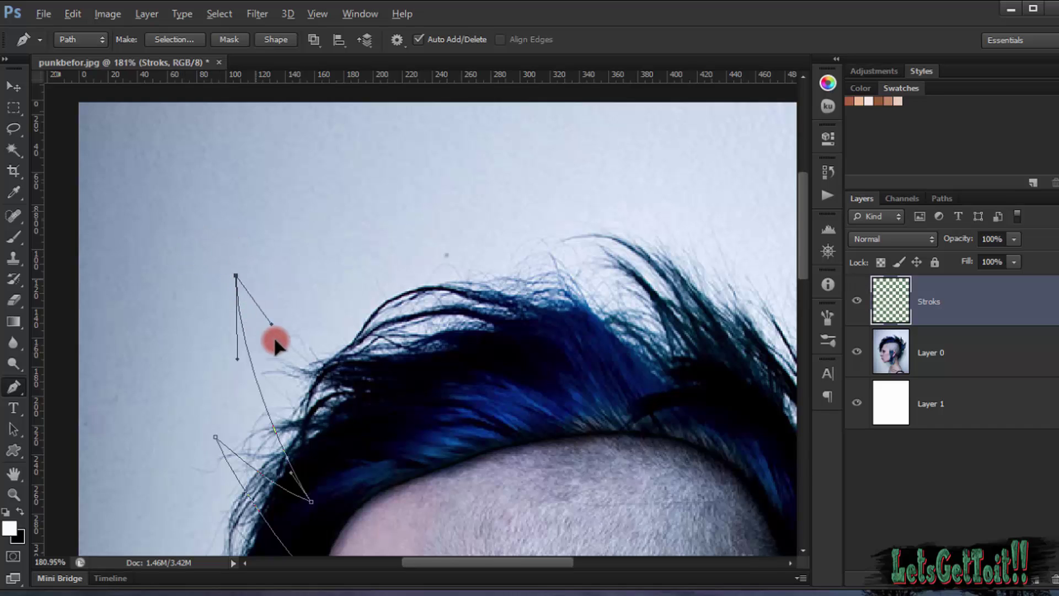
pyautogui.moveTo(238, 248); pyautogui.dragTo(284, 361)
pyautogui.moveTo(344, 431); pyautogui.dragTo(348, 369)
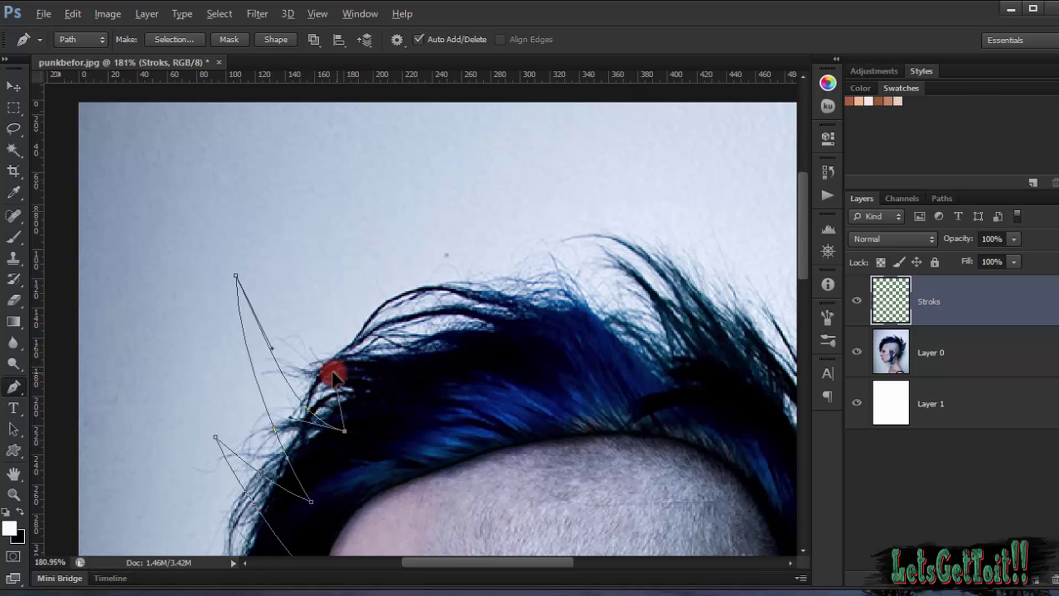
pyautogui.moveTo(292, 170); pyautogui.dragTo(292, 123)
pyautogui.moveTo(323, 247); pyautogui.dragTo(334, 363)
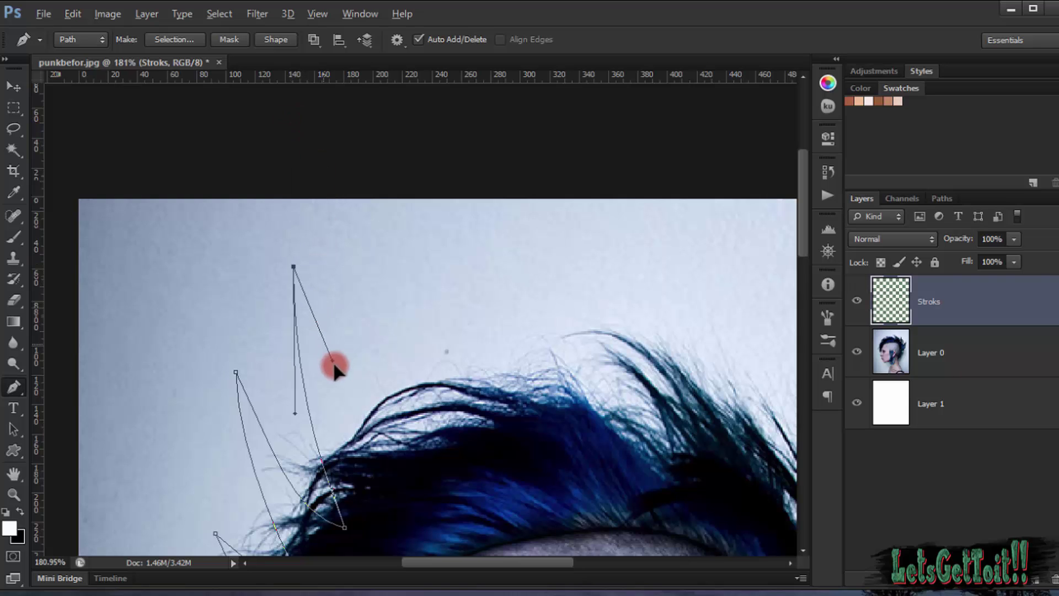
pyautogui.moveTo(389, 472); pyautogui.dragTo(395, 395)
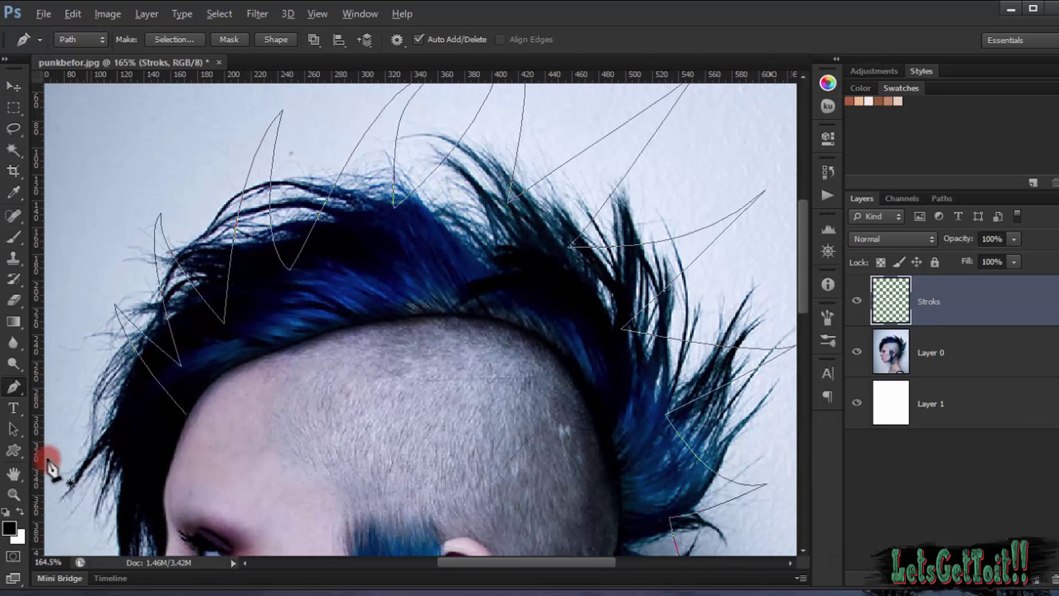
# Step: Stroke the spiky mohawk path with the Brush, leaving Simulate Pressure off
pyautogui.rightClick(290, 288)
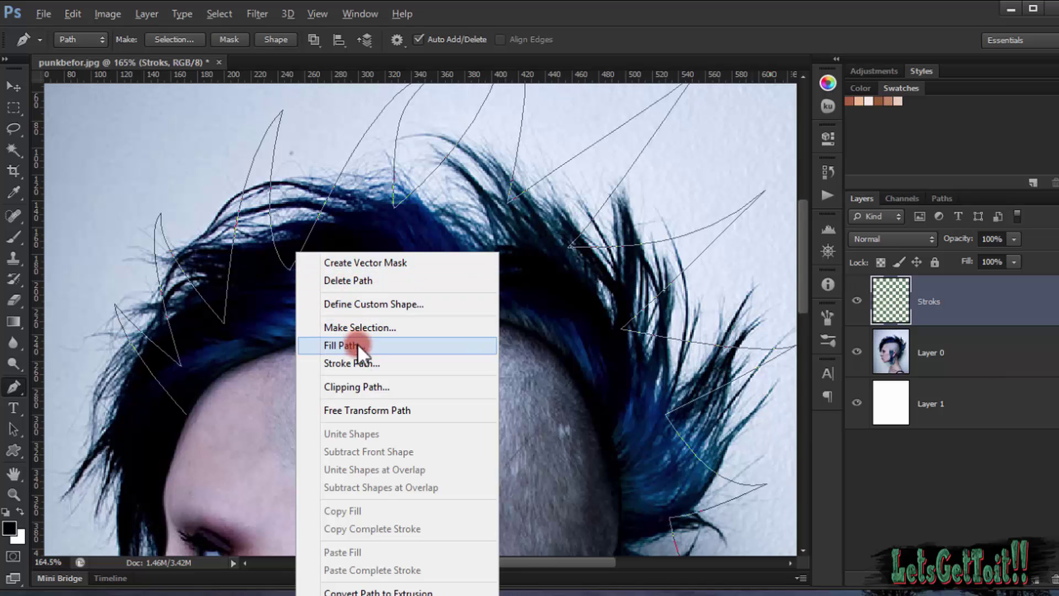
pyautogui.click(358, 361)
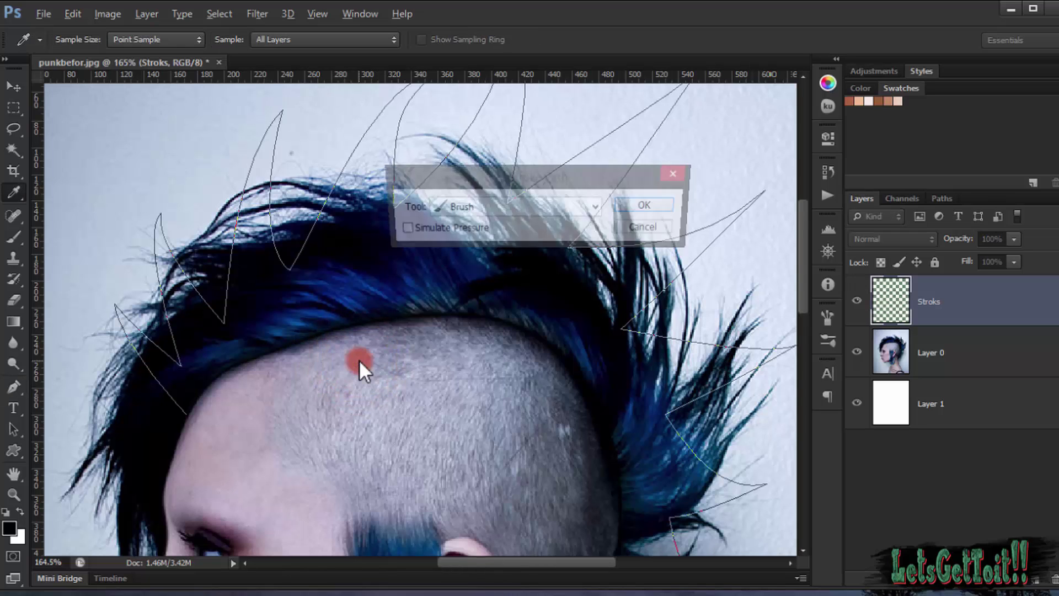
pyautogui.click(647, 205)
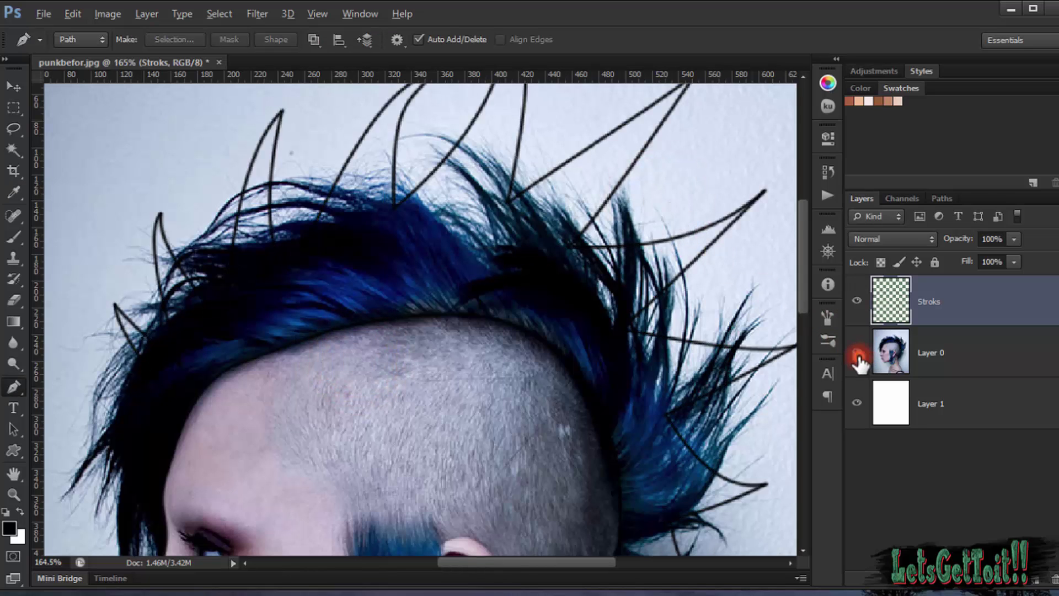
# Step: Hide the photo layer to inspect the stroked hair spikes against white, and show the photo again
pyautogui.click(856, 354)
pyautogui.scroll(-3, 521, 253)
pyautogui.moveTo(550, 334)
pyautogui.mouseDown()
pyautogui.moveTo(517, 201)
pyautogui.moveTo(529, 316)
pyautogui.moveTo(561, 351)
pyautogui.moveTo(544, 418)
pyautogui.mouseUp()
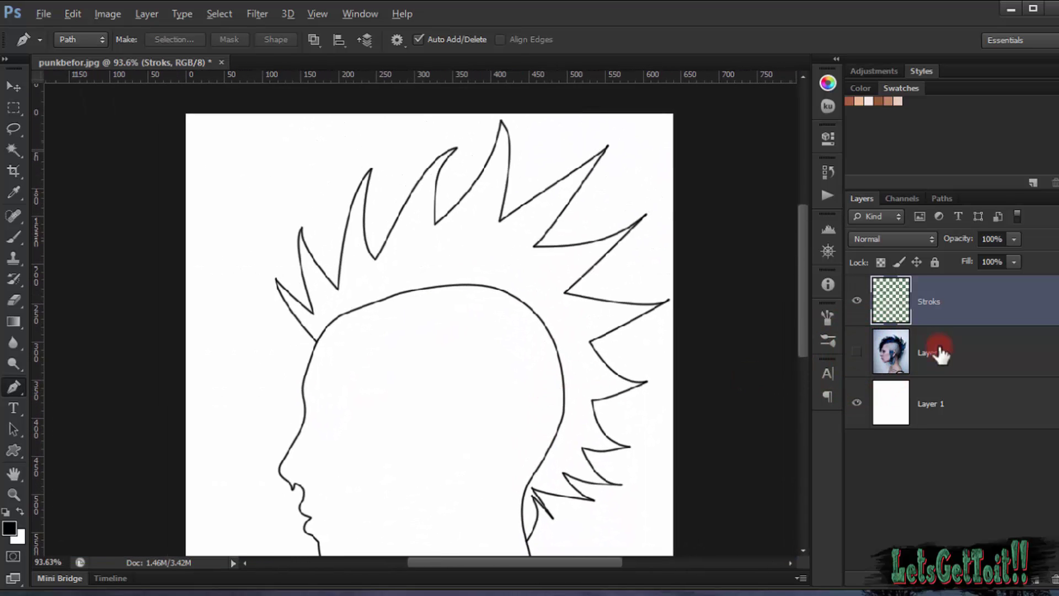
pyautogui.click(856, 353)
# Step: Start a new path at the upper front corner of the blue hair lock beside the ear
pyautogui.scroll(1, 541, 378)
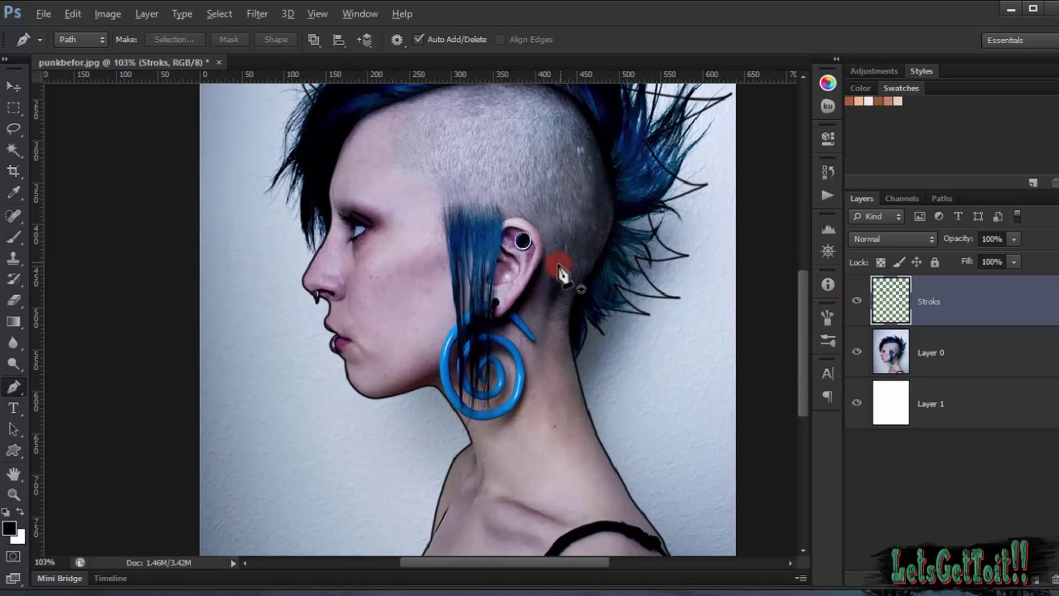
pyautogui.scroll(5, 561, 272)
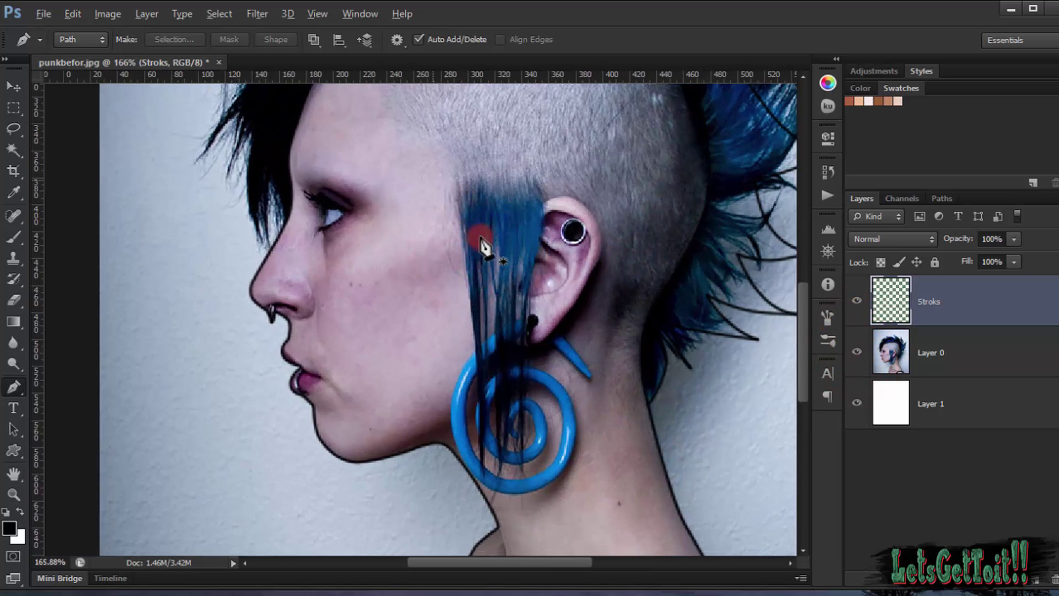
pyautogui.scroll(3, 479, 238)
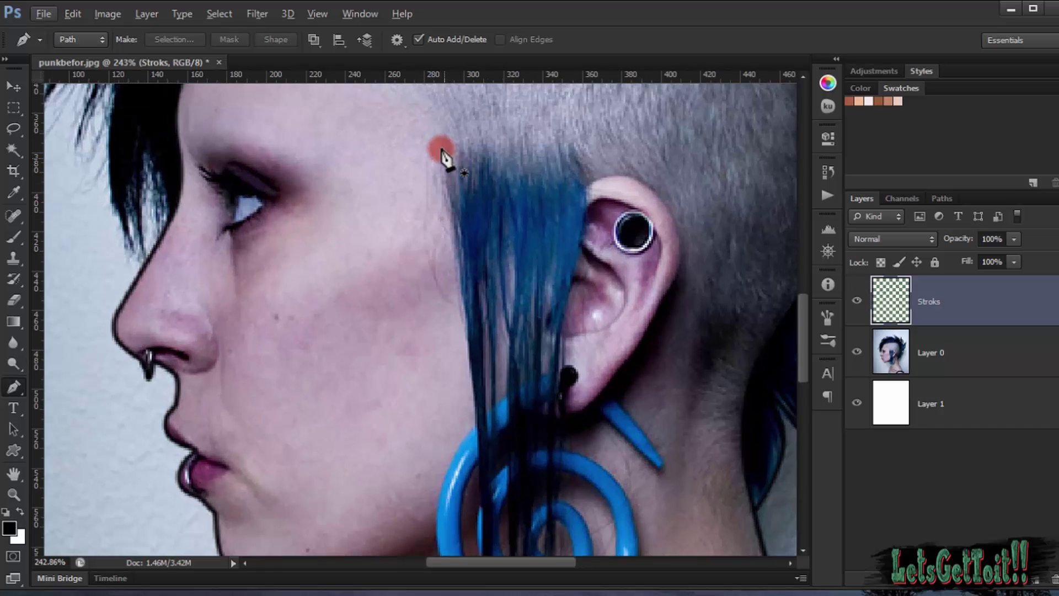
pyautogui.moveTo(463, 229); pyautogui.dragTo(489, 257)
pyautogui.click(476, 213)
pyautogui.scroll(-5, 496, 248)
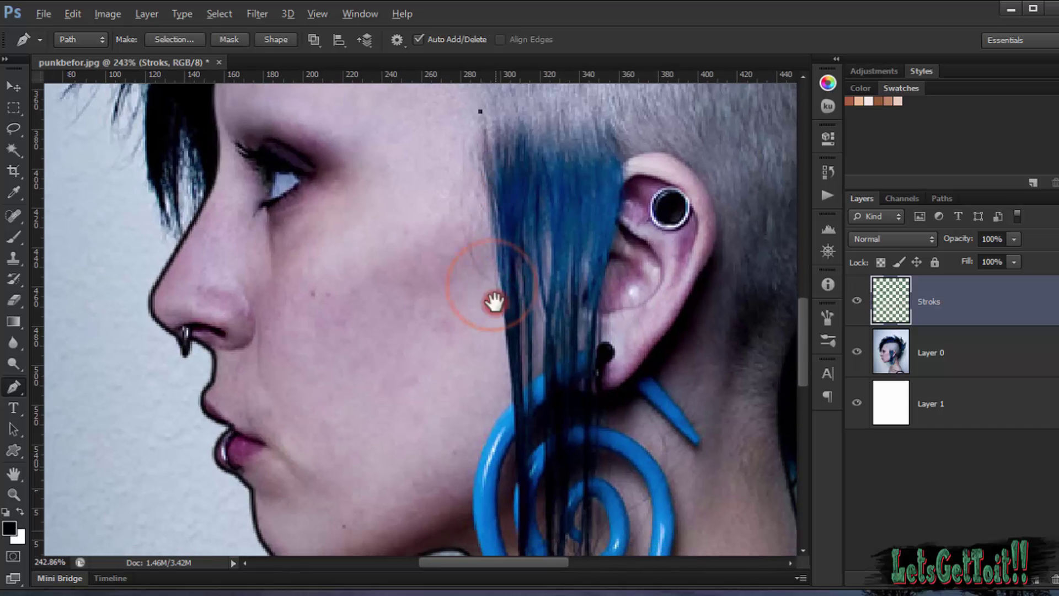
# Step: Trace the blue hair lock's front edge down to a pointed tip over the spiral earring, up between strands, and down to a second tip
pyautogui.click(519, 486)
pyautogui.scroll(-3, 506, 405)
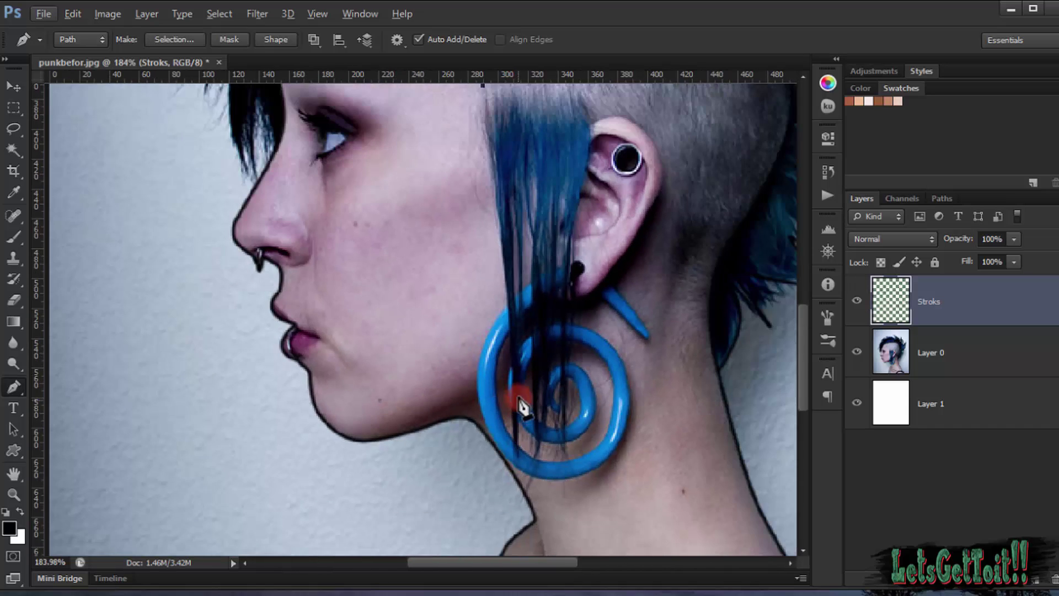
pyautogui.moveTo(510, 361); pyautogui.dragTo(515, 436)
pyautogui.click(517, 467)
pyautogui.moveTo(525, 194); pyautogui.dragTo(531, 253)
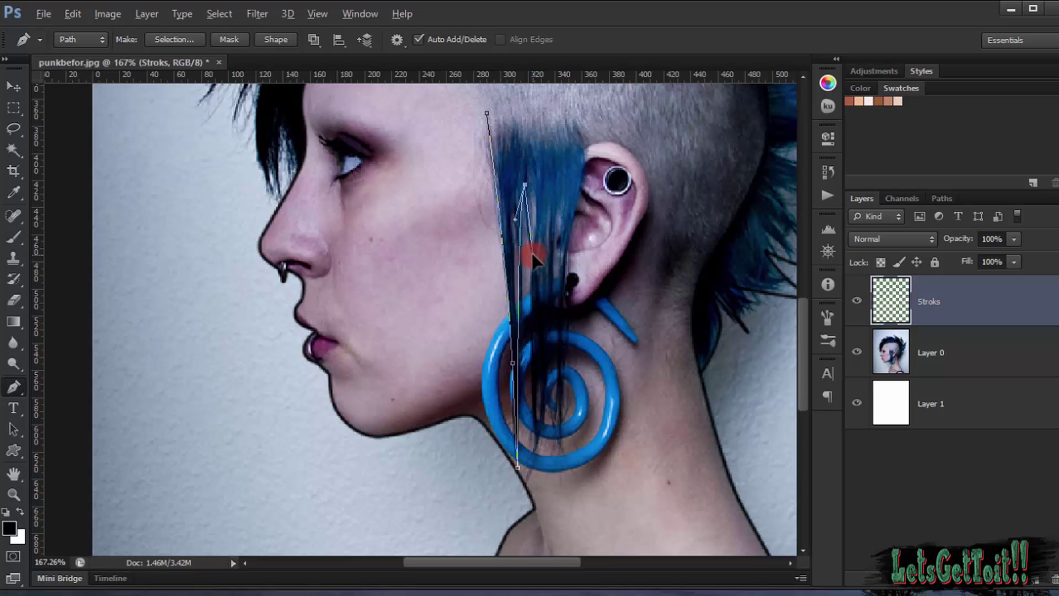
pyautogui.moveTo(552, 346); pyautogui.dragTo(552, 197)
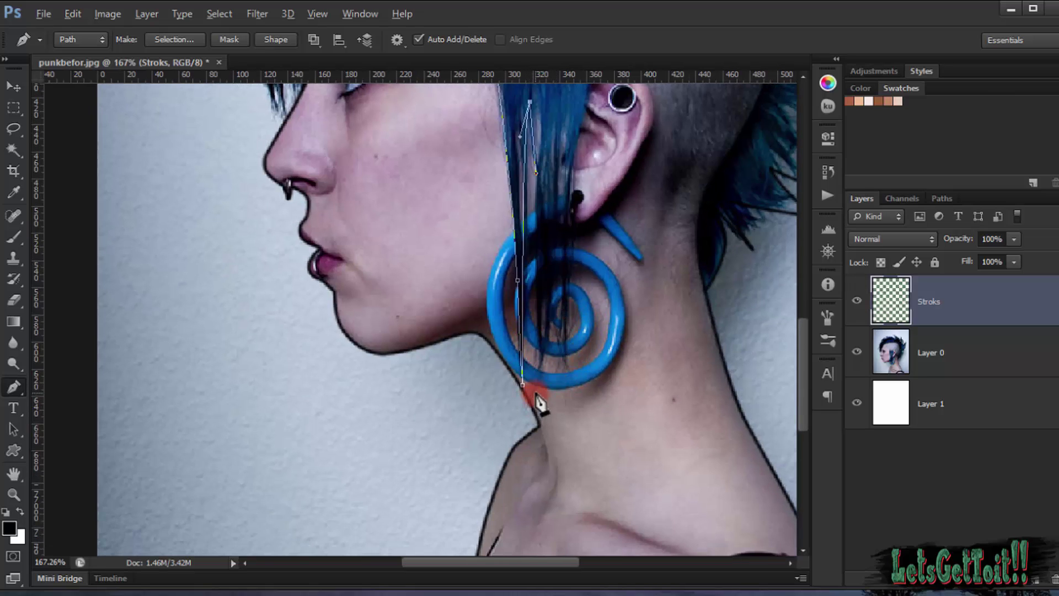
pyautogui.moveTo(536, 379); pyautogui.dragTo(537, 414)
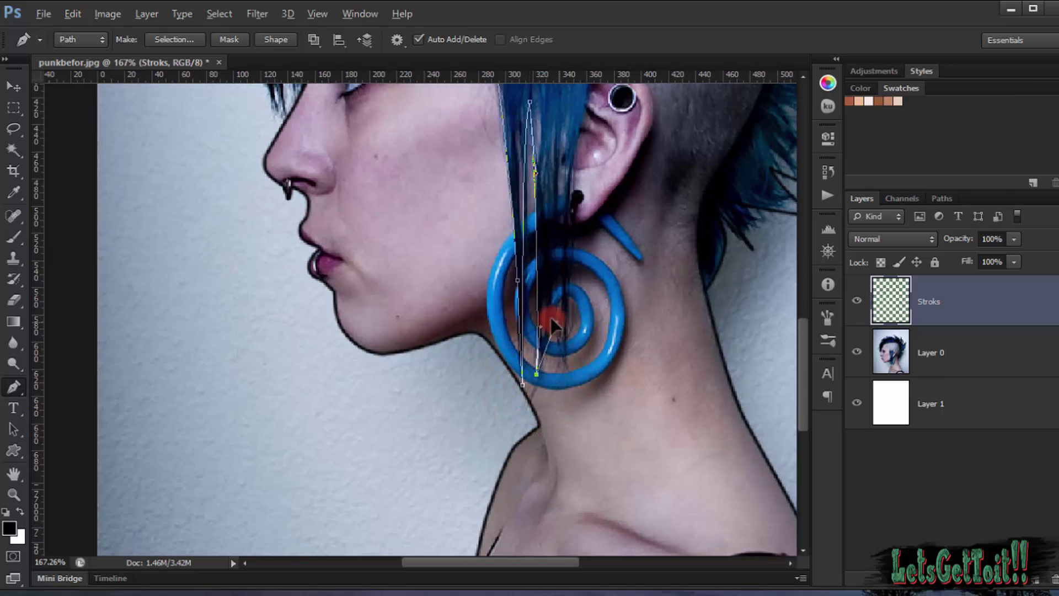
pyautogui.moveTo(546, 259); pyautogui.dragTo(534, 385)
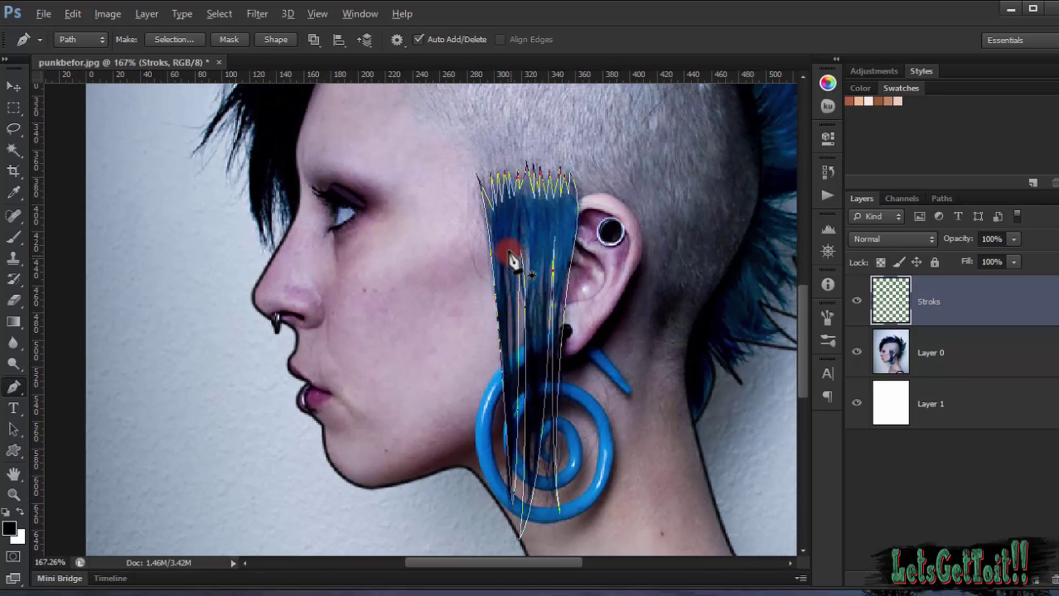
# Step: Stroke the blue hair lock path with the Brush, leaving Simulate Pressure off
pyautogui.rightClick(510, 253)
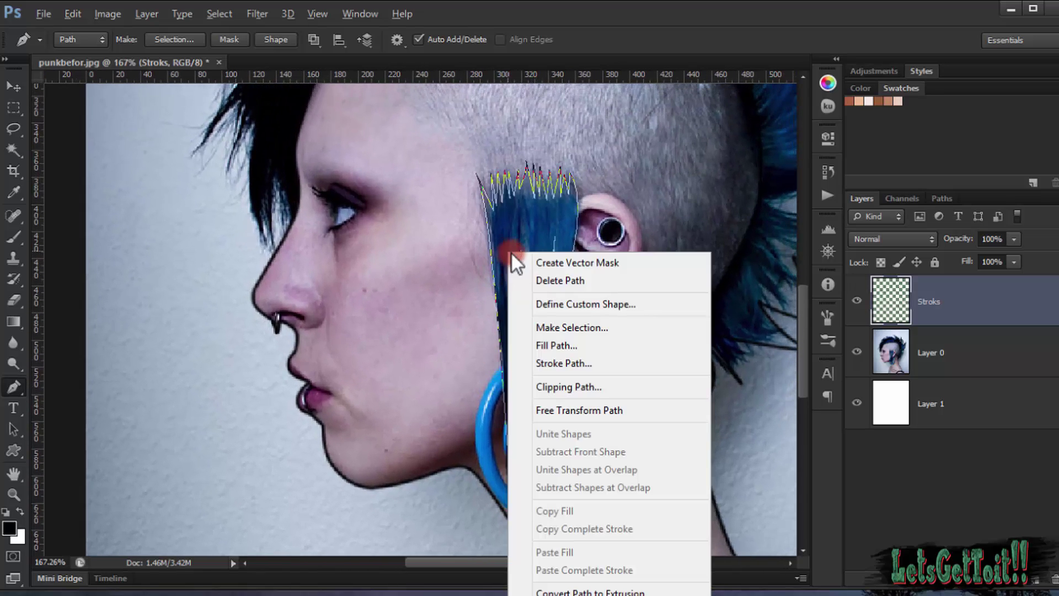
pyautogui.click(576, 363)
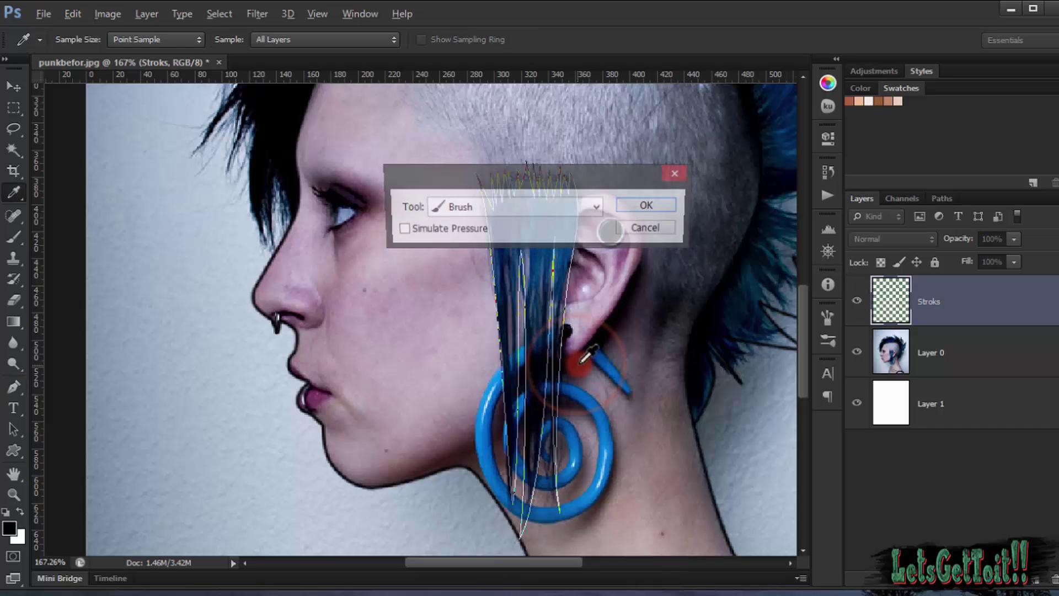
pyautogui.click(649, 205)
pyautogui.press('Return')
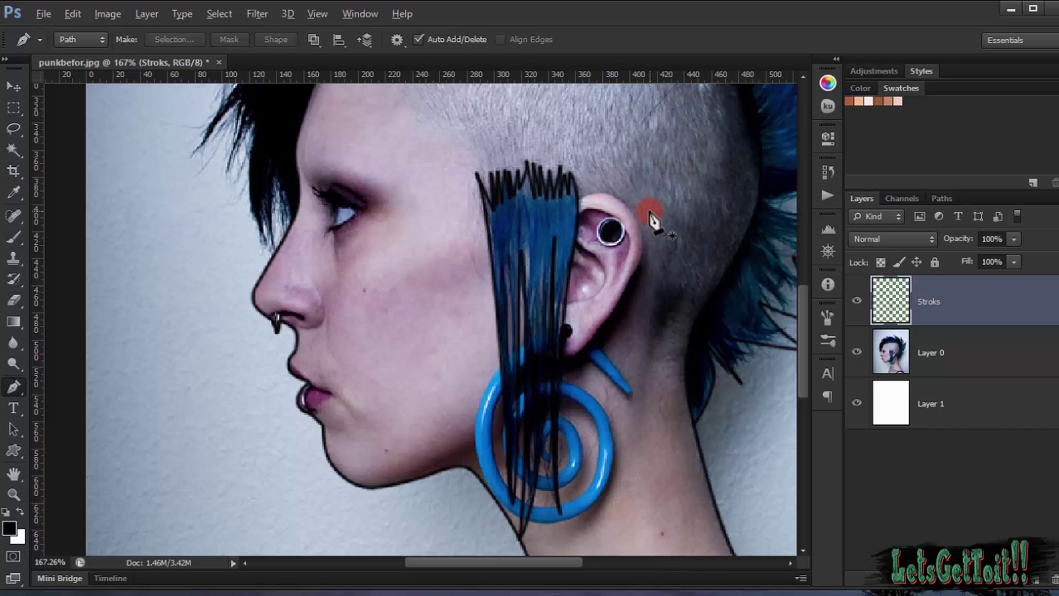
# Step: Undo the hair lock stroke and recover the complete hair lock path
pyautogui.hotkey('ctrl', 'alt', 'z')
pyautogui.hotkey('ctrl', 'alt', 'z')
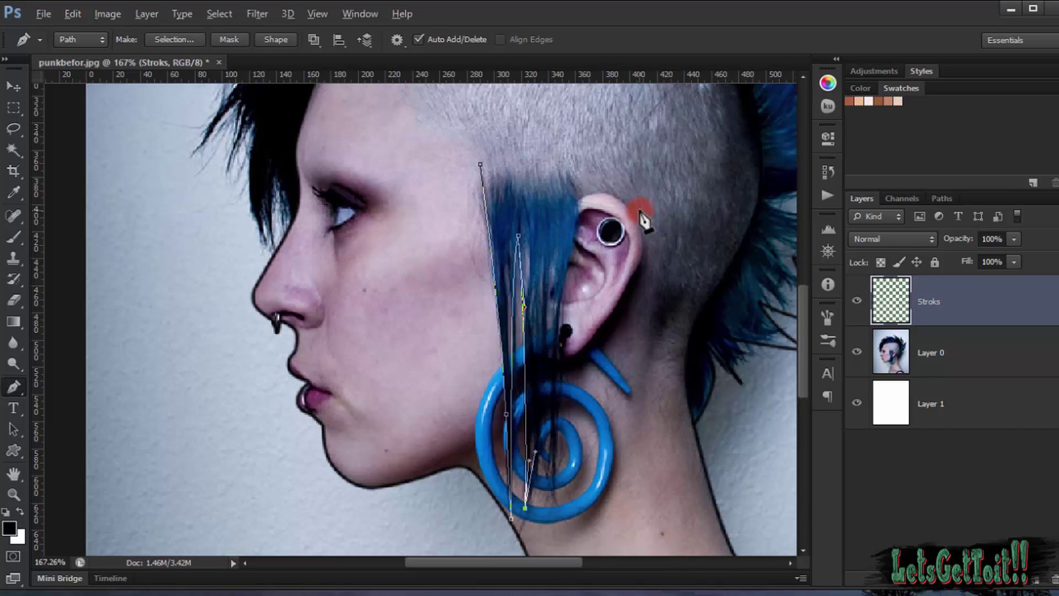
pyautogui.press('Return')
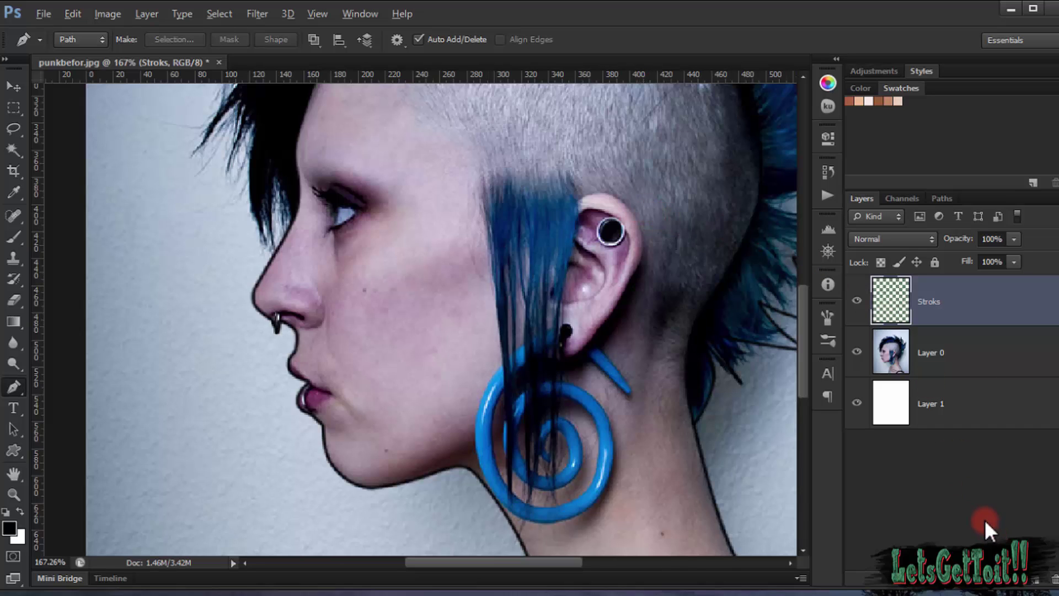
pyautogui.hotkey('ctrl', 'alt', 'z')
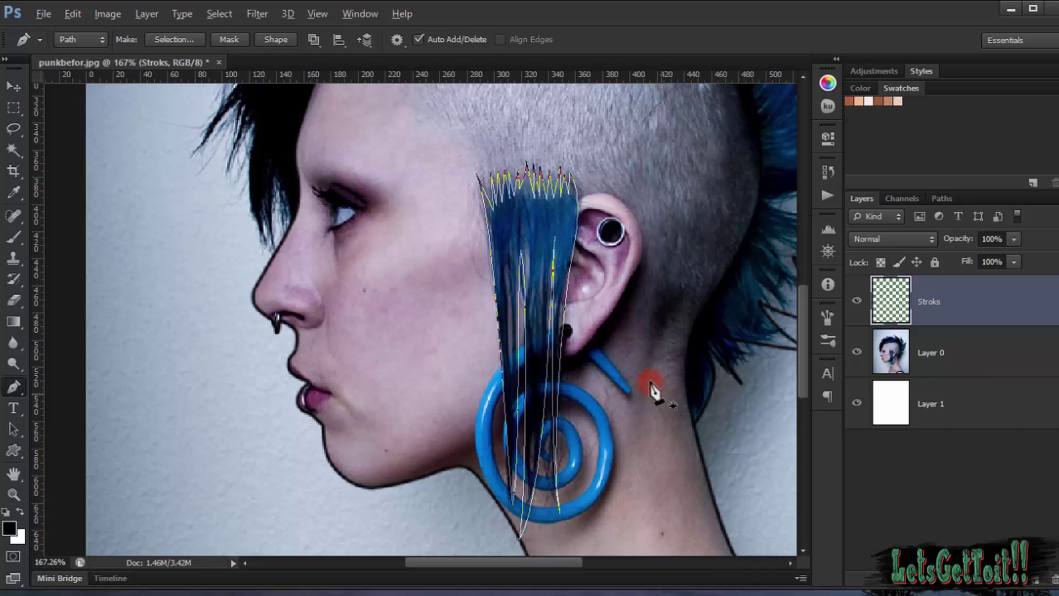
# Step: Set the brush size to 1 px and stroke the blue hair lock path with the Brush
pyautogui.click(22, 243)
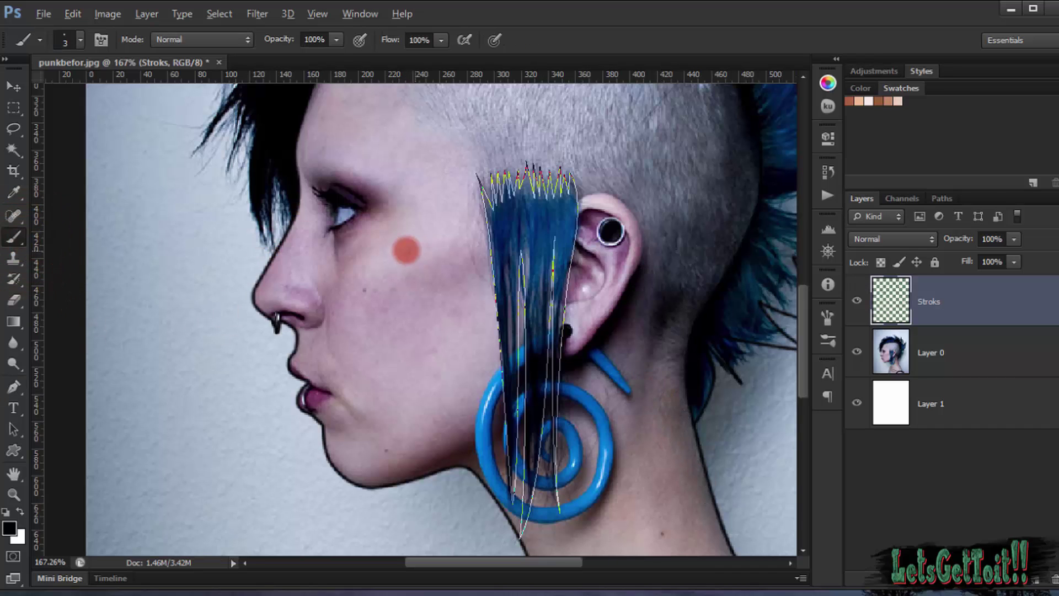
pyautogui.rightClick(406, 243)
pyautogui.click(550, 185)
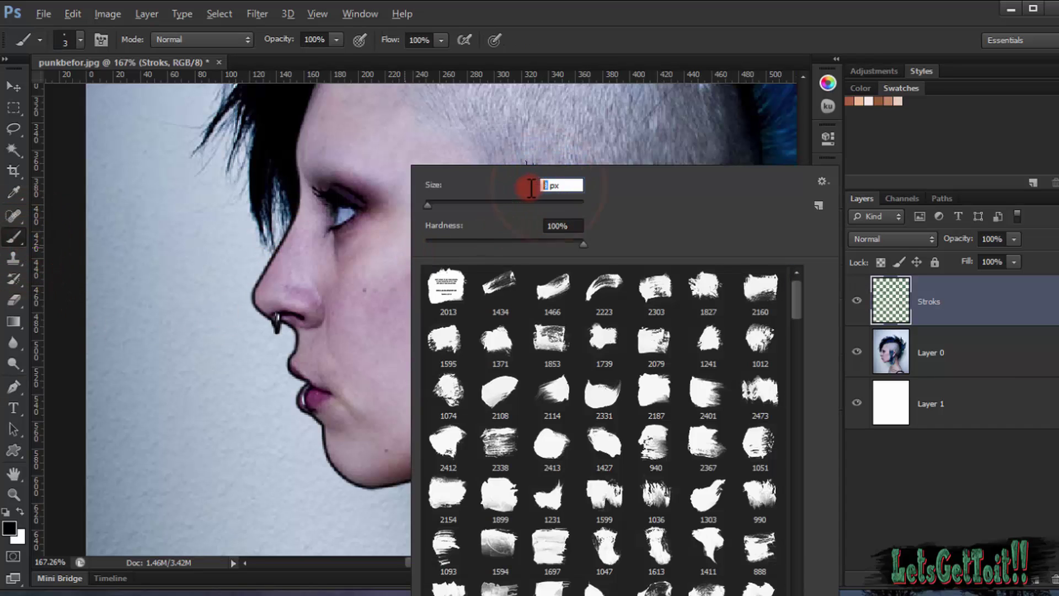
pyautogui.write('1')
pyautogui.press('Return')
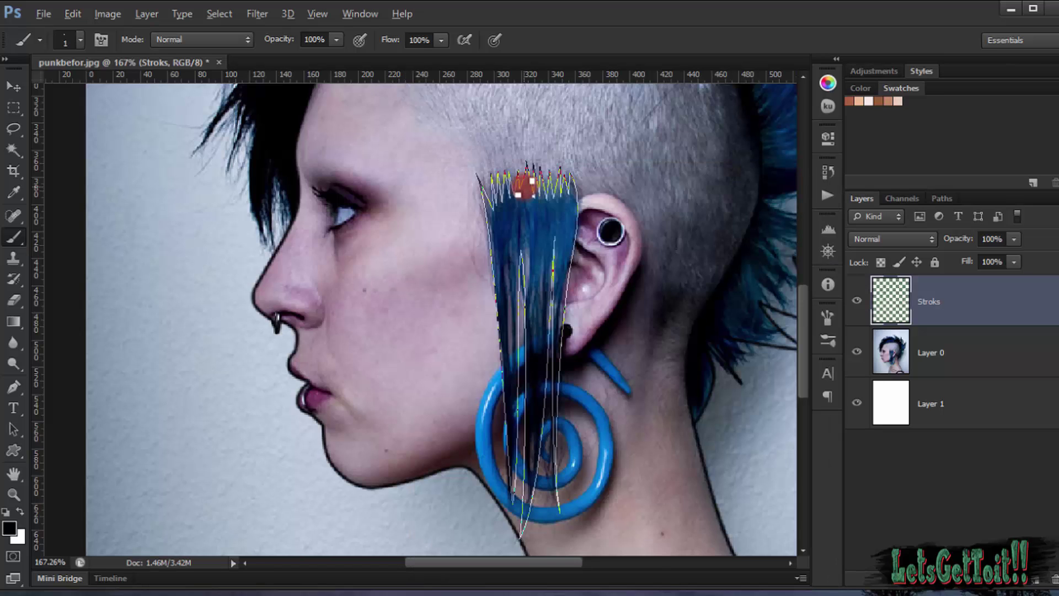
pyautogui.click(13, 386)
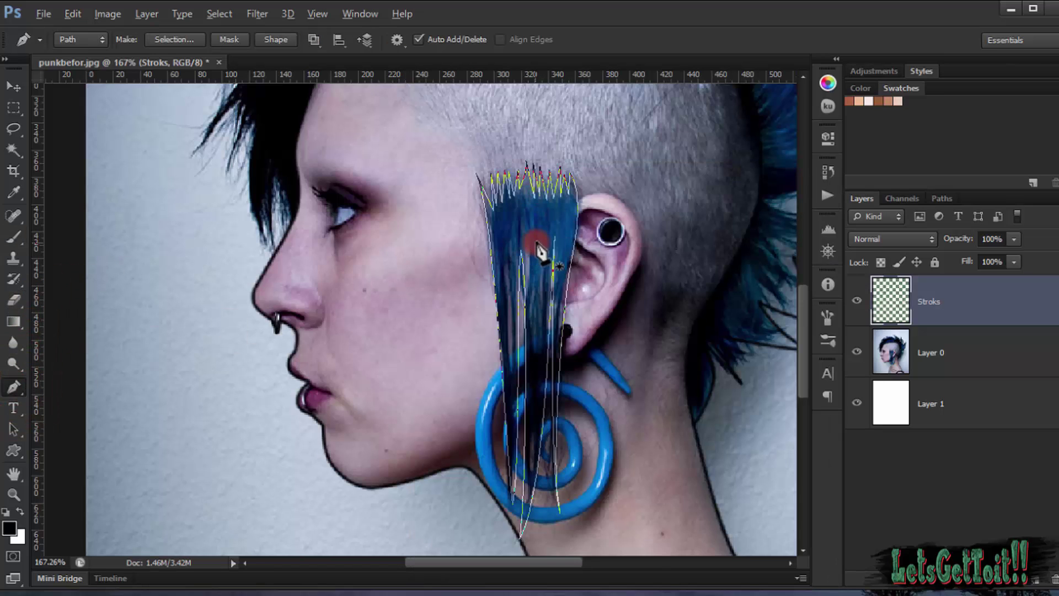
pyautogui.rightClick(542, 247)
pyautogui.click(612, 350)
pyautogui.click(649, 206)
pyautogui.press('Return')
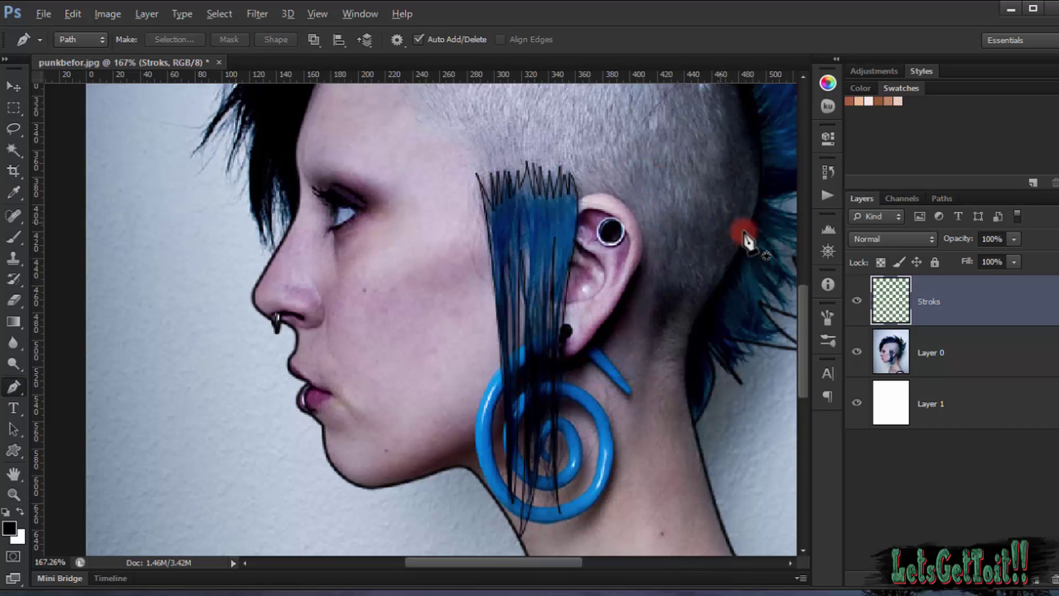
# Step: Hide the photo layer to examine the thin hair lock lines against the whole outline, and show the photo again
pyautogui.click(856, 357)
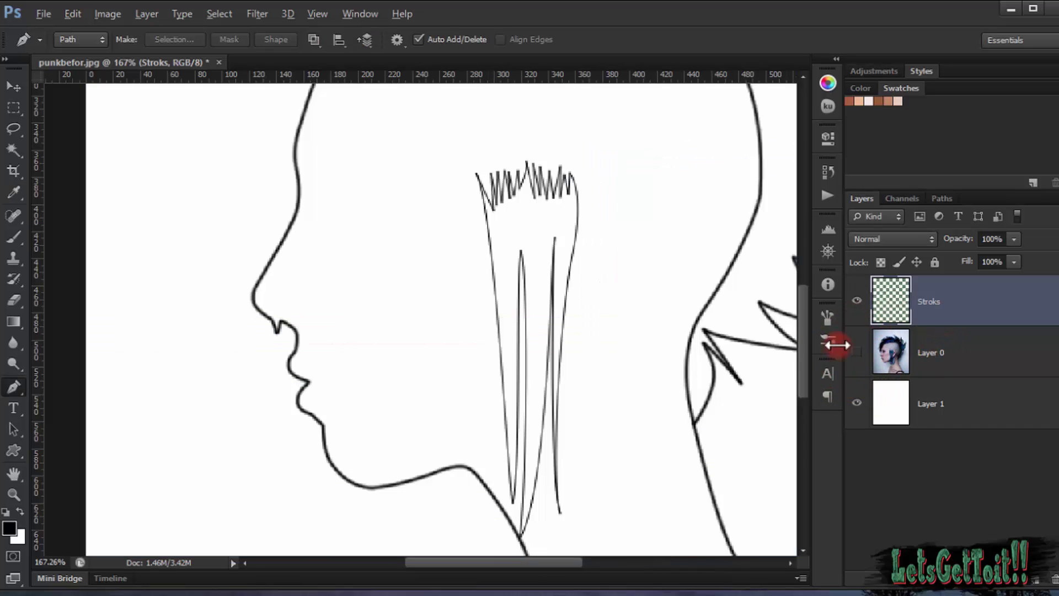
pyautogui.scroll(-5, 610, 261)
pyautogui.moveTo(418, 330); pyautogui.dragTo(480, 321)
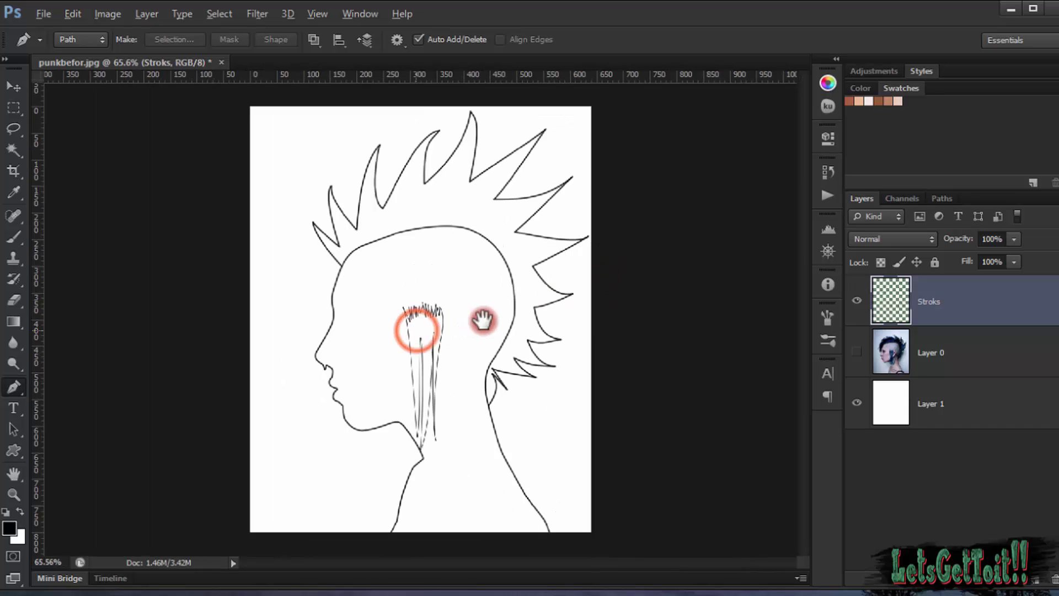
pyautogui.scroll(11, 469, 343)
pyautogui.moveTo(330, 336); pyautogui.dragTo(461, 251)
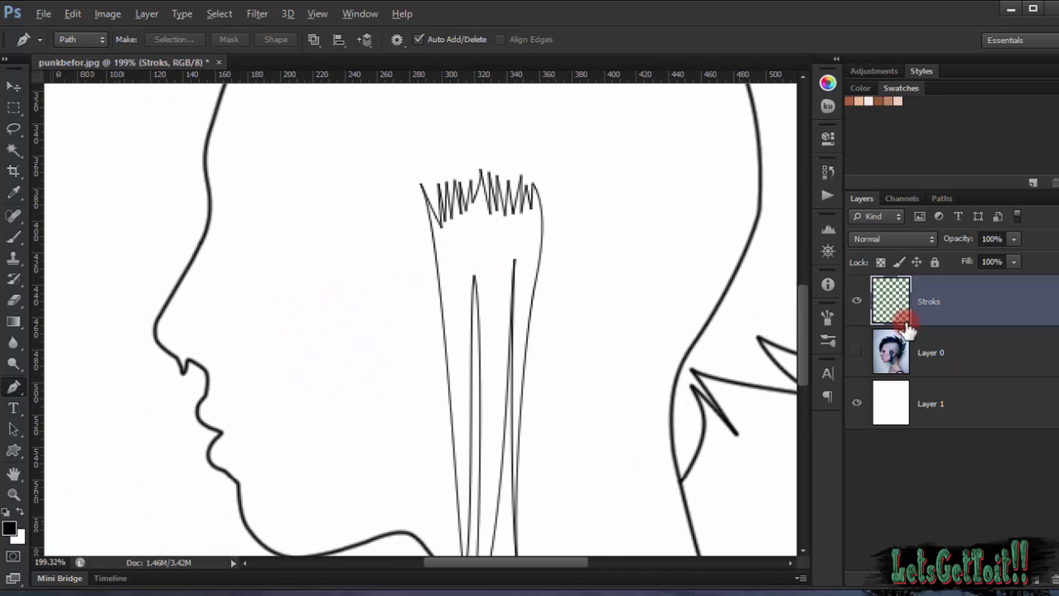
pyautogui.click(857, 353)
pyautogui.moveTo(427, 367); pyautogui.dragTo(360, 385)
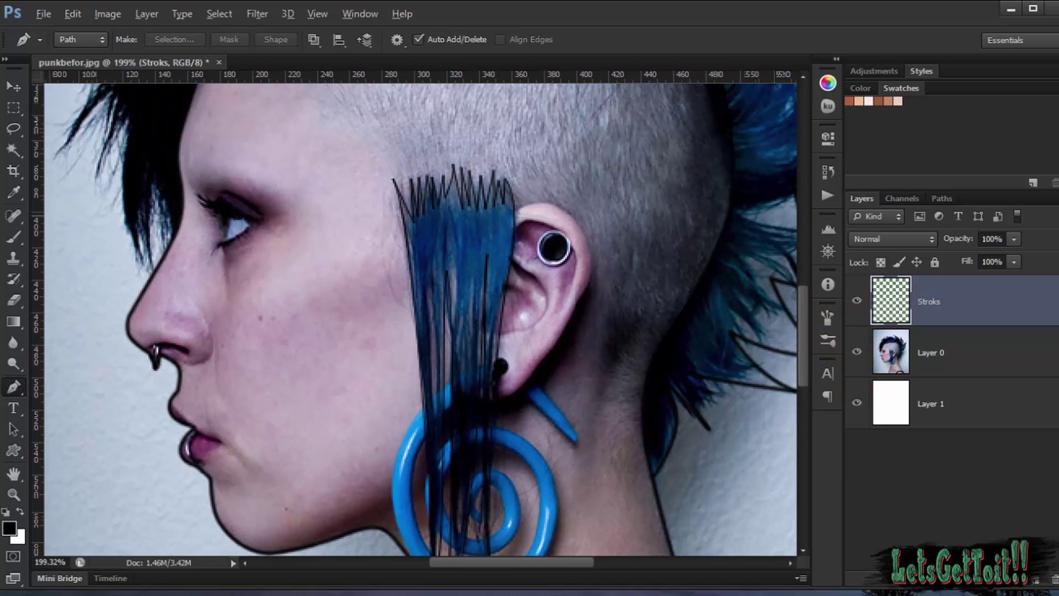
# Step: Set the brush size to 2 px
pyautogui.click(12, 236)
pyautogui.rightClick(220, 254)
pyautogui.click(371, 184)
pyautogui.write('2')
pyautogui.press('Return')
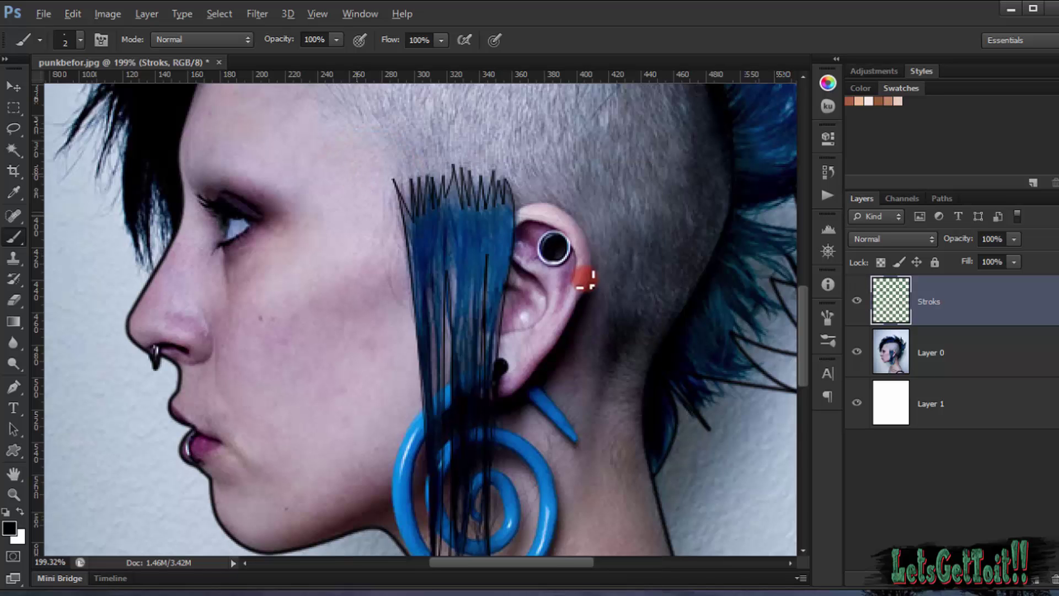
# Step: Start a Pen path where the ear meets the hair lock and curve it over the ear's top to its outer rim
pyautogui.click(17, 384)
pyautogui.scroll(15, 539, 233)
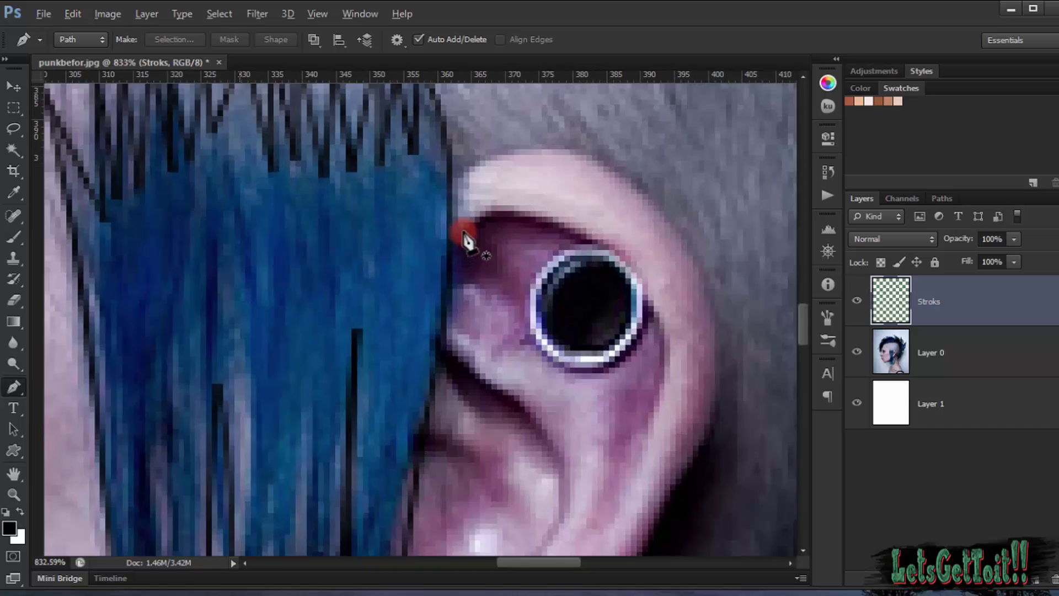
pyautogui.moveTo(481, 189); pyautogui.dragTo(411, 310)
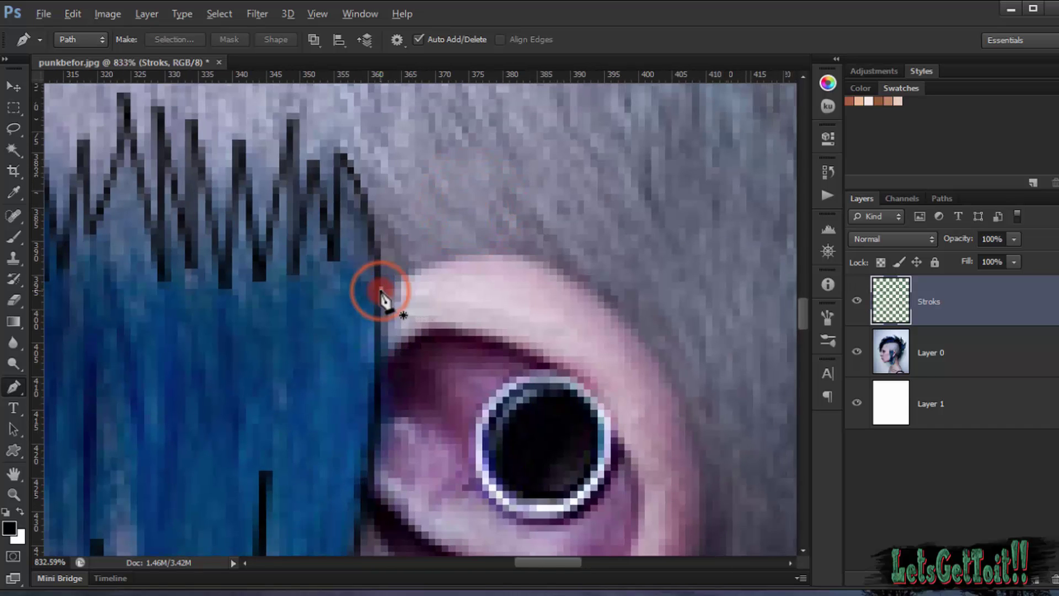
pyautogui.click(381, 290)
pyautogui.hotkey('ctrl', 'z')
pyautogui.click(380, 295)
pyautogui.moveTo(555, 267); pyautogui.dragTo(625, 286)
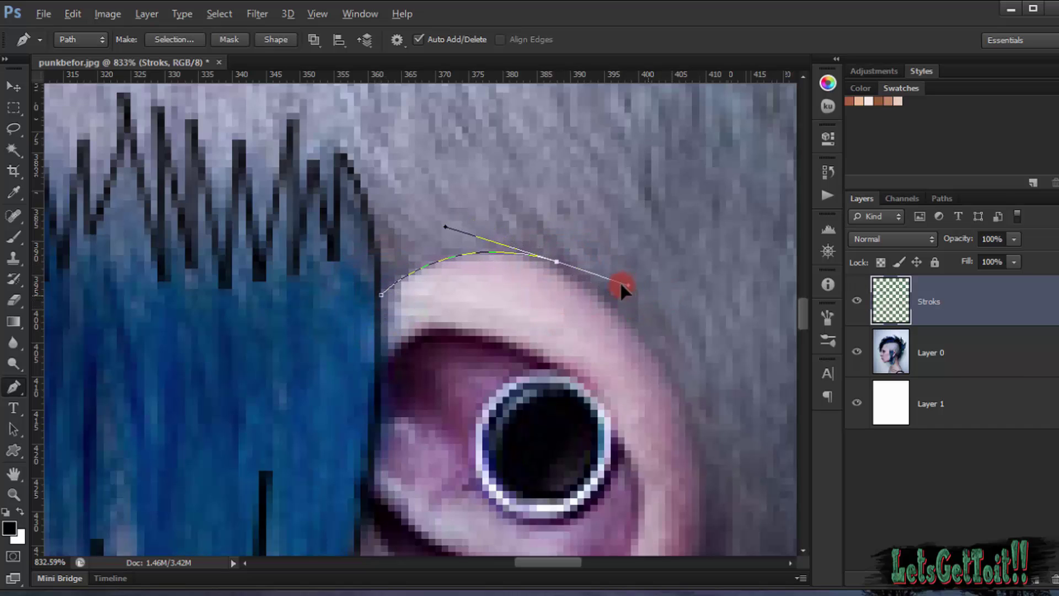
pyautogui.moveTo(669, 430); pyautogui.dragTo(608, 299)
pyautogui.scroll(-5, 609, 300)
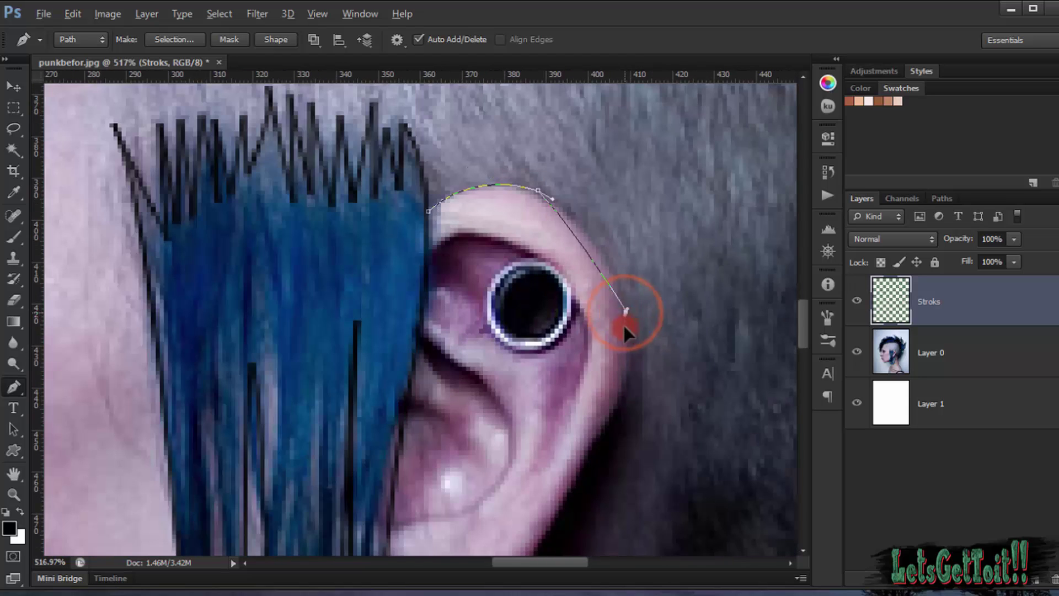
pyautogui.moveTo(636, 378); pyautogui.dragTo(643, 388)
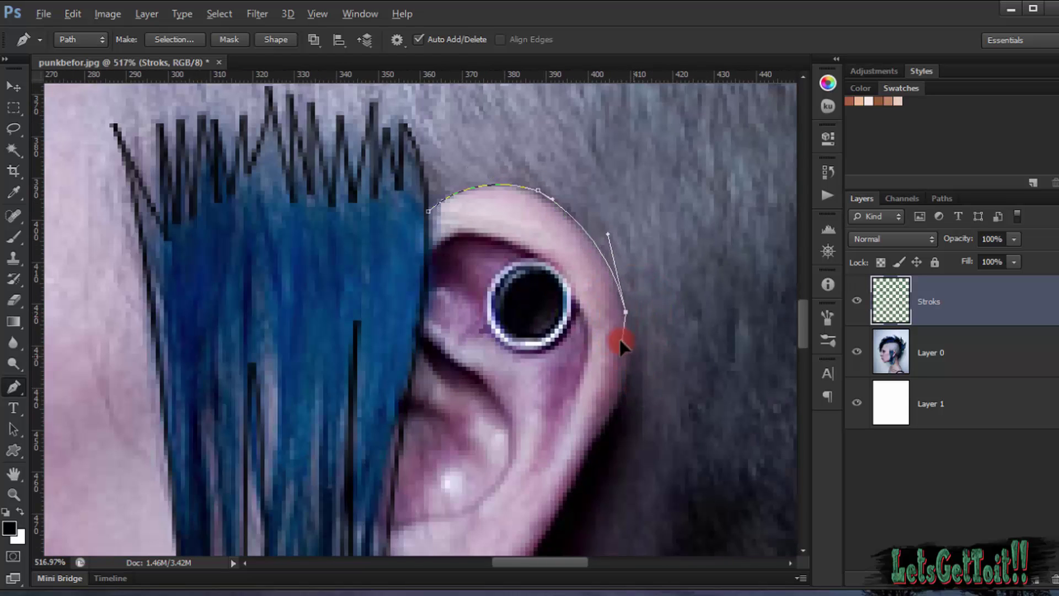
# Step: Continue the ear path down the outer rim with short curved segments to the bottom of the earlobe
pyautogui.moveTo(629, 386); pyautogui.dragTo(605, 339)
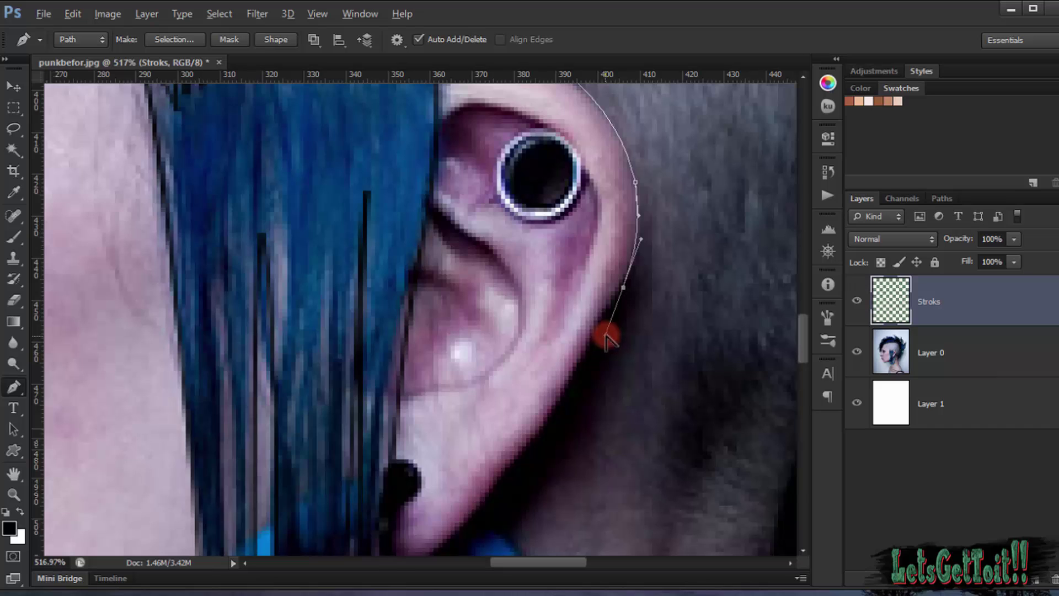
pyautogui.click(624, 288)
pyautogui.keyDown('ctrl'); pyautogui.moveTo(623, 288); pyautogui.dragTo(610, 307); pyautogui.keyUp('ctrl')
pyautogui.moveTo(588, 350); pyautogui.dragTo(618, 269)
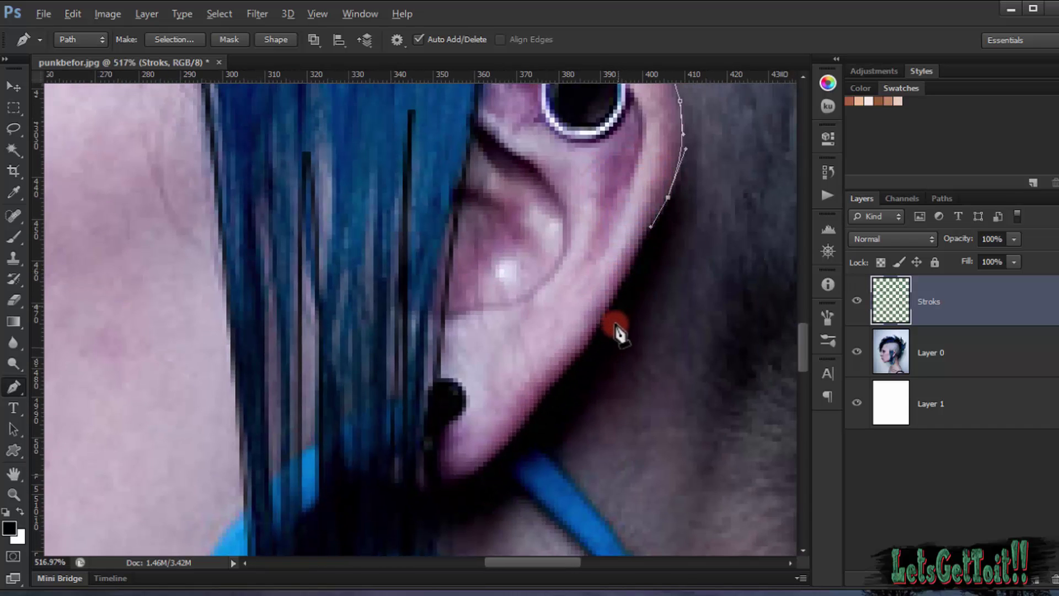
pyautogui.moveTo(608, 315); pyautogui.dragTo(605, 331)
pyautogui.hotkey('ctrl', 'z')
pyautogui.moveTo(604, 331); pyautogui.dragTo(599, 336)
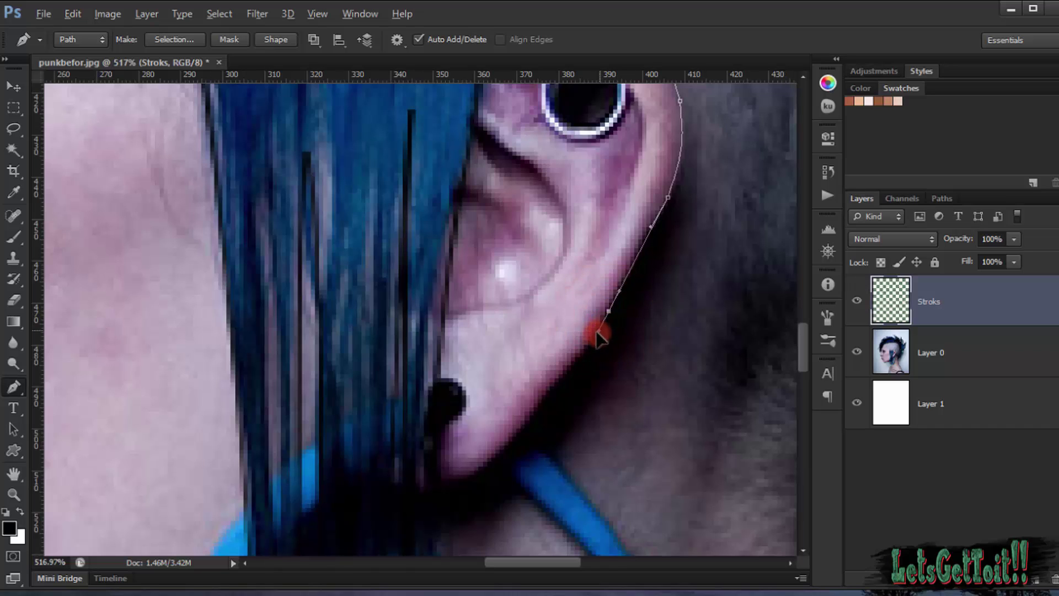
pyautogui.moveTo(549, 397); pyautogui.dragTo(531, 427)
pyautogui.moveTo(458, 483); pyautogui.dragTo(443, 486)
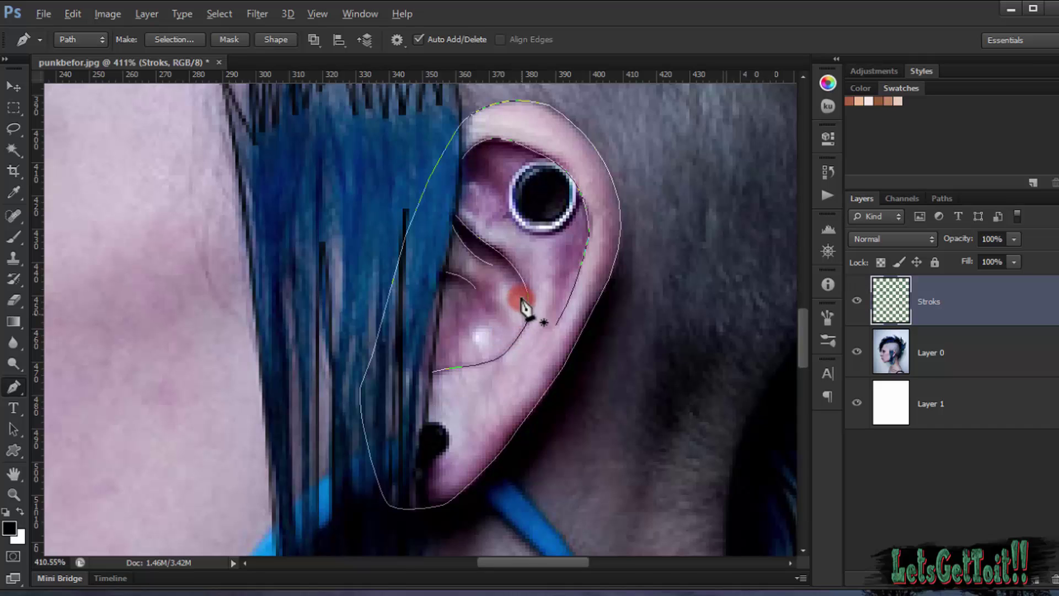
# Step: Stroke the ear outline and inner fold paths with the Brush
pyautogui.rightClick(532, 235)
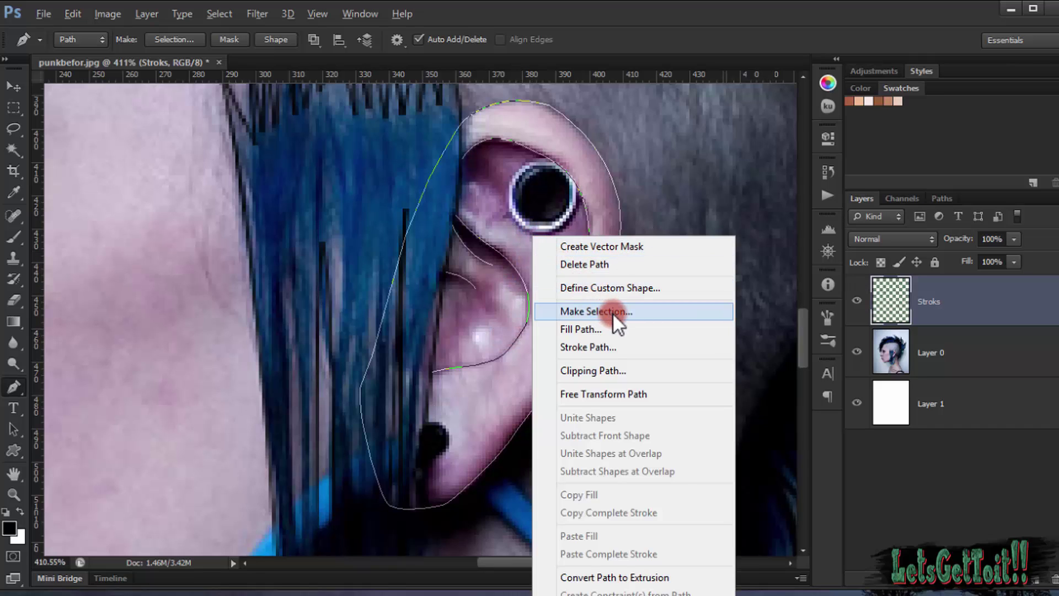
pyautogui.click(606, 345)
pyautogui.click(647, 206)
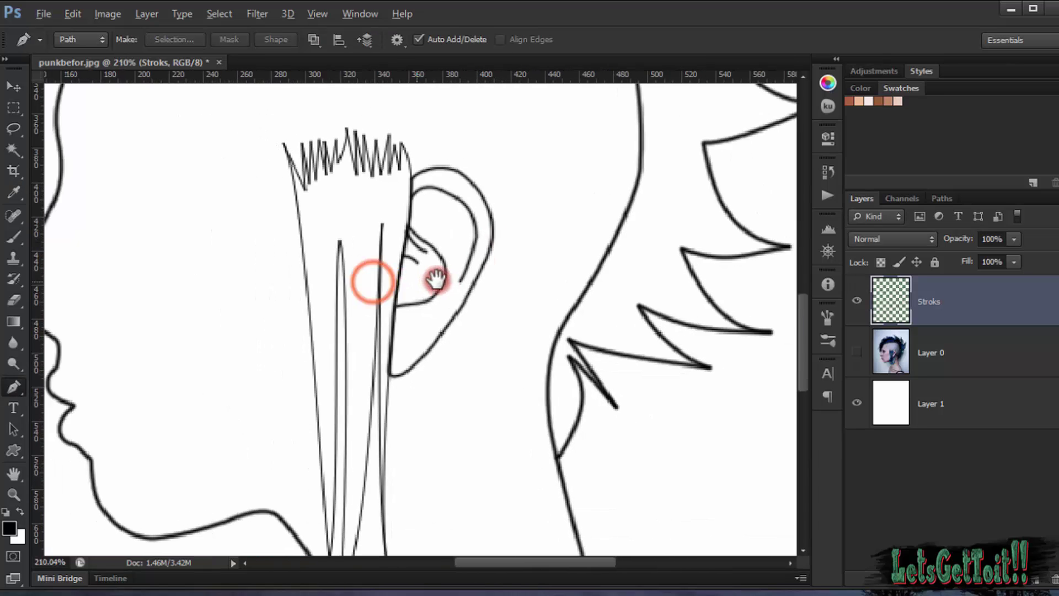
# Step: Inspect the stroked ear and hair lock against white, and show the photo layer again around the eye and nose
pyautogui.moveTo(435, 281); pyautogui.dragTo(458, 284)
pyautogui.scroll(-5, 445, 272)
pyautogui.moveTo(381, 319); pyautogui.dragTo(574, 437)
pyautogui.click(778, 408)
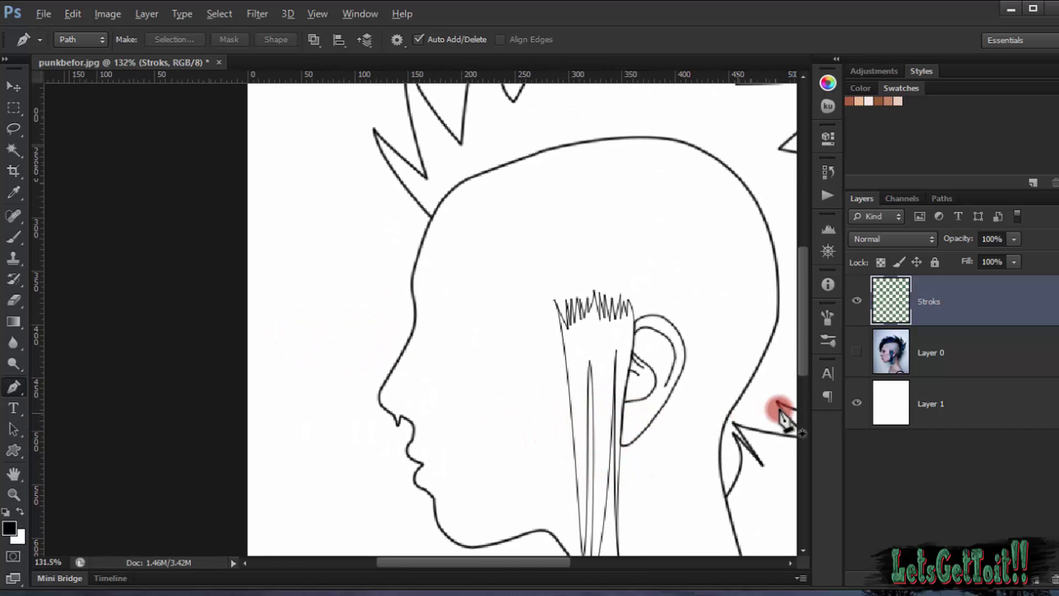
pyautogui.moveTo(473, 378); pyautogui.dragTo(552, 367)
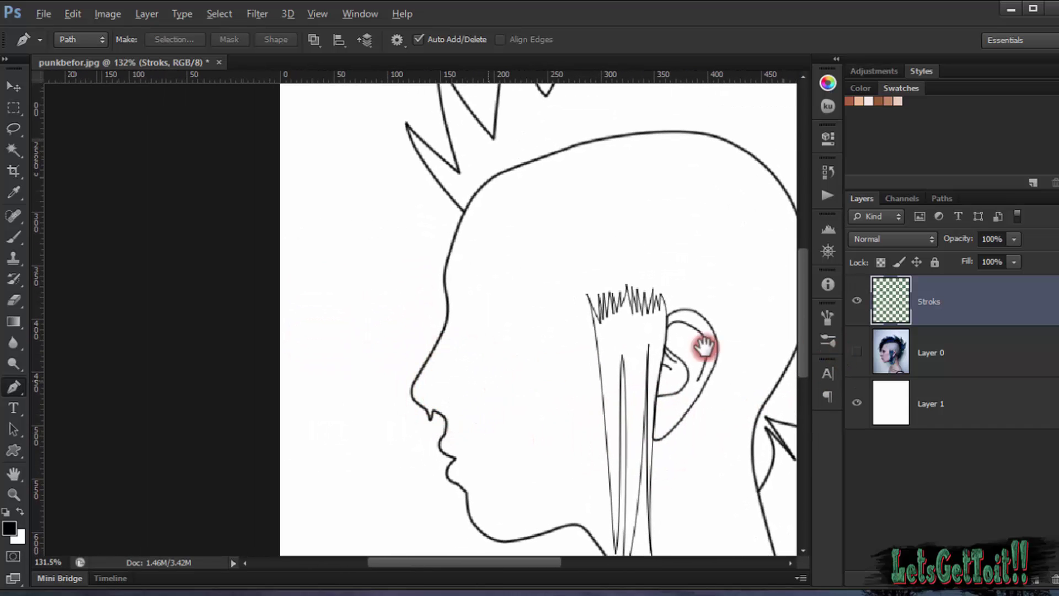
pyautogui.click(862, 355)
pyautogui.scroll(9, 572, 398)
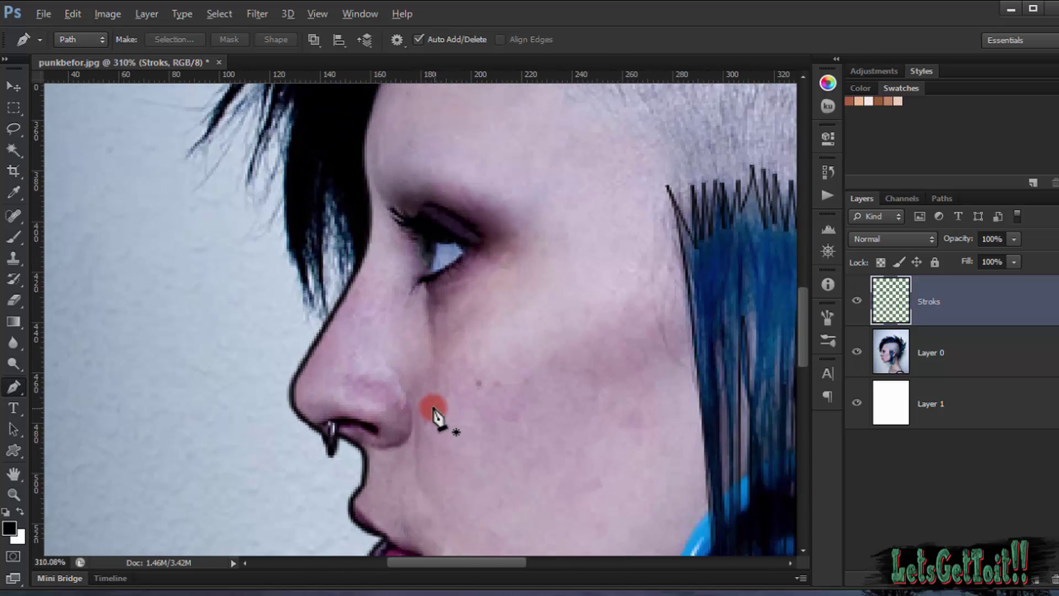
# Step: Draw a closed Pen path around the dark nostril opening, from its rear end to the nose ring and back
pyautogui.moveTo(485, 324); pyautogui.dragTo(498, 310)
pyautogui.scroll(4, 434, 348)
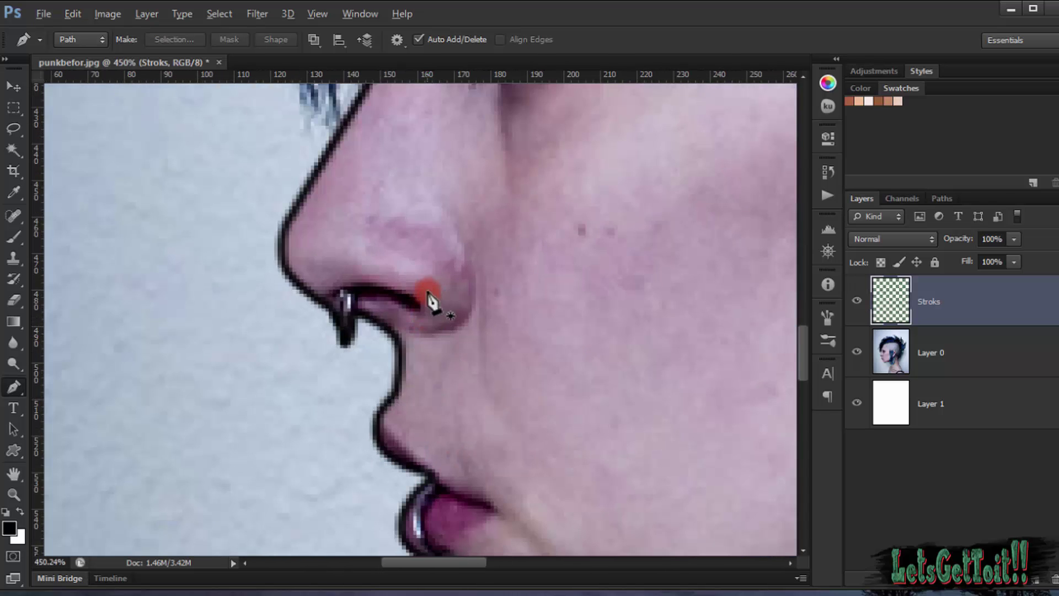
pyautogui.moveTo(419, 284); pyautogui.dragTo(441, 315)
pyautogui.scroll(4, 439, 347)
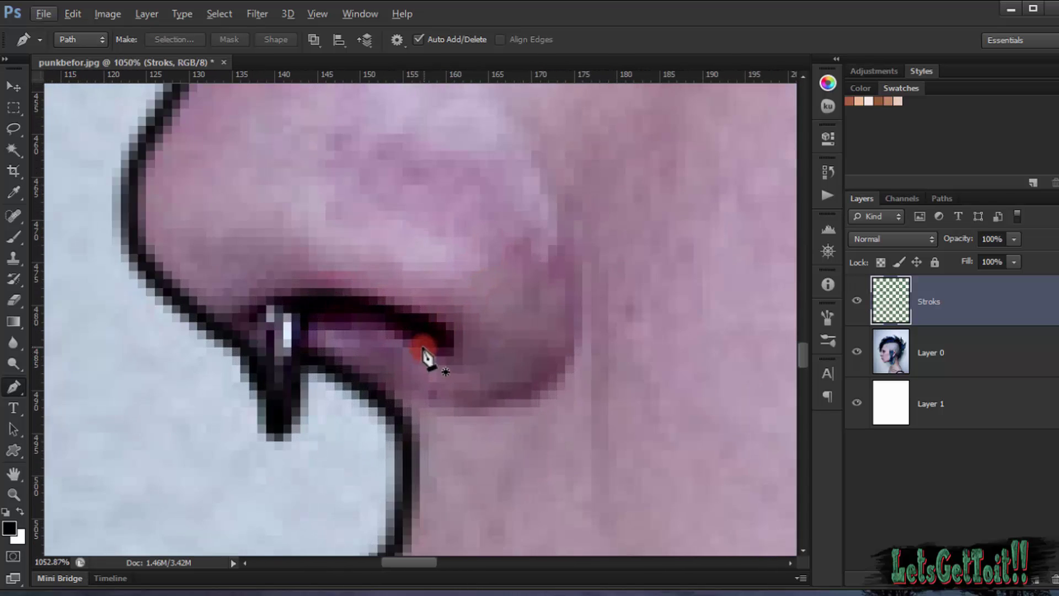
pyautogui.click(420, 355)
pyautogui.moveTo(303, 325); pyautogui.dragTo(270, 286)
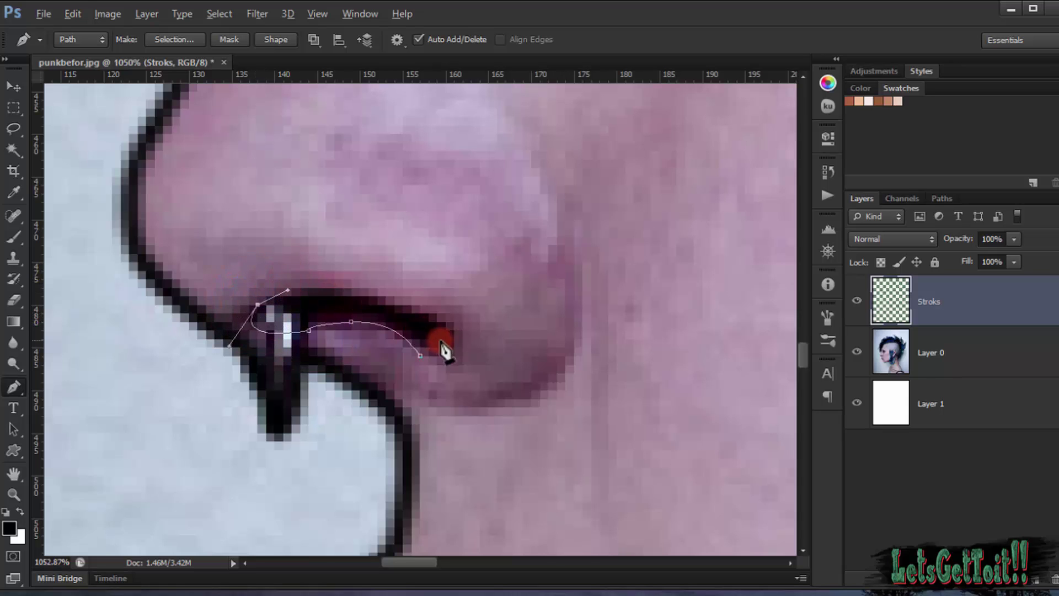
pyautogui.moveTo(445, 321); pyautogui.dragTo(528, 372)
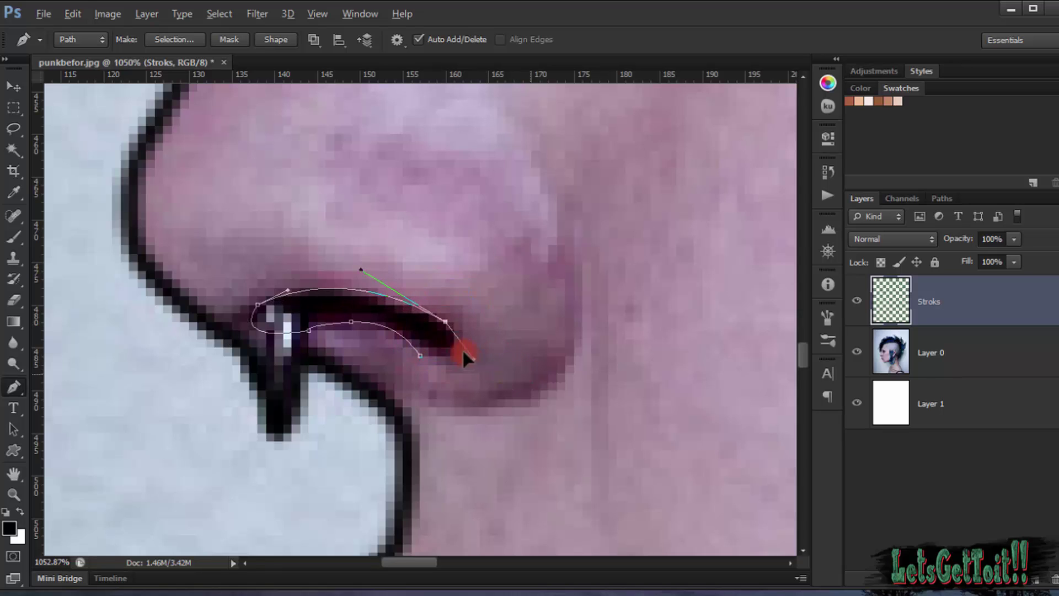
pyautogui.click(455, 334)
pyautogui.click(394, 346)
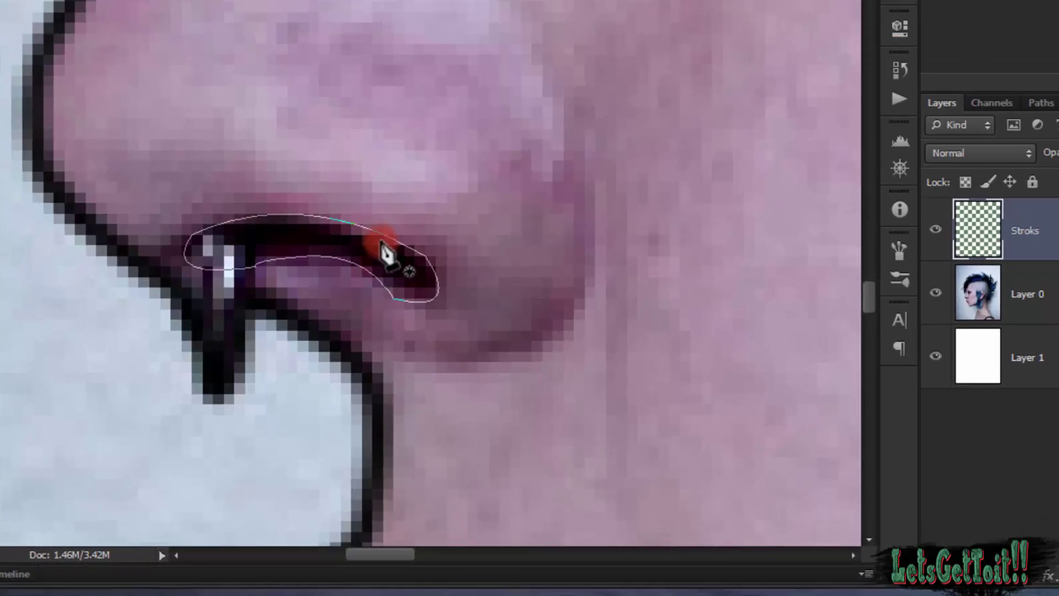
# Step: Fill the nostril path with the foreground color in Normal mode at 100% opacity
pyautogui.rightClick(435, 312)
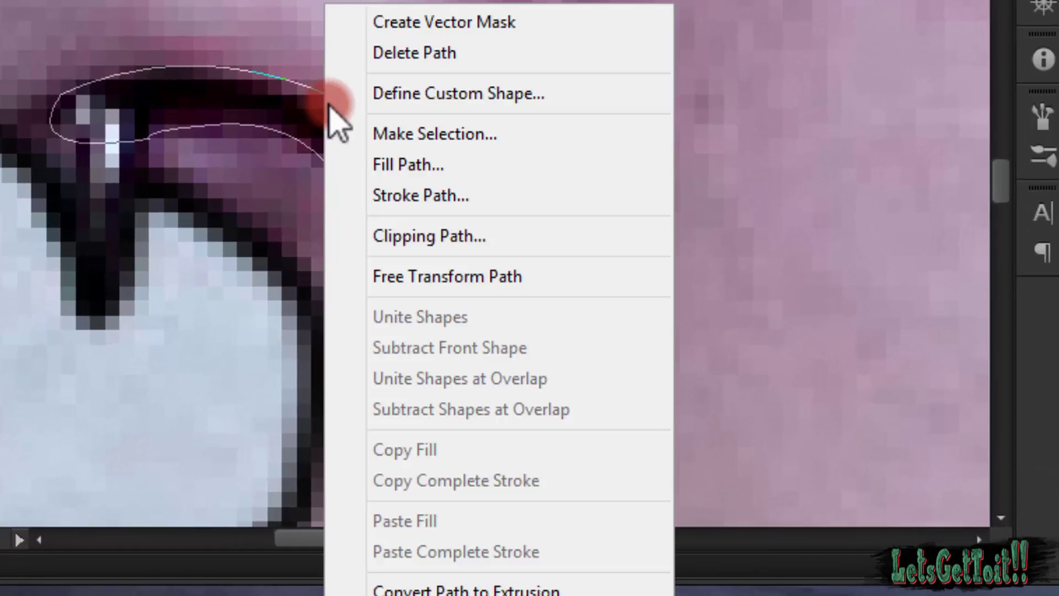
pyautogui.click(445, 168)
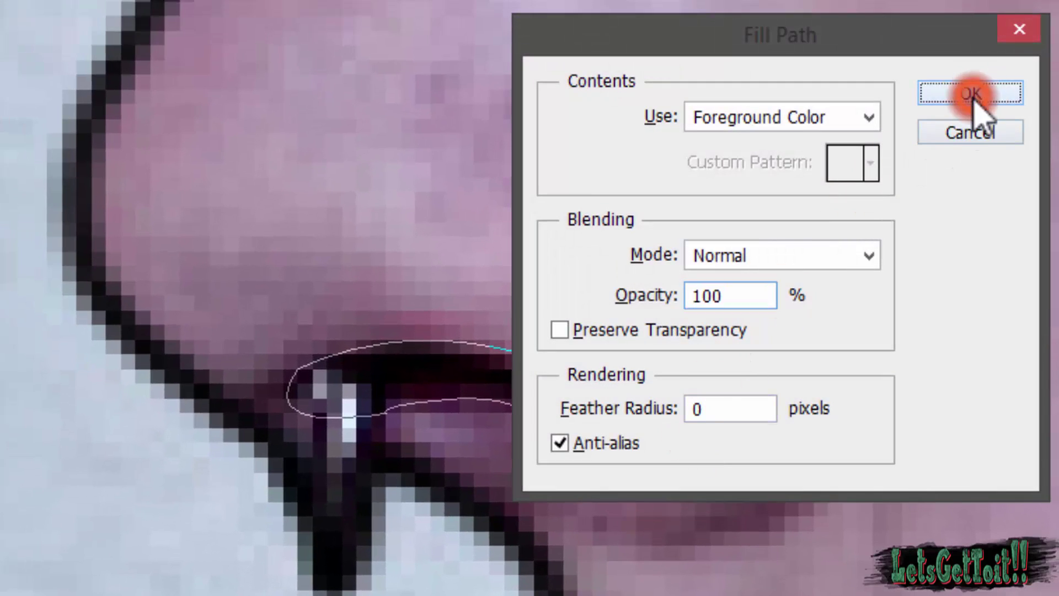
pyautogui.click(972, 95)
# Step: Draw a curved Pen path around the nostril wing, from its upper rear edge to beneath the nostril
pyautogui.moveTo(468, 390); pyautogui.dragTo(411, 220)
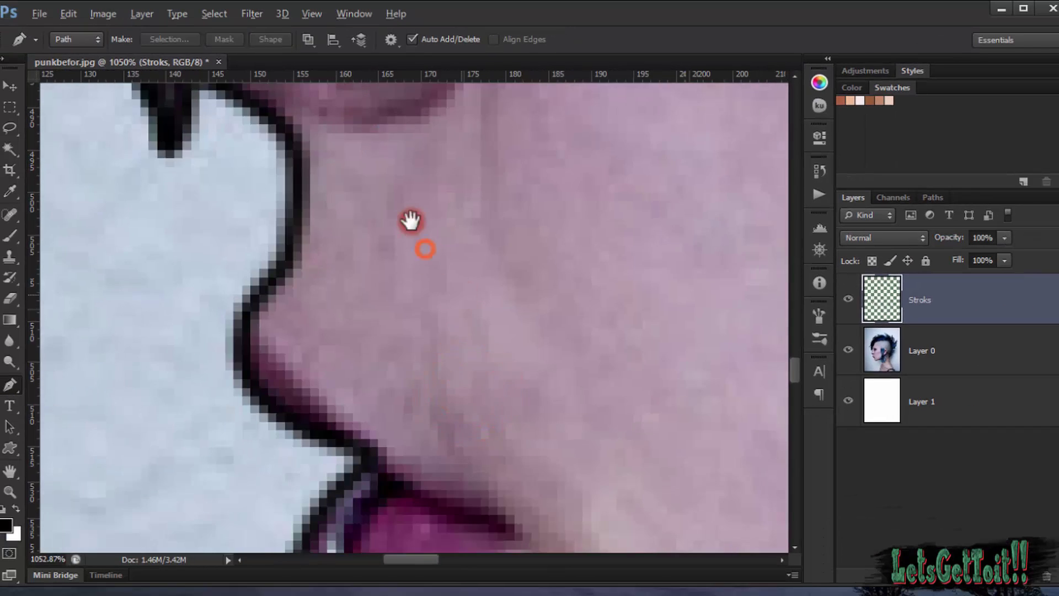
pyautogui.scroll(-5, 422, 278)
pyautogui.moveTo(425, 279); pyautogui.dragTo(463, 388)
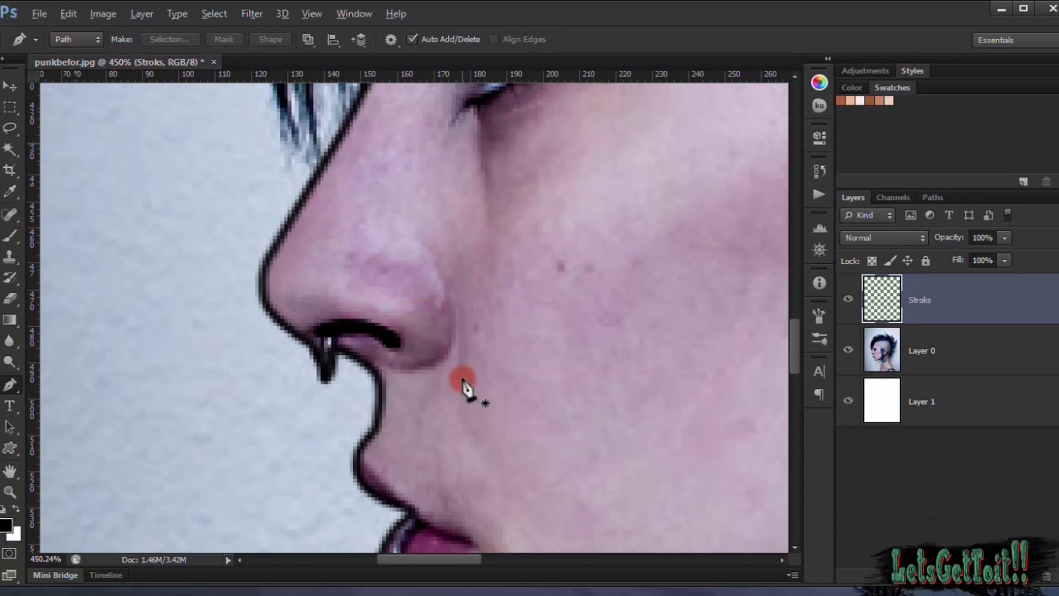
pyautogui.click(437, 265)
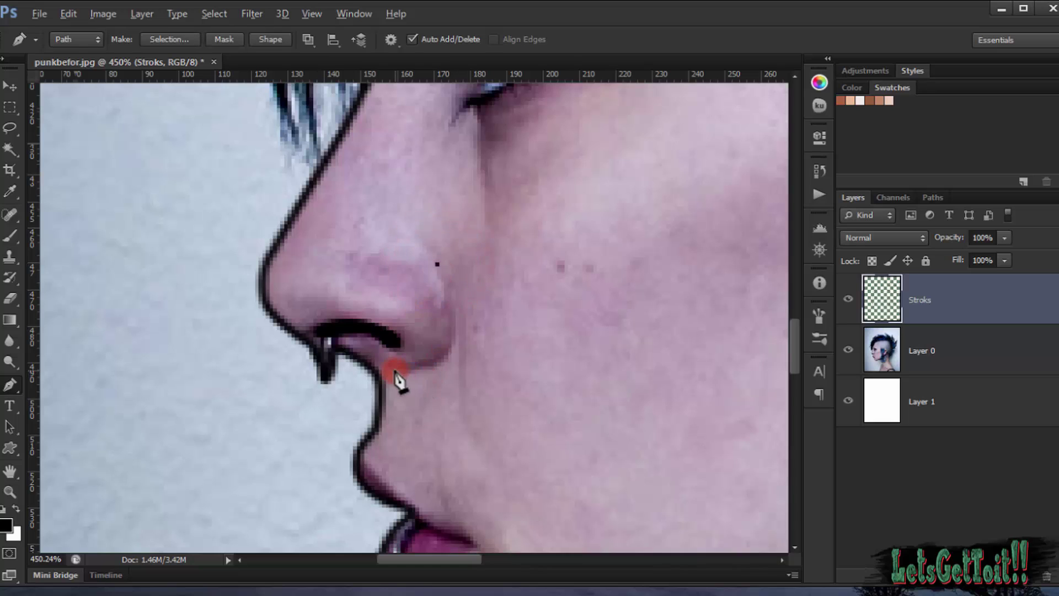
pyautogui.moveTo(398, 371); pyautogui.dragTo(298, 362)
pyautogui.keyDown('alt'); pyautogui.scroll(4, 437, 338); pyautogui.keyUp('alt')
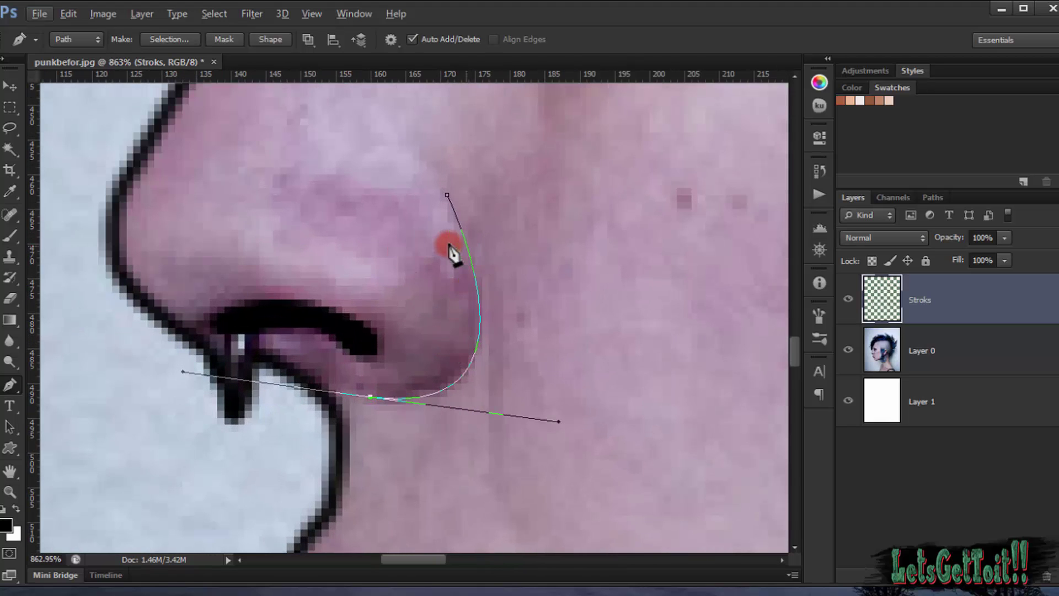
# Step: Check the Brush's Shape Dynamics settings and its tip size and hardness
pyautogui.rightClick(447, 243)
pyautogui.click(749, 65)
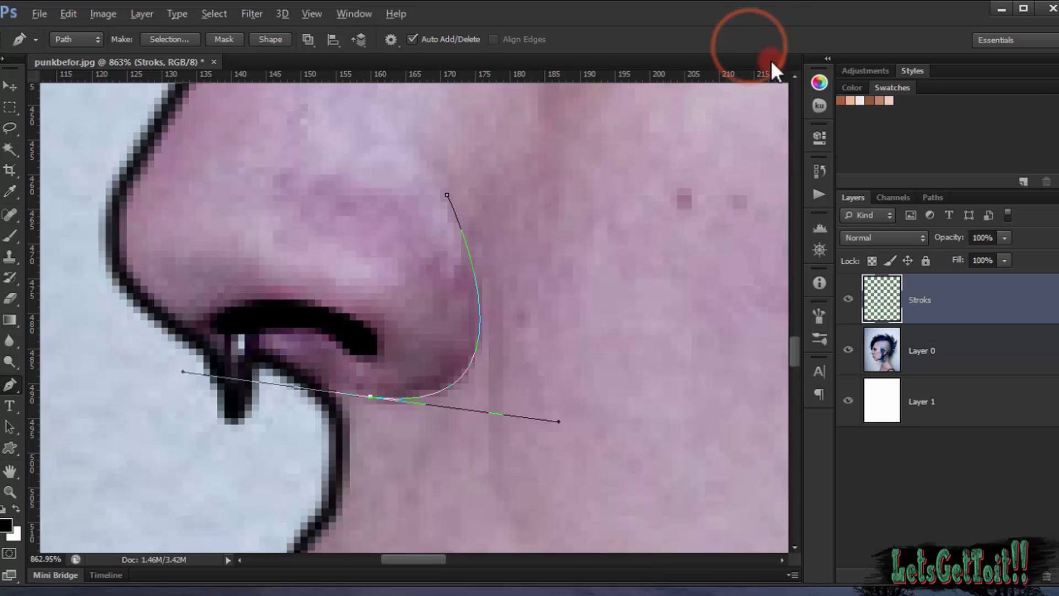
pyautogui.click(817, 314)
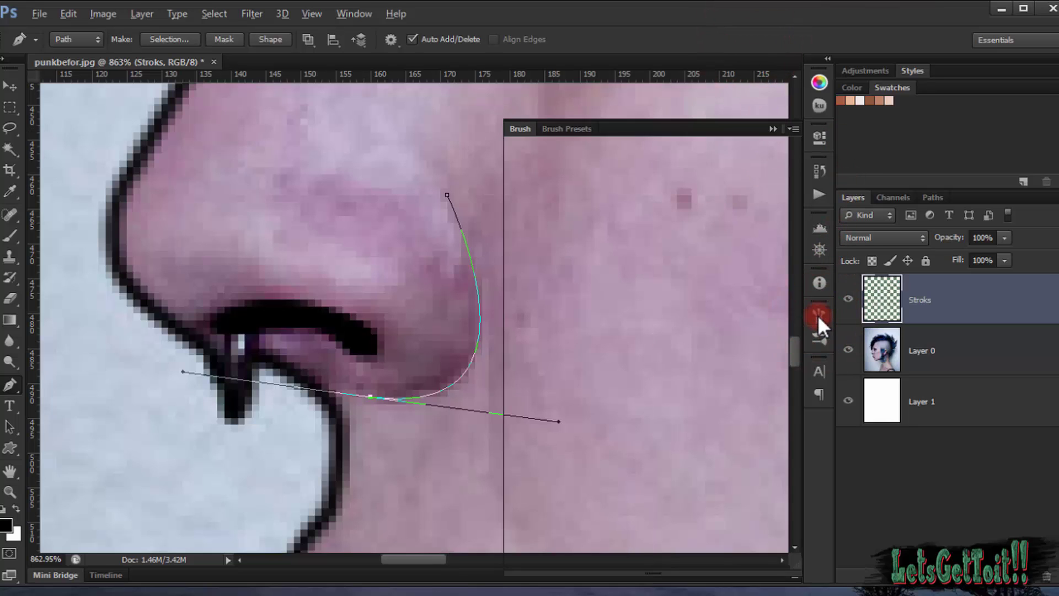
pyautogui.click(11, 236)
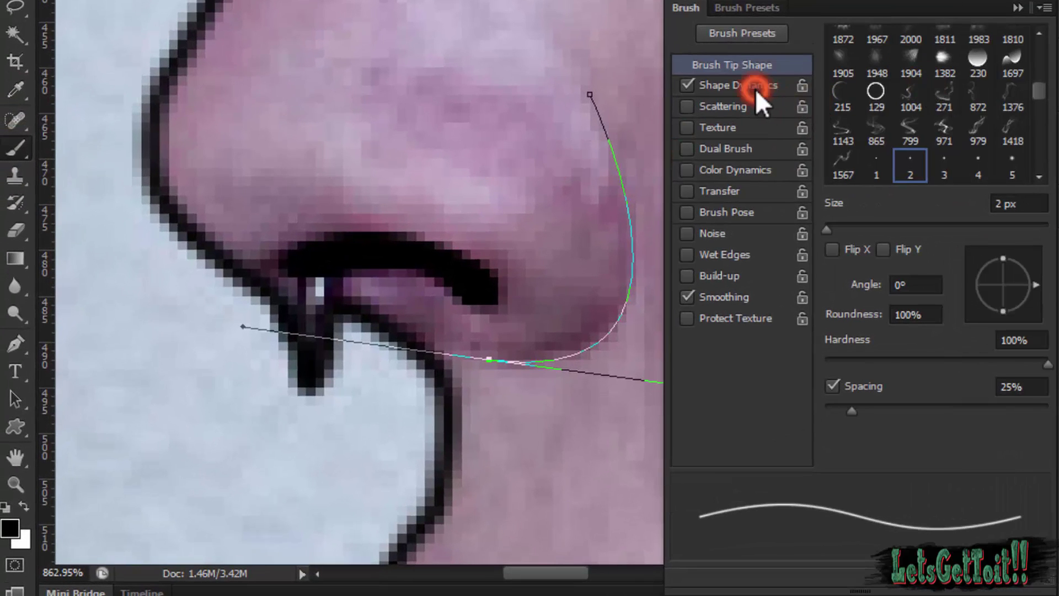
pyautogui.click(756, 87)
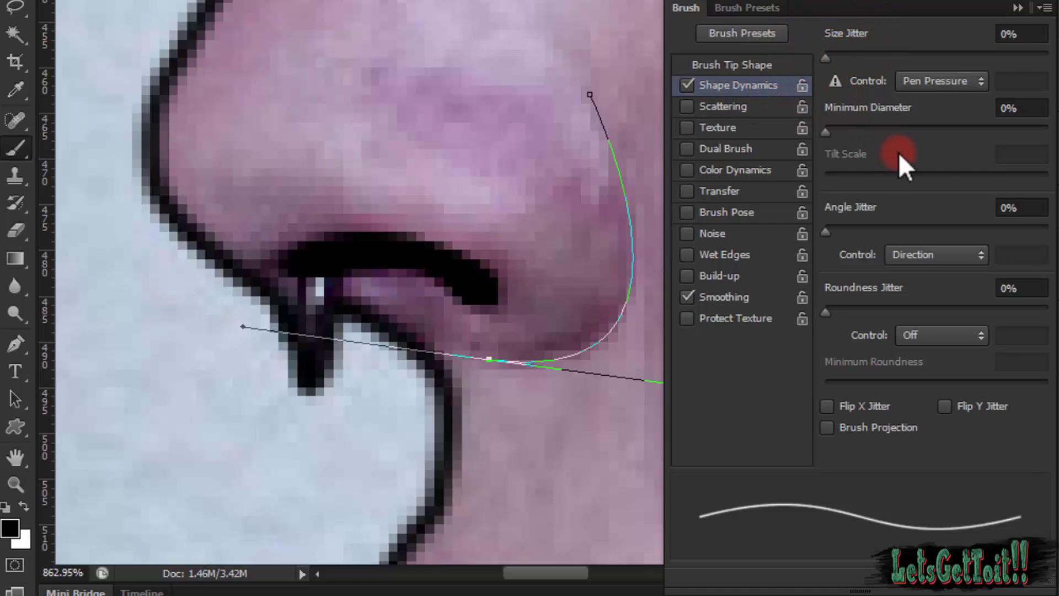
pyautogui.click(1018, 8)
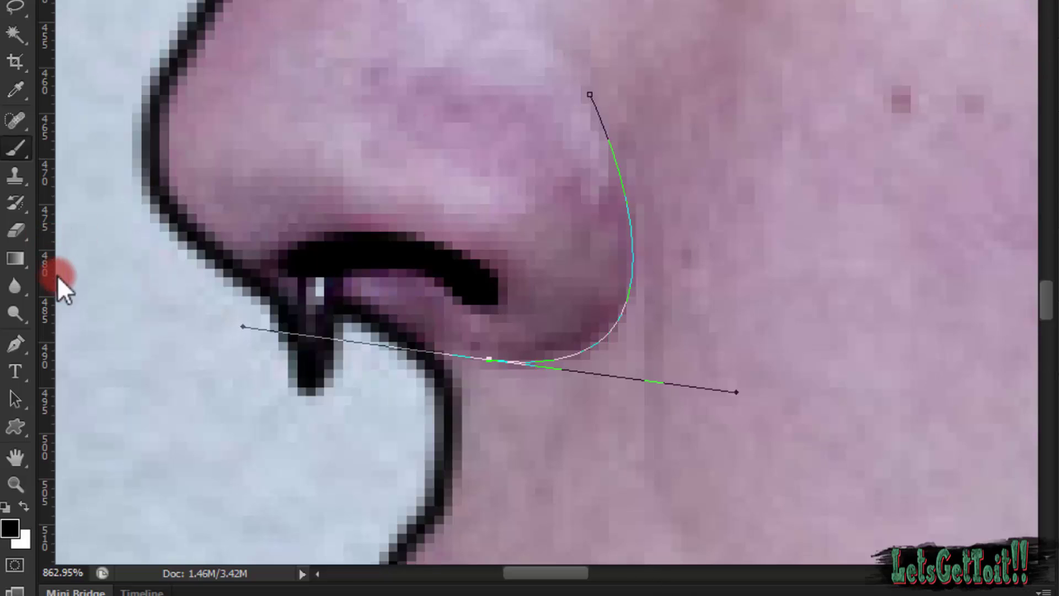
pyautogui.click(25, 143)
pyautogui.rightClick(283, 130)
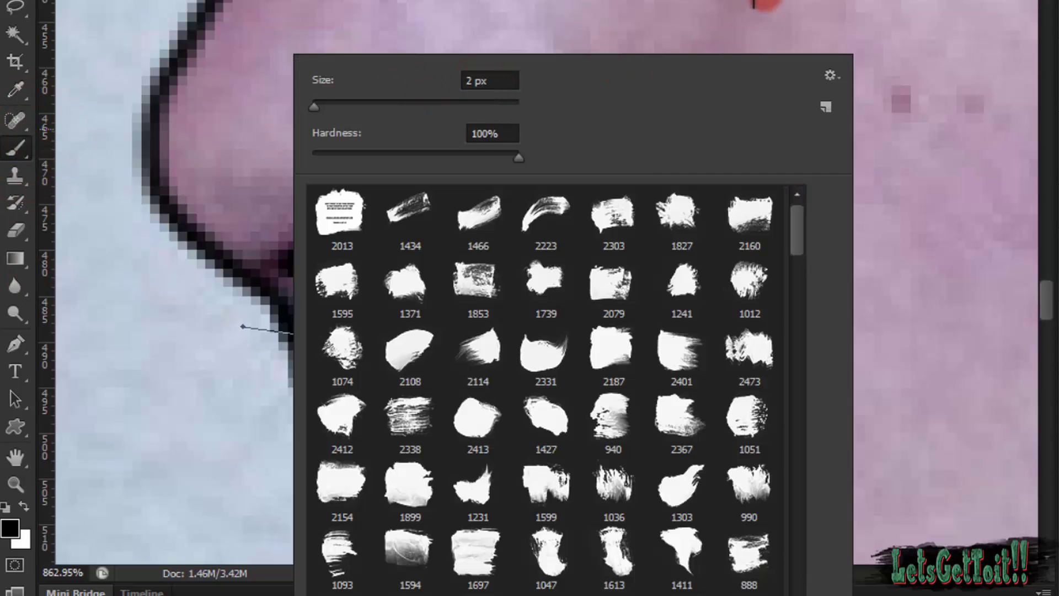
pyautogui.click(475, 30)
# Step: Stroke the nostril wing path with the Brush, with Simulate Pressure enabled
pyautogui.click(16, 344)
pyautogui.rightClick(579, 216)
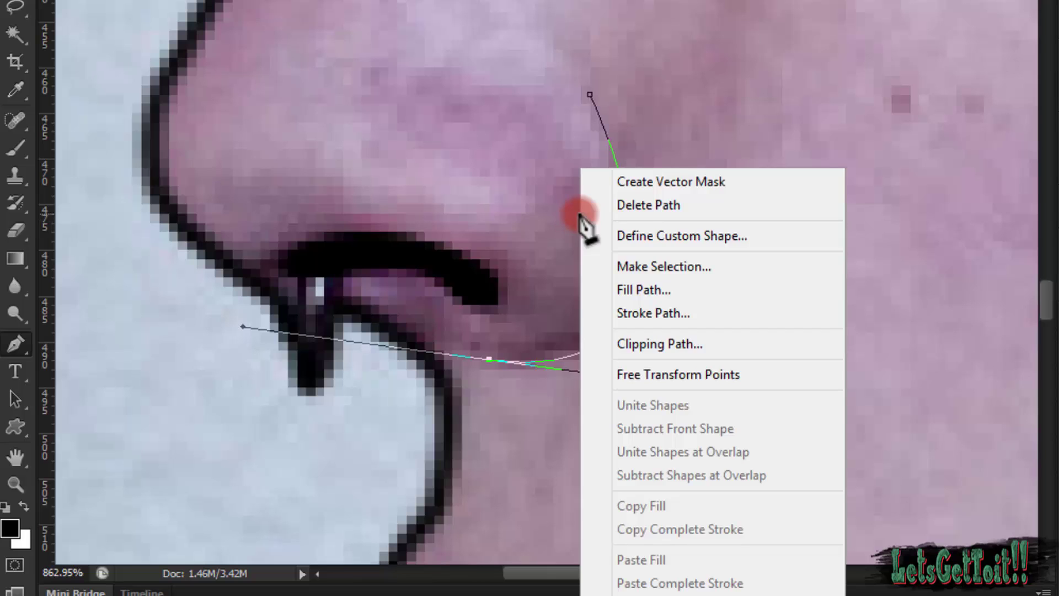
pyautogui.click(686, 310)
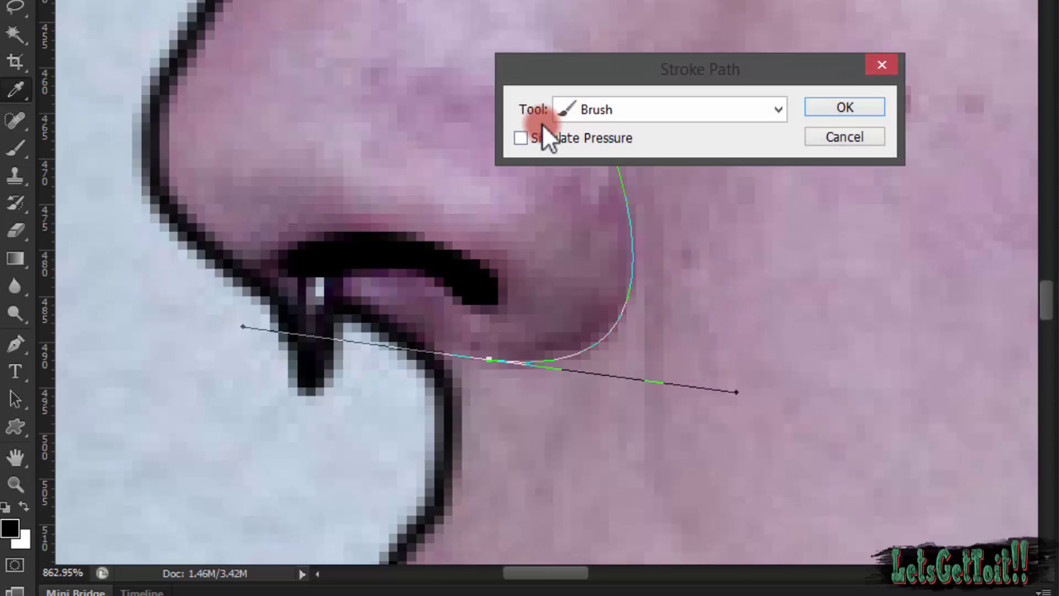
pyautogui.click(577, 139)
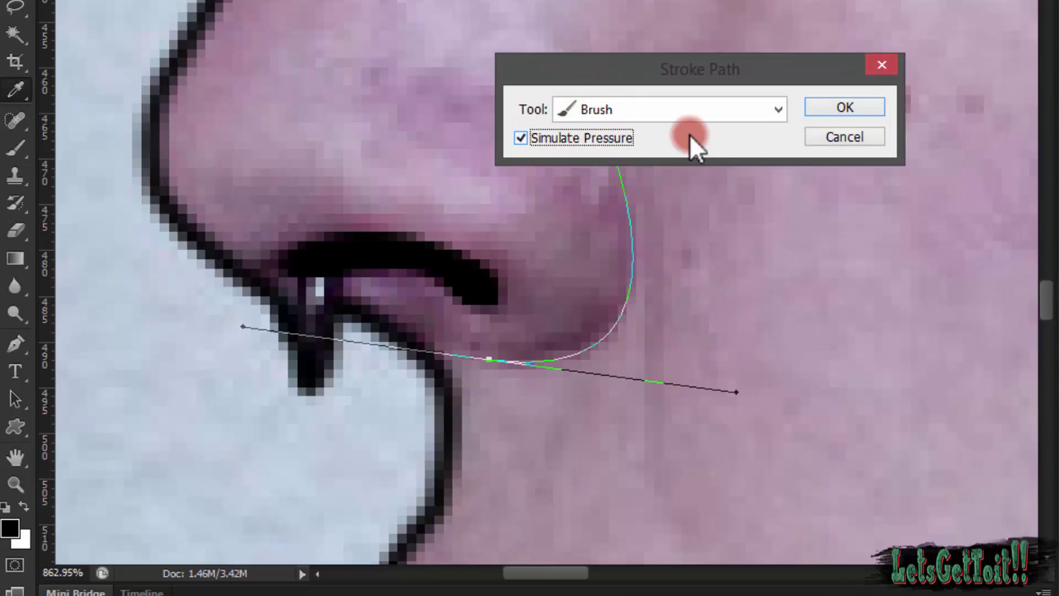
pyautogui.click(839, 106)
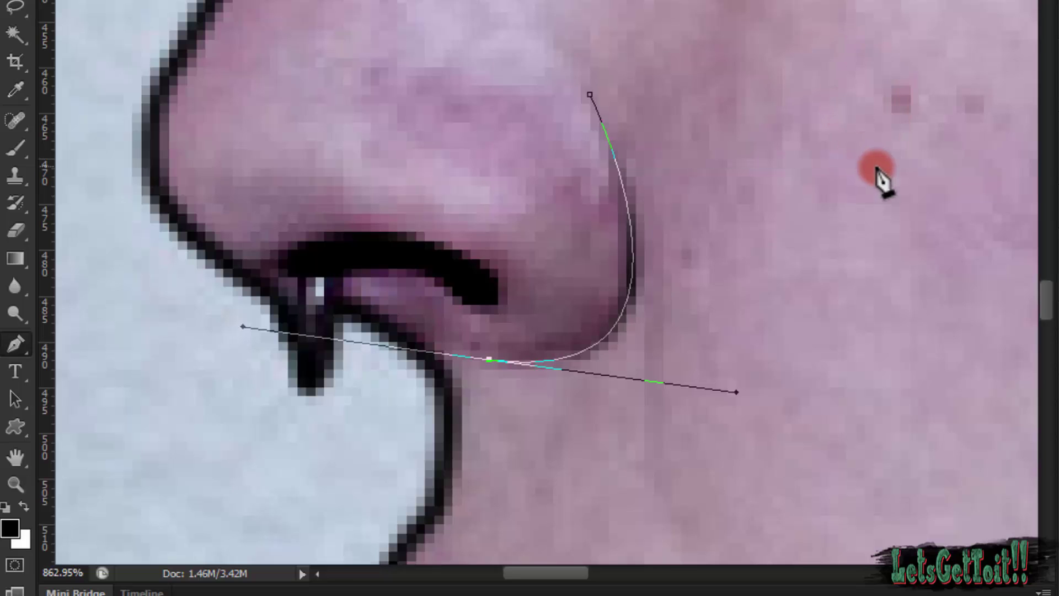
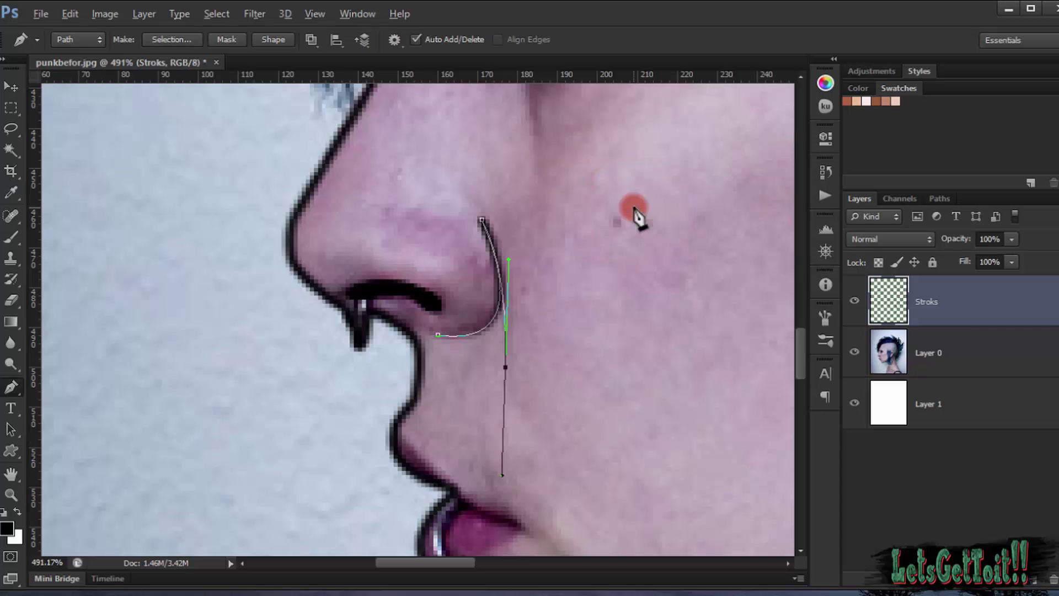
# Step: Discard the current path and draw a curved Pen path from the nostril wing's rear edge down the cheek crease
pyautogui.press('p')
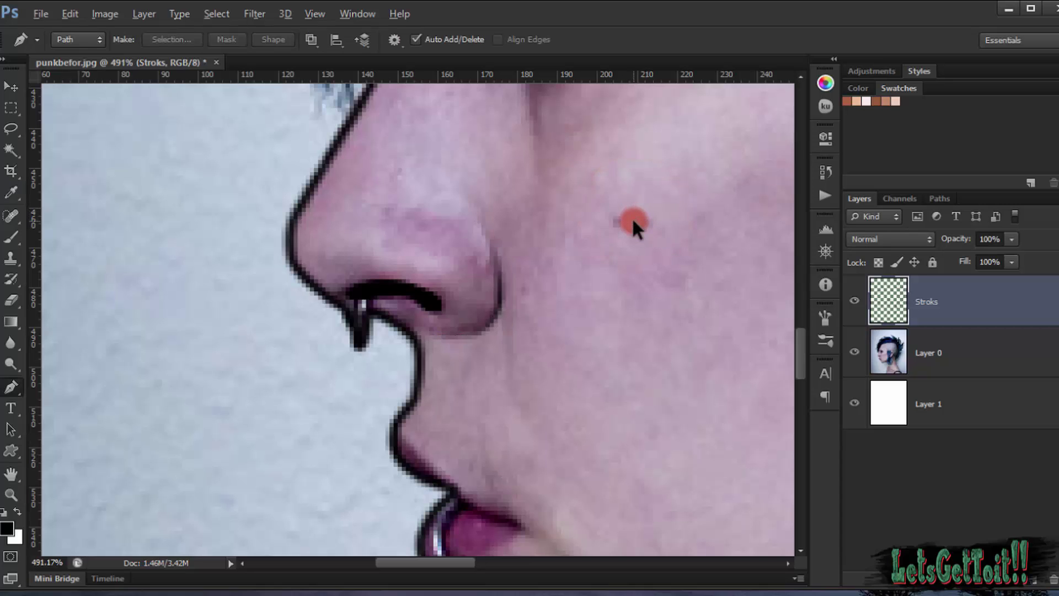
pyautogui.press('Escape')
pyautogui.press('Escape')
pyautogui.scroll(1, 518, 314)
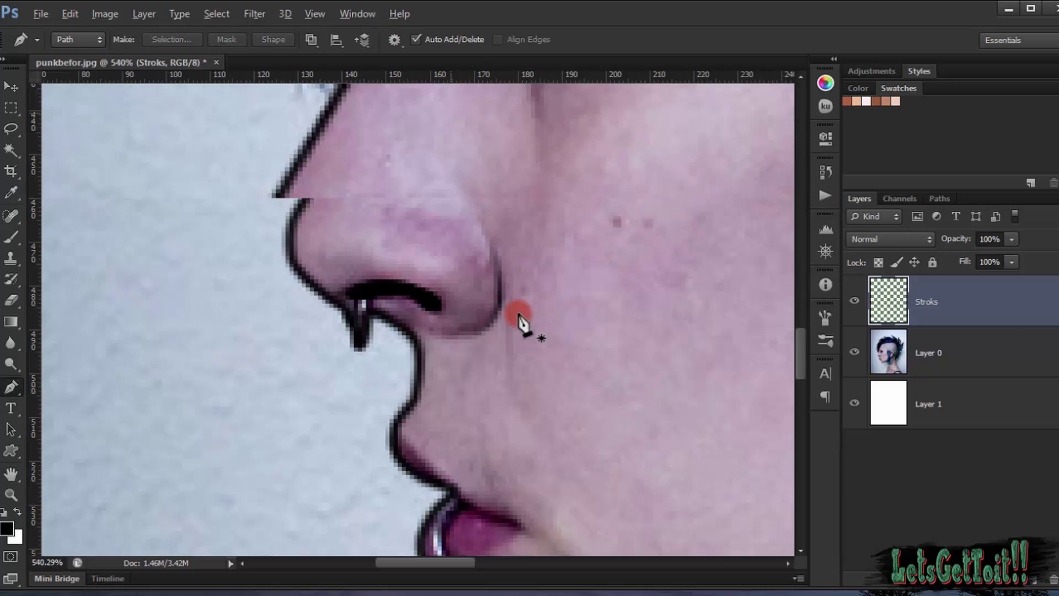
pyautogui.scroll(4, 521, 320)
pyautogui.click(483, 212)
pyautogui.moveTo(504, 370); pyautogui.dragTo(505, 341)
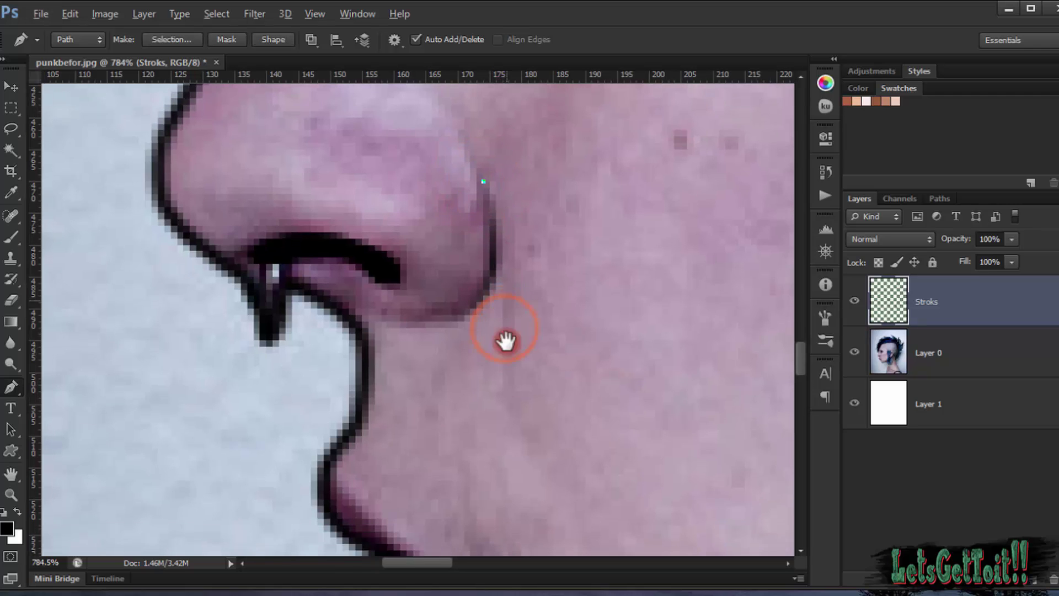
pyautogui.moveTo(502, 392); pyautogui.dragTo(504, 445)
pyautogui.click(489, 513)
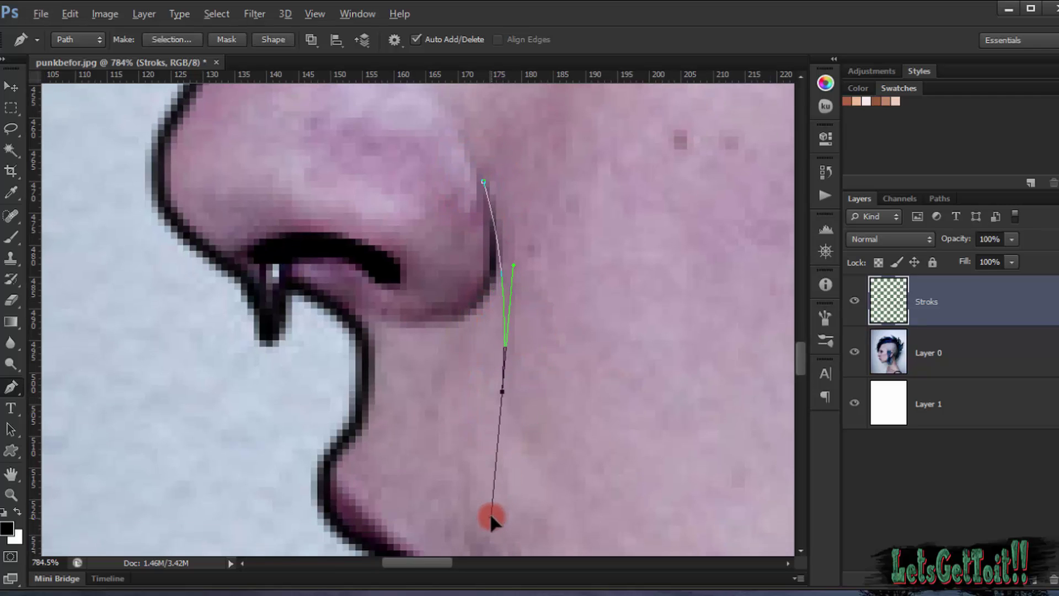
# Step: Stroke the cheek crease path with the Brush using Simulate Pressure, and dismiss the path
pyautogui.rightClick(520, 283)
pyautogui.click(604, 362)
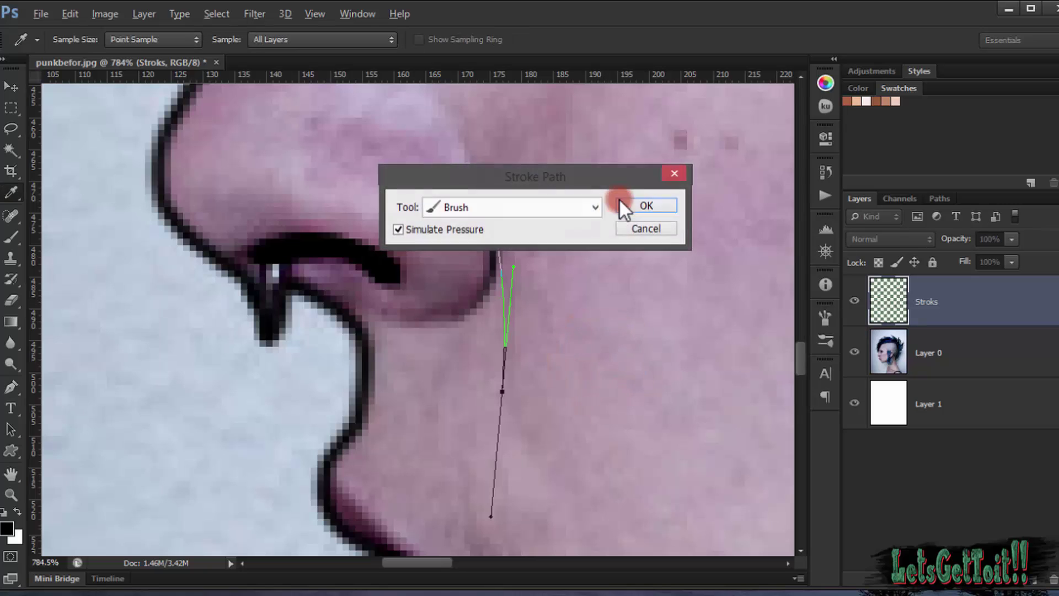
pyautogui.click(634, 201)
pyautogui.press('Return')
# Step: Hide the photo layer to inspect the nose strokes against white, and show it again
pyautogui.scroll(-5, 625, 252)
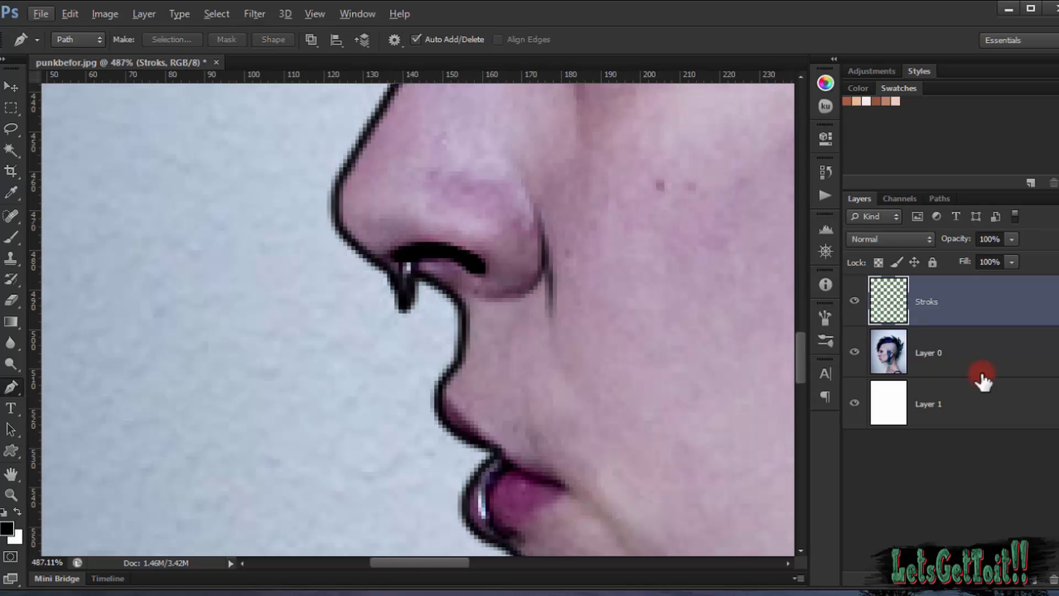
pyautogui.click(854, 353)
pyautogui.scroll(-6, 621, 324)
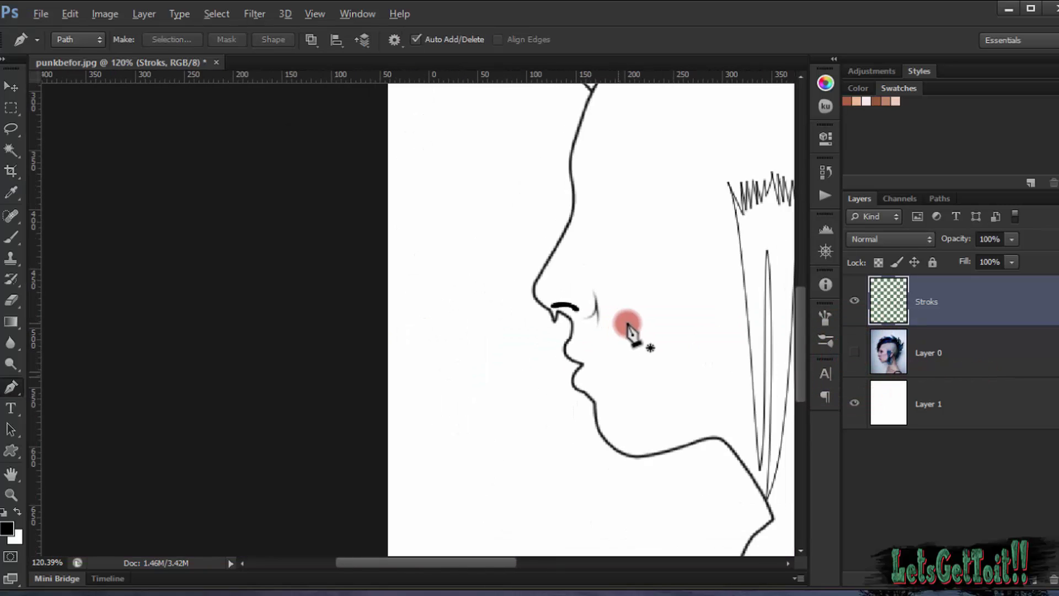
pyautogui.scroll(5, 556, 398)
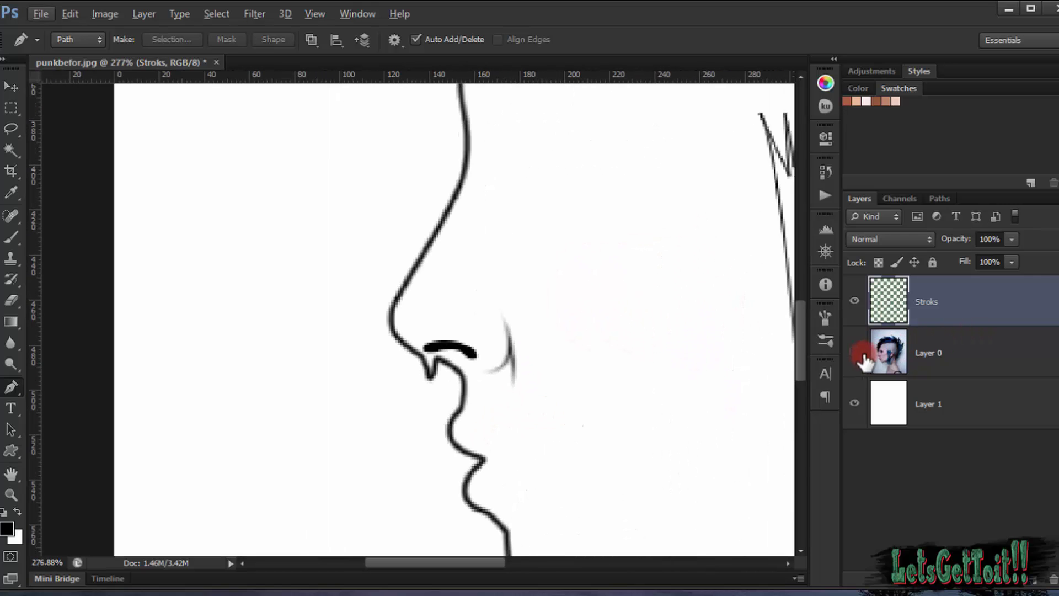
pyautogui.click(854, 353)
pyautogui.scroll(6, 448, 371)
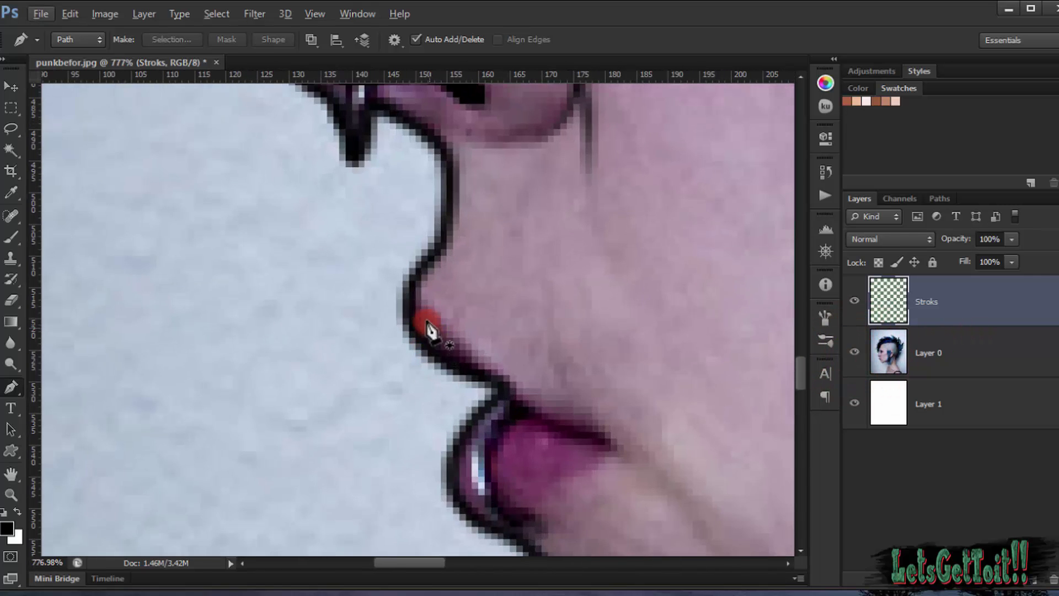
pyautogui.click(414, 287)
pyautogui.click(457, 353)
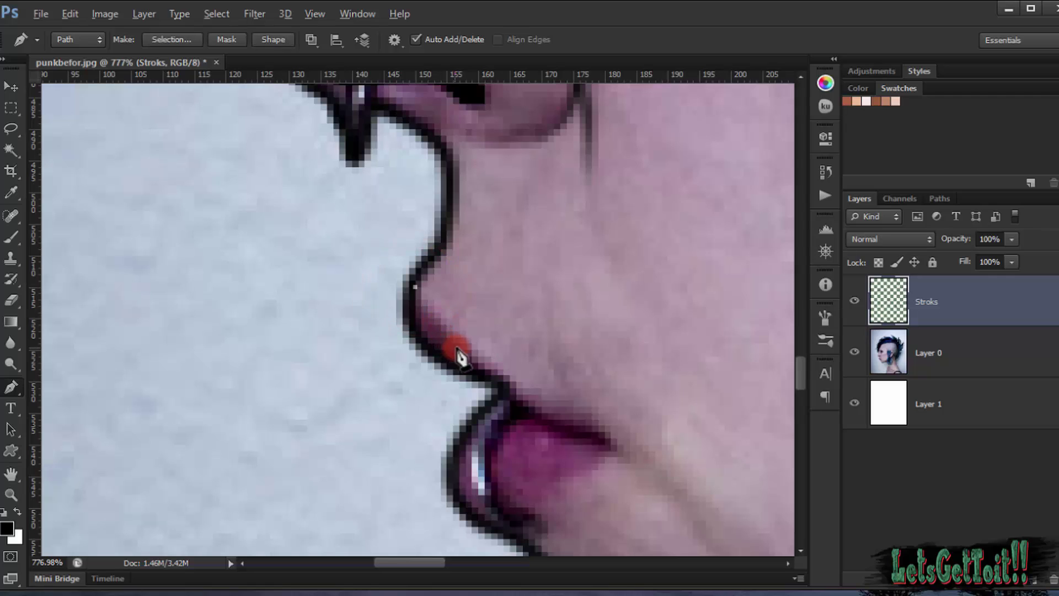
pyautogui.hotkey('ctrl', 'z')
pyautogui.click(410, 292)
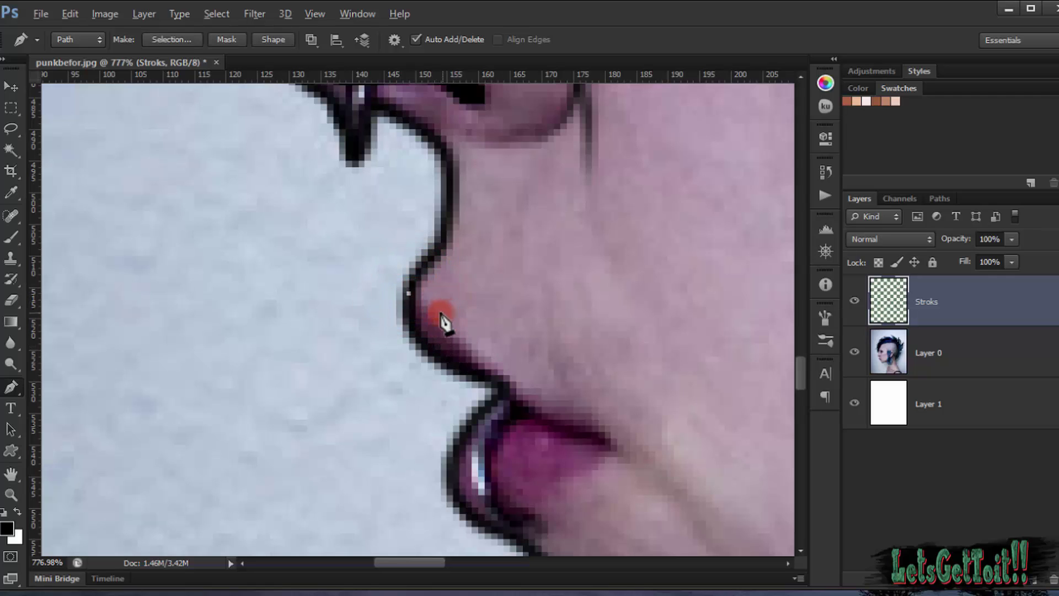
pyautogui.hotkey('ctrl', 'z')
pyautogui.click(409, 287)
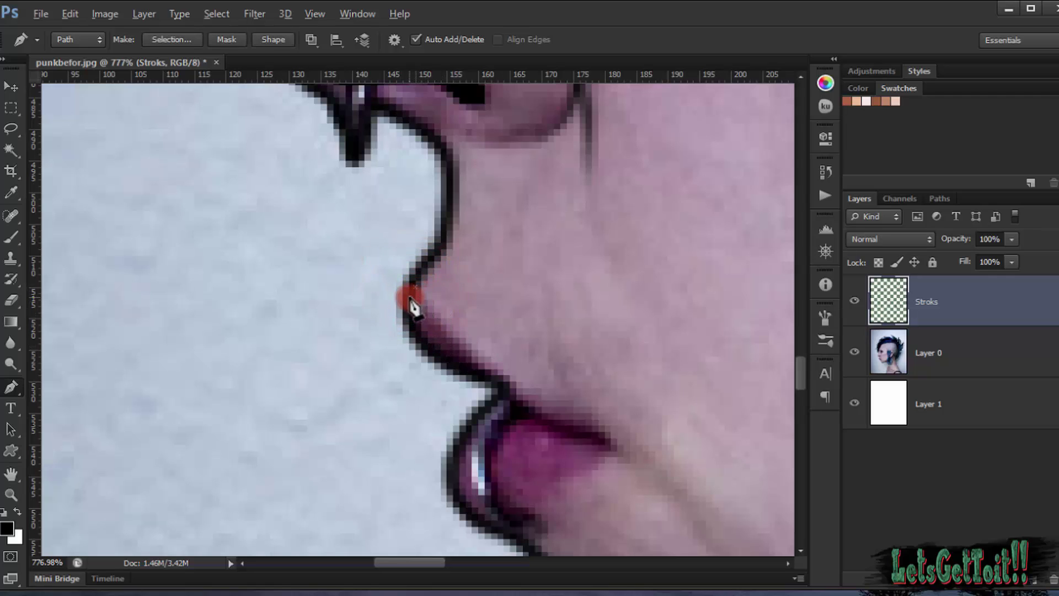
pyautogui.moveTo(445, 334)
pyautogui.mouseDown()
pyautogui.moveTo(480, 366)
pyautogui.moveTo(477, 378)
pyautogui.moveTo(449, 331)
pyautogui.moveTo(484, 362)
pyautogui.moveTo(464, 342)
pyautogui.mouseUp()
pyautogui.hotkey('ctrl', 'alt', 'z')
pyautogui.hotkey('ctrl', 'alt', 'z')
pyautogui.click(409, 288)
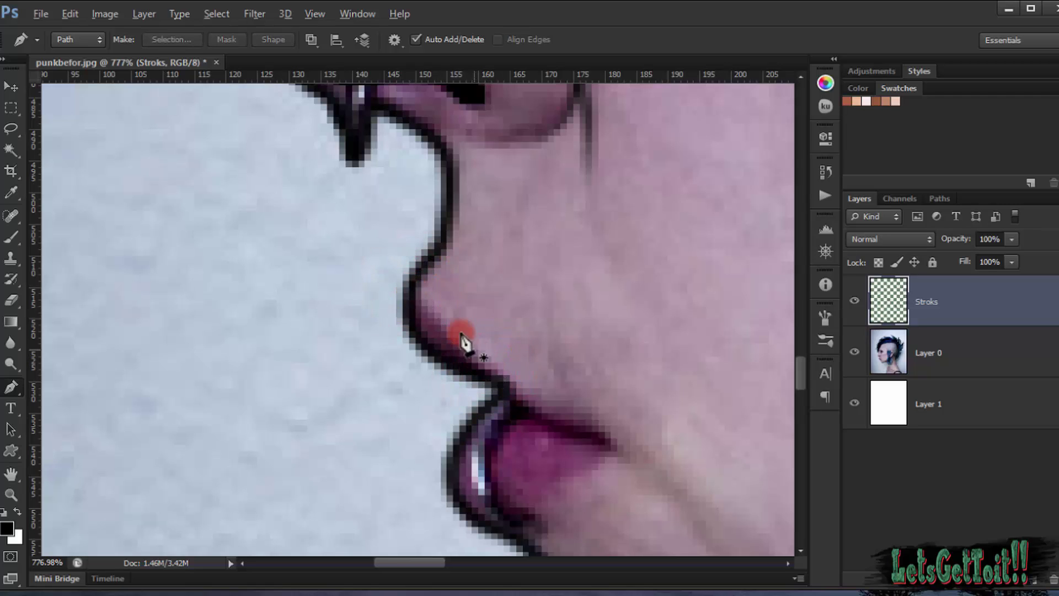
# Step: Draw a closed Pen path around the upper lip, from its front edge to the mouth corner and back
pyautogui.click(409, 287)
pyautogui.moveTo(508, 377); pyautogui.dragTo(544, 405)
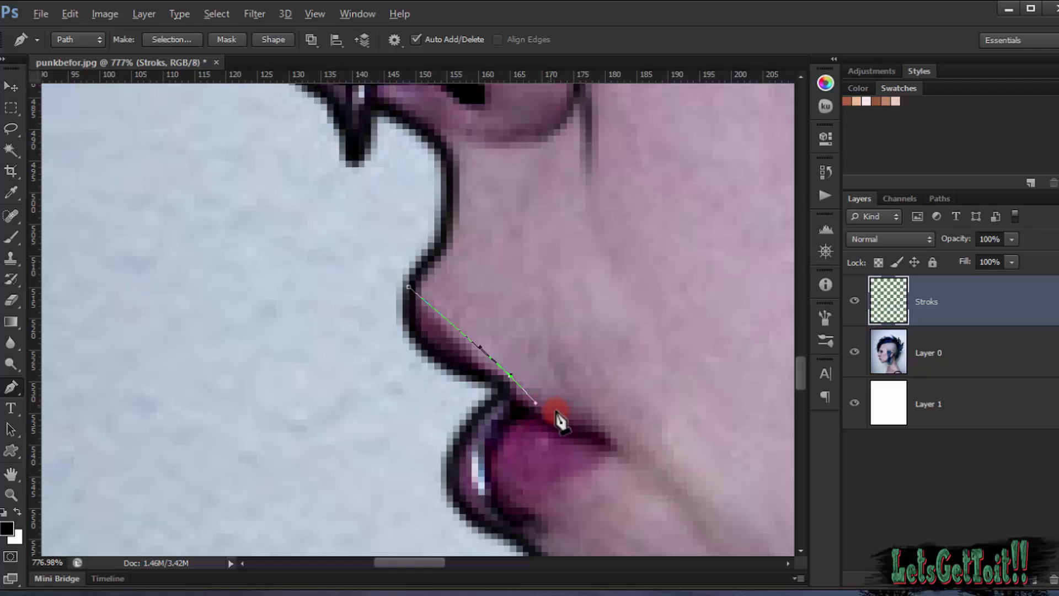
pyautogui.moveTo(538, 411); pyautogui.dragTo(503, 375)
pyautogui.press('Escape')
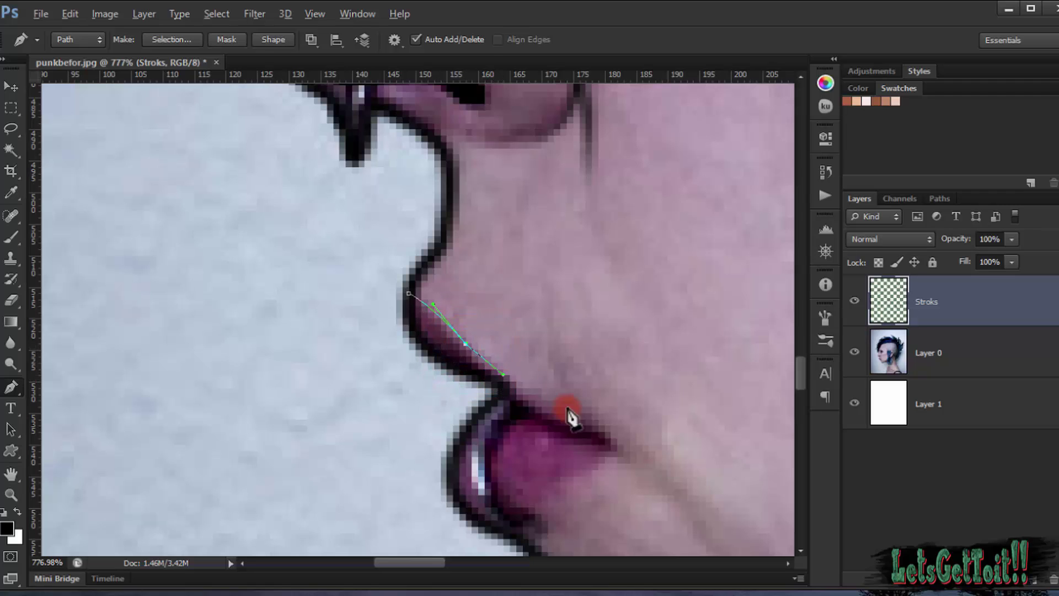
pyautogui.moveTo(587, 426)
pyautogui.mouseDown()
pyautogui.moveTo(604, 437)
pyautogui.moveTo(516, 414)
pyautogui.moveTo(445, 367)
pyautogui.moveTo(413, 361)
pyautogui.moveTo(468, 364)
pyautogui.moveTo(477, 376)
pyautogui.moveTo(425, 347)
pyautogui.moveTo(413, 321)
pyautogui.moveTo(404, 281)
pyautogui.moveTo(421, 258)
pyautogui.mouseUp()
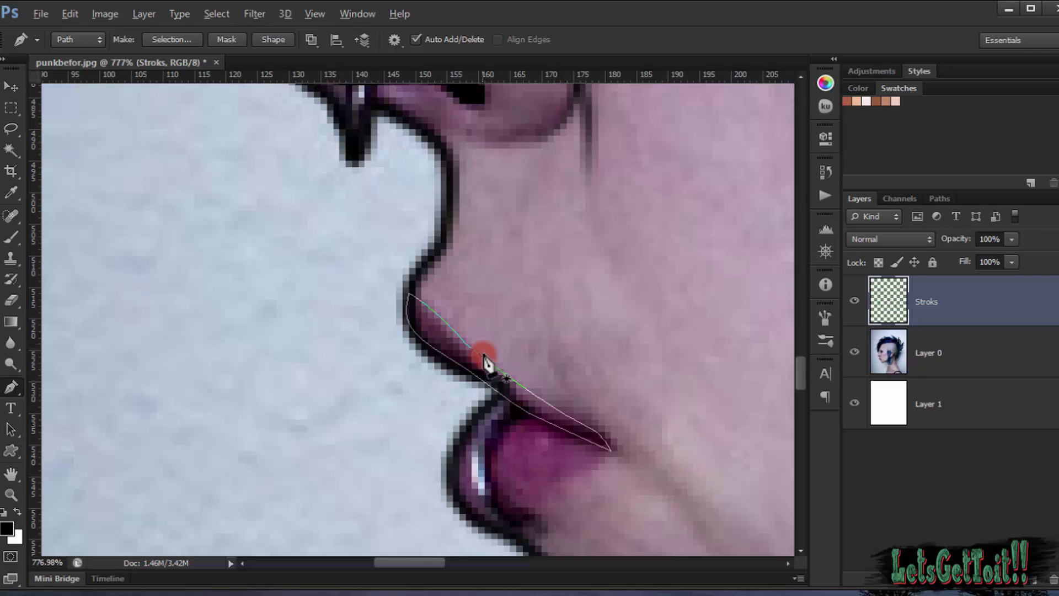
pyautogui.scroll(-3, 503, 359)
pyautogui.scroll(2, 493, 377)
pyautogui.click(111, 532)
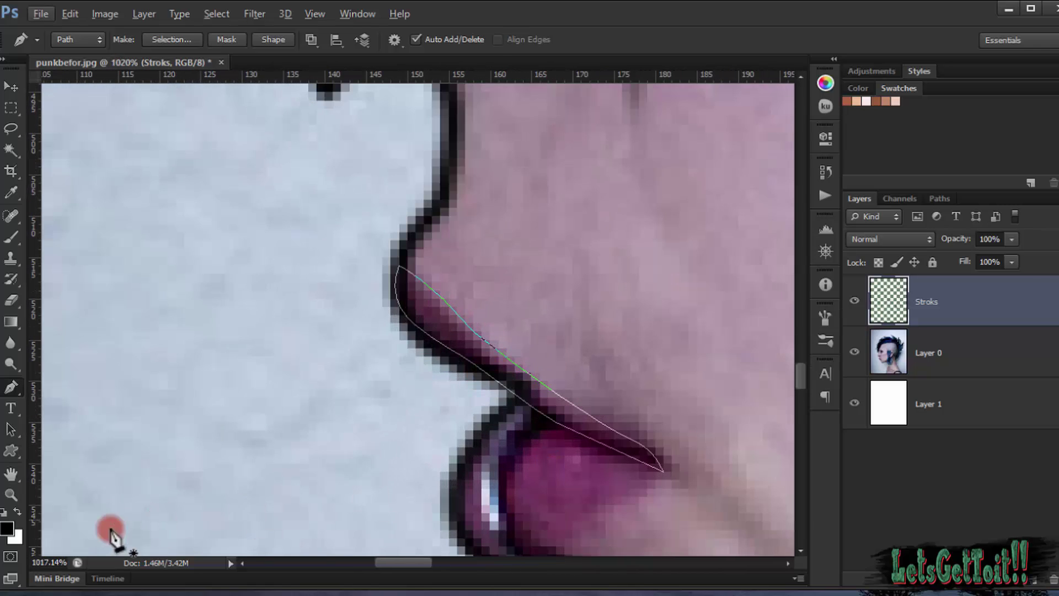
# Step: Set the foreground color to plum #774556, starting from a sample of the upper lip
pyautogui.click(7, 528)
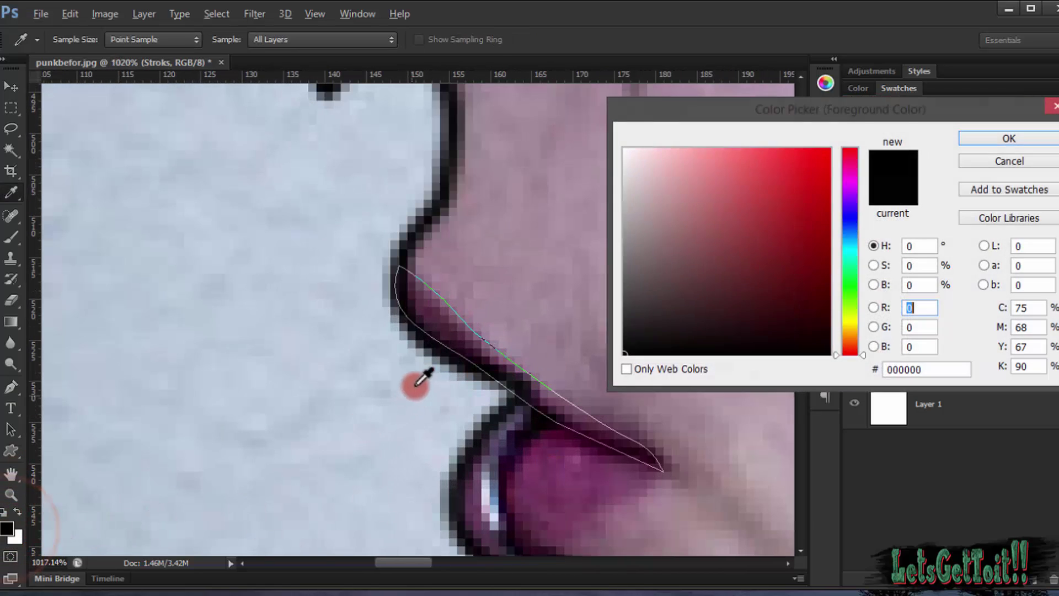
pyautogui.click(445, 323)
pyautogui.moveTo(715, 302); pyautogui.dragTo(716, 261)
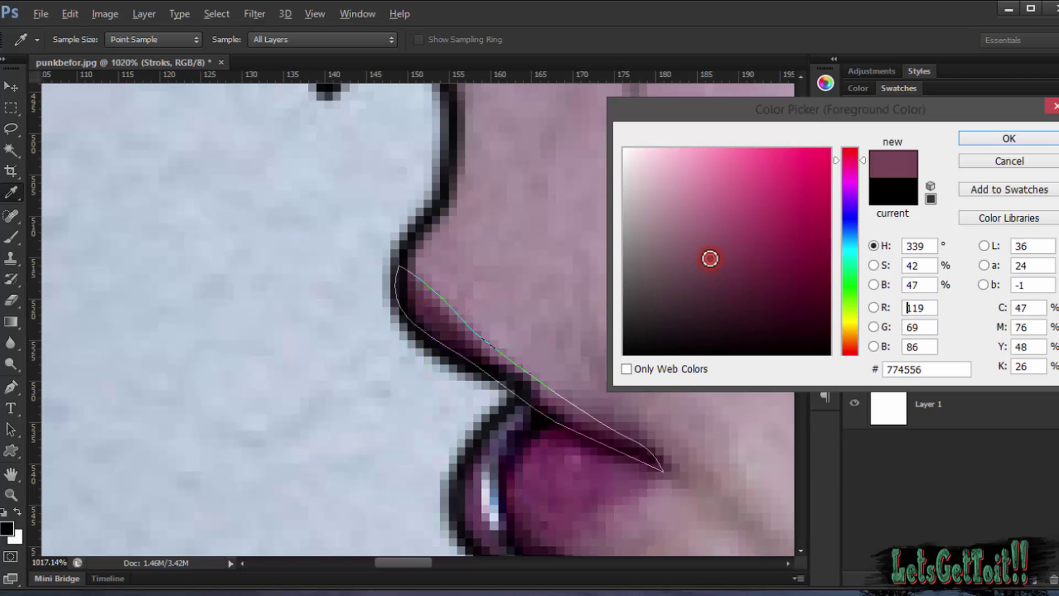
pyautogui.click(1013, 144)
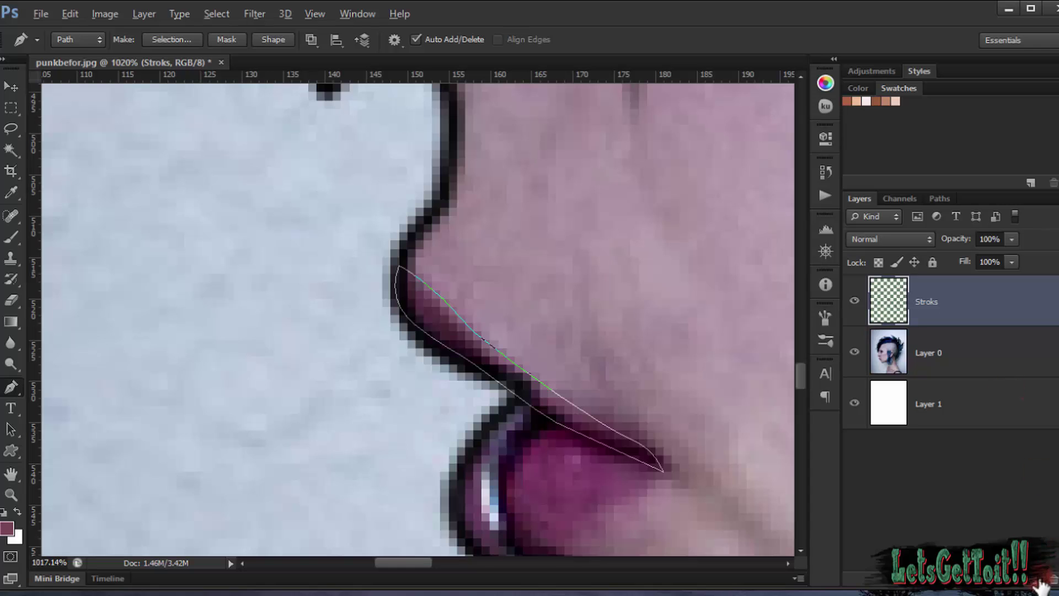
# Step: Create a new layer, fill the upper lip path with the foreground color on it, and dismiss the path
pyautogui.click(1035, 585)
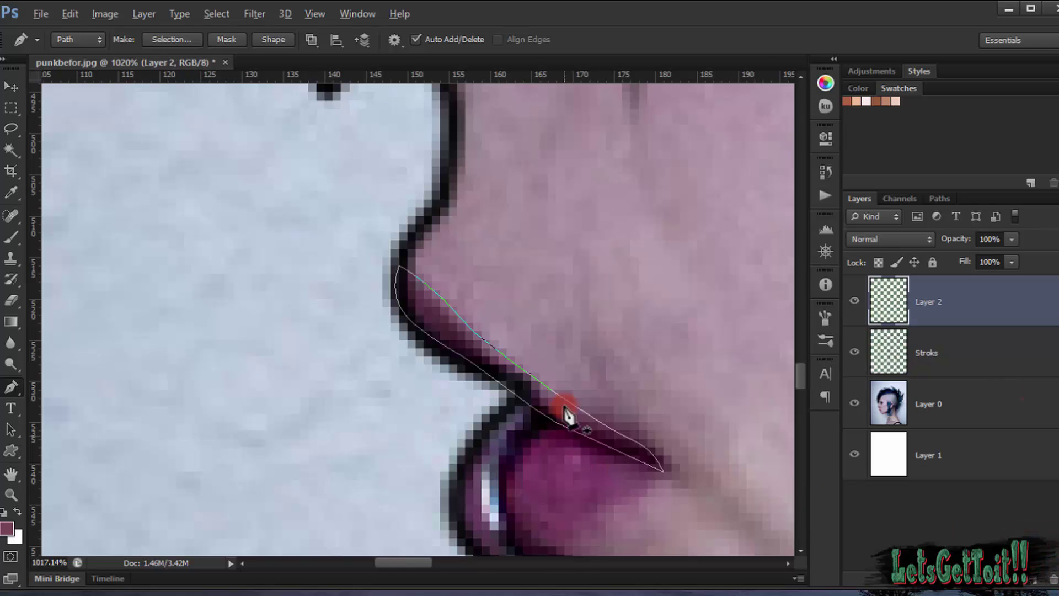
pyautogui.rightClick(565, 406)
pyautogui.click(636, 128)
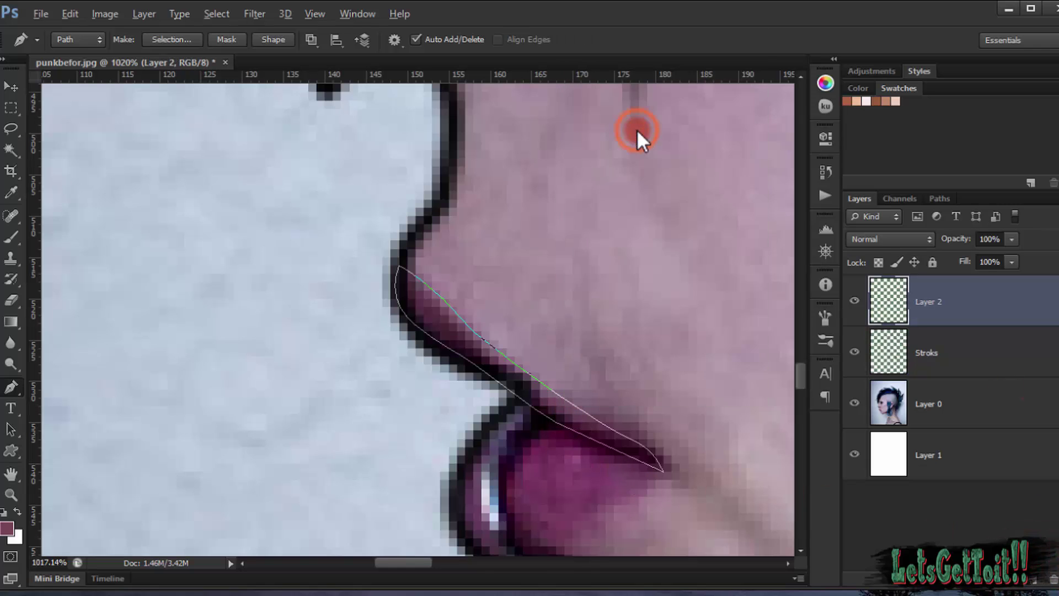
pyautogui.click(650, 144)
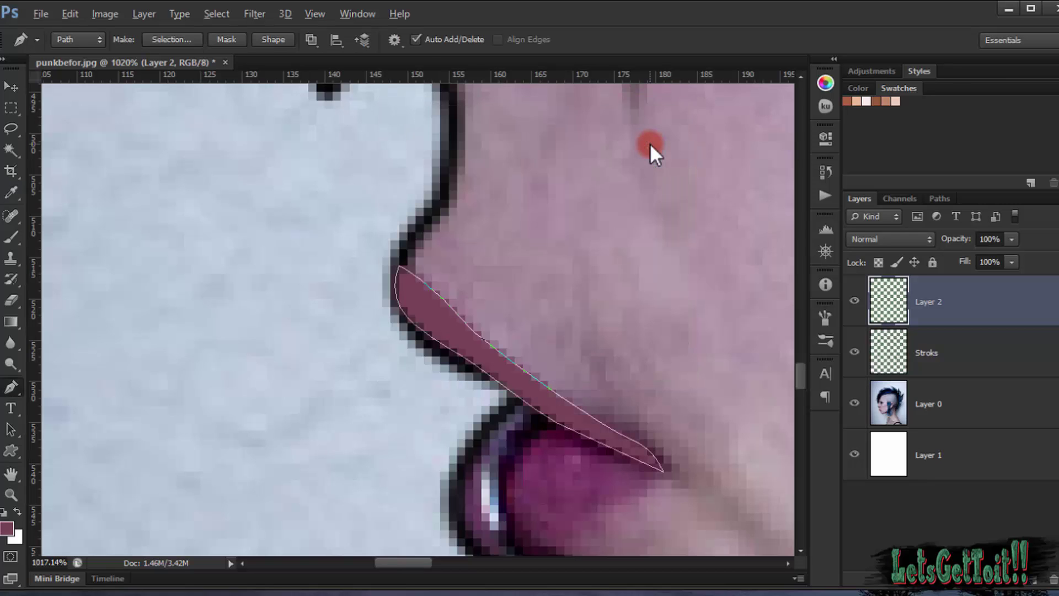
pyautogui.press('Return')
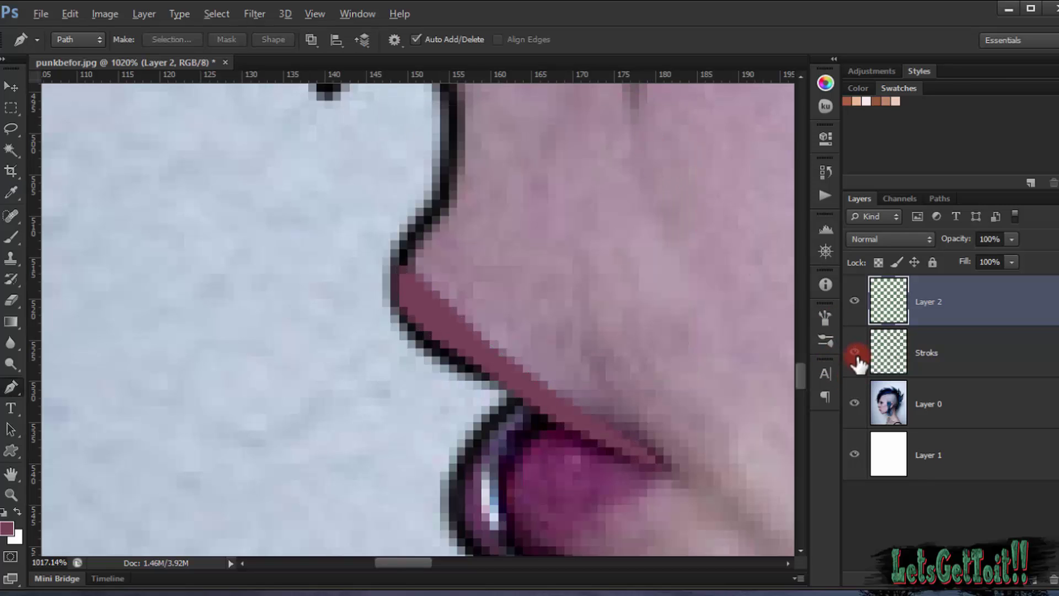
# Step: Set the lip layer's blend mode to Multiply, hiding the photo layer to check it and showing it again
pyautogui.click(854, 403)
pyautogui.scroll(-5, 431, 370)
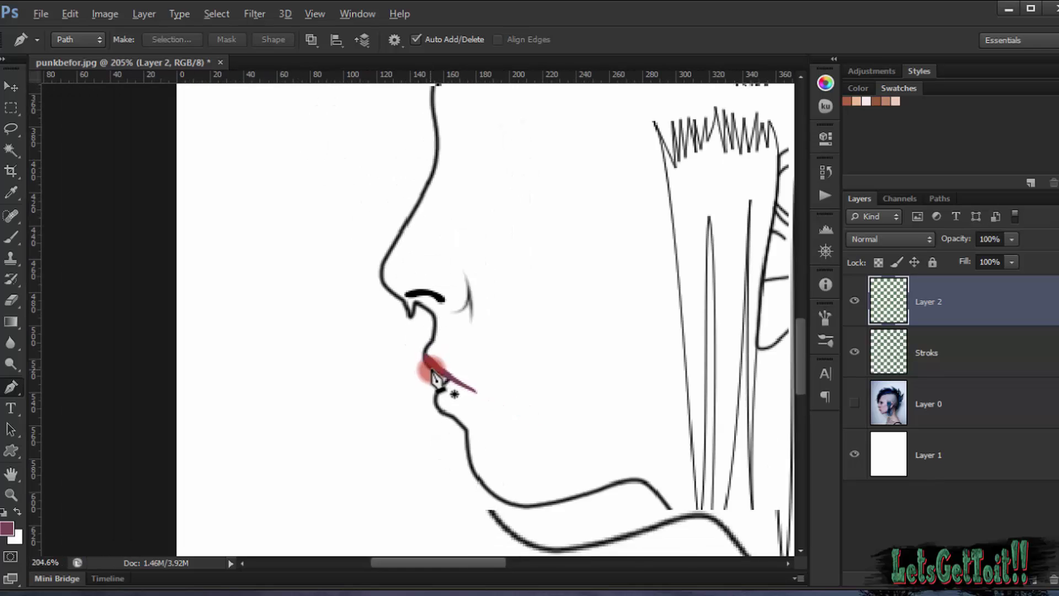
pyautogui.click(815, 198)
pyautogui.click(892, 240)
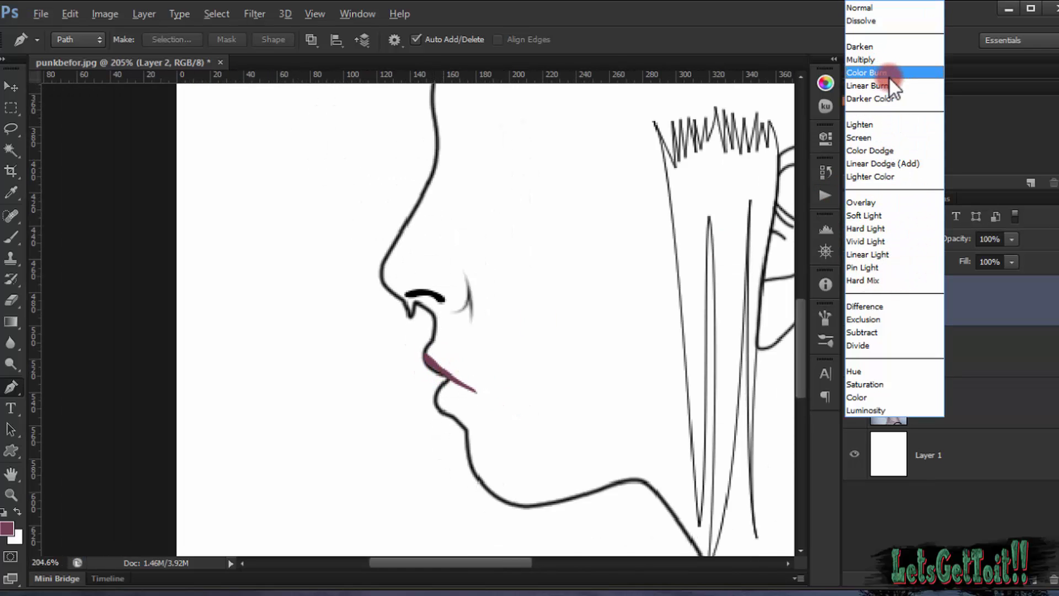
pyautogui.click(878, 58)
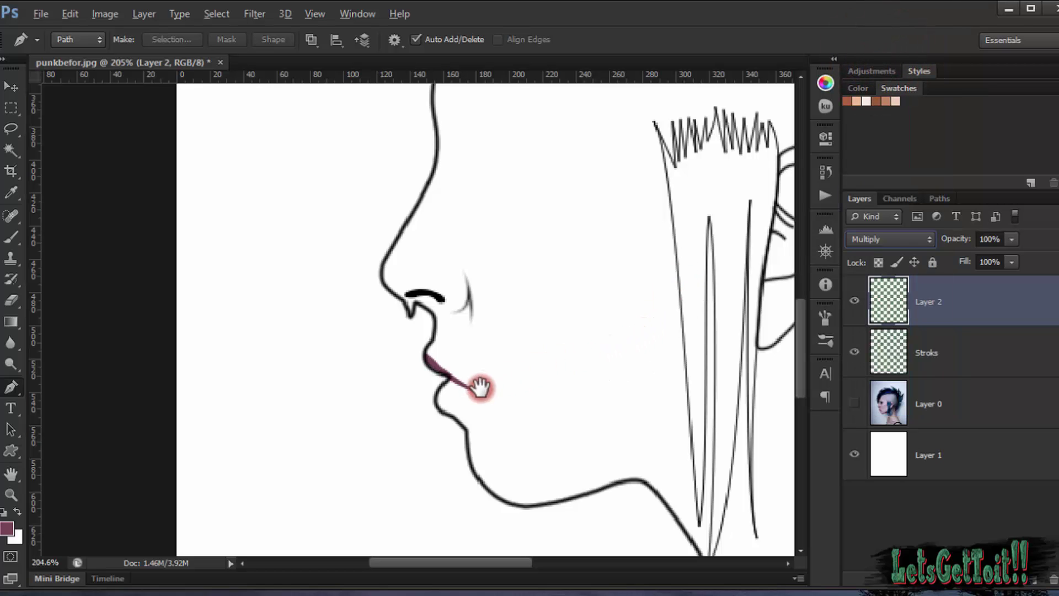
pyautogui.moveTo(478, 388); pyautogui.dragTo(515, 328)
pyautogui.scroll(4, 509, 319)
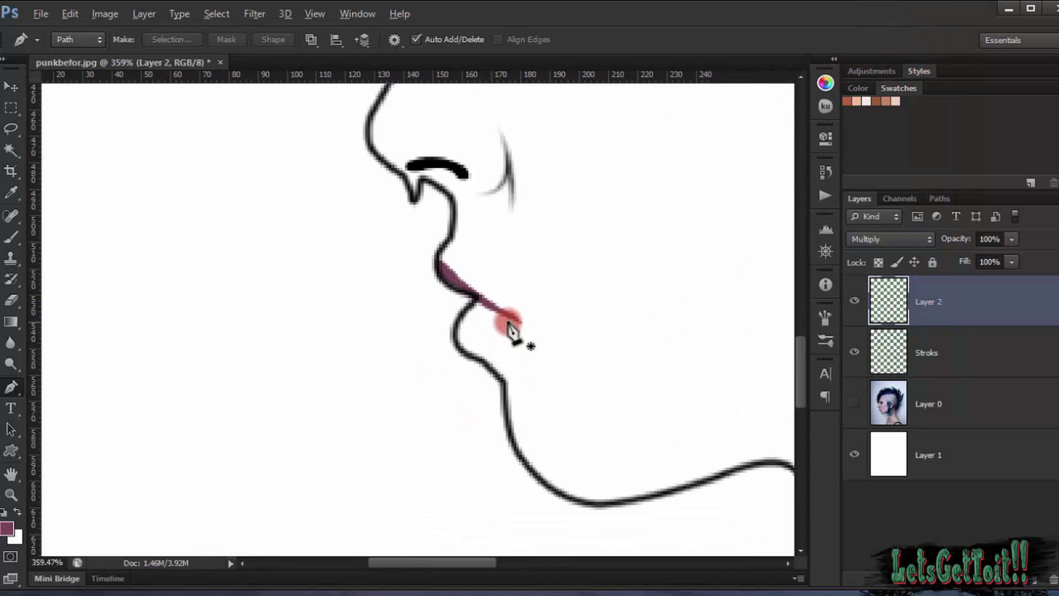
pyautogui.click(854, 403)
pyautogui.scroll(4, 515, 342)
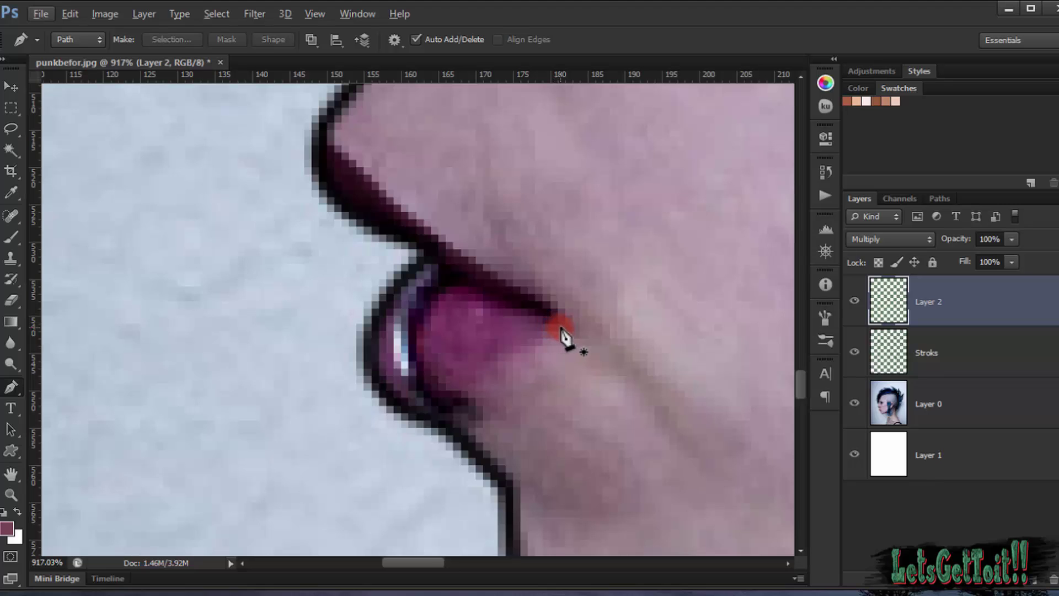
pyautogui.click(557, 325)
pyautogui.moveTo(475, 390); pyautogui.dragTo(467, 401)
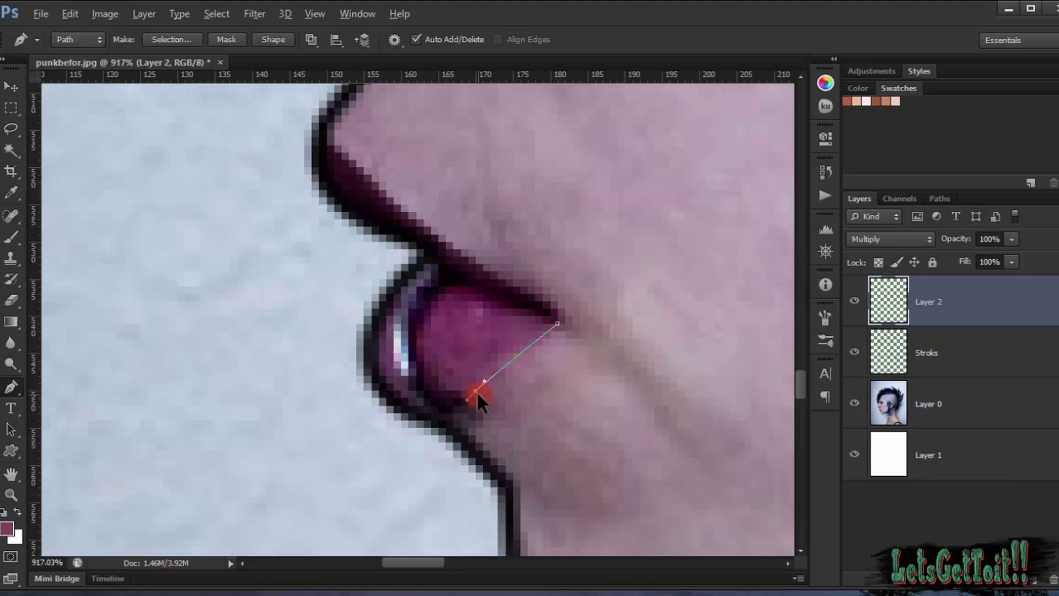
pyautogui.click(562, 332)
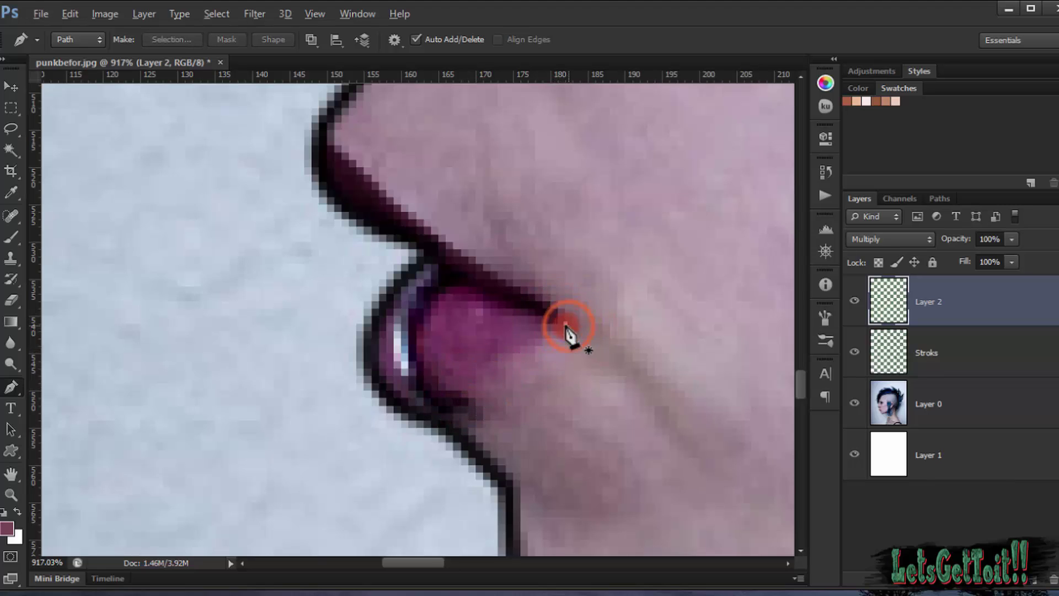
# Step: Draw a closed Pen path around the lower lip, starting and ending at the mouth corner
pyautogui.click(565, 324)
pyautogui.moveTo(460, 397); pyautogui.dragTo(452, 413)
pyautogui.click(369, 388)
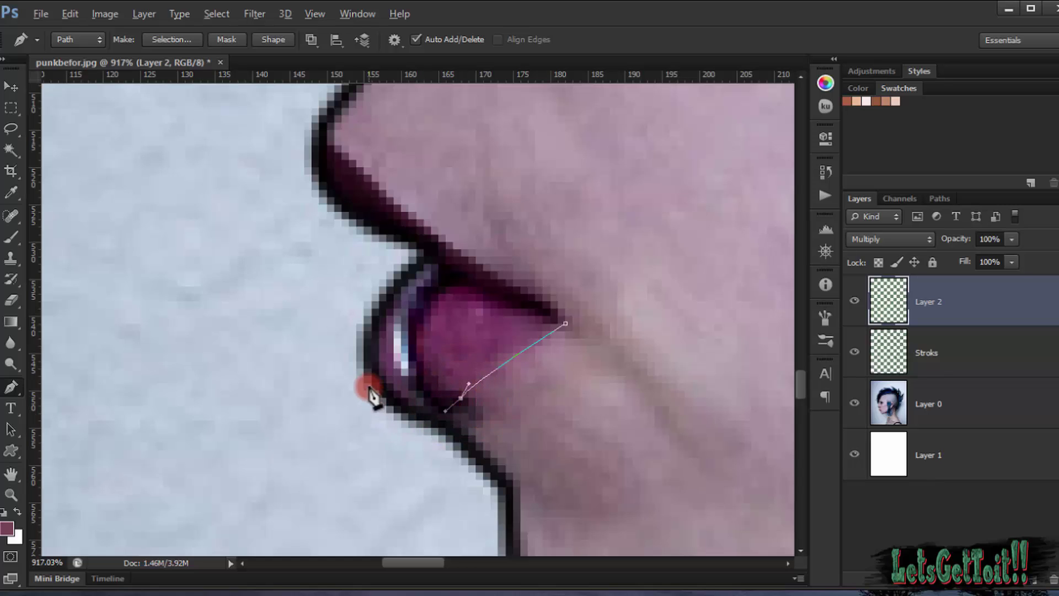
pyautogui.moveTo(374, 387); pyautogui.dragTo(364, 348)
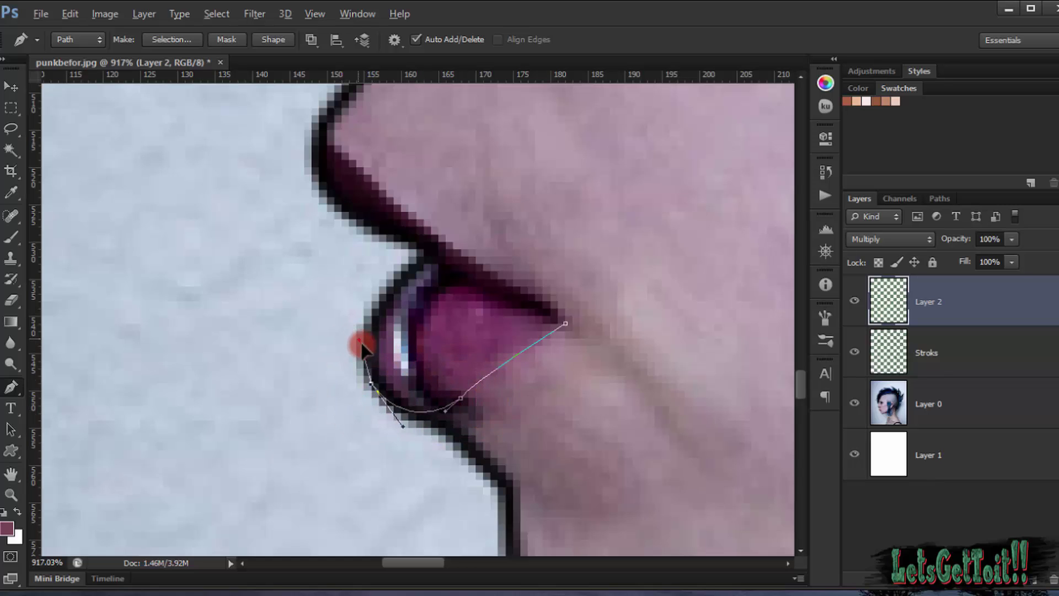
pyautogui.moveTo(408, 272); pyautogui.dragTo(437, 275)
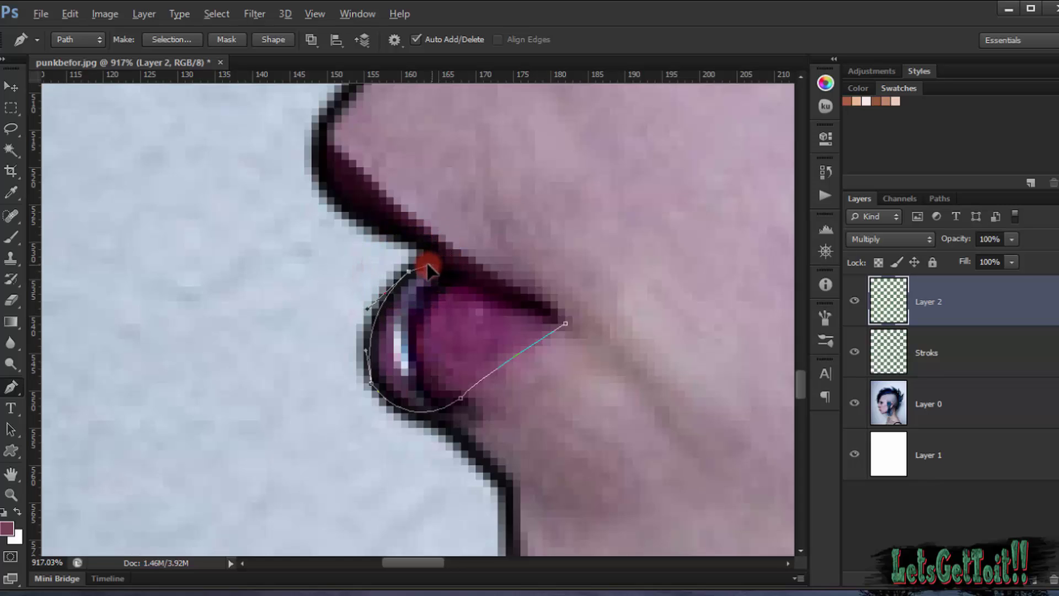
pyautogui.click(556, 333)
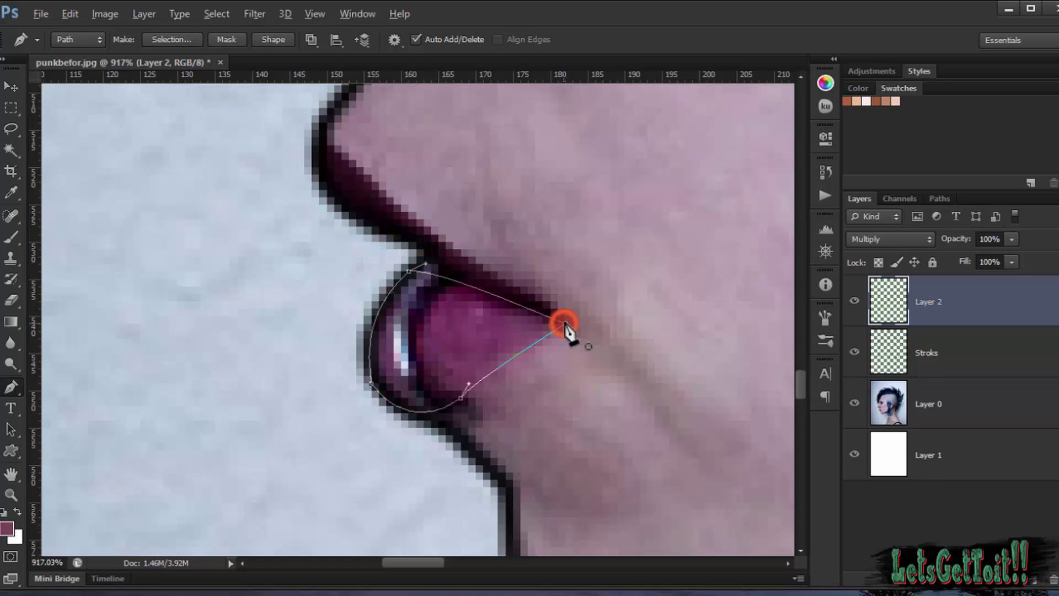
pyautogui.rightClick(498, 307)
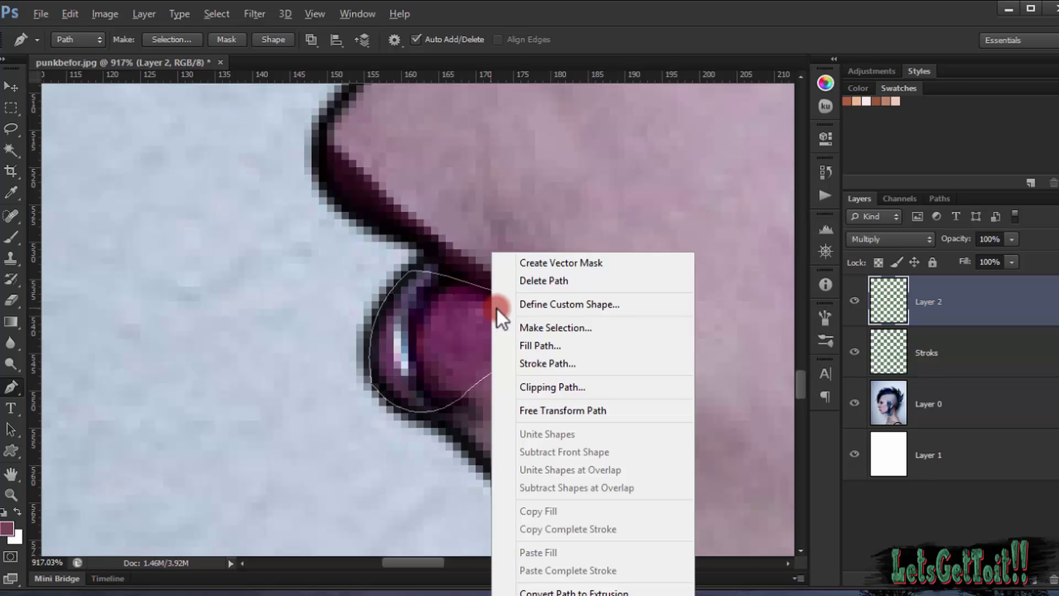
pyautogui.click(576, 343)
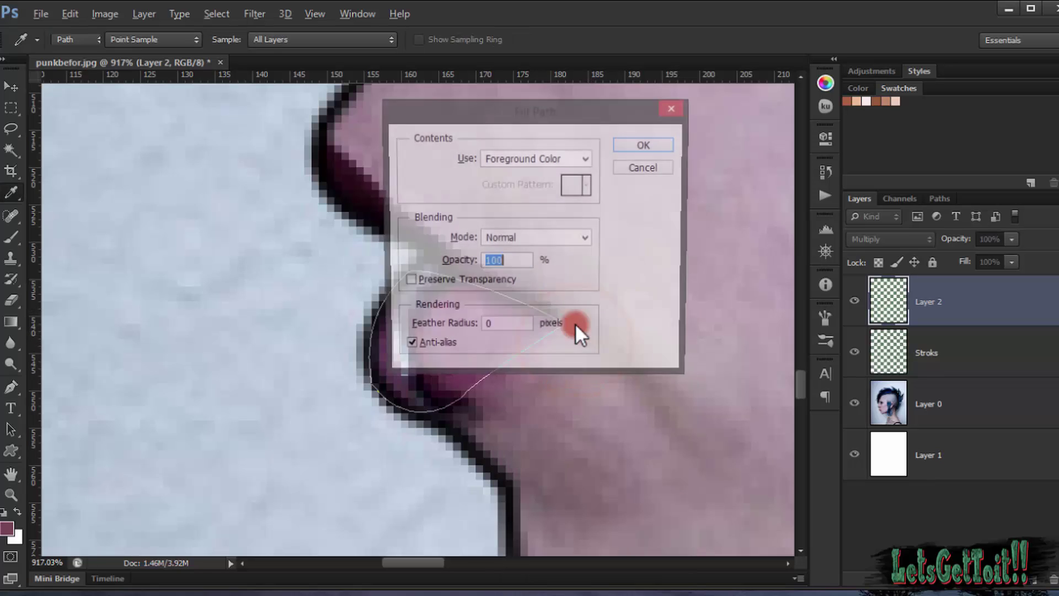
pyautogui.click(630, 150)
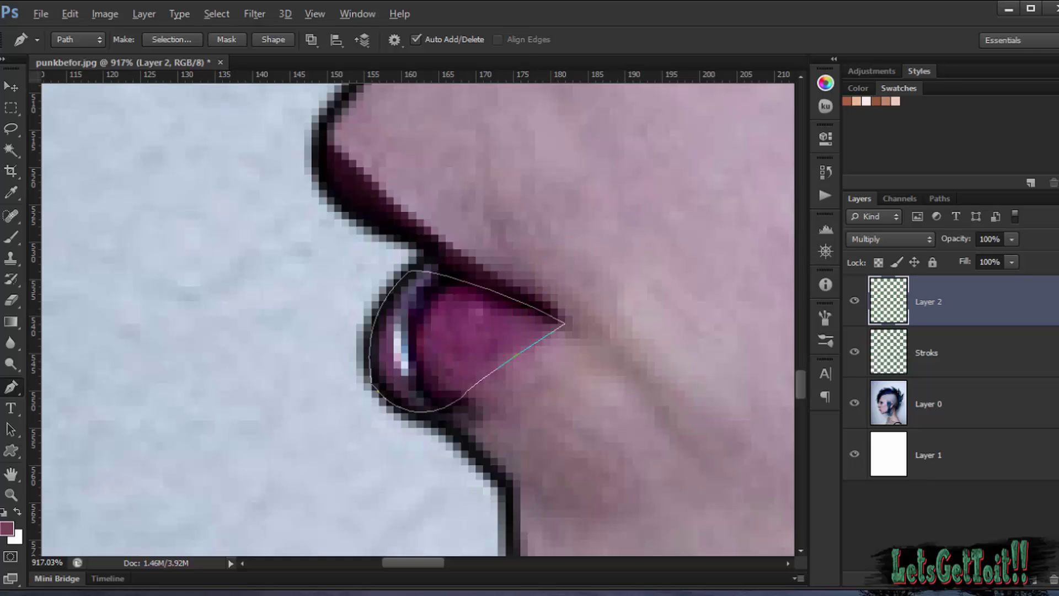
# Step: Change the foreground color to a brighter plum, fill the lower lip path with it, and dismiss the path
pyautogui.click(5, 526)
pyautogui.moveTo(710, 258); pyautogui.dragTo(733, 235)
pyautogui.click(995, 139)
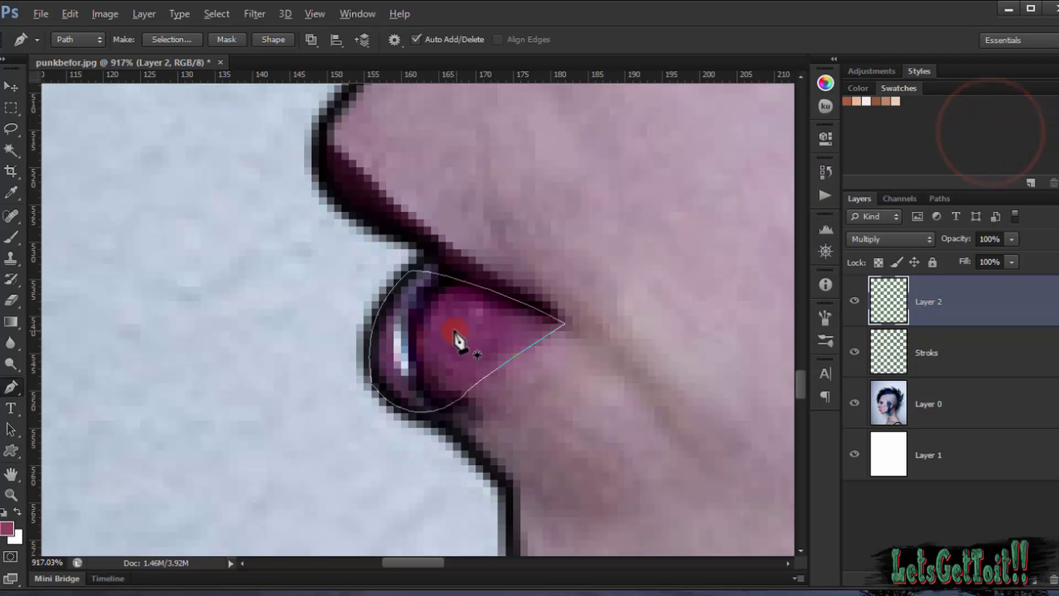
pyautogui.rightClick(462, 322)
pyautogui.click(521, 344)
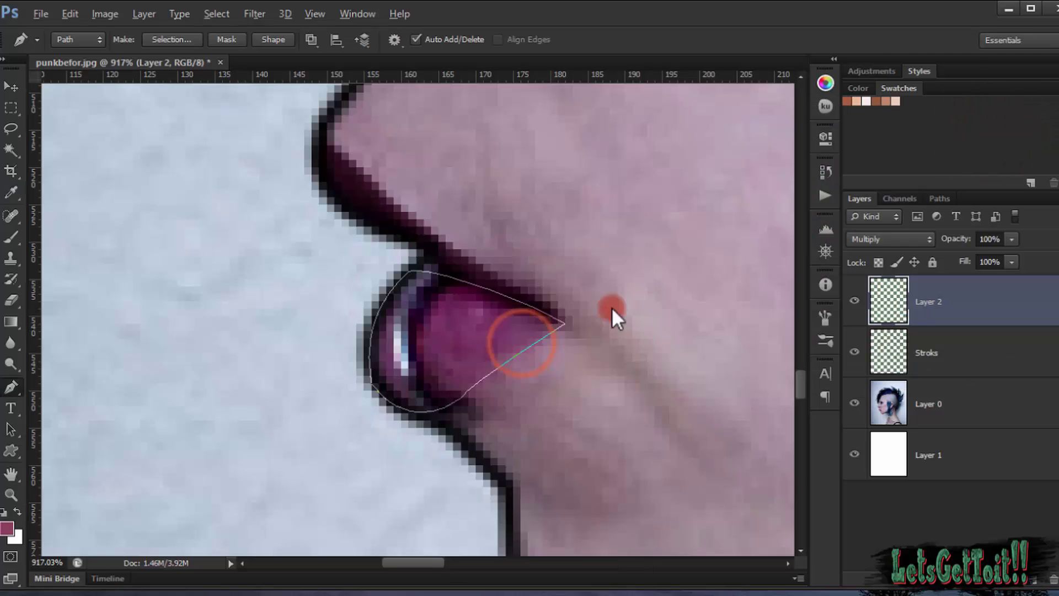
pyautogui.click(648, 147)
pyautogui.press('Return')
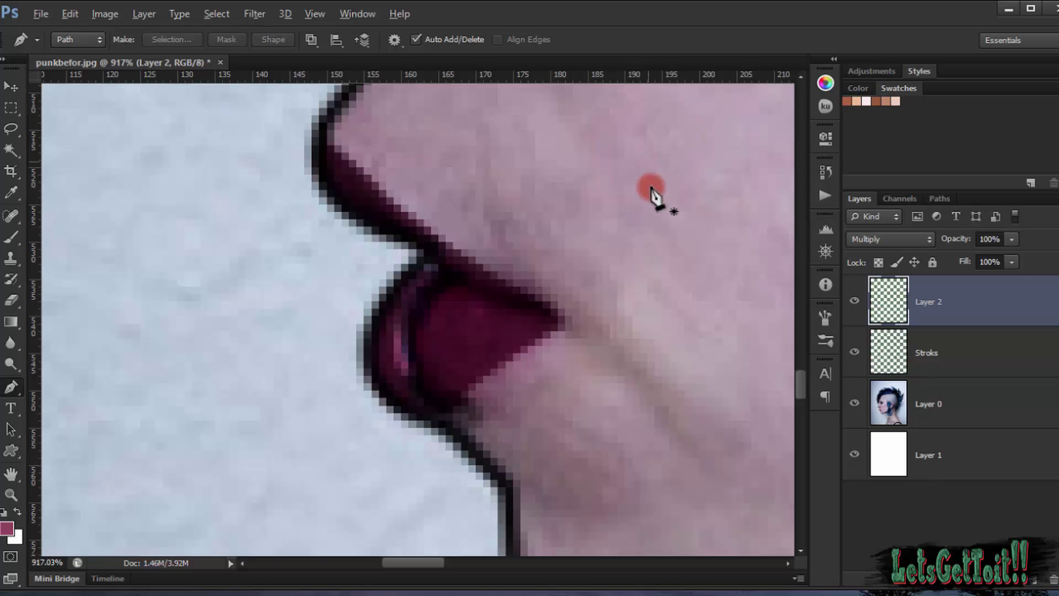
# Step: Hide the photo layer to inspect the filled lips and face outlines against white, and show it again
pyautogui.click(854, 402)
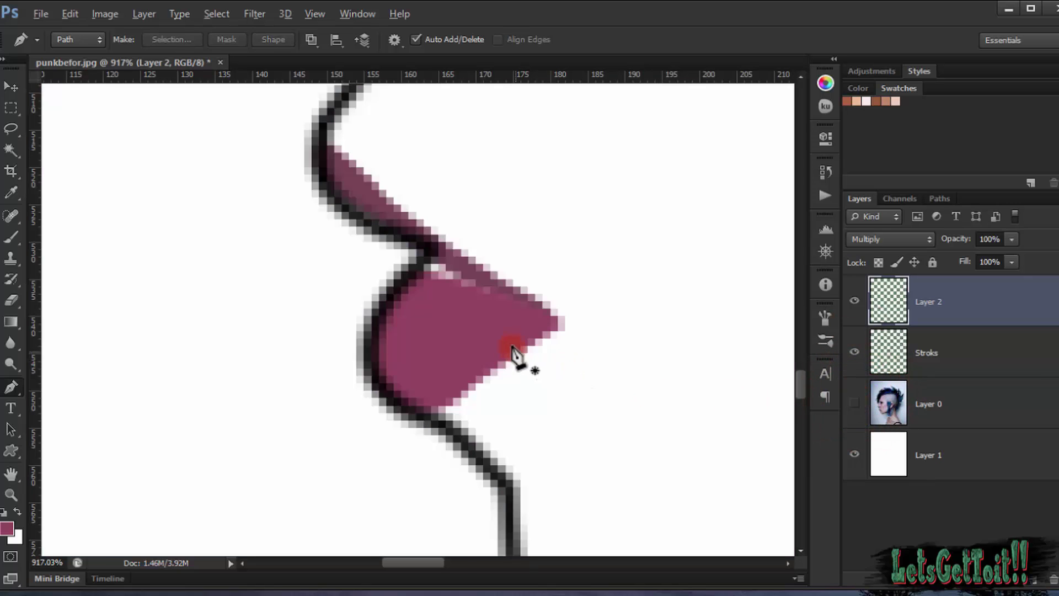
pyautogui.scroll(-10, 520, 354)
pyautogui.scroll(-2, 548, 342)
pyautogui.moveTo(573, 348); pyautogui.dragTo(385, 459)
pyautogui.scroll(-1, 430, 453)
pyautogui.scroll(5, 438, 439)
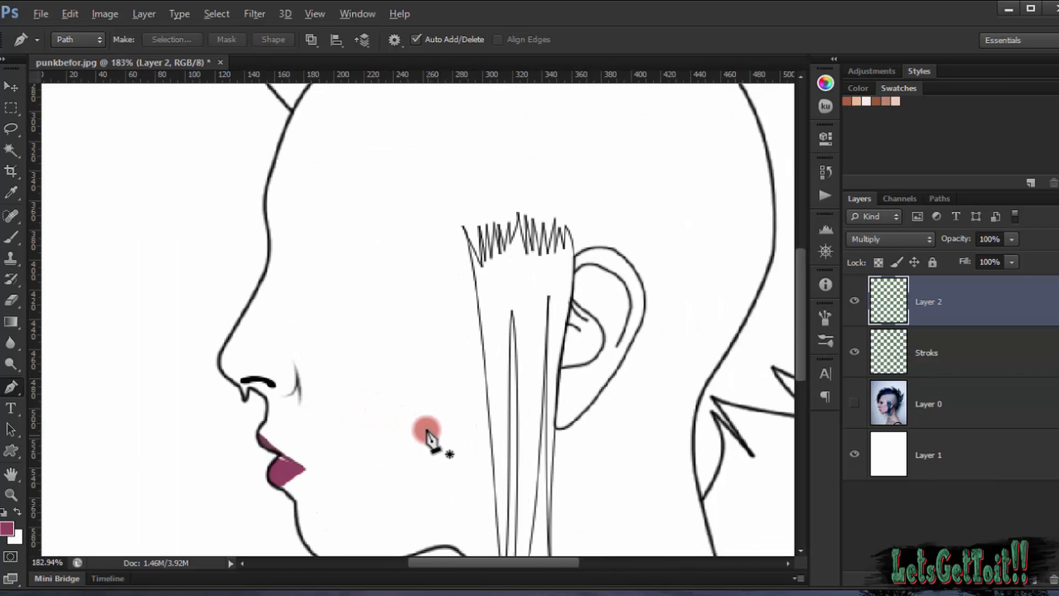
pyautogui.click(854, 401)
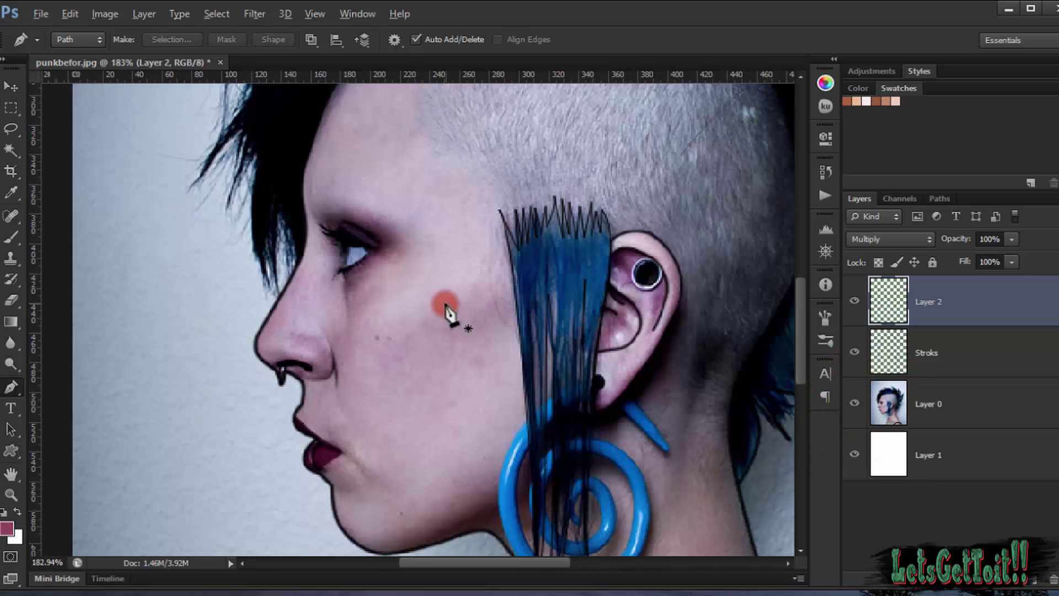
# Step: Switch the foreground color to black and select the Stroks layer for tracing the eye
pyautogui.scroll(2, 441, 300)
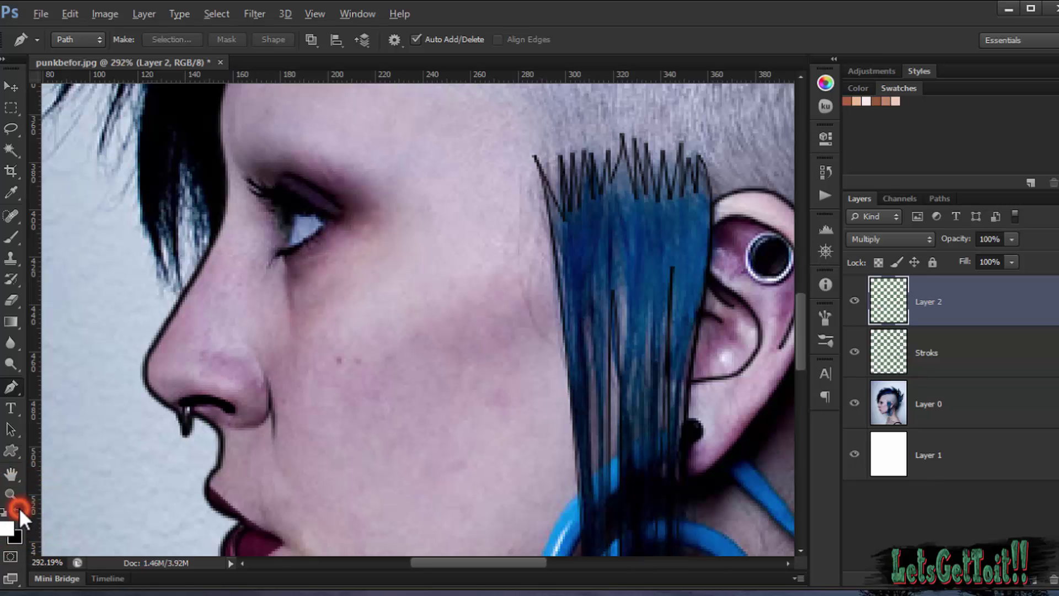
pyautogui.scroll(1, 399, 320)
pyautogui.scroll(5, 400, 320)
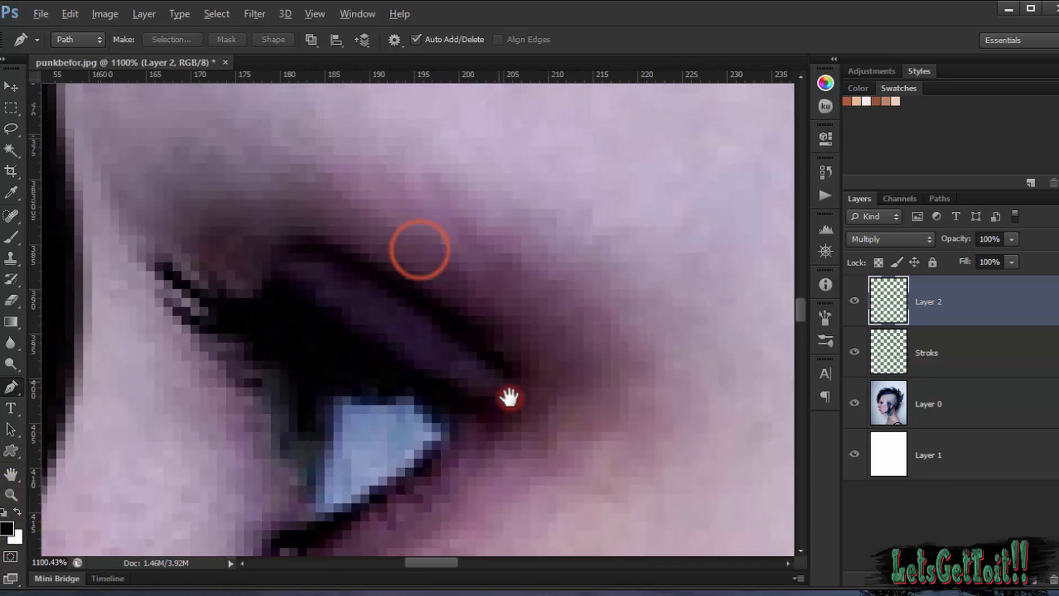
pyautogui.moveTo(509, 391); pyautogui.dragTo(521, 398)
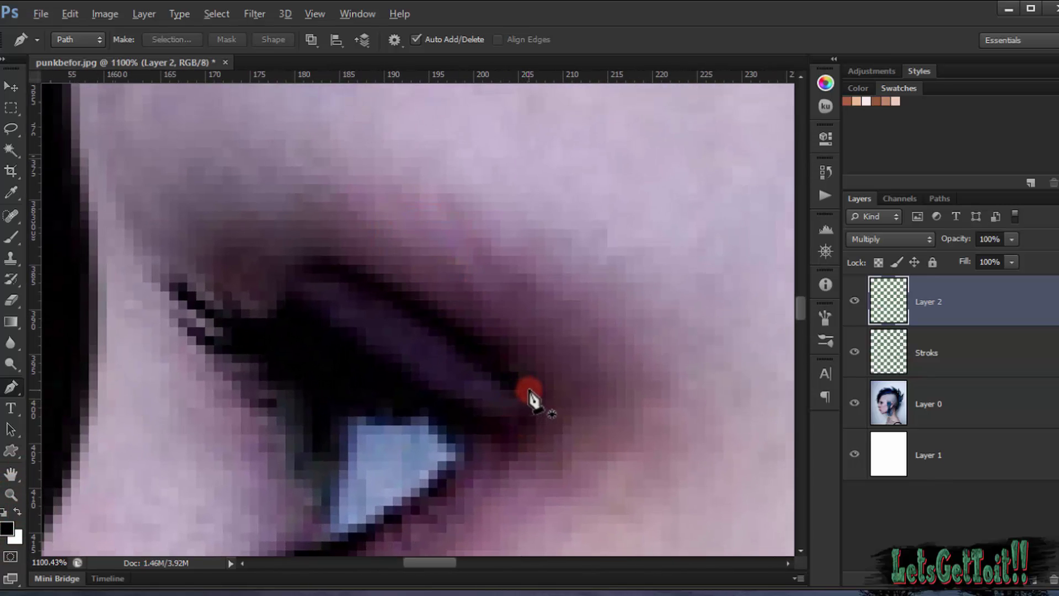
pyautogui.click(1030, 351)
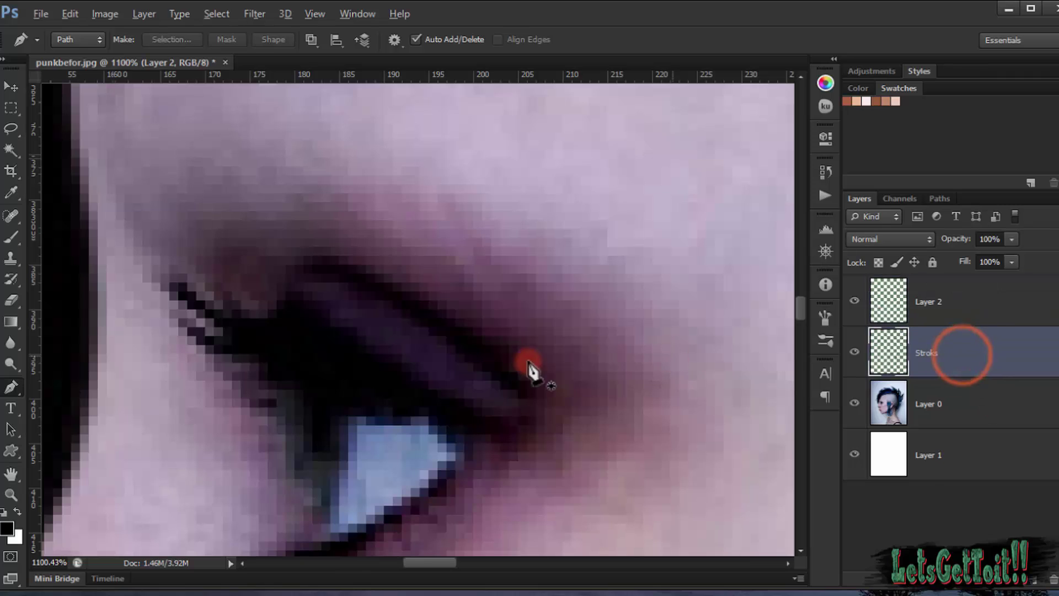
# Step: Draw a curved Pen path along the upper eyelid crease and stroke it with the Brush using Simulate Pressure
pyautogui.click(518, 390)
pyautogui.moveTo(313, 265); pyautogui.dragTo(207, 244)
pyautogui.rightClick(366, 313)
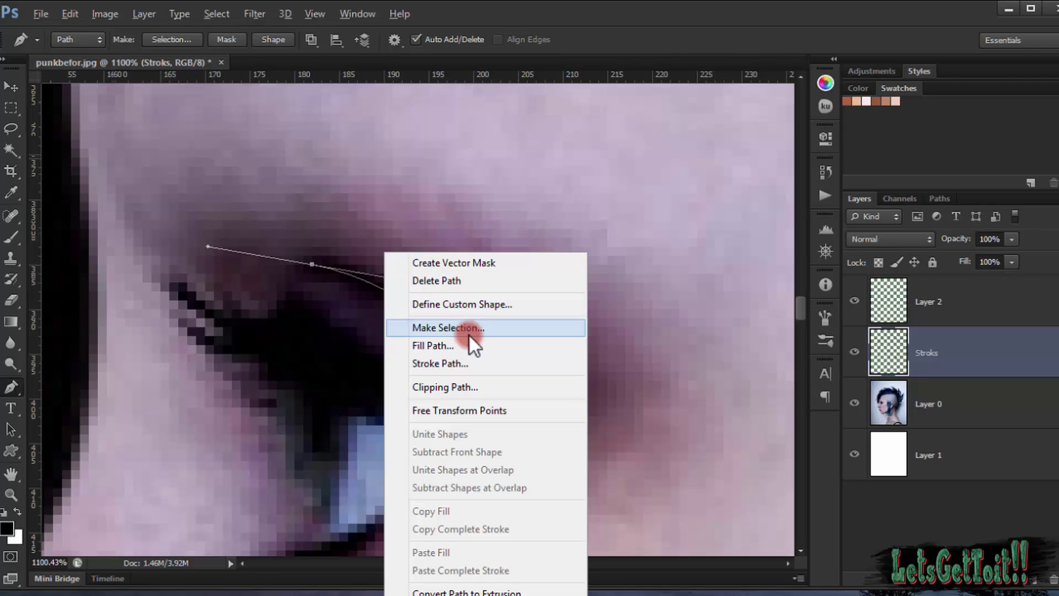
pyautogui.click(473, 362)
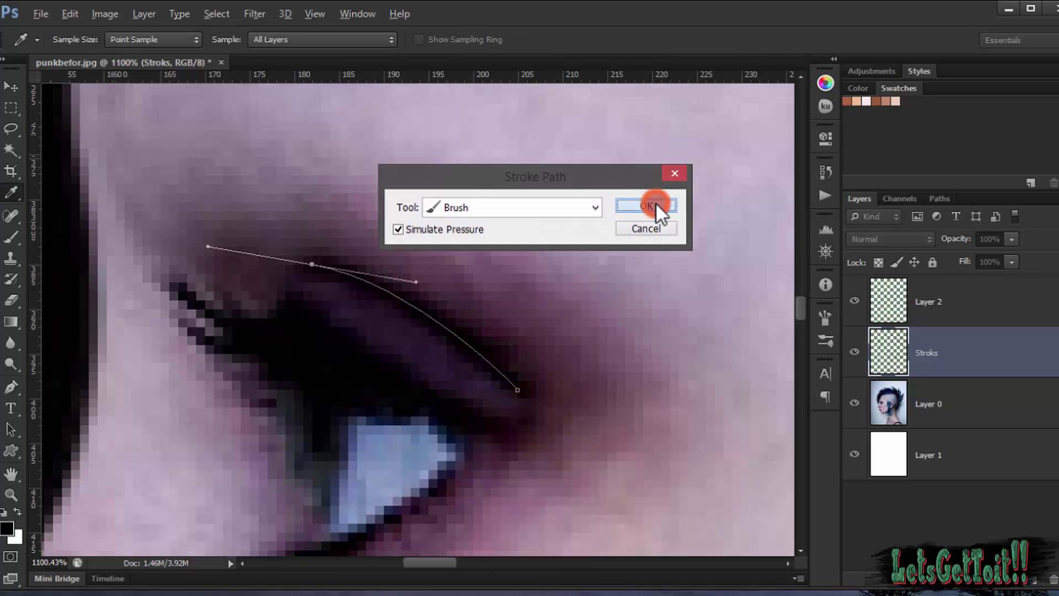
pyautogui.click(651, 206)
# Step: Stroke the same eyelid crease path once more with the Brush, and dismiss the path
pyautogui.rightClick(435, 275)
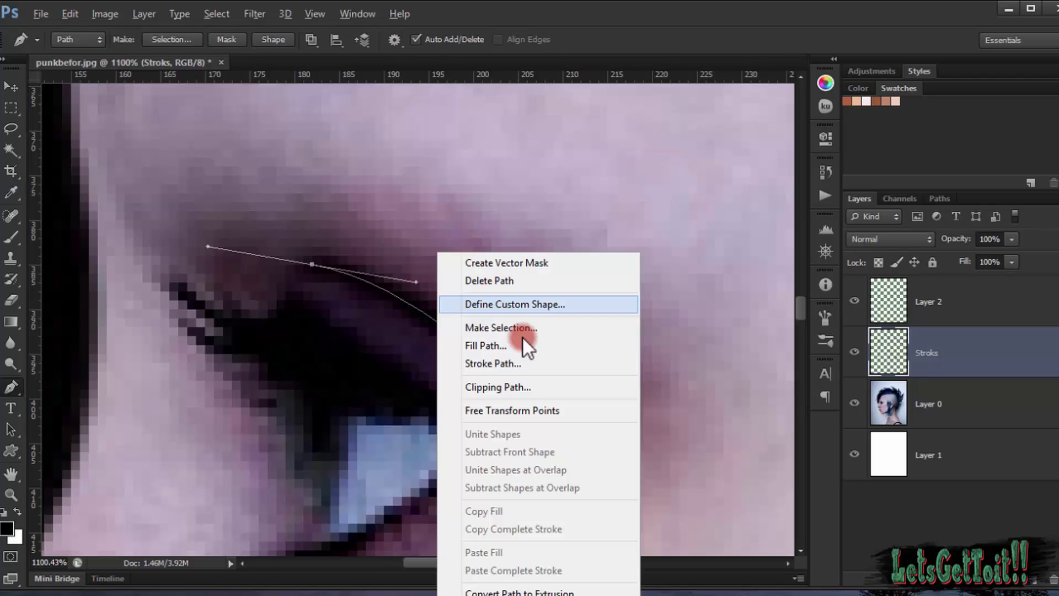
pyautogui.click(527, 364)
pyautogui.click(429, 230)
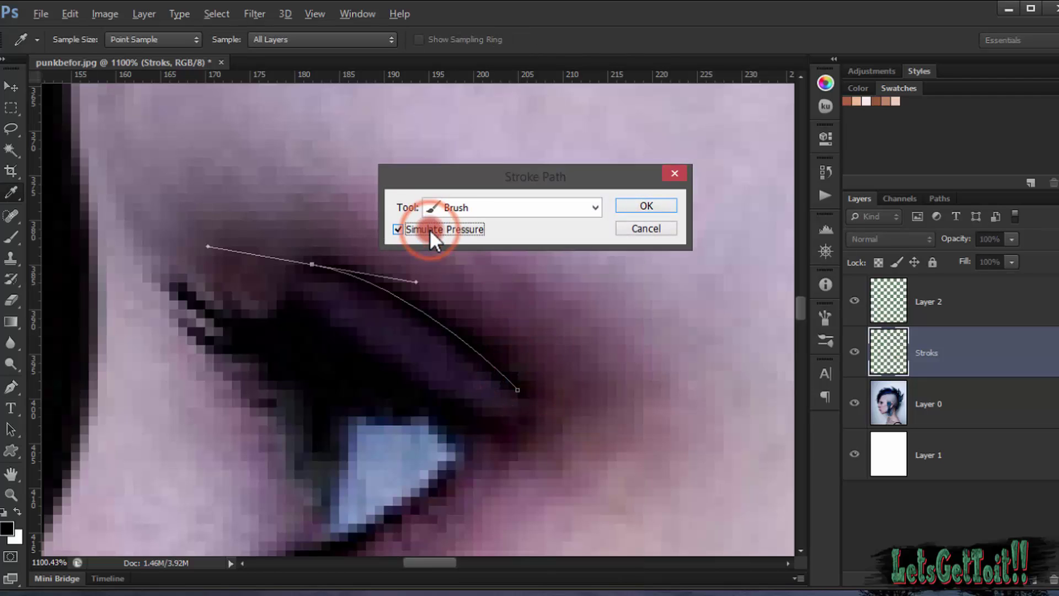
pyautogui.click(666, 207)
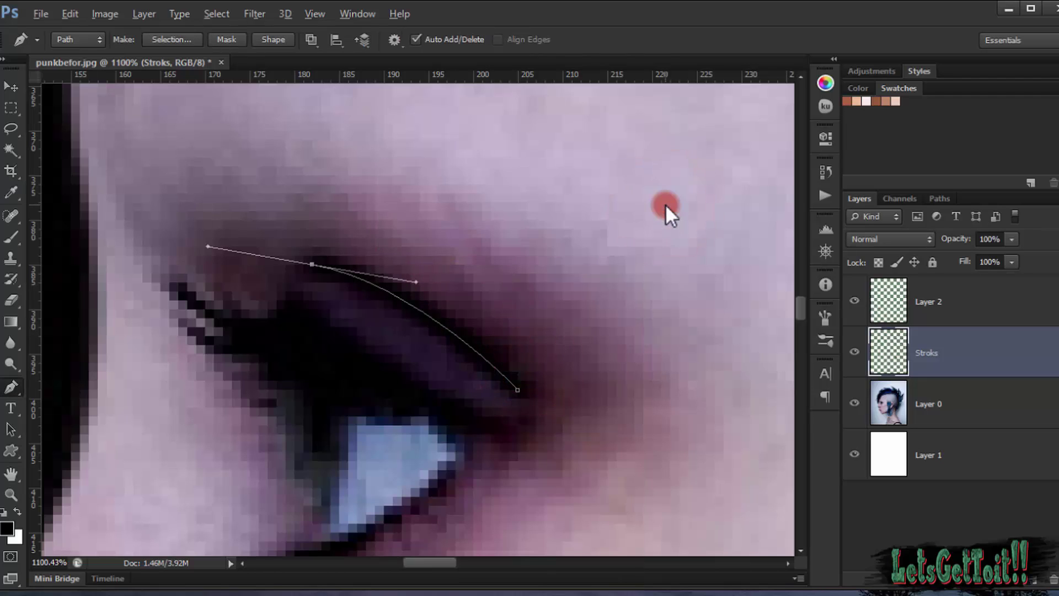
pyautogui.keyDown('ctrl'); pyautogui.click(485, 335); pyautogui.keyUp('ctrl')
# Step: Draw a closed Pen path around the dark upper lash band, including the two pointed lash tips, starting and ending at the outer eye corner
pyautogui.scroll(-3, 485, 334)
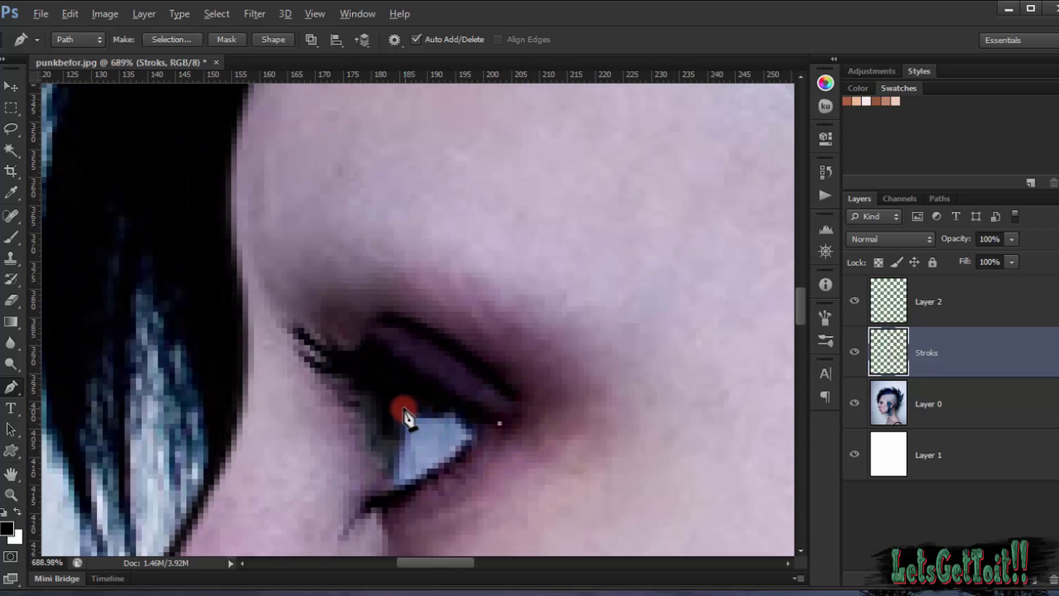
pyautogui.moveTo(404, 409); pyautogui.dragTo(332, 375)
pyautogui.hotkey('ctrl', 'z')
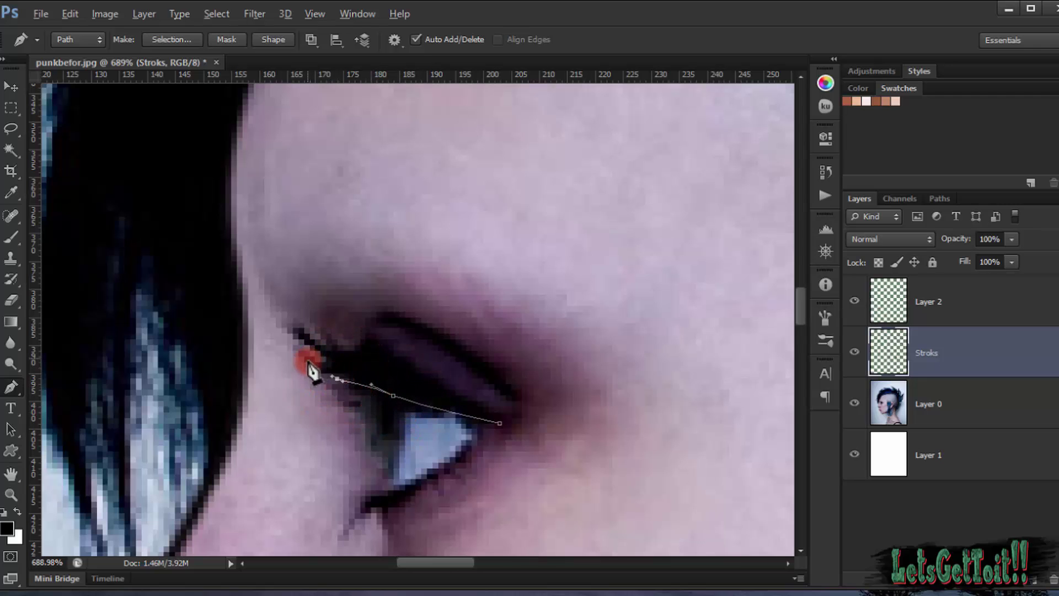
pyautogui.scroll(4, 305, 370)
pyautogui.moveTo(287, 335); pyautogui.dragTo(276, 305)
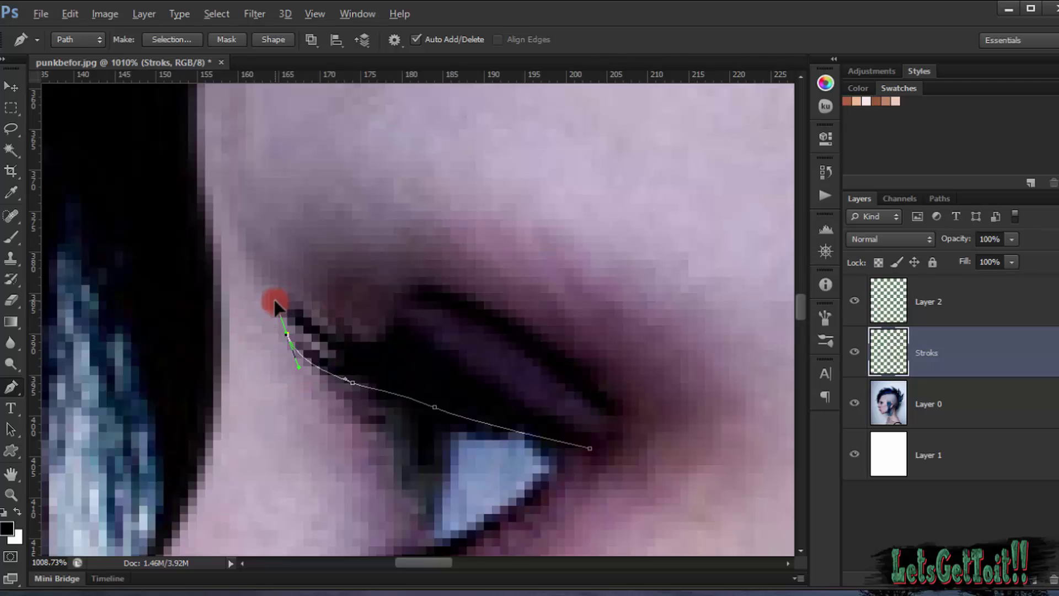
pyautogui.moveTo(319, 356); pyautogui.dragTo(259, 263)
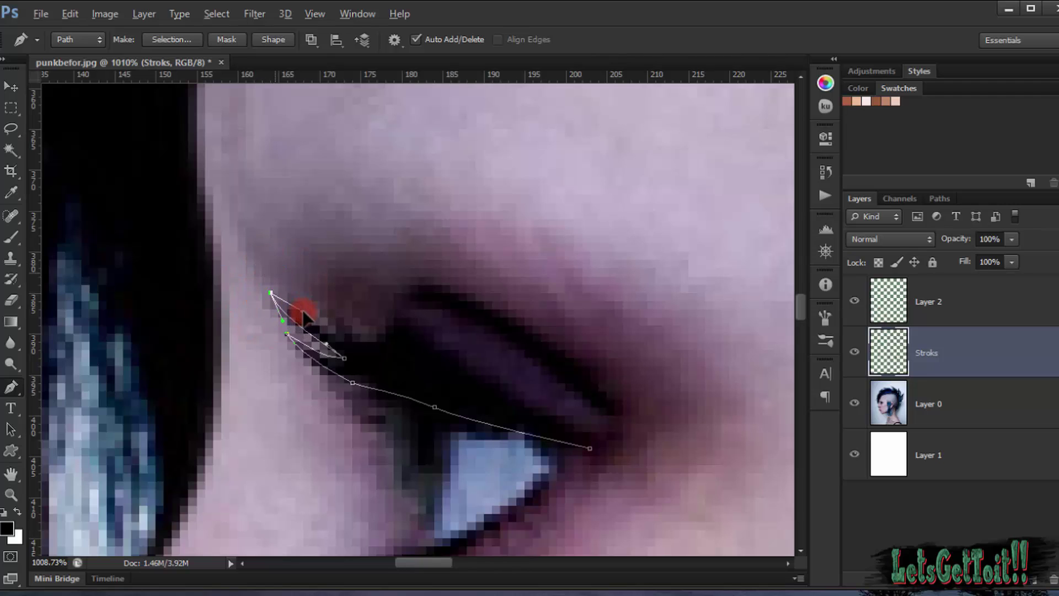
pyautogui.moveTo(368, 342); pyautogui.dragTo(455, 357)
pyautogui.hotkey('ctrl', 'z')
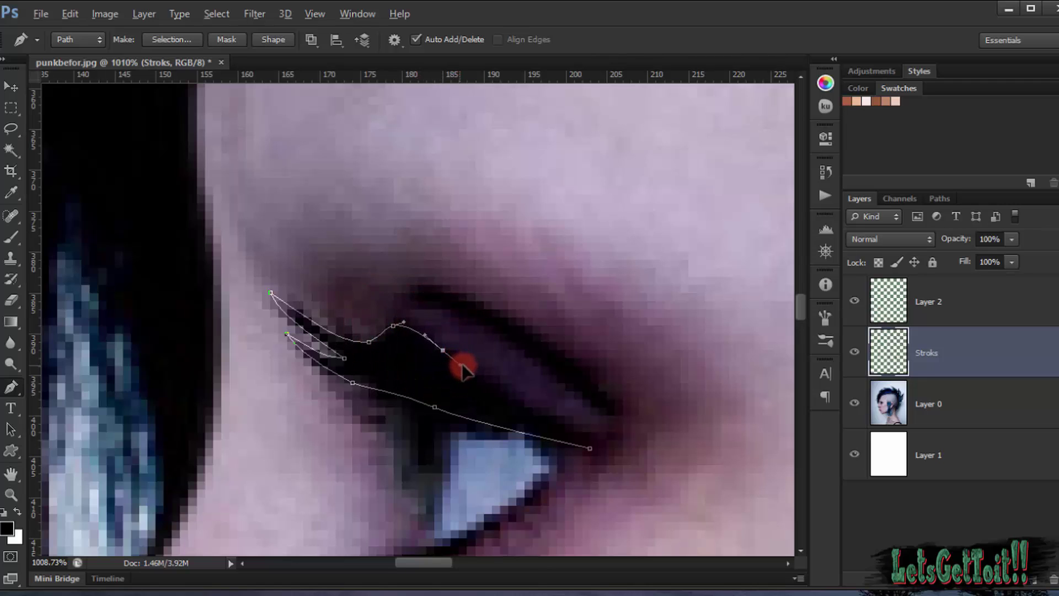
pyautogui.click(589, 449)
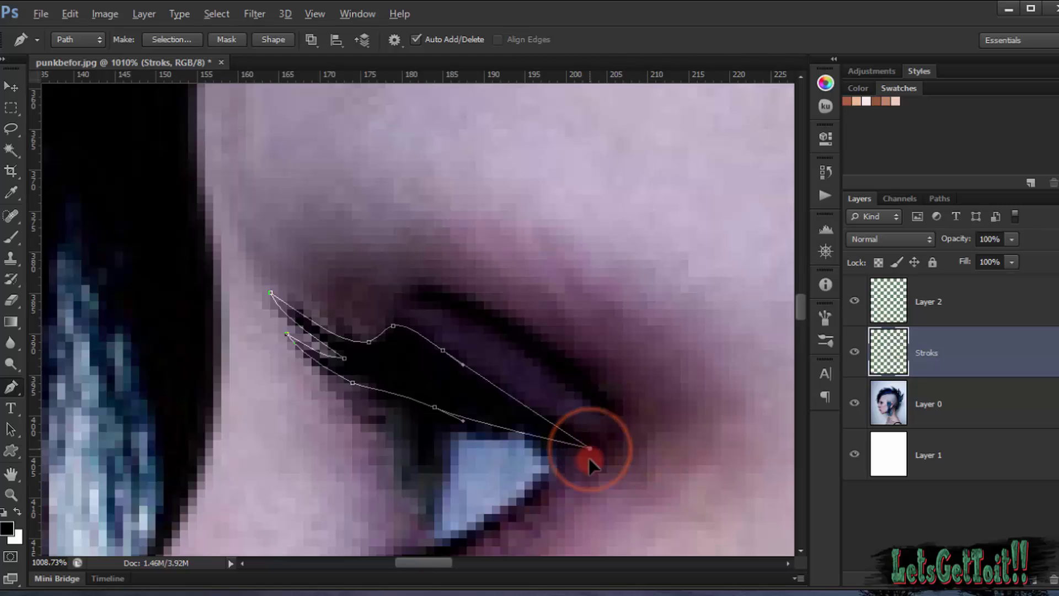
pyautogui.moveTo(589, 461); pyautogui.dragTo(590, 464)
# Step: Fill the upper lash path with the black foreground color and dismiss the path
pyautogui.scroll(-4, 480, 392)
pyautogui.moveTo(524, 472); pyautogui.dragTo(562, 394)
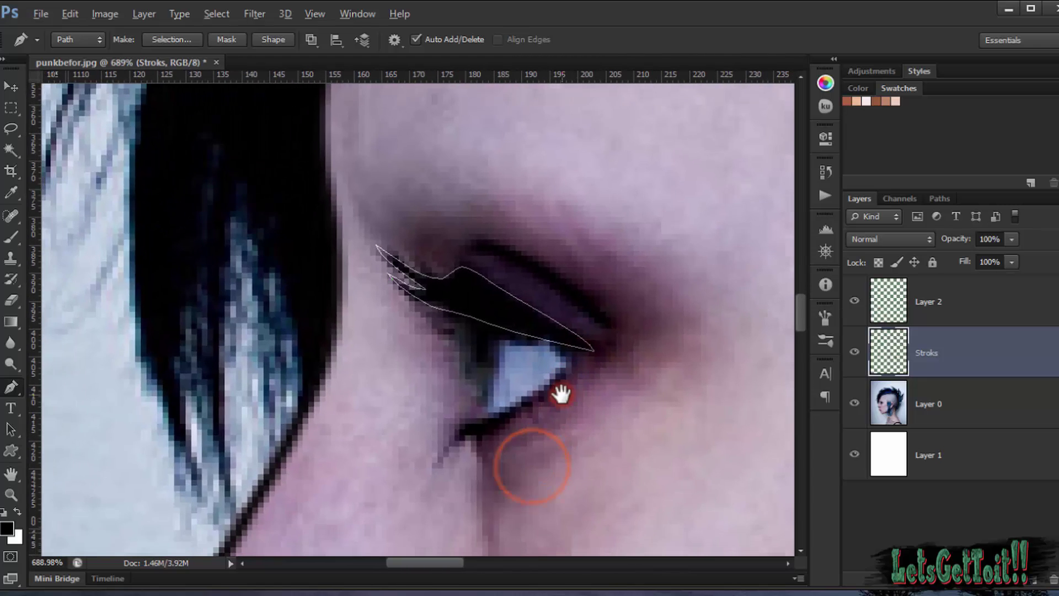
pyautogui.scroll(4, 560, 393)
pyautogui.rightClick(508, 288)
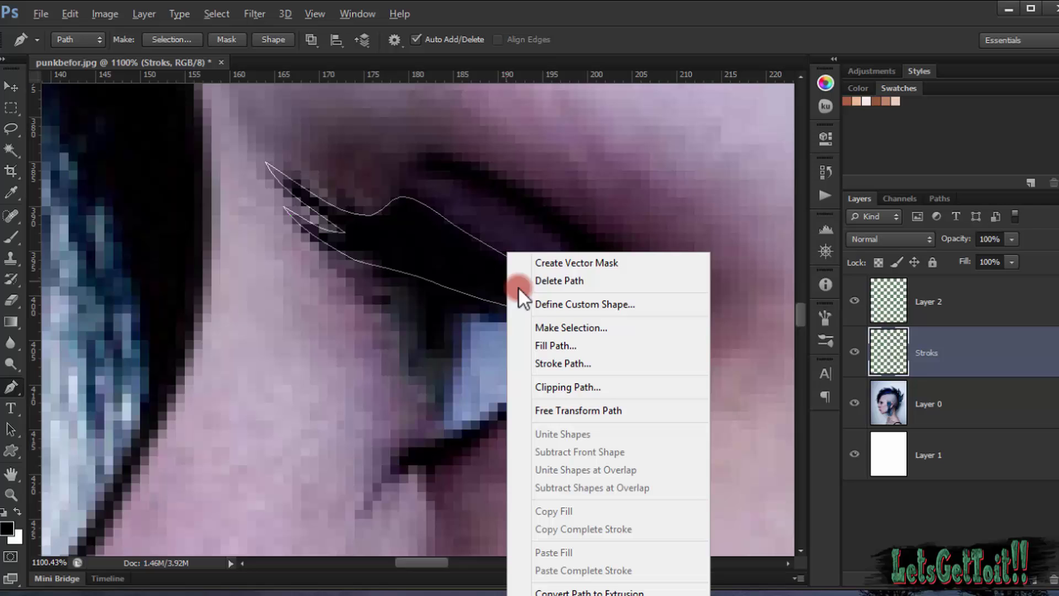
pyautogui.click(591, 347)
pyautogui.click(649, 145)
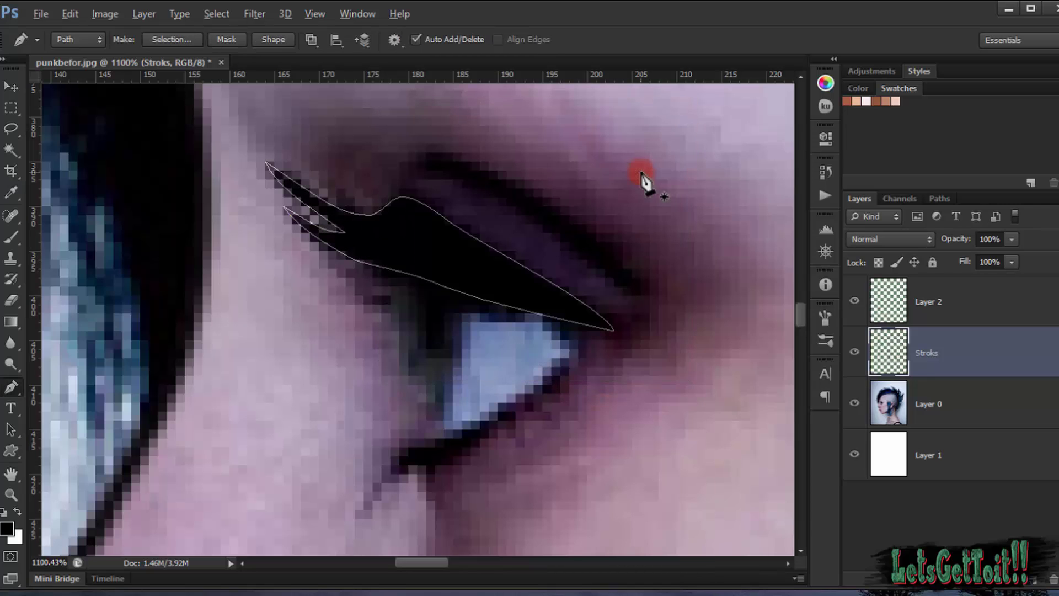
pyautogui.press('Return')
pyautogui.moveTo(573, 326); pyautogui.dragTo(626, 268)
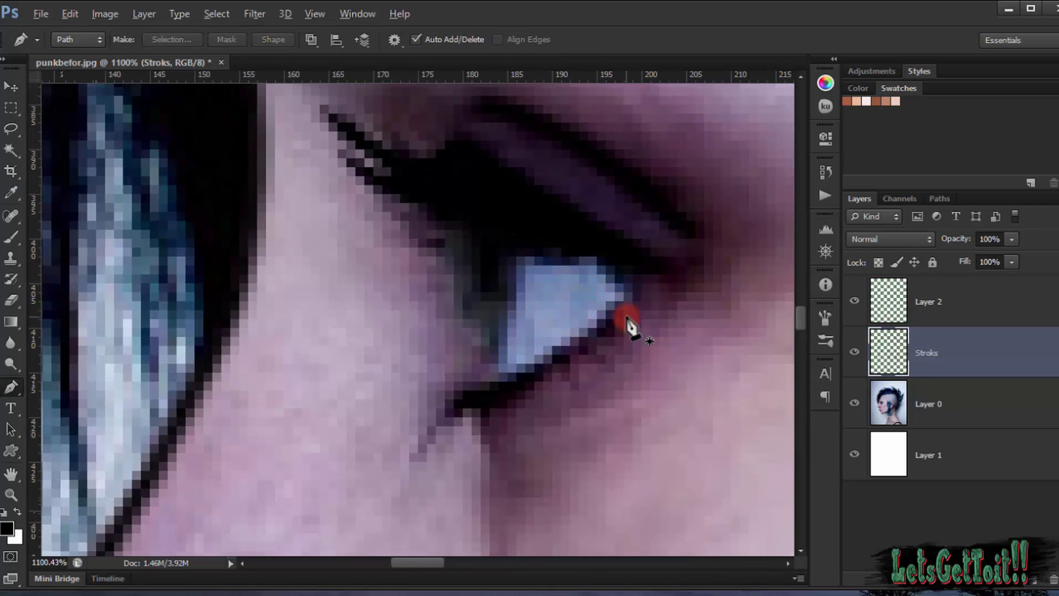
pyautogui.scroll(2, 629, 323)
pyautogui.click(624, 296)
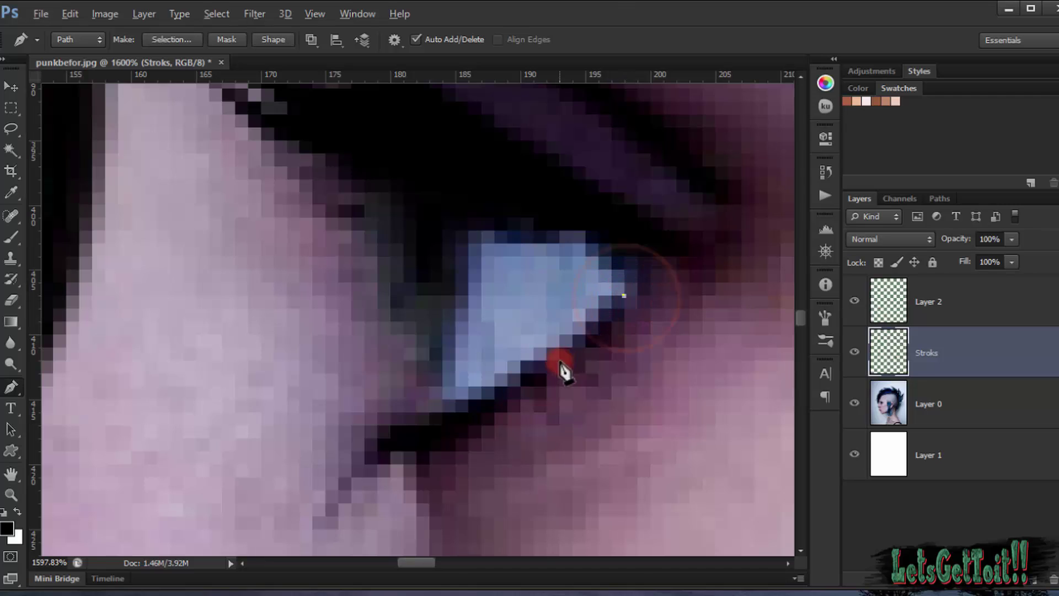
pyautogui.click(494, 385)
pyautogui.moveTo(480, 396); pyautogui.dragTo(468, 387)
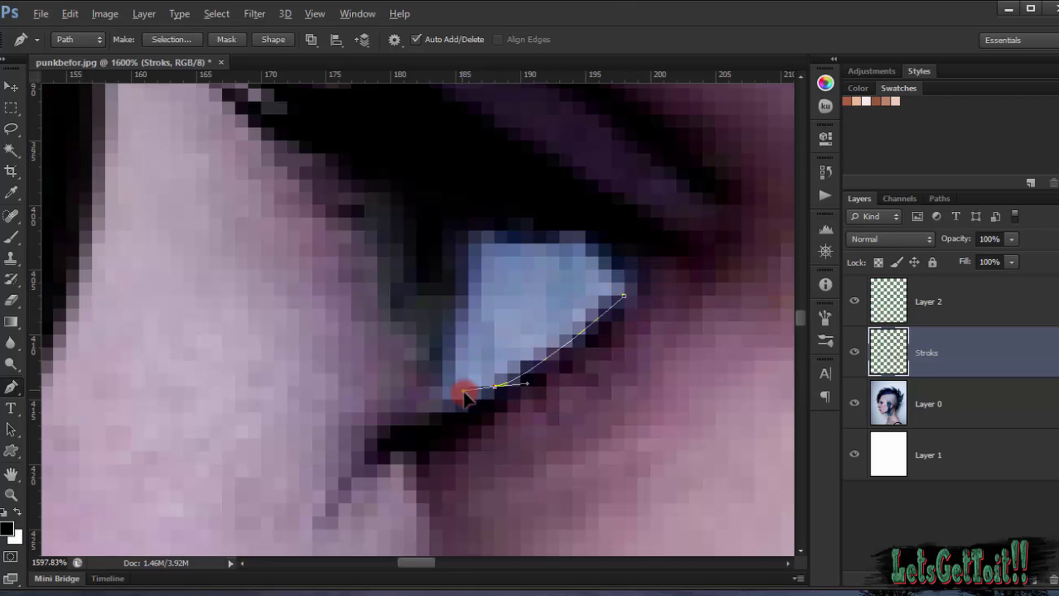
pyautogui.click(462, 397)
pyautogui.press('Escape')
pyautogui.press('Escape')
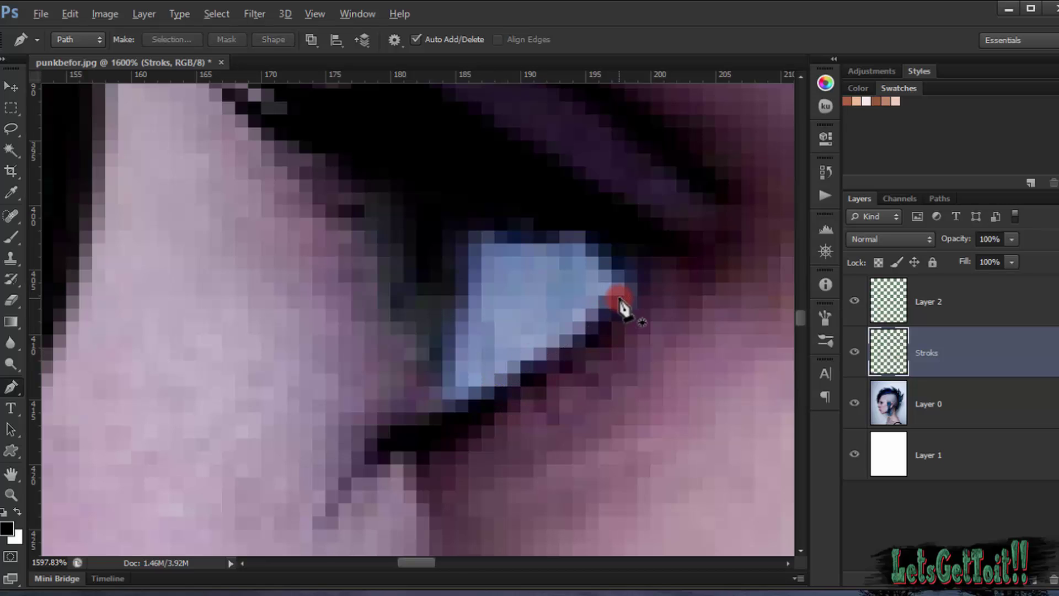
# Step: Draw a closed Pen path around the lower lash line, from the outer end of the eye white to the pointed inner lash tip and back
pyautogui.scroll(-6, 628, 302)
pyautogui.click(629, 307)
pyautogui.click(584, 352)
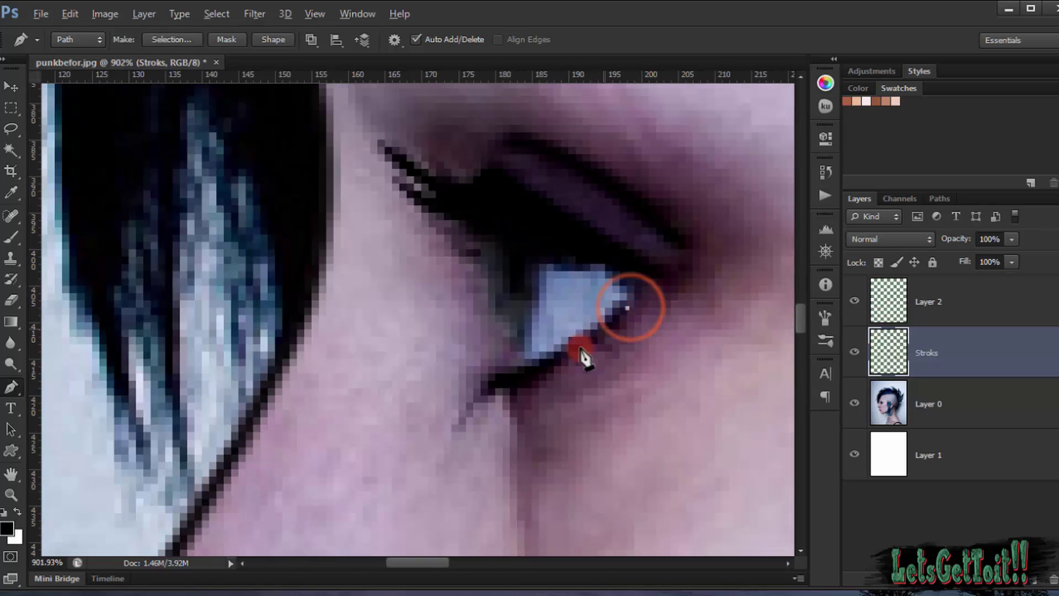
pyautogui.click(560, 367)
pyautogui.click(535, 379)
pyautogui.click(517, 387)
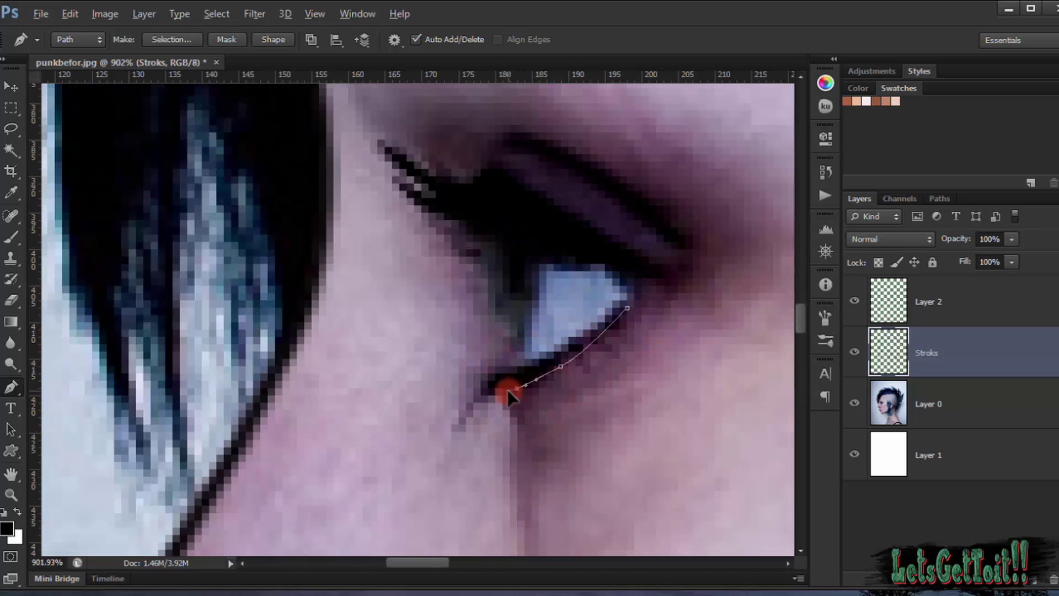
pyautogui.click(508, 391)
pyautogui.moveTo(444, 449); pyautogui.dragTo(474, 400)
pyautogui.click(496, 375)
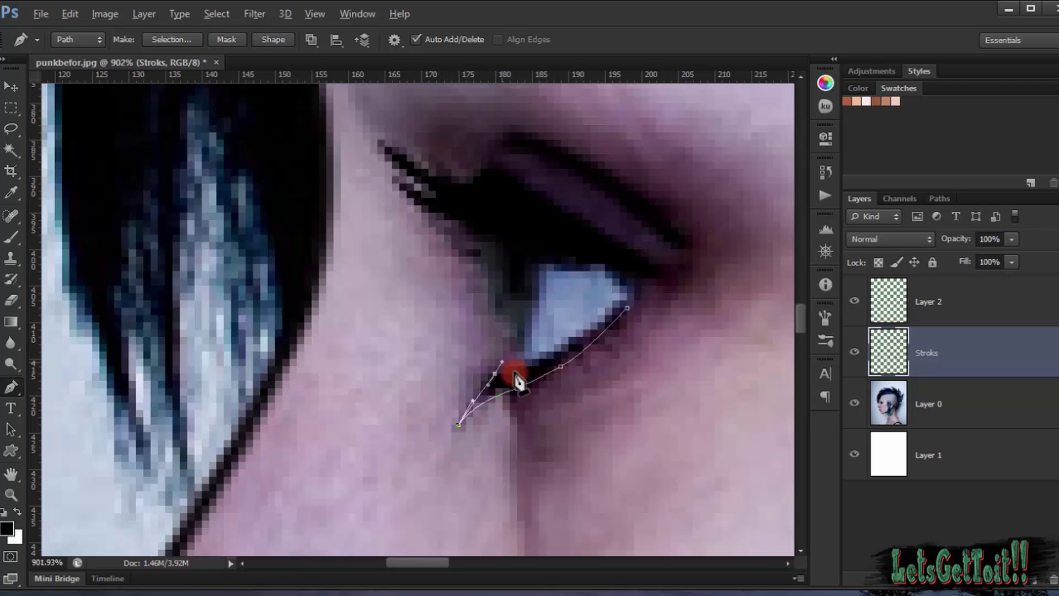
pyautogui.click(546, 359)
pyautogui.click(574, 350)
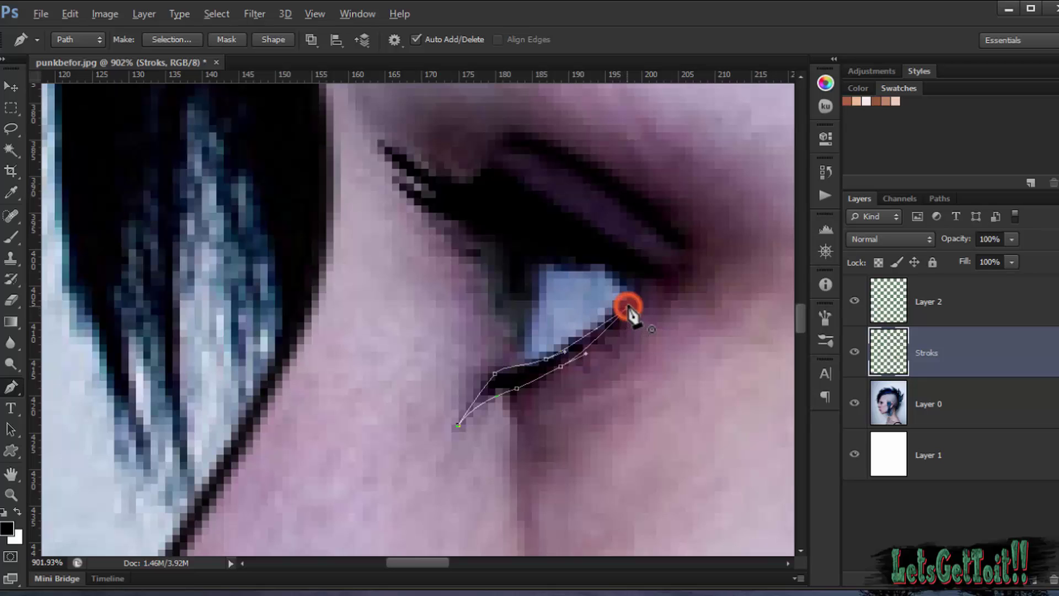
# Step: Fill the lower lash path with the foreground color at 100% opacity in Normal mode, and dismiss the path
pyautogui.rightClick(579, 350)
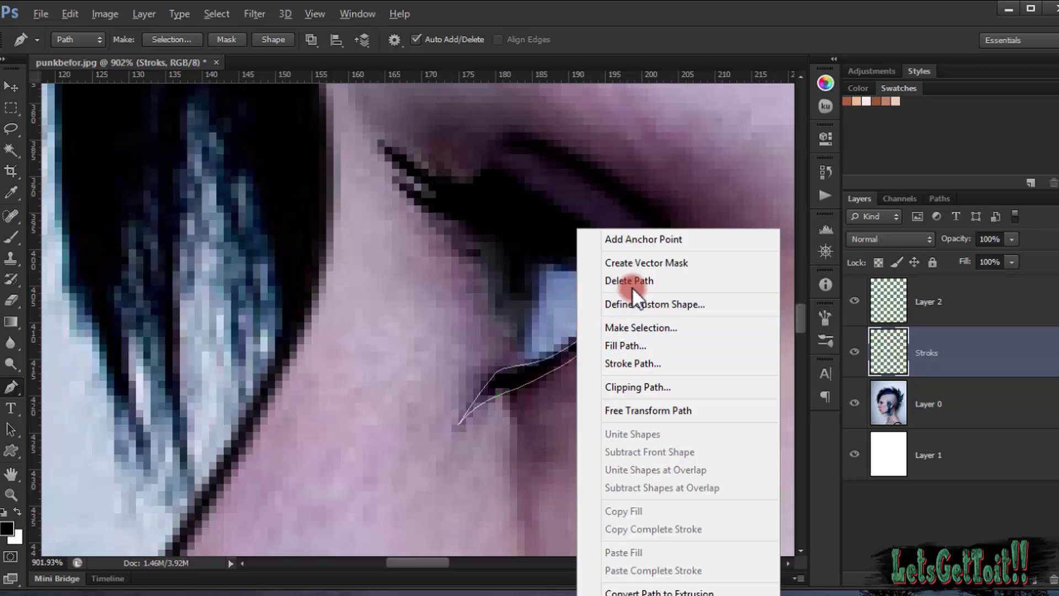
pyautogui.click(647, 342)
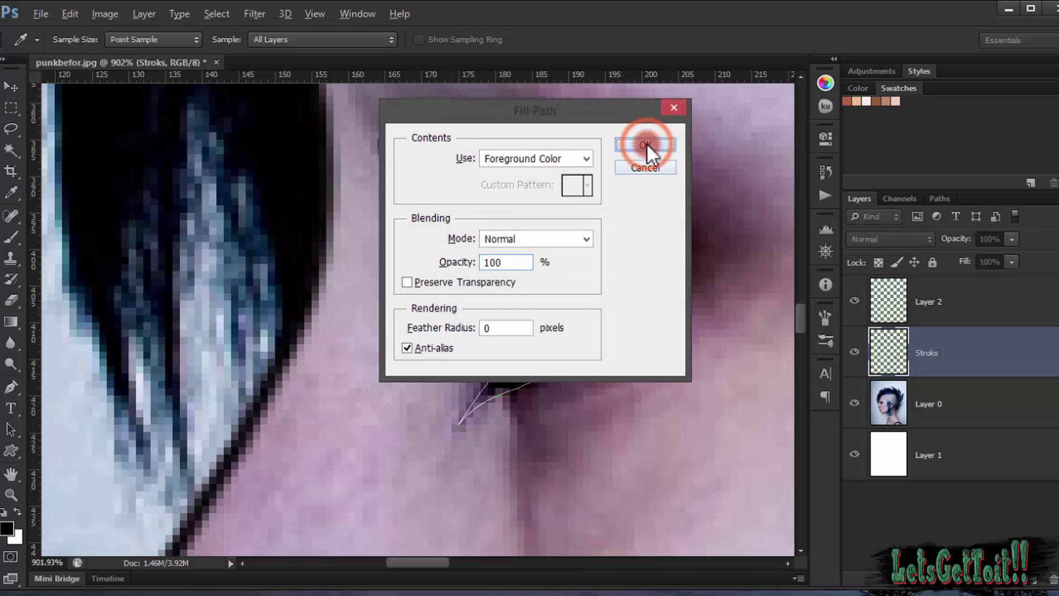
pyautogui.click(647, 144)
# Step: Hide the photo layer to examine the traced eye and face outlines against the white background
pyautogui.click(854, 354)
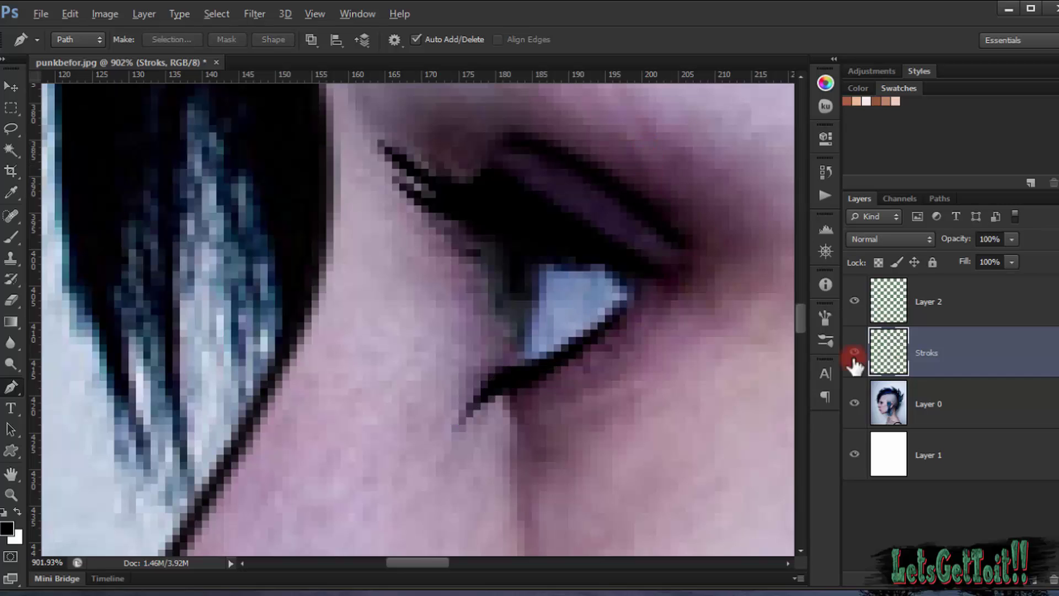
pyautogui.click(854, 406)
pyautogui.scroll(-7, 537, 308)
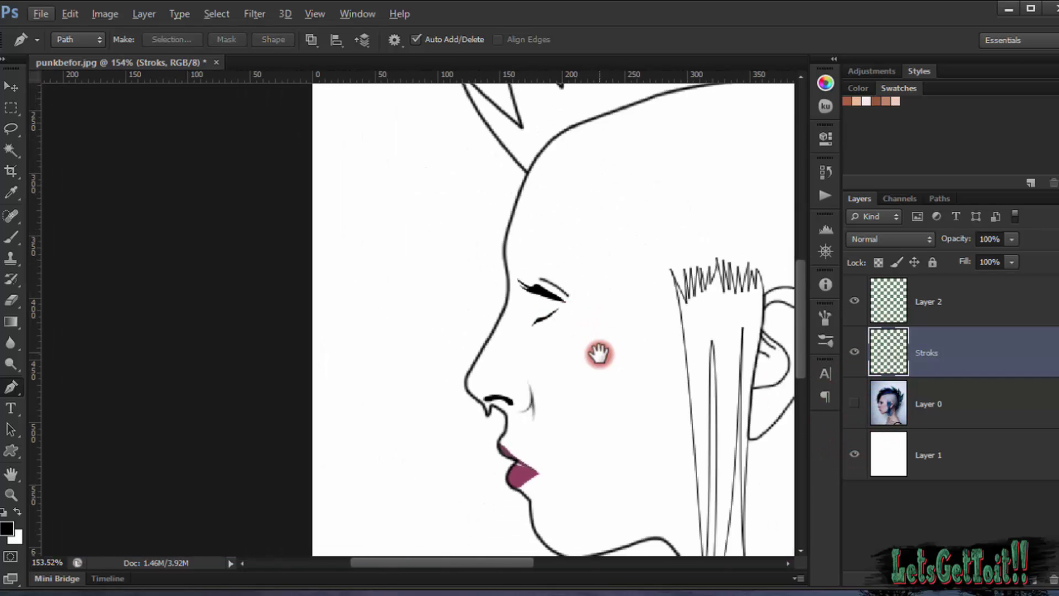
pyautogui.moveTo(599, 353); pyautogui.dragTo(432, 364)
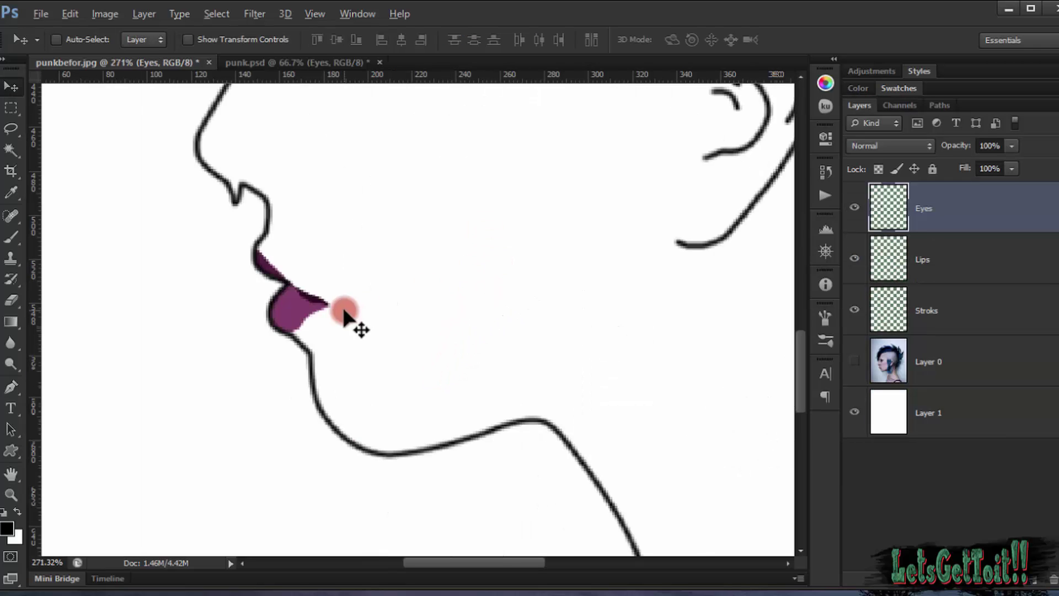
# Step: Show the photo layer again and hide the Lips layer to expose the lower lip and its ring for tracing
pyautogui.click(924, 334)
pyautogui.click(855, 361)
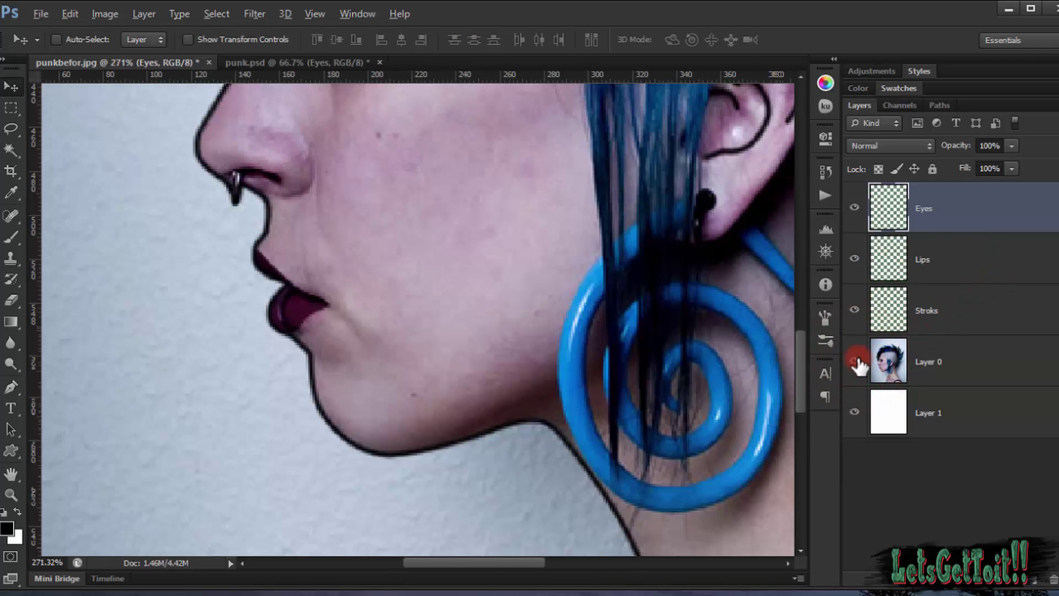
pyautogui.click(289, 297)
pyautogui.scroll(3, 293, 296)
pyautogui.click(929, 289)
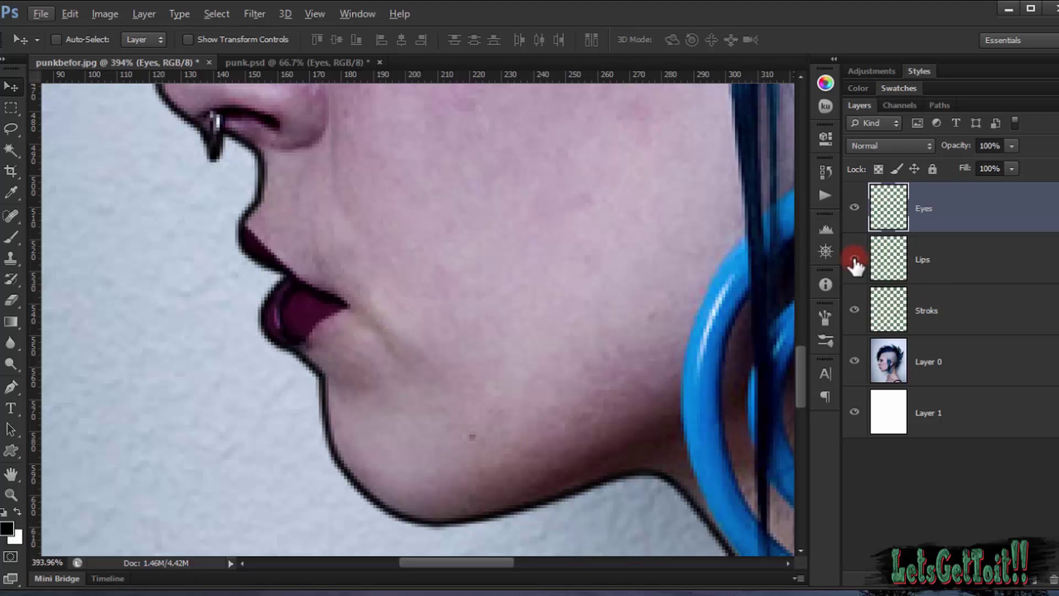
pyautogui.scroll(3, 286, 328)
# Step: Draw a closed crescent-shaped Pen path around the lower-lip ring, curving along its inner edge and back along its outer edge
pyautogui.click(11, 386)
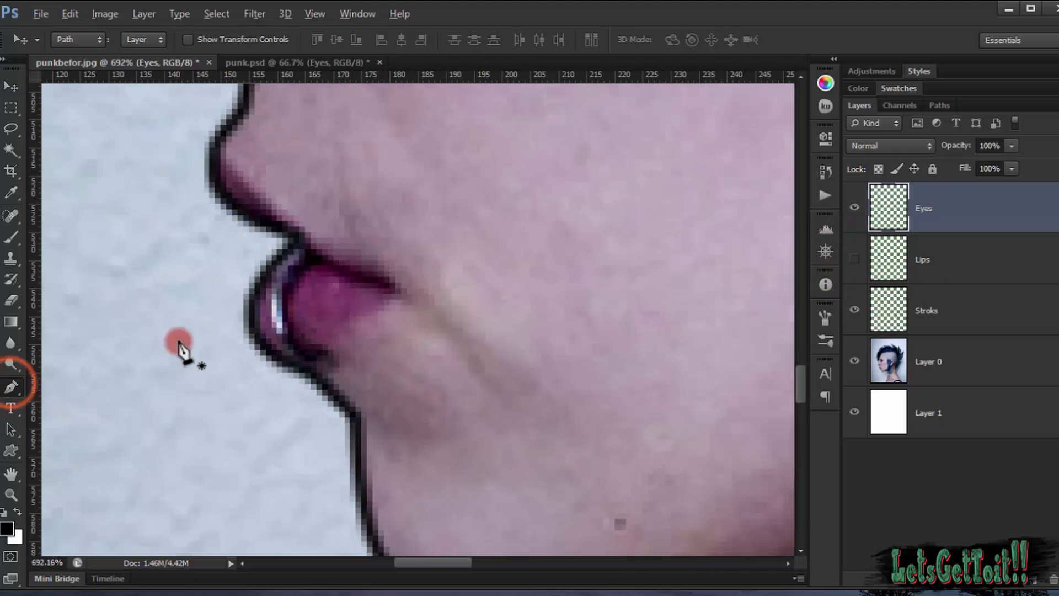
pyautogui.scroll(2, 317, 270)
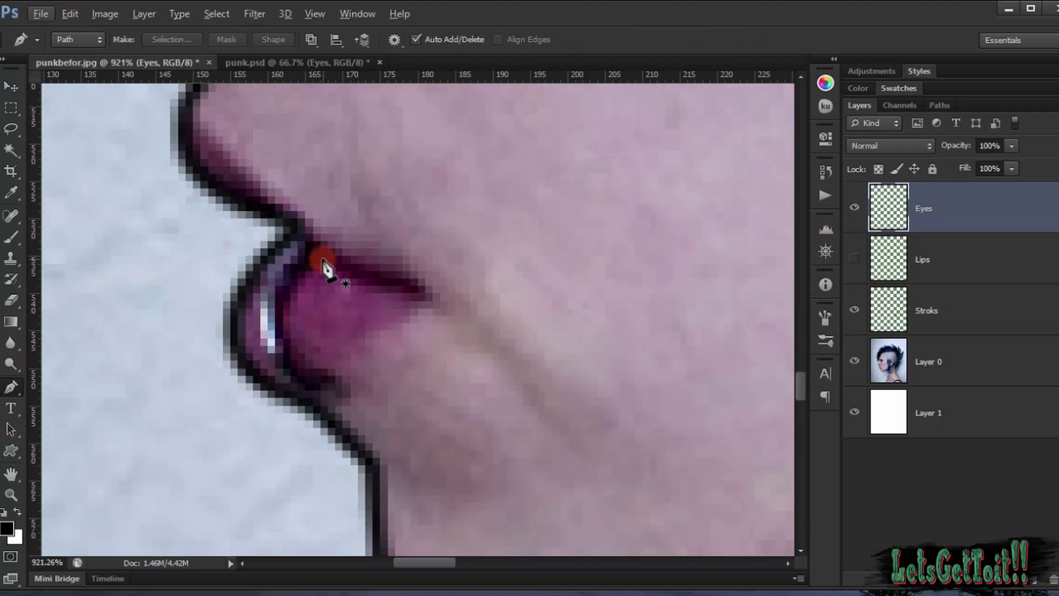
pyautogui.click(322, 255)
pyautogui.hotkey('ctrl', 'z')
pyautogui.scroll(2, 331, 259)
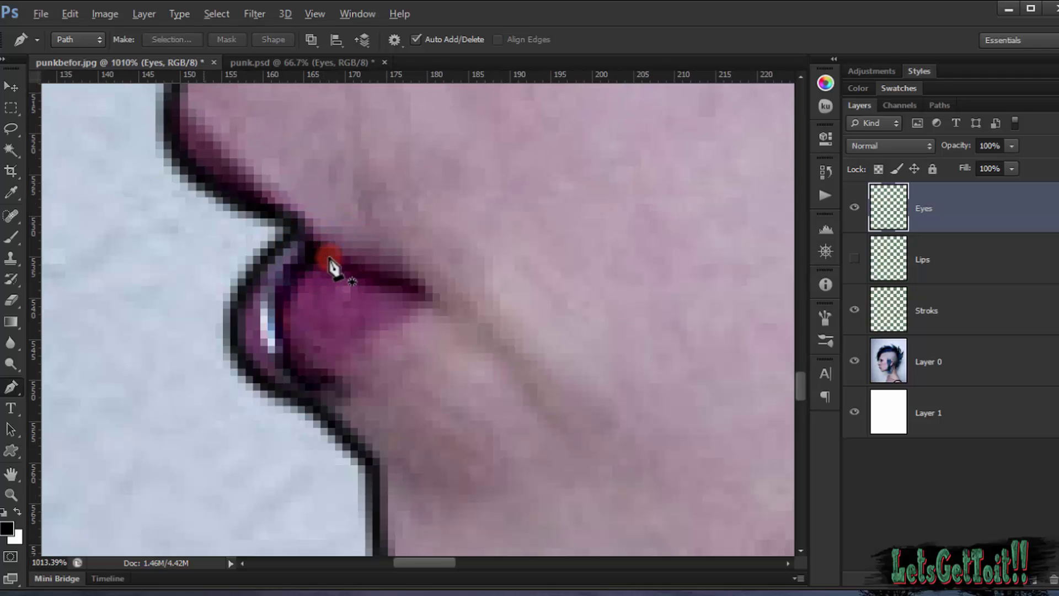
pyautogui.click(328, 256)
pyautogui.moveTo(275, 319); pyautogui.dragTo(276, 358)
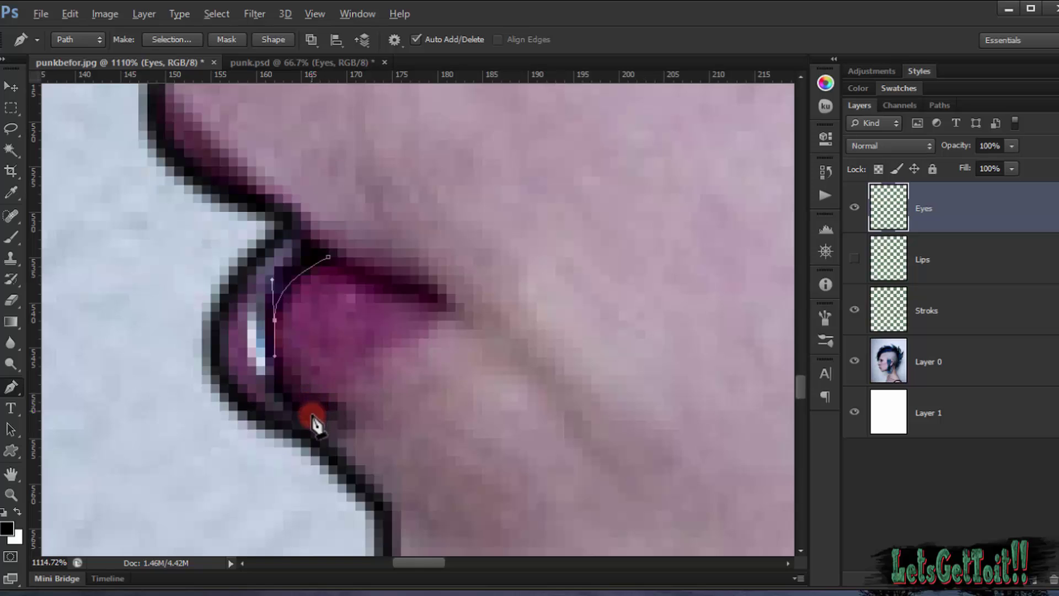
pyautogui.moveTo(321, 422); pyautogui.dragTo(353, 436)
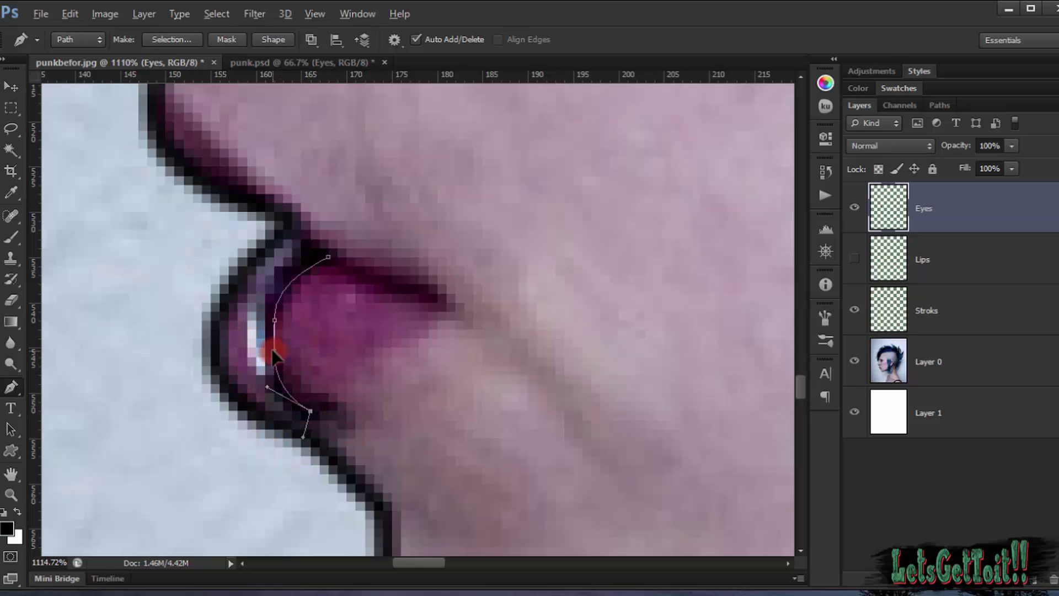
pyautogui.click(310, 435)
pyautogui.scroll(-3, 259, 348)
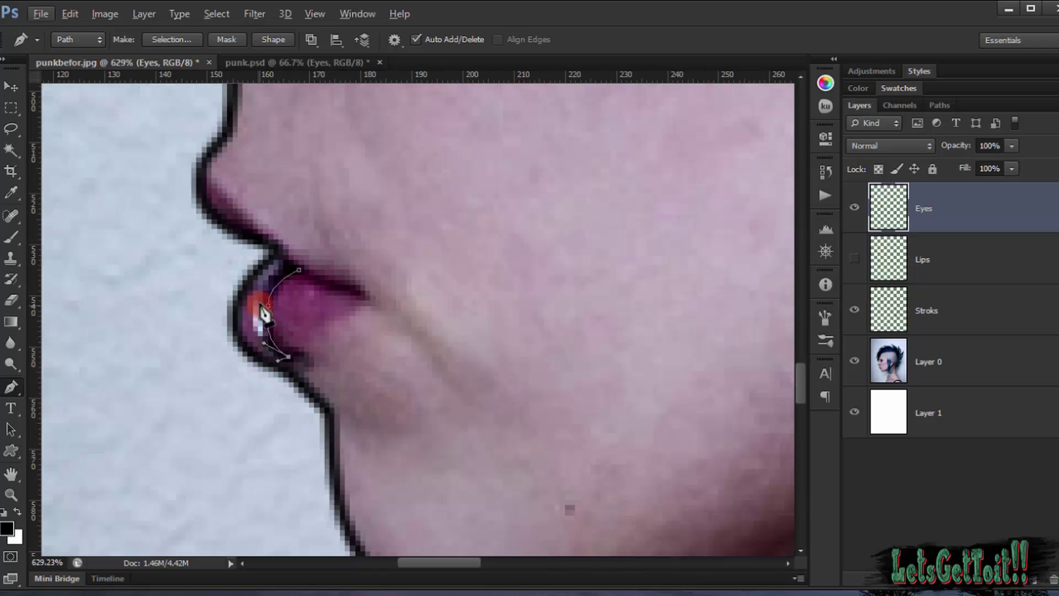
pyautogui.click(252, 270)
pyautogui.moveTo(254, 300); pyautogui.dragTo(297, 253)
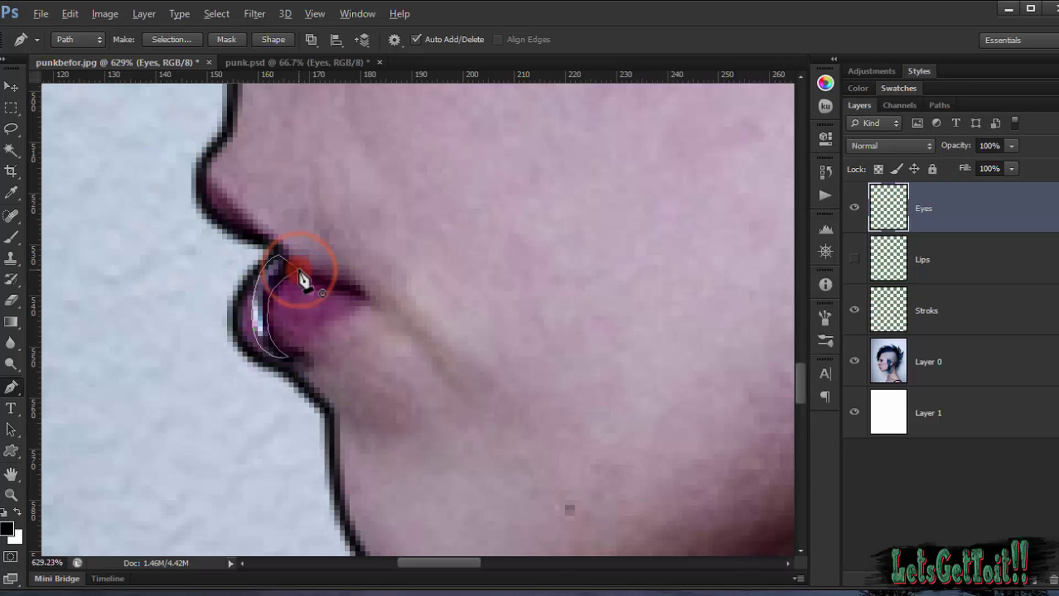
pyautogui.scroll(-1, 288, 303)
pyautogui.scroll(3, 289, 303)
pyautogui.moveTo(272, 324); pyautogui.dragTo(346, 395)
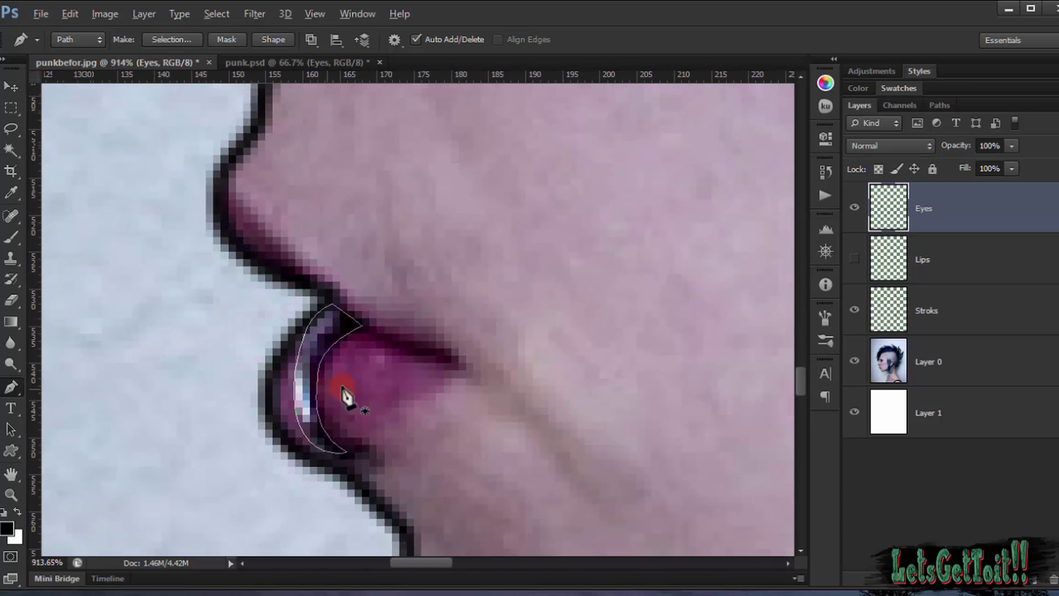
pyautogui.scroll(-3, 349, 386)
pyautogui.scroll(-3, 343, 340)
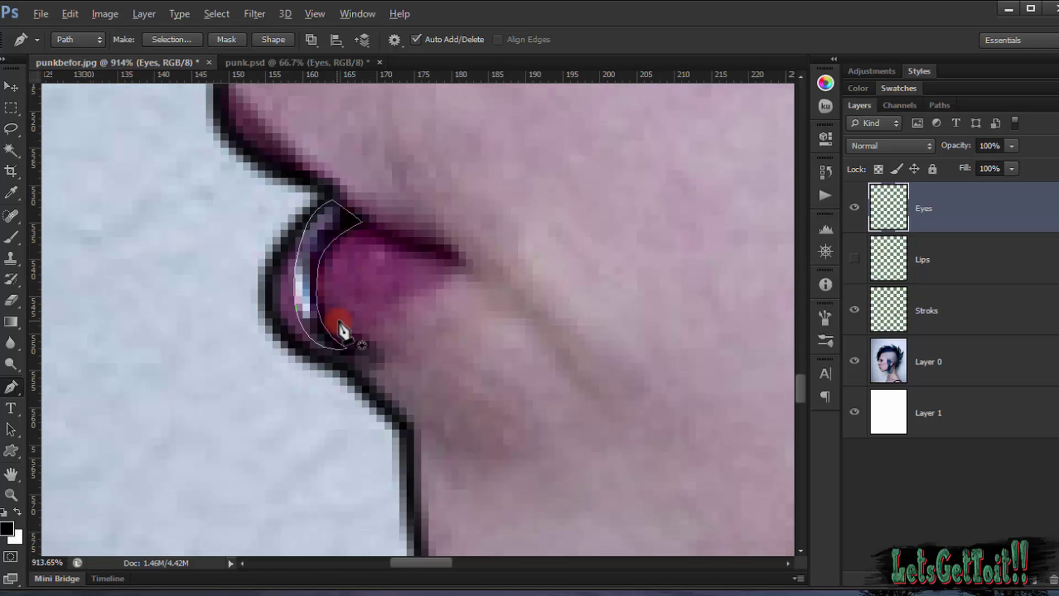
pyautogui.scroll(3, 339, 328)
pyautogui.scroll(-3, 340, 329)
pyautogui.scroll(3, 338, 346)
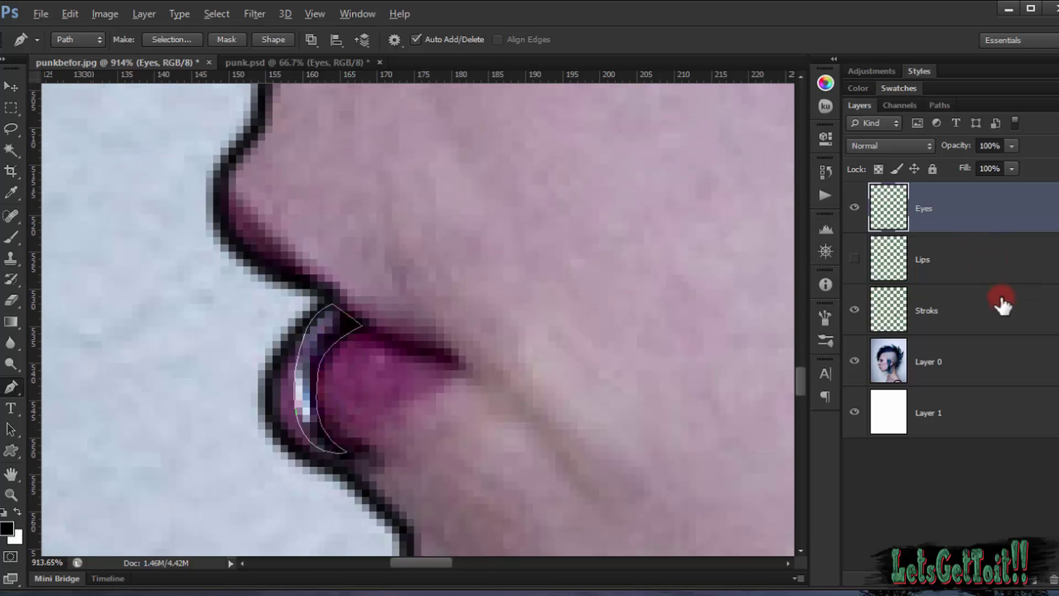
# Step: Add a new layer above Eyes and set the foreground color to the greyish blue 9faab8
pyautogui.click(1034, 582)
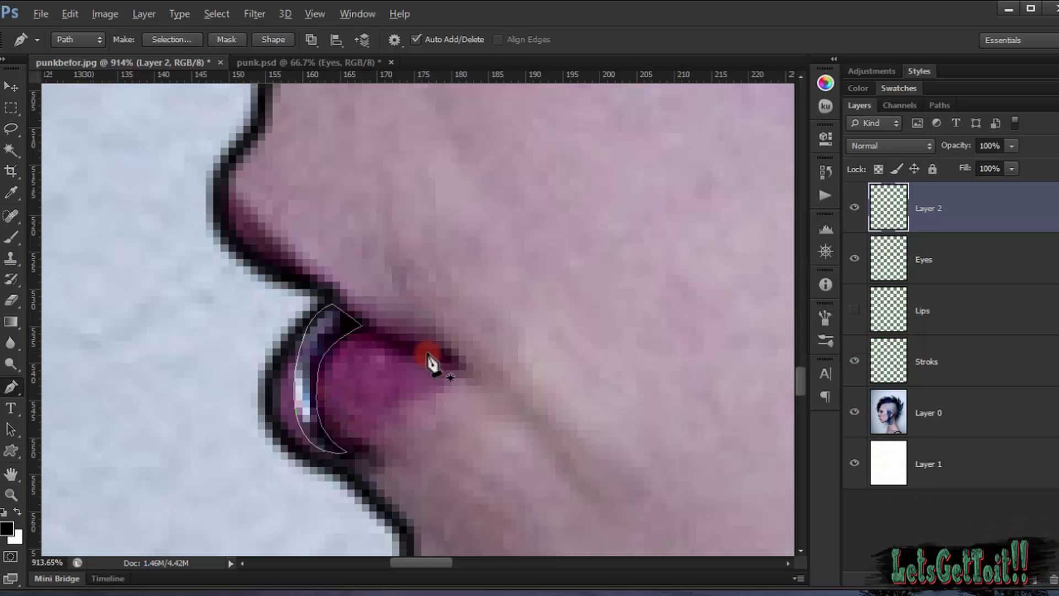
pyautogui.rightClick(326, 338)
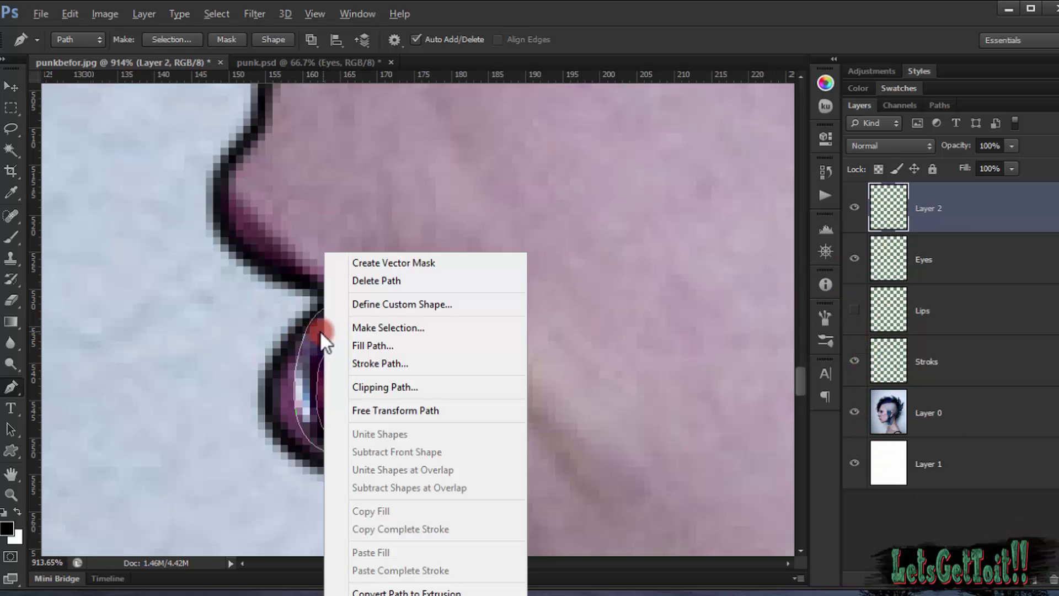
pyautogui.click(568, 44)
pyautogui.click(8, 529)
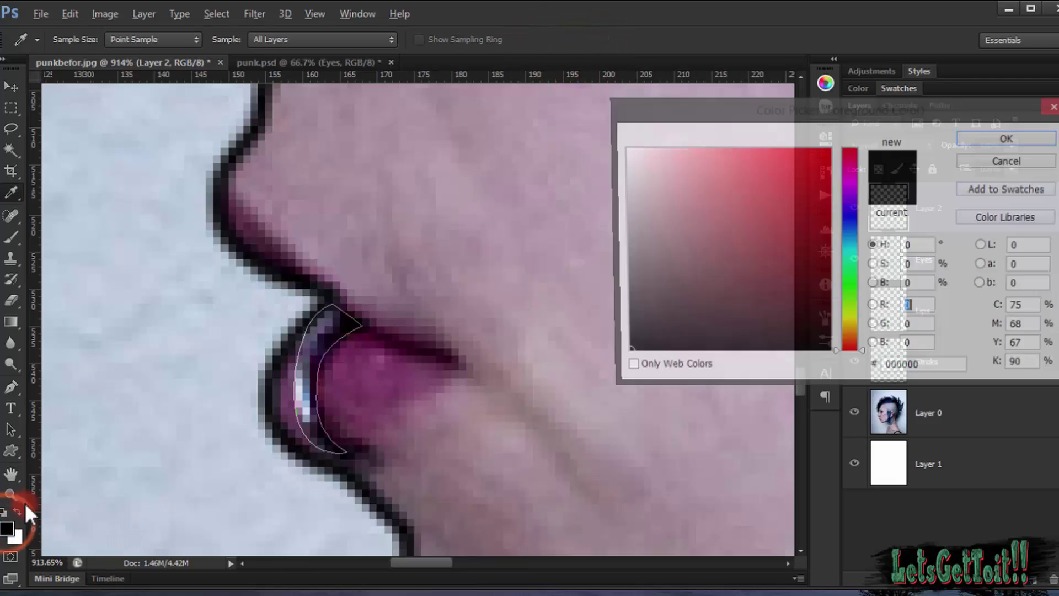
pyautogui.click(627, 247)
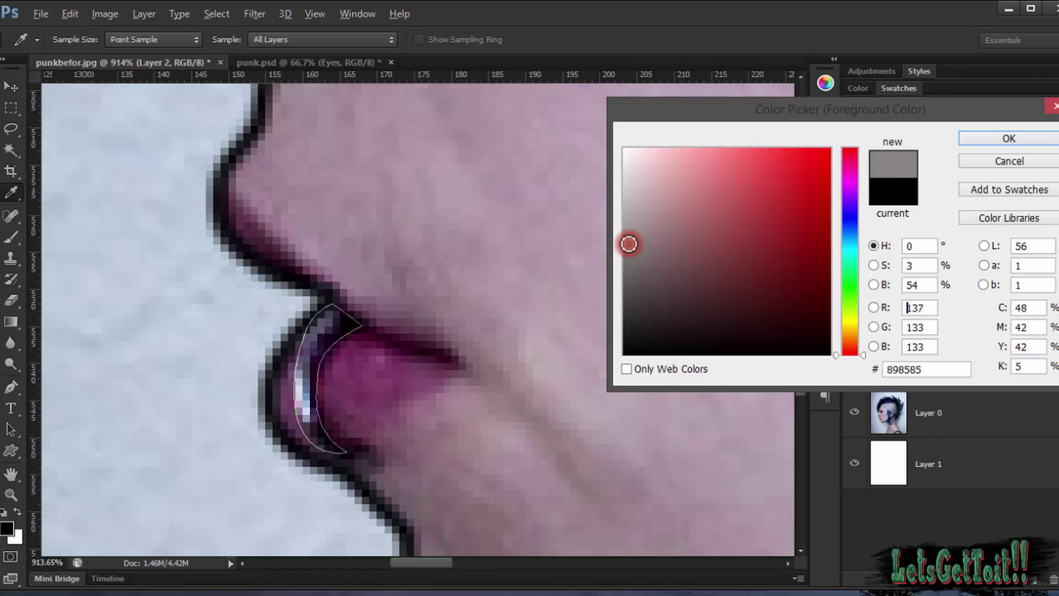
pyautogui.click(303, 385)
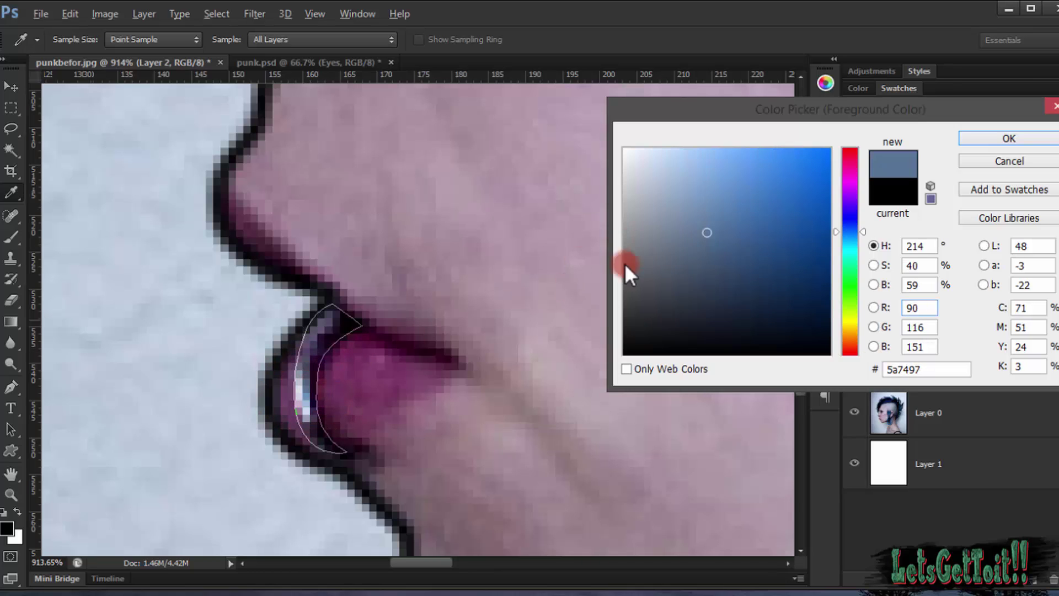
pyautogui.click(683, 214)
pyautogui.moveTo(680, 210)
pyautogui.mouseDown()
pyautogui.moveTo(656, 214)
pyautogui.moveTo(653, 203)
pyautogui.mouseUp()
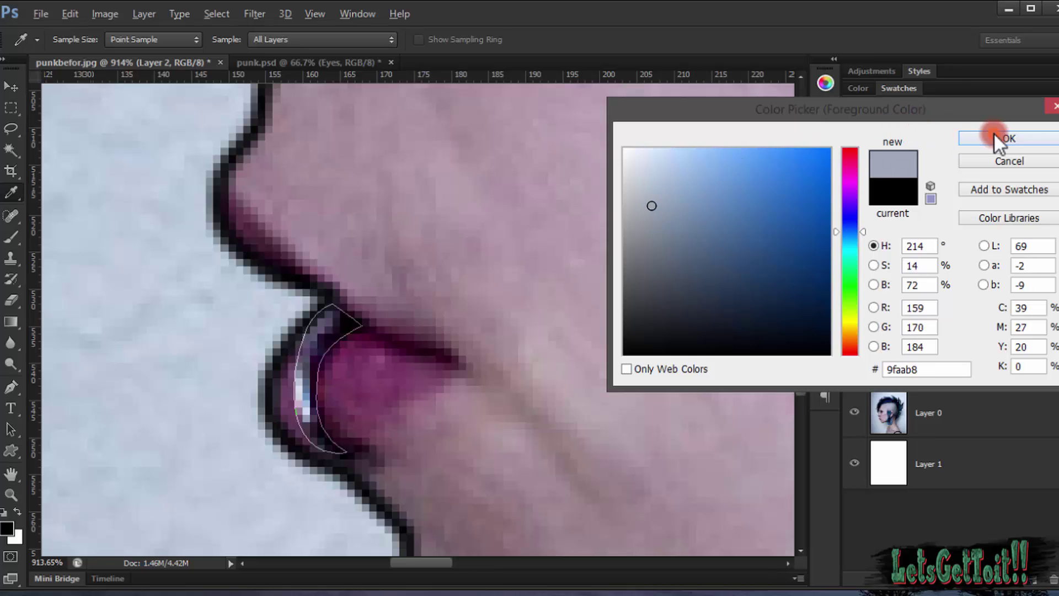
pyautogui.click(973, 138)
# Step: Fill the lip-ring path with the foreground color at 100% opacity in Normal mode, and dismiss the path
pyautogui.rightClick(317, 358)
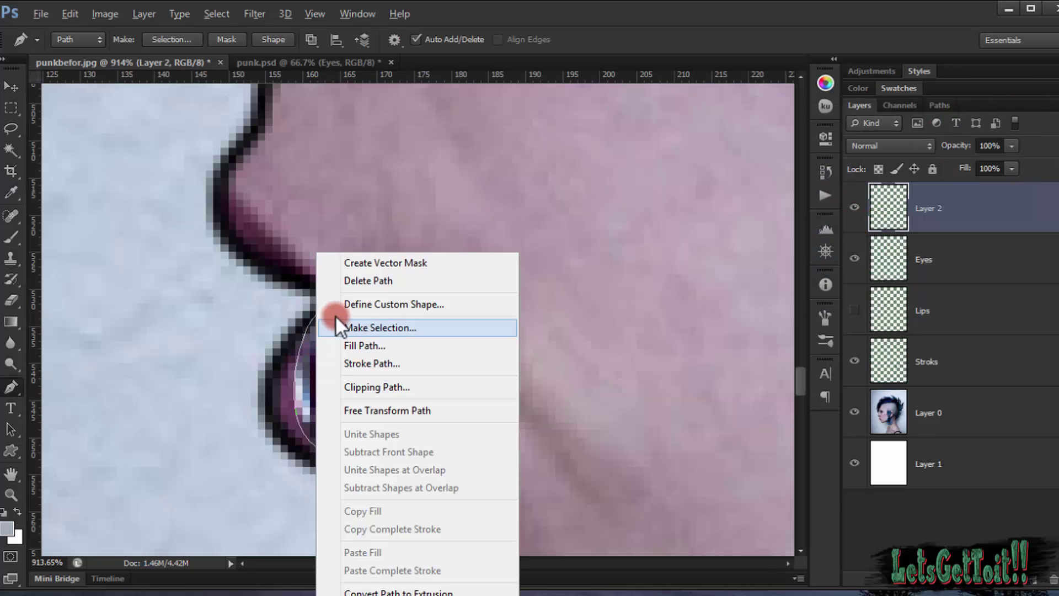
pyautogui.click(382, 347)
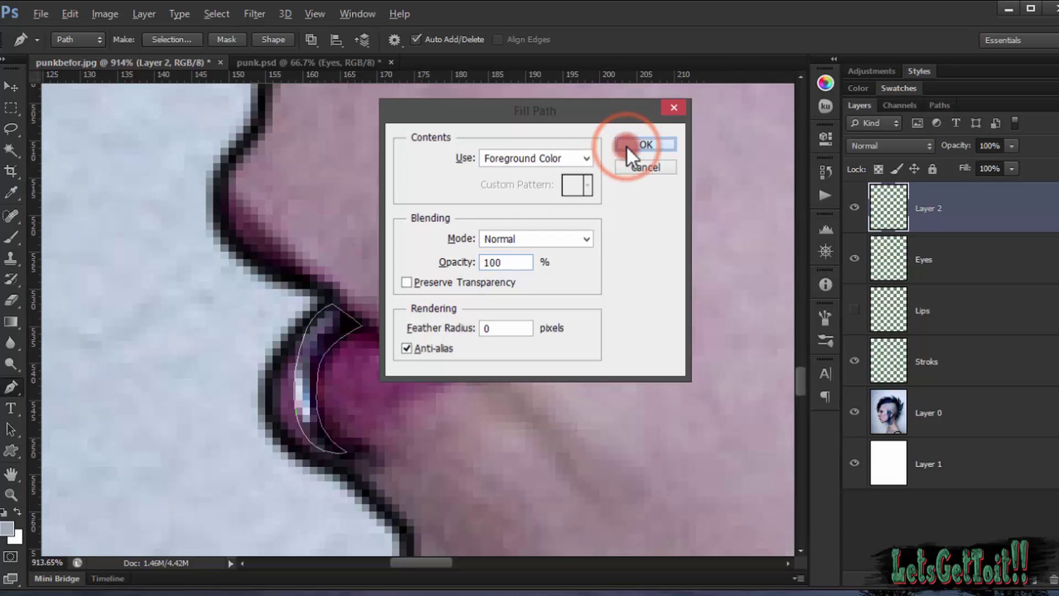
pyautogui.click(628, 145)
pyautogui.scroll(2, 358, 342)
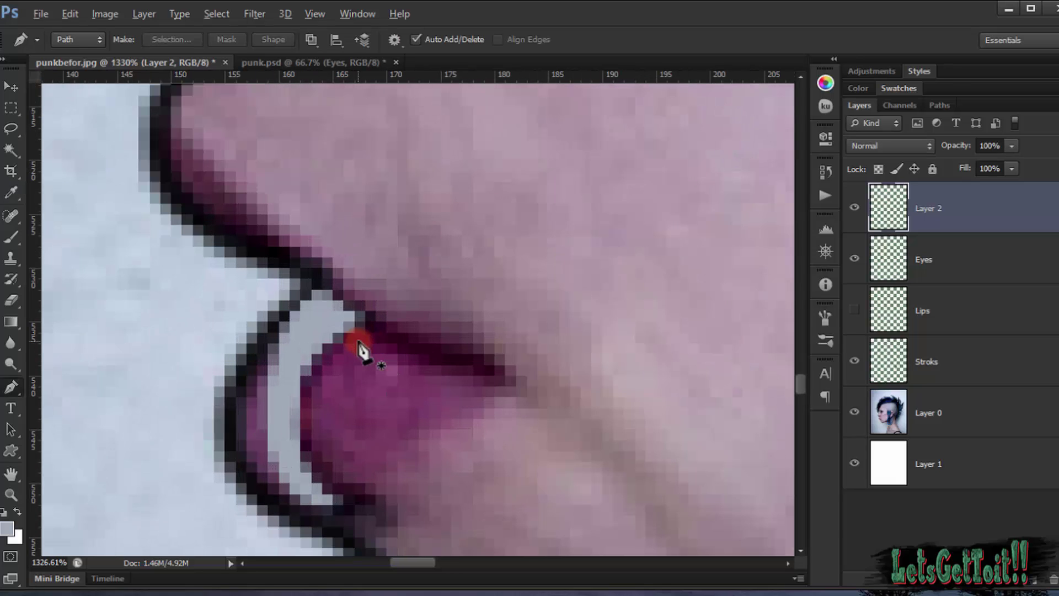
# Step: Show the Lips layer and hide the photo layer to check the ring against the traced lips
pyautogui.click(854, 309)
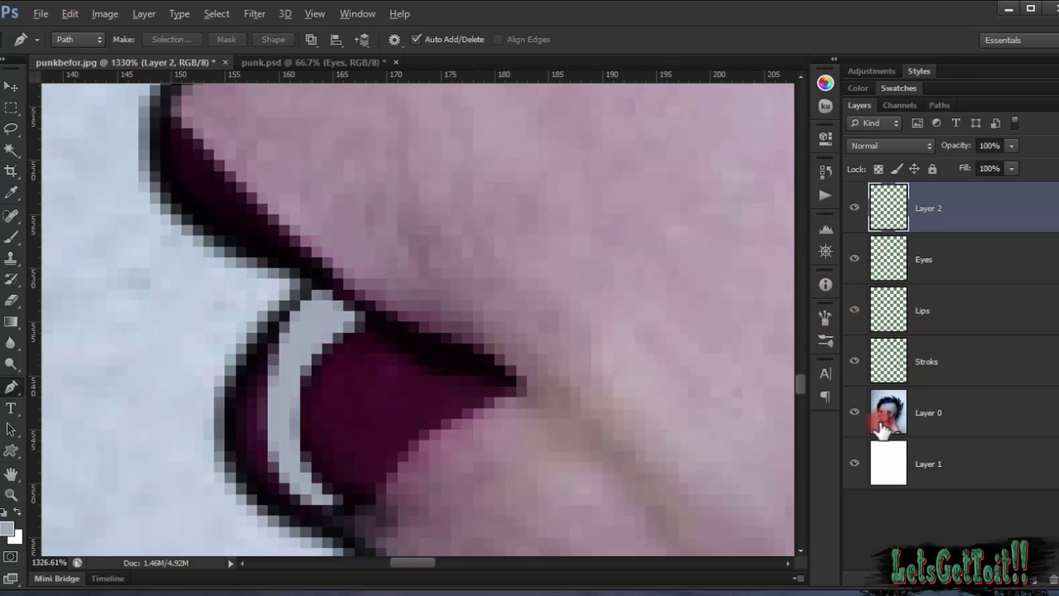
pyautogui.click(854, 413)
pyautogui.scroll(-8, 436, 367)
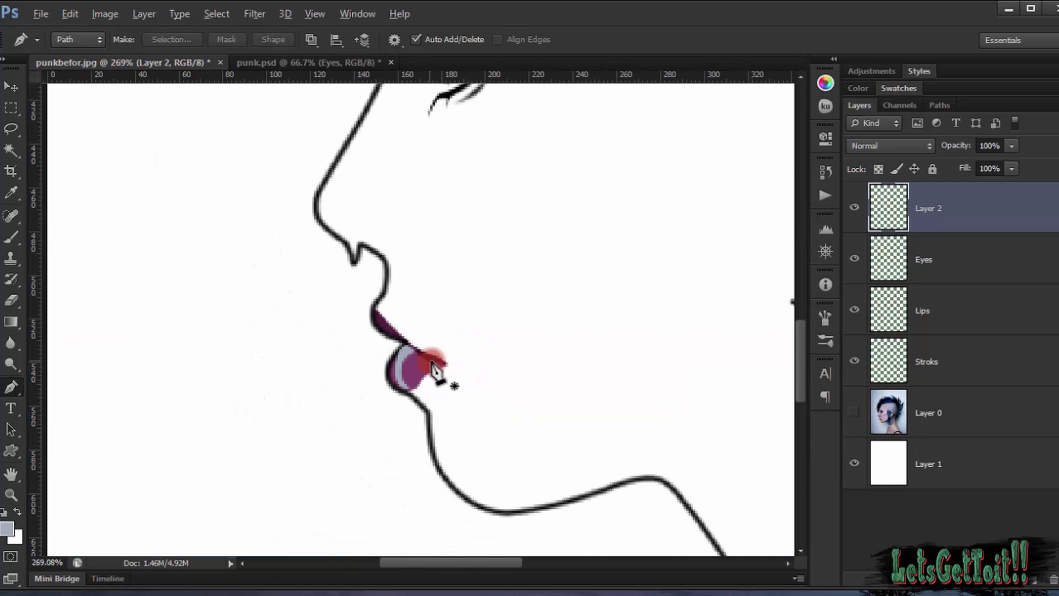
pyautogui.scroll(6, 422, 372)
pyautogui.click(389, 361)
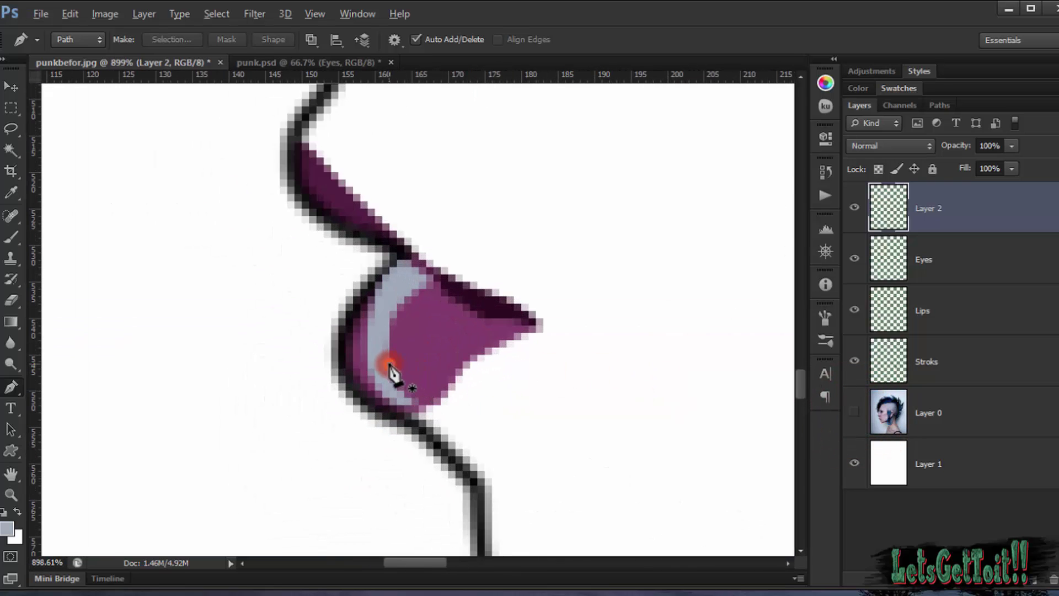
pyautogui.moveTo(418, 406); pyautogui.dragTo(446, 414)
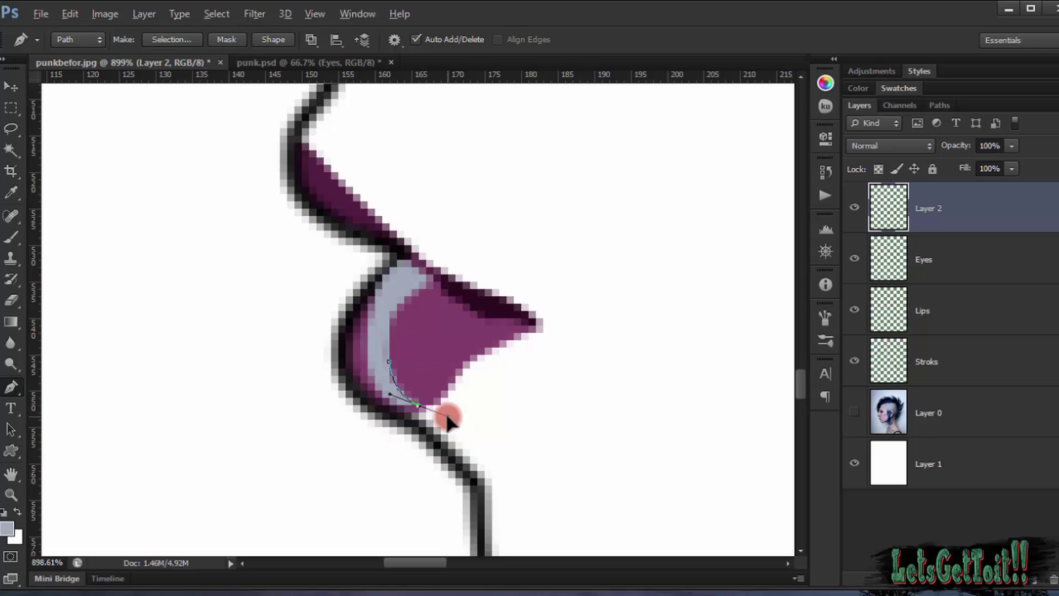
pyautogui.press('Delete')
pyautogui.press('Delete')
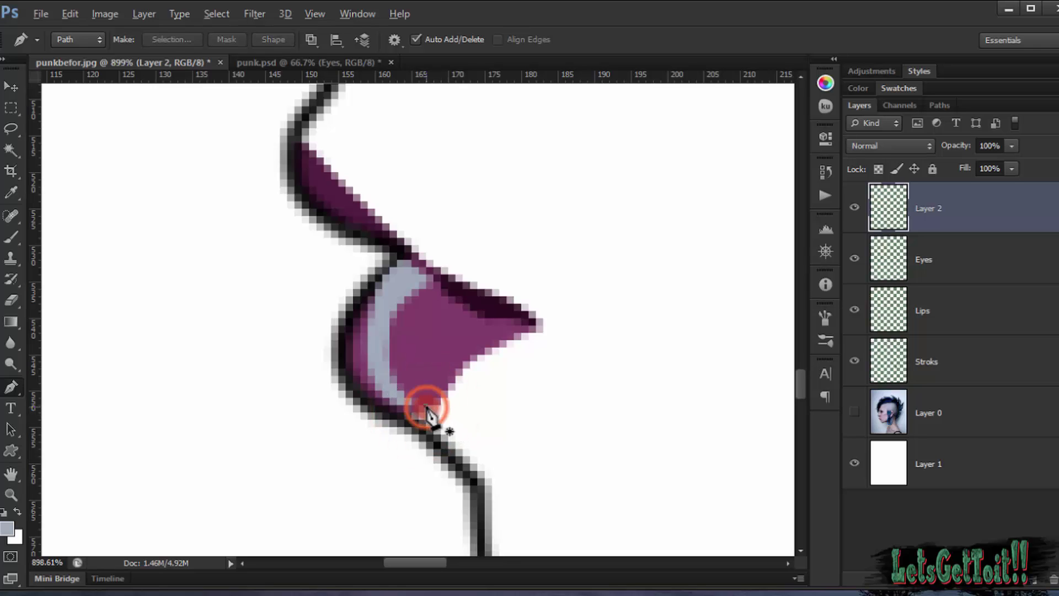
# Step: Extend the ring's lower end with a small closed Pen path filled with the foreground color at 100% opacity in Normal mode
pyautogui.moveTo(389, 376)
pyautogui.mouseDown()
pyautogui.moveTo(380, 350)
pyautogui.moveTo(374, 382)
pyautogui.mouseUp()
pyautogui.click(405, 419)
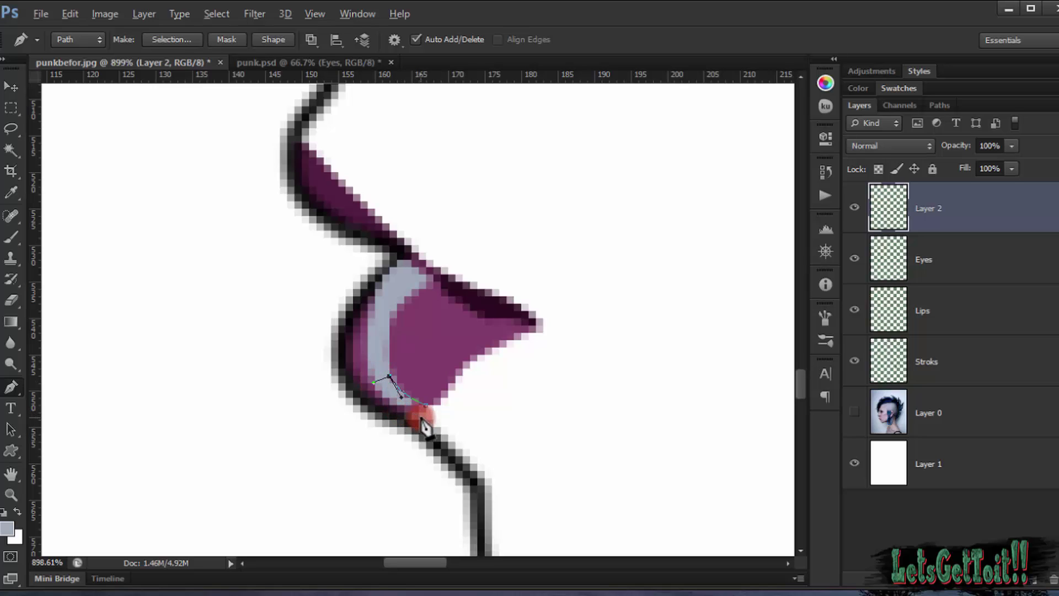
pyautogui.moveTo(417, 421)
pyautogui.mouseDown()
pyautogui.moveTo(456, 434)
pyautogui.moveTo(425, 411)
pyautogui.mouseUp()
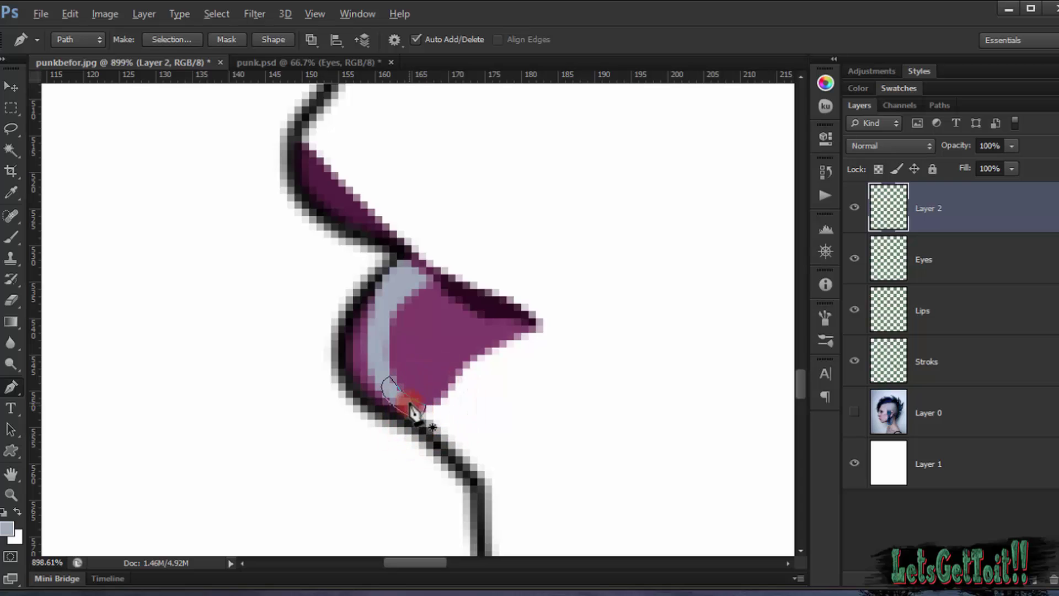
pyautogui.rightClick(420, 410)
pyautogui.click(480, 128)
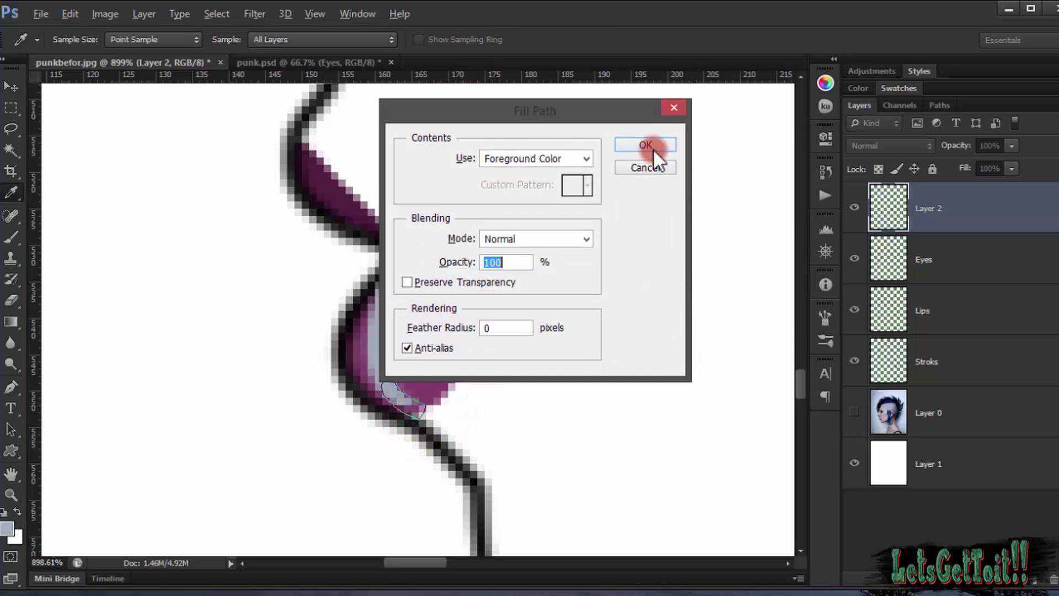
pyautogui.click(650, 146)
# Step: Examine the filled lip ring within the face outline, hiding and showing its layer once to compare
pyautogui.scroll(-6, 439, 247)
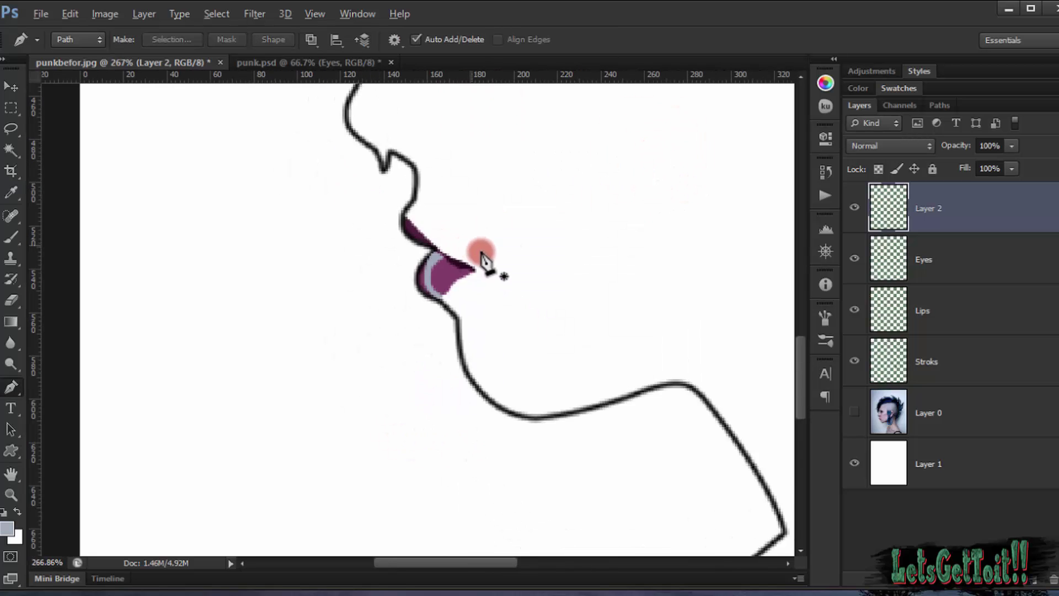
pyautogui.scroll(2, 519, 263)
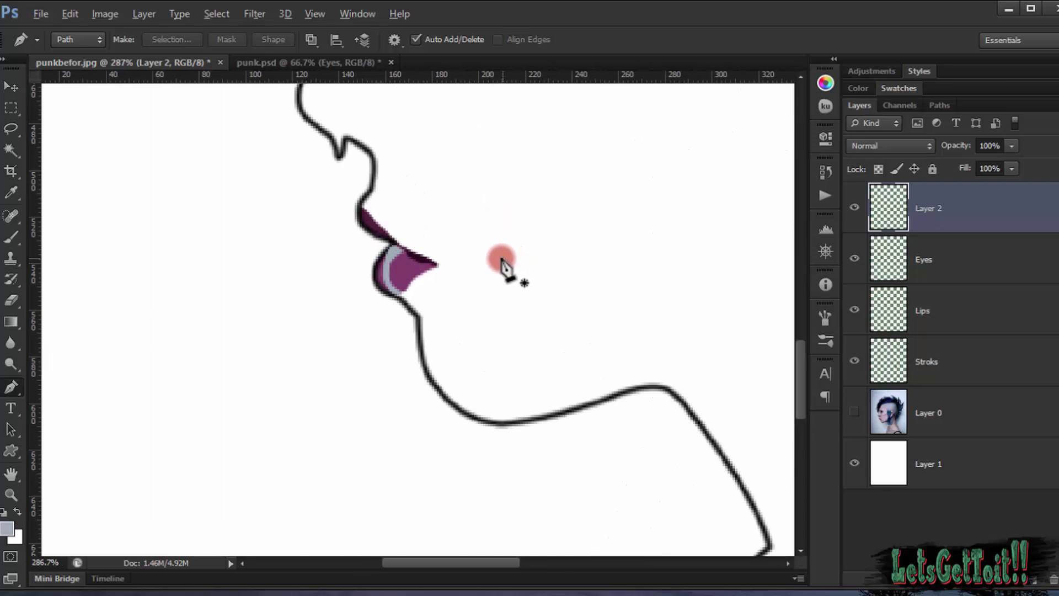
pyautogui.scroll(-2, 496, 263)
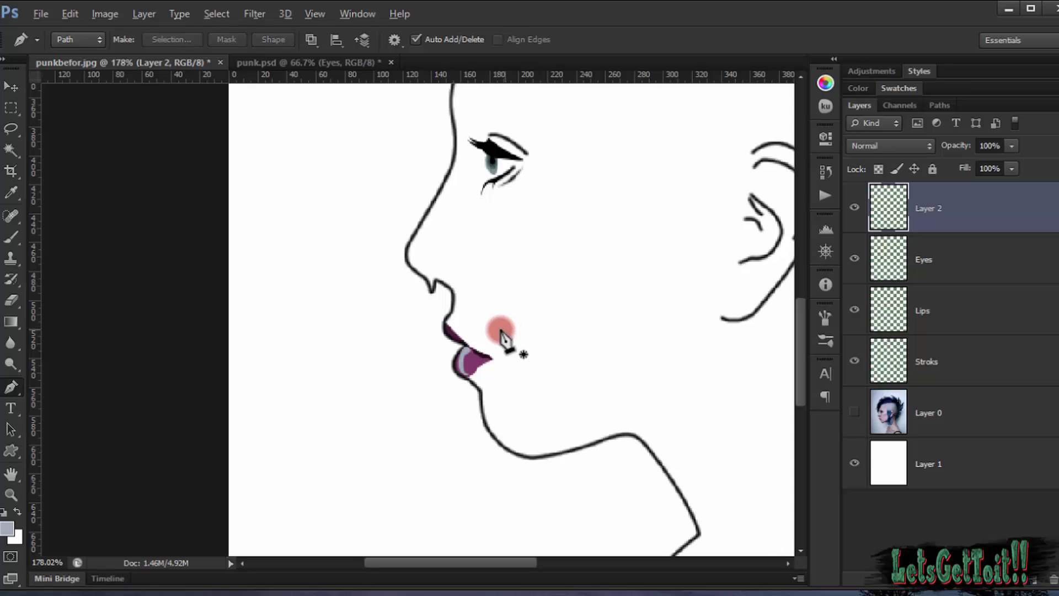
pyautogui.scroll(4, 475, 402)
pyautogui.moveTo(466, 349); pyautogui.dragTo(442, 504)
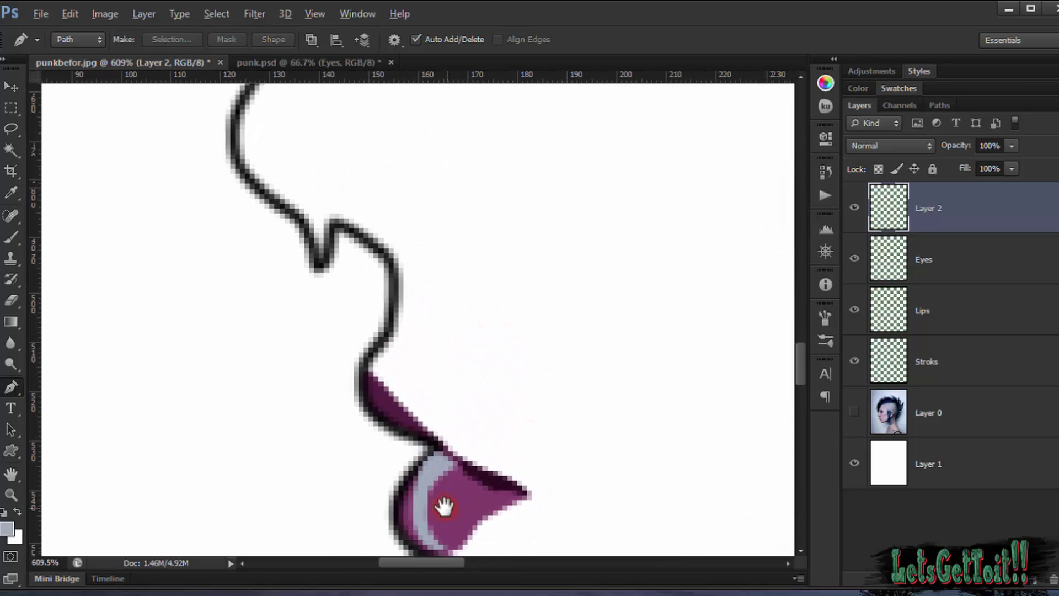
pyautogui.click(858, 209)
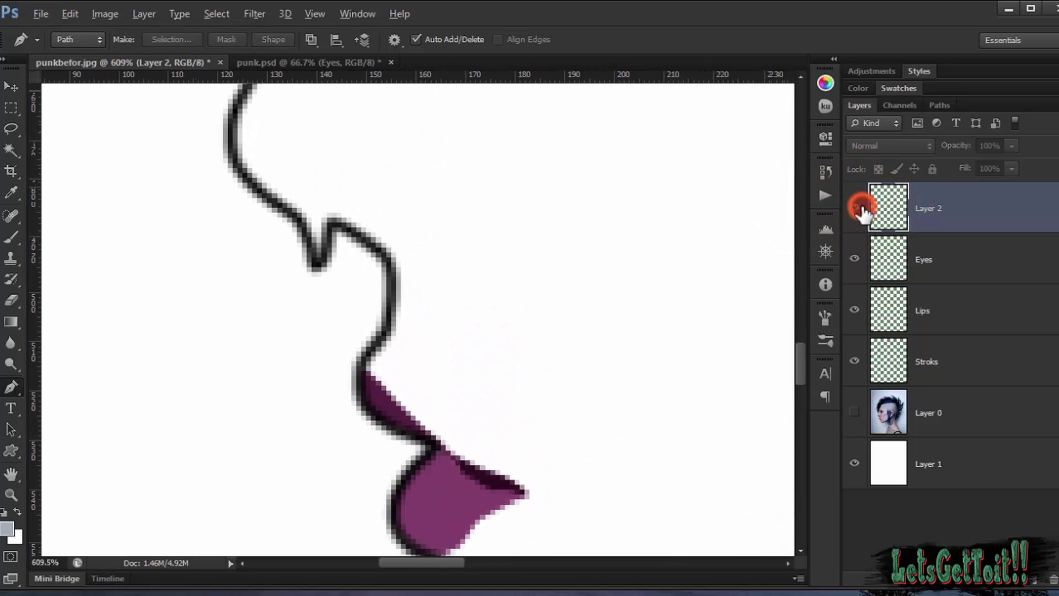
pyautogui.click(858, 209)
# Step: Show the photo layer and hide Layer 2 and Lips to expose the ring's highlight and shadow in the photo
pyautogui.click(854, 411)
pyautogui.click(858, 209)
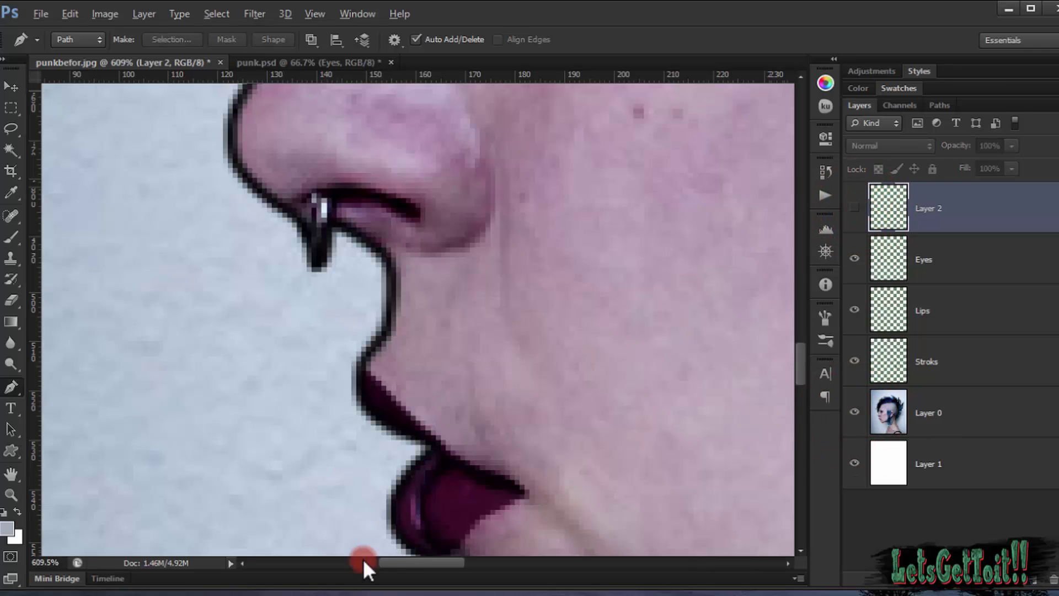
pyautogui.scroll(3, 520, 467)
pyautogui.moveTo(498, 466); pyautogui.dragTo(357, 384)
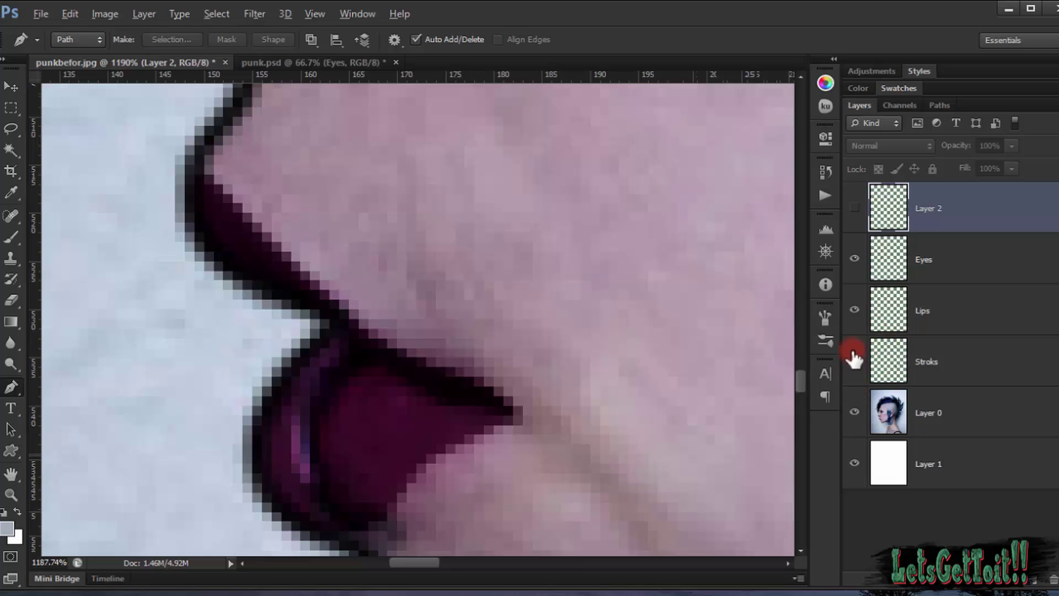
pyautogui.click(854, 310)
pyautogui.scroll(2, 355, 355)
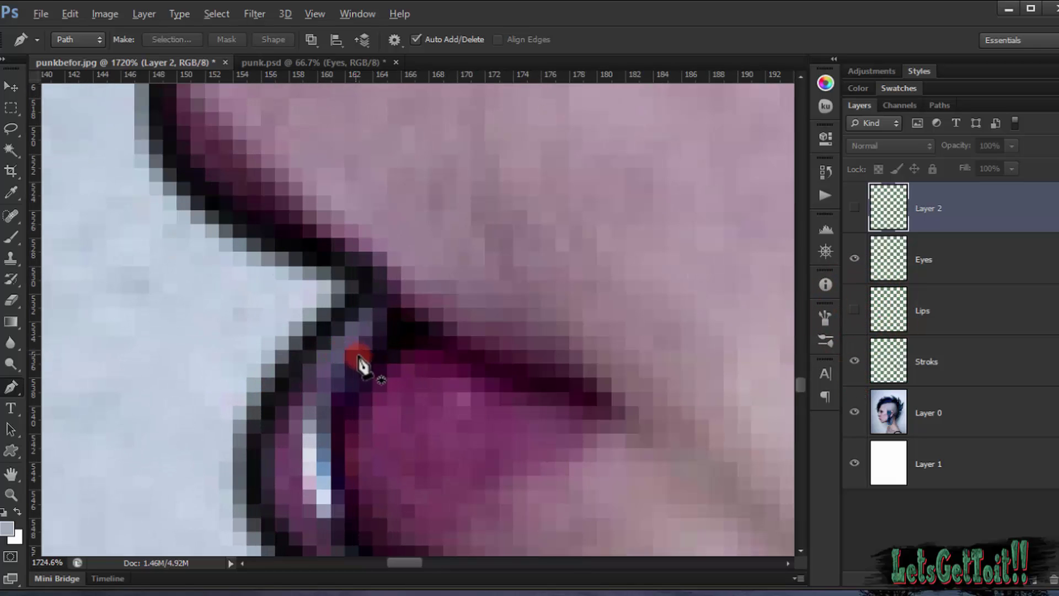
# Step: Create a new layer above Layer 2 and set up the Brush with a black foreground color for the ring's shadow
pyautogui.click(425, 333)
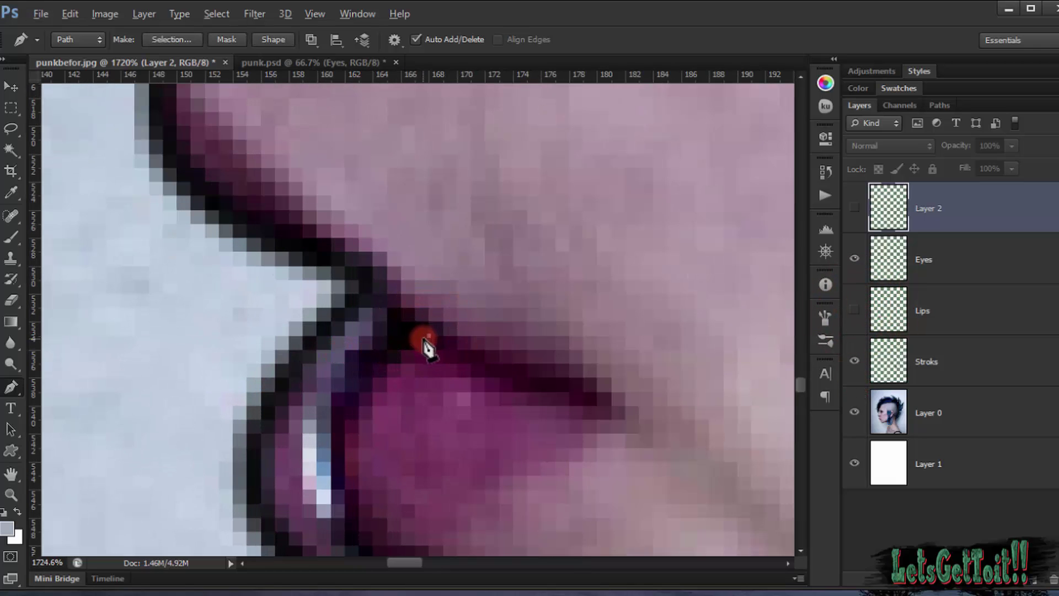
pyautogui.click(11, 237)
pyautogui.scroll(-1, 385, 331)
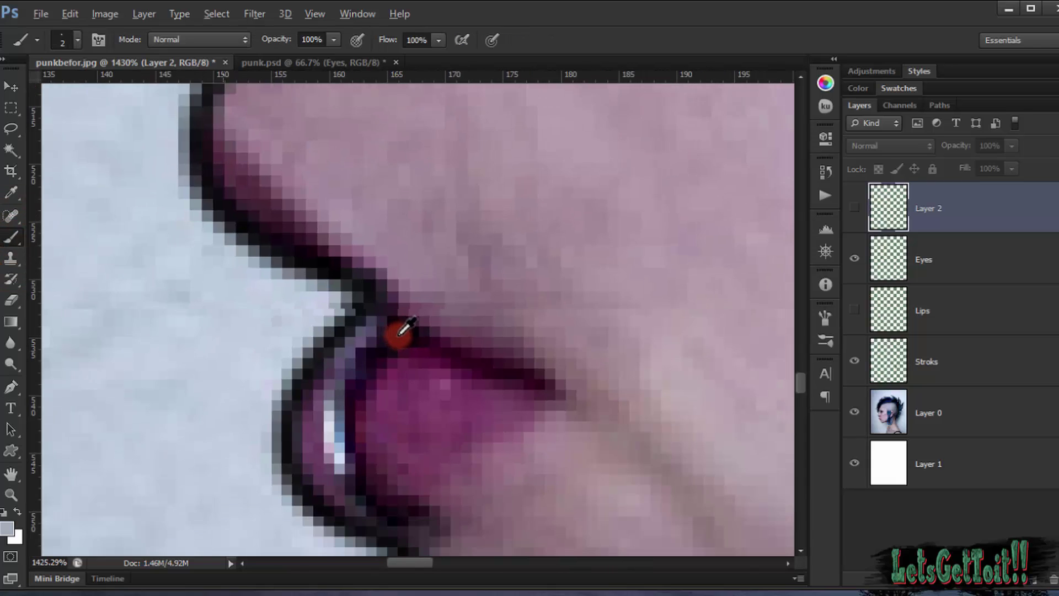
pyautogui.scroll(2, 381, 331)
pyautogui.rightClick(398, 345)
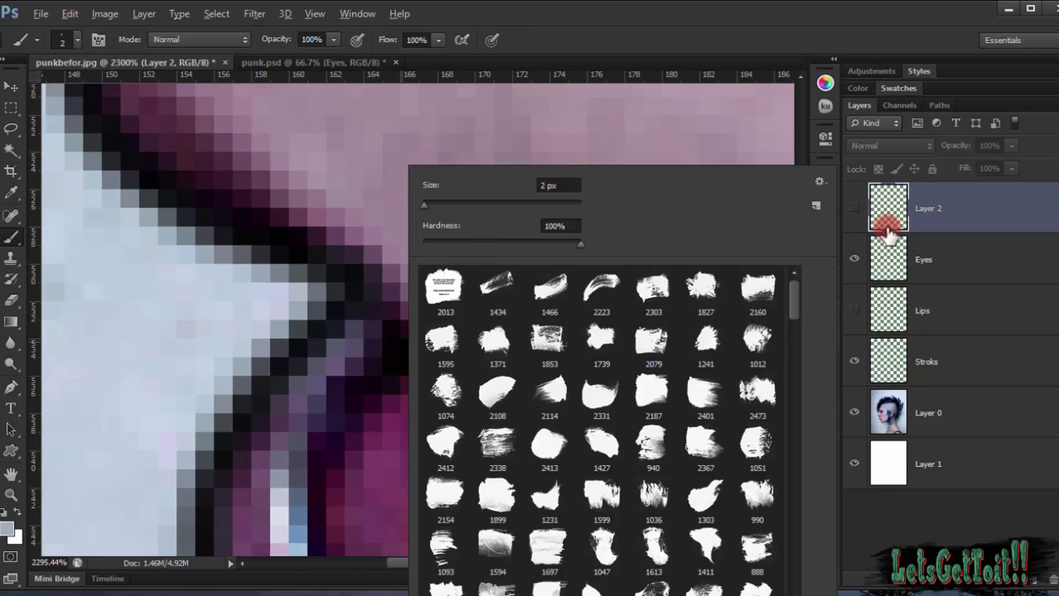
pyautogui.click(921, 229)
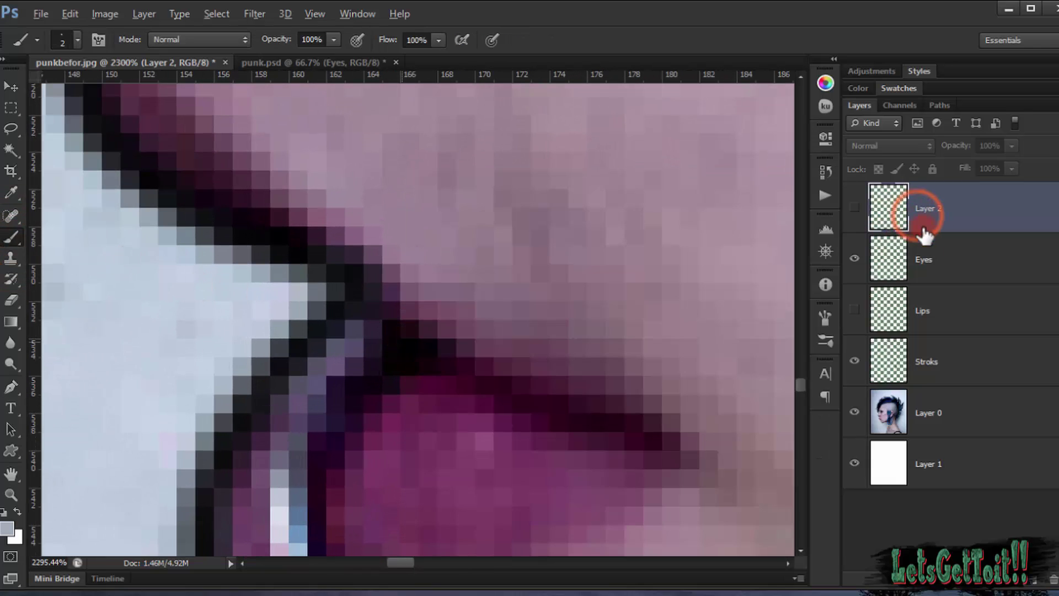
pyautogui.click(855, 207)
pyautogui.click(854, 207)
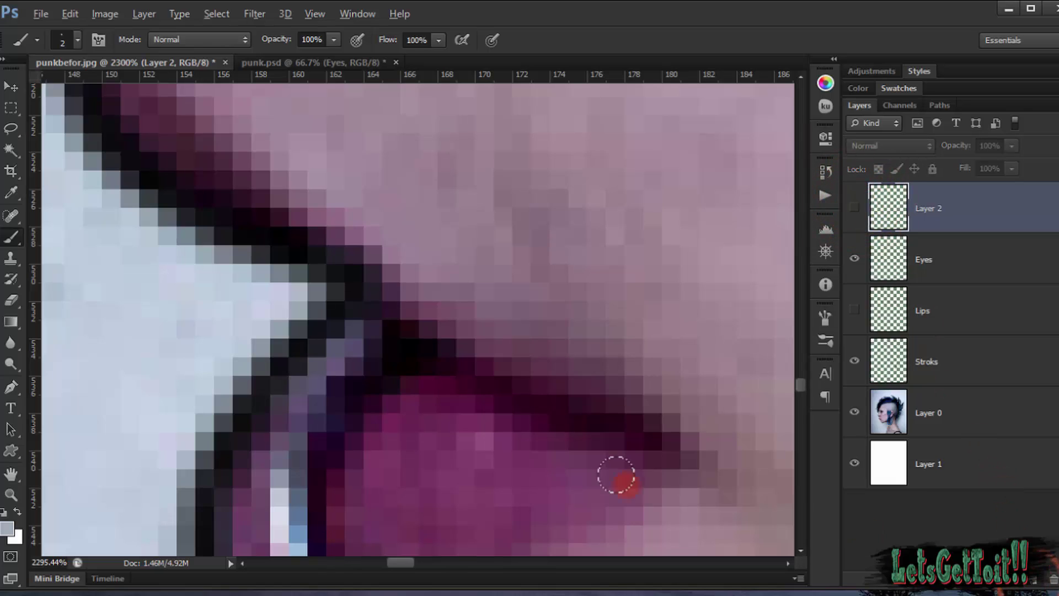
pyautogui.hotkey('ctrl', 'shift', 'alt', 'n')
pyautogui.click(11, 394)
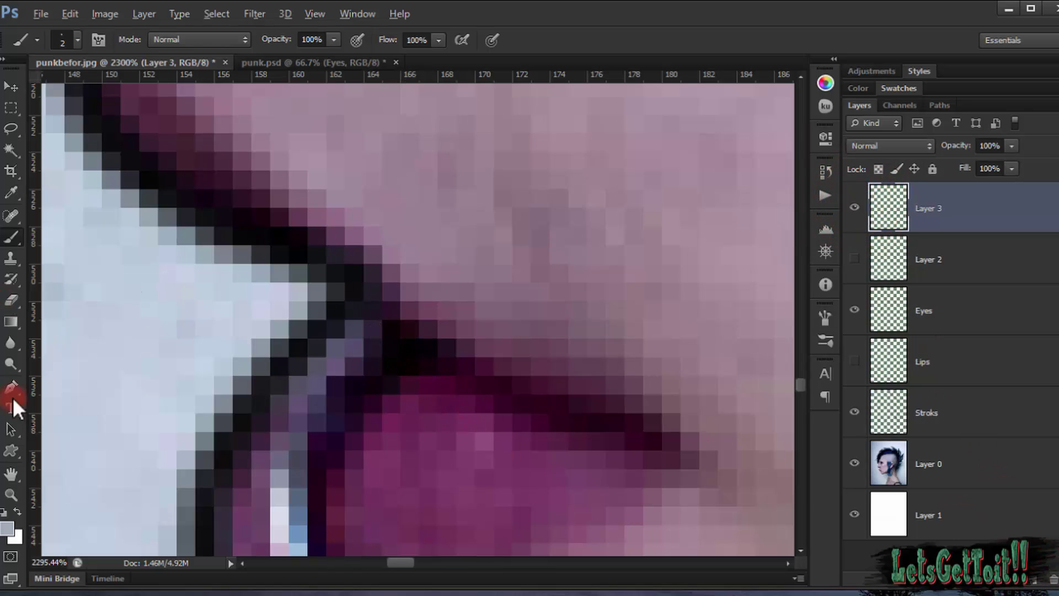
# Step: Paint the dark shadow beside the lip ring's upper end with a 2 px black brush at 100% hardness
pyautogui.click(402, 365)
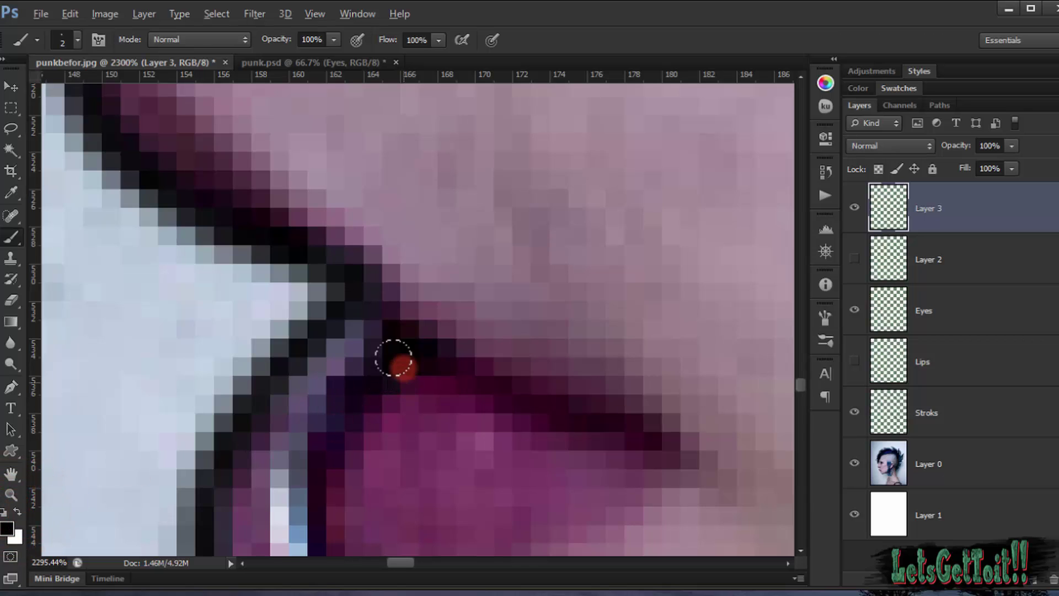
pyautogui.moveTo(396, 341)
pyautogui.mouseDown()
pyautogui.moveTo(328, 421)
pyautogui.moveTo(375, 239)
pyautogui.mouseUp()
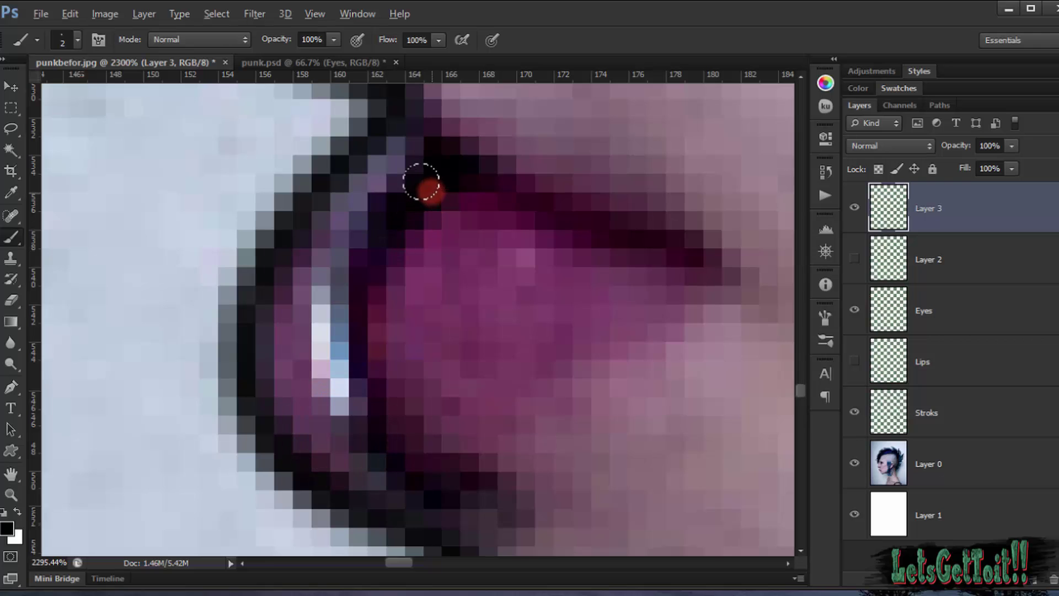
pyautogui.click(423, 155)
pyautogui.moveTo(432, 163); pyautogui.dragTo(416, 175)
# Step: Reduce the brush size to 1 px and paint a thin black shadow along the ring's inner edge down to its lower end
pyautogui.scroll(-5, 417, 188)
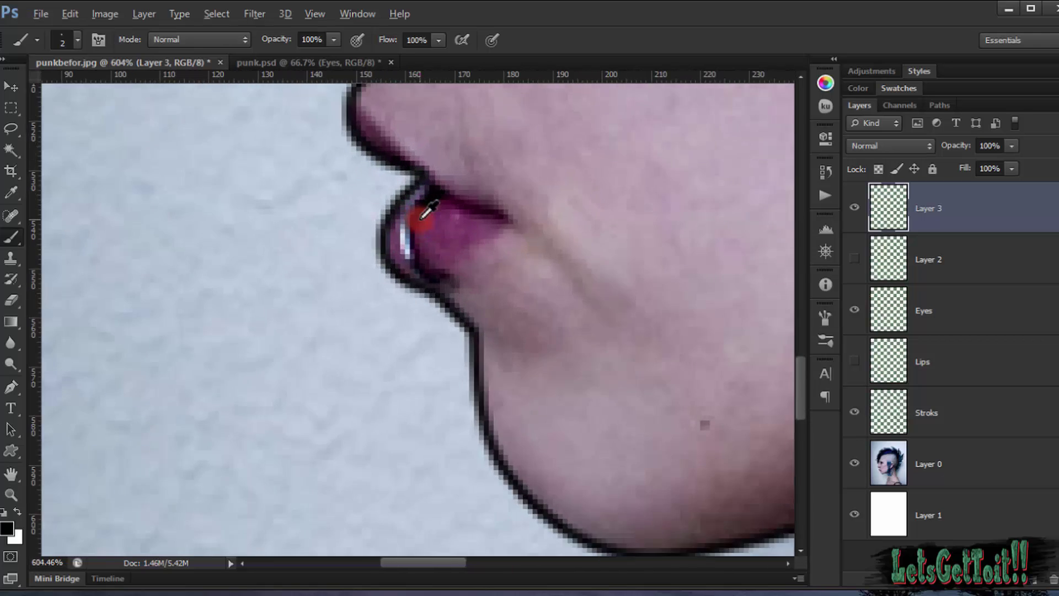
pyautogui.scroll(2, 422, 217)
pyautogui.rightClick(448, 206)
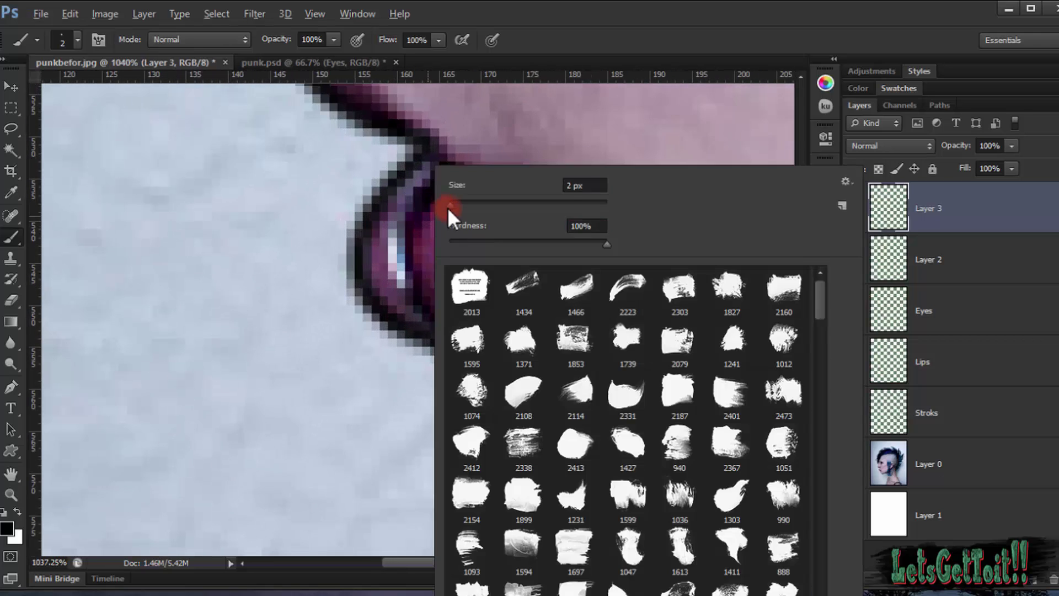
pyautogui.click(419, 228)
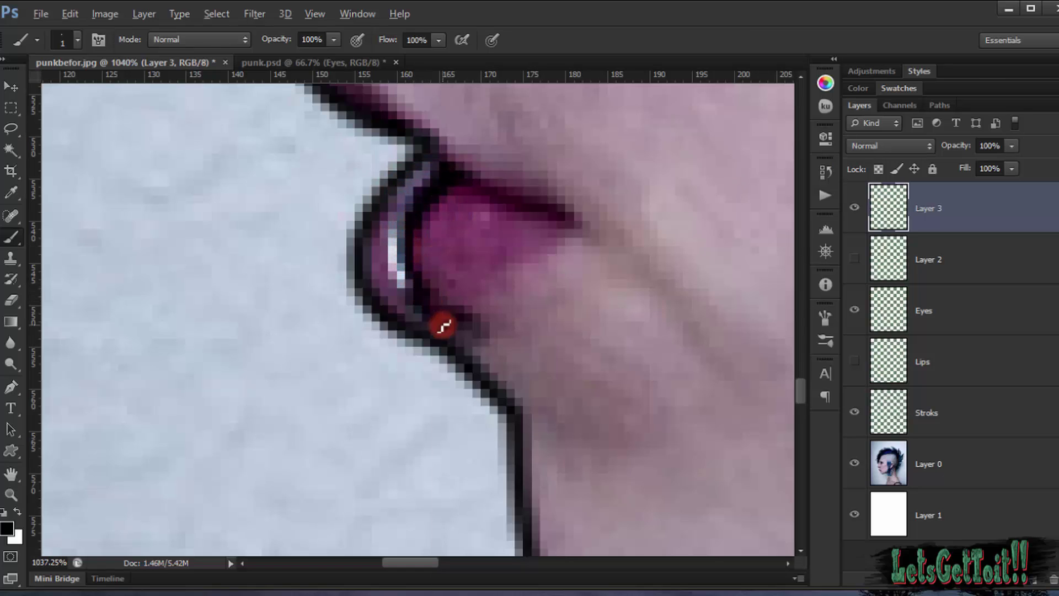
pyautogui.hotkey('ctrl', 'z')
pyautogui.moveTo(413, 218); pyautogui.dragTo(411, 230)
pyautogui.click(406, 262)
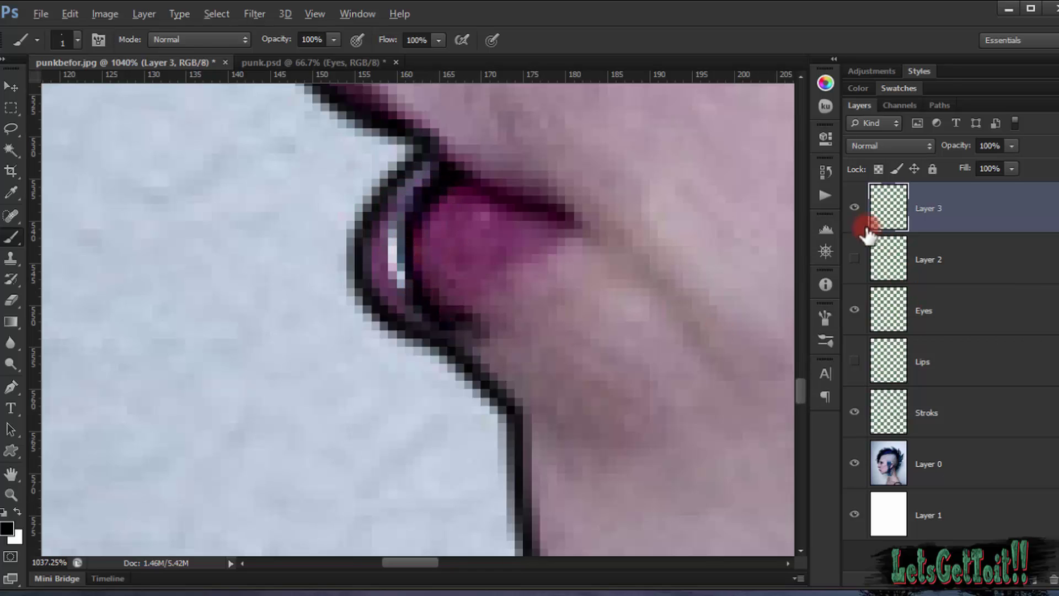
# Step: Hide the photo layer and show Layer 2 and Lips to check the shadow against the filled ring and lips
pyautogui.click(854, 463)
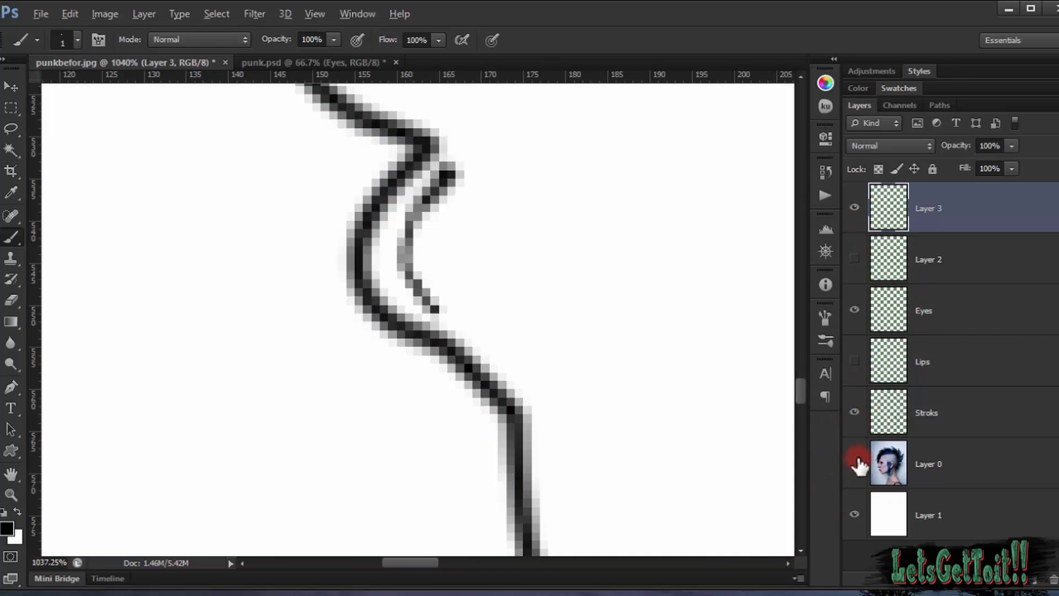
pyautogui.click(855, 258)
pyautogui.click(852, 262)
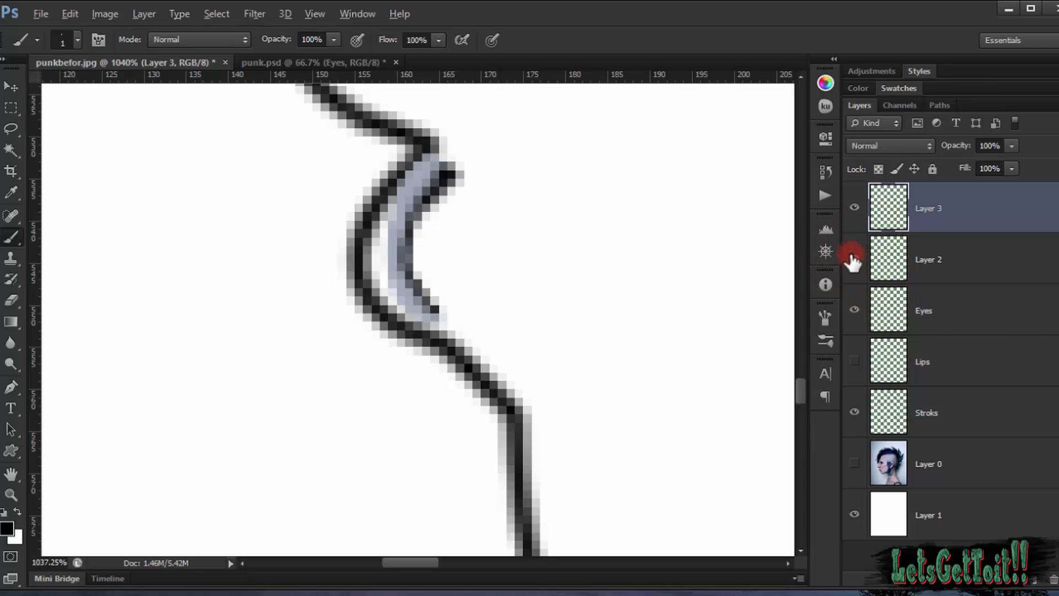
pyautogui.click(854, 361)
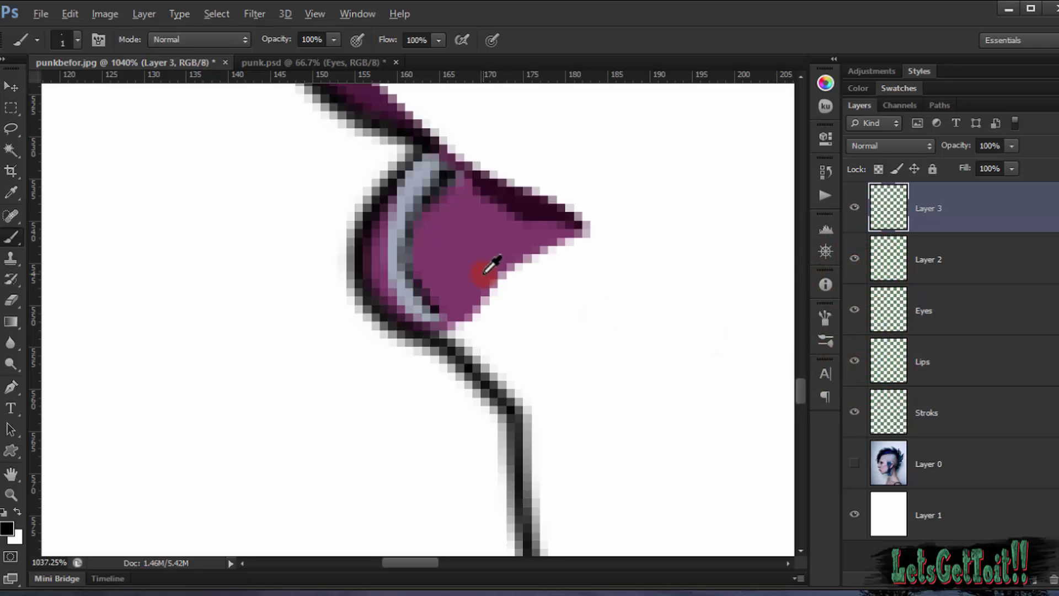
# Step: Examine the shaded lip ring both close up and within the whole face outline
pyautogui.scroll(-4, 485, 265)
pyautogui.scroll(-5, 489, 266)
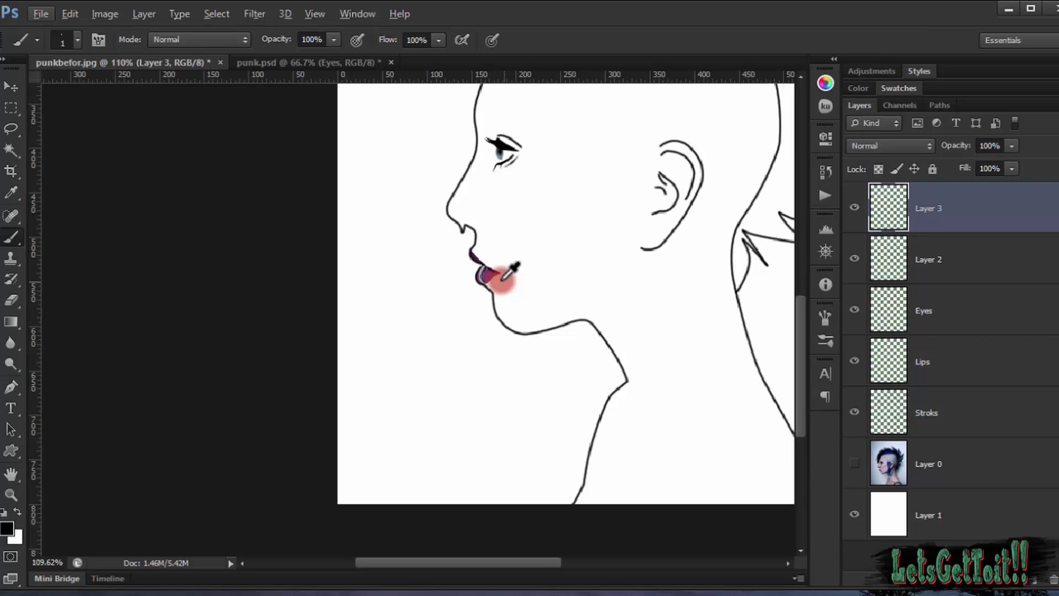
pyautogui.scroll(-1, 506, 273)
pyautogui.scroll(5, 497, 275)
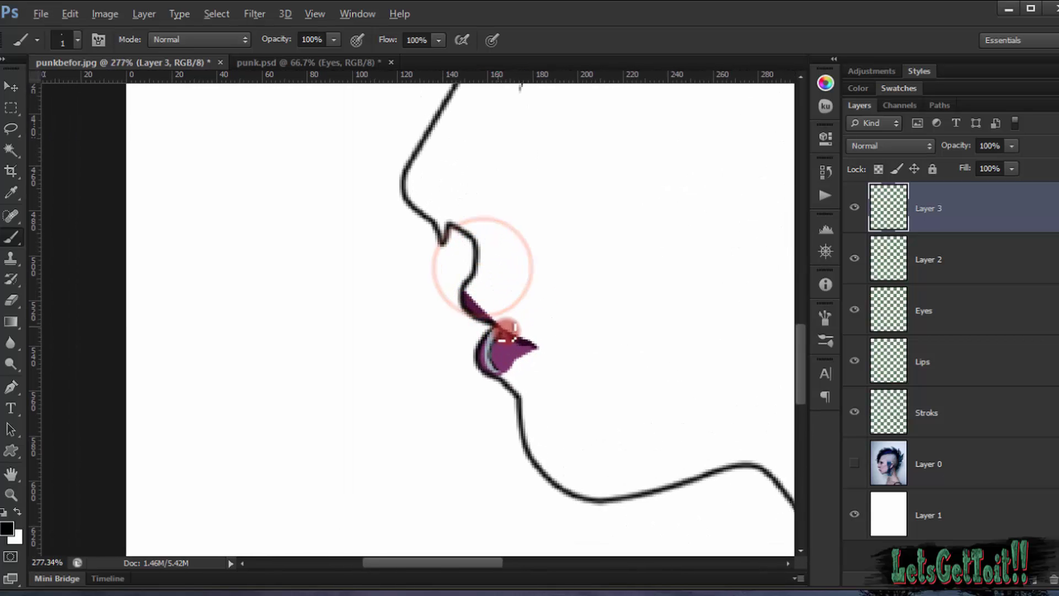
pyautogui.scroll(5, 505, 330)
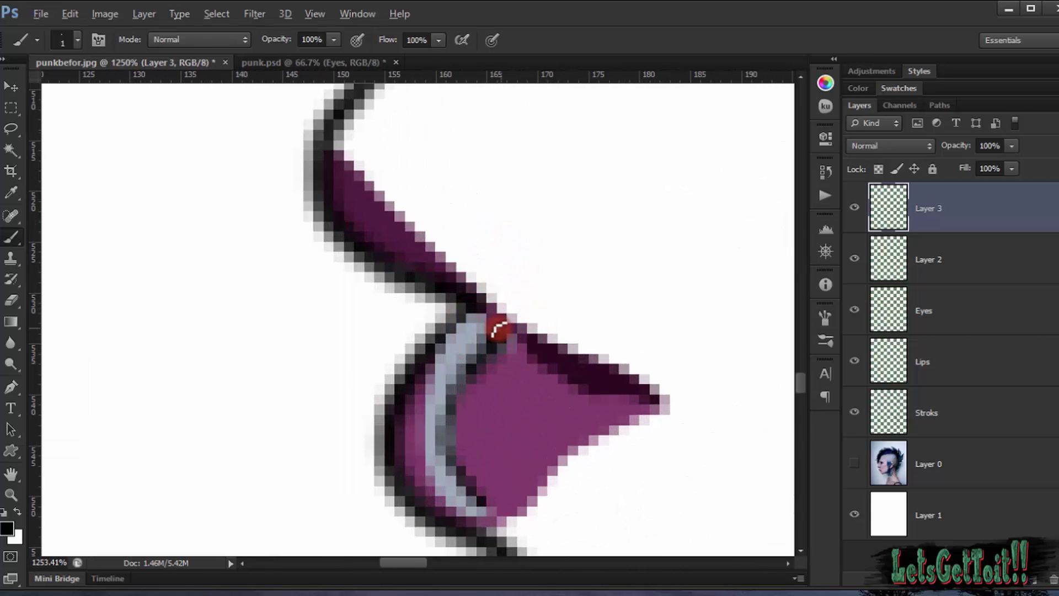
pyautogui.scroll(-8, 498, 330)
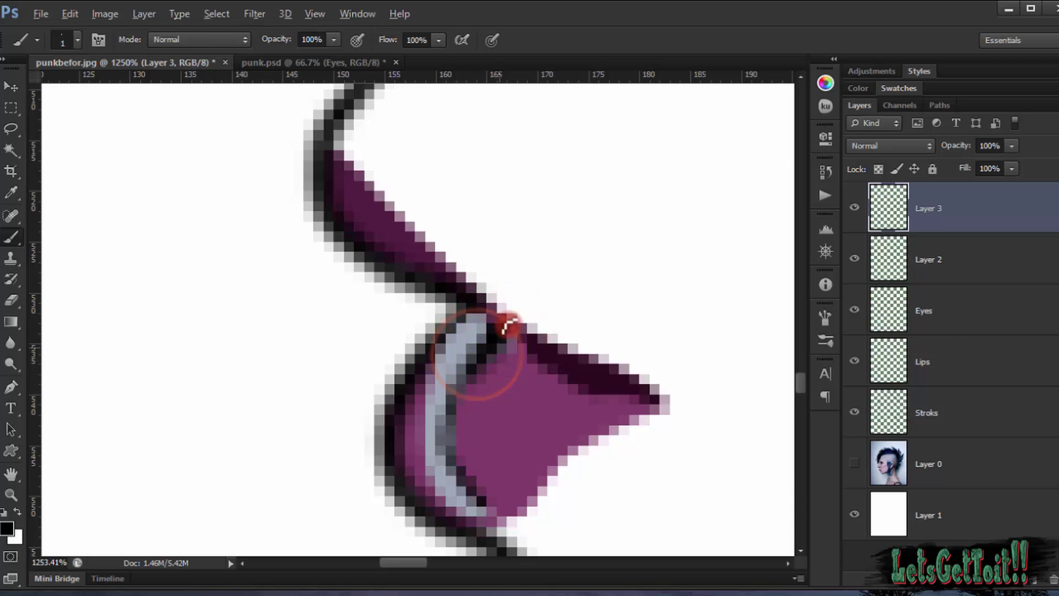
pyautogui.scroll(-2, 556, 294)
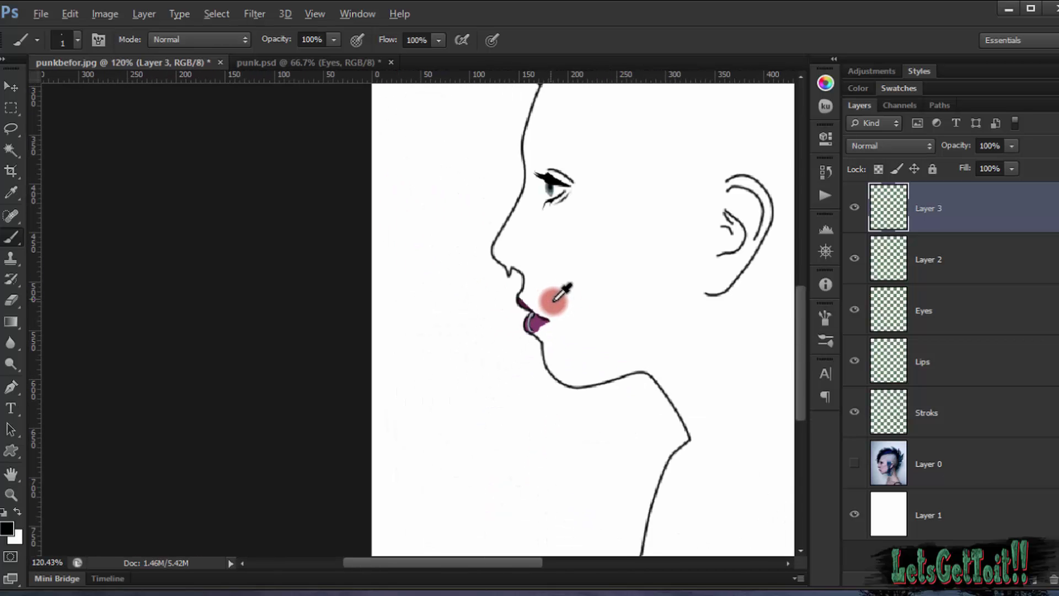
pyautogui.scroll(-1, 562, 300)
pyautogui.scroll(10, 562, 304)
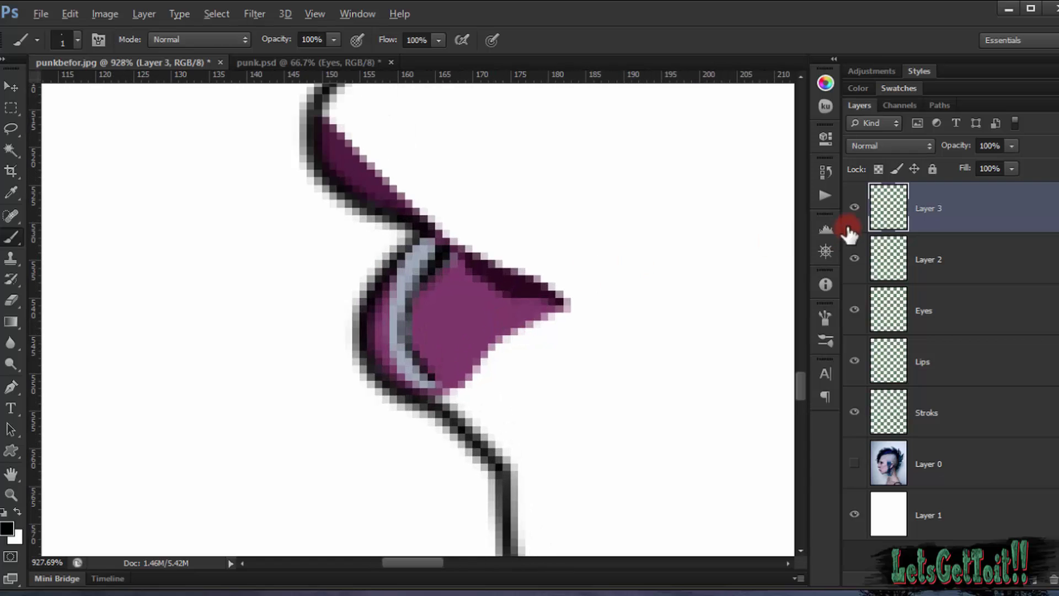
# Step: Show the photo layer, hide Lips and Layer 2 to expose the ring's highlight, and make white the foreground color
pyautogui.click(854, 463)
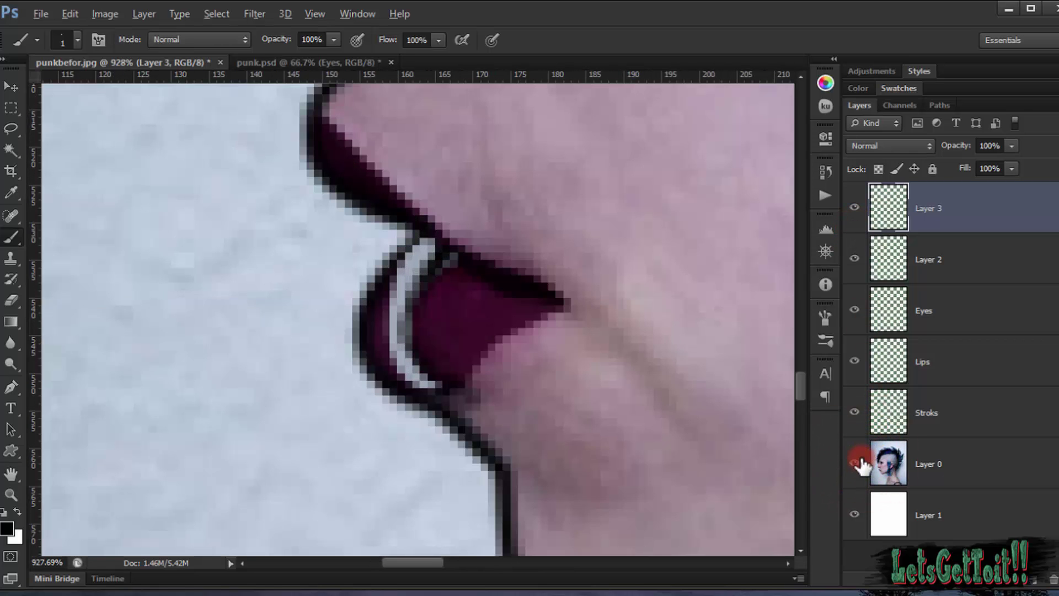
pyautogui.scroll(3, 473, 279)
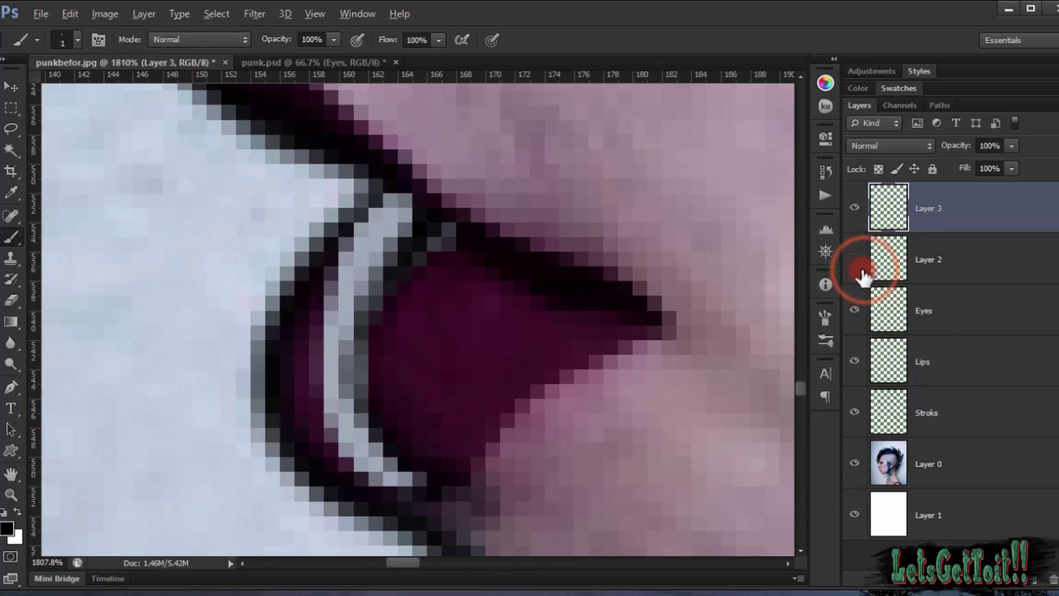
pyautogui.click(855, 259)
pyautogui.click(855, 259)
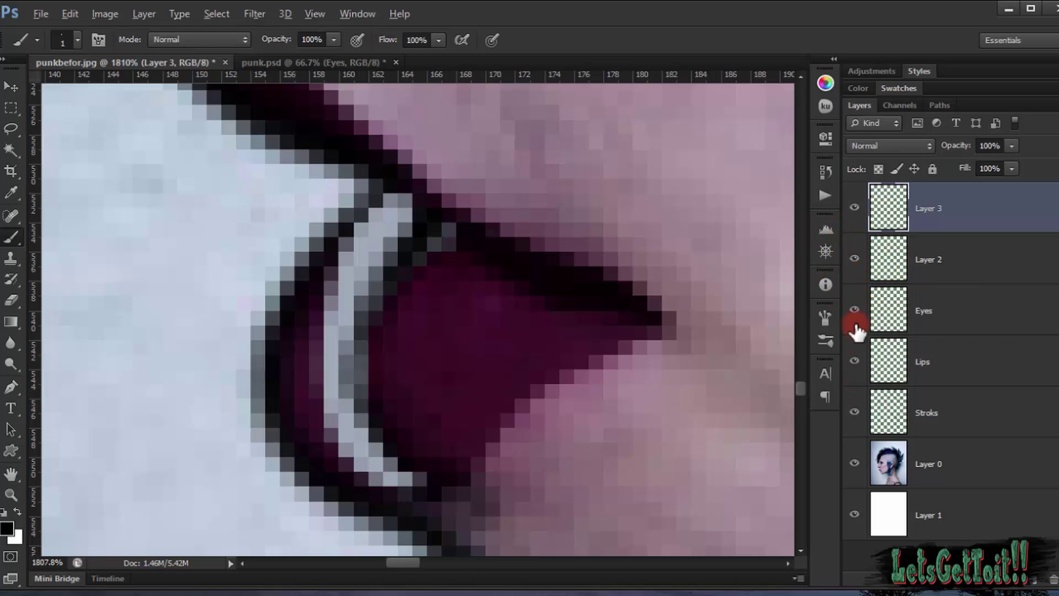
pyautogui.click(854, 361)
pyautogui.scroll(2, 390, 220)
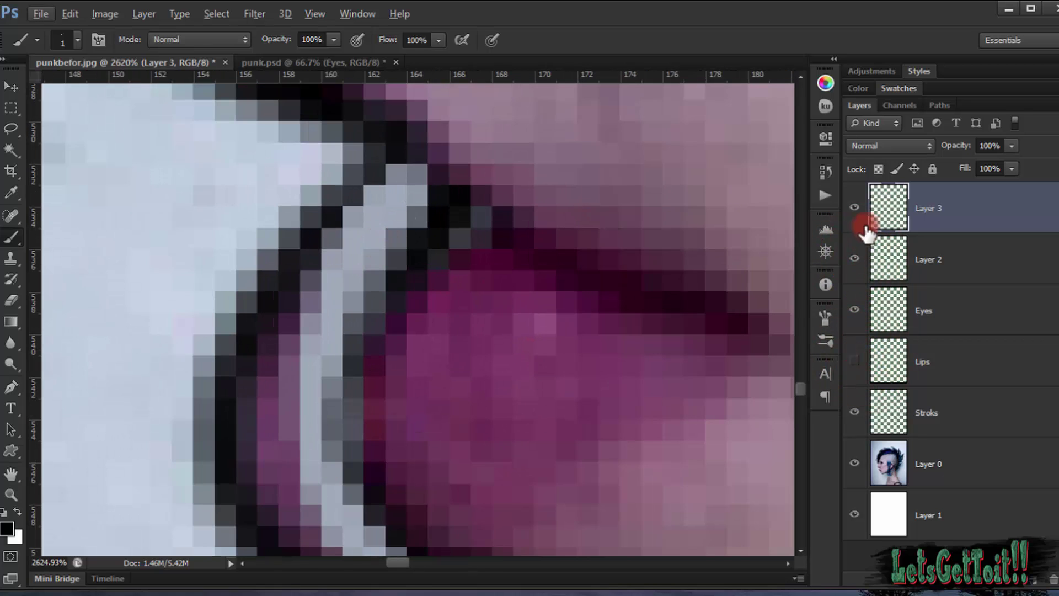
pyautogui.click(17, 511)
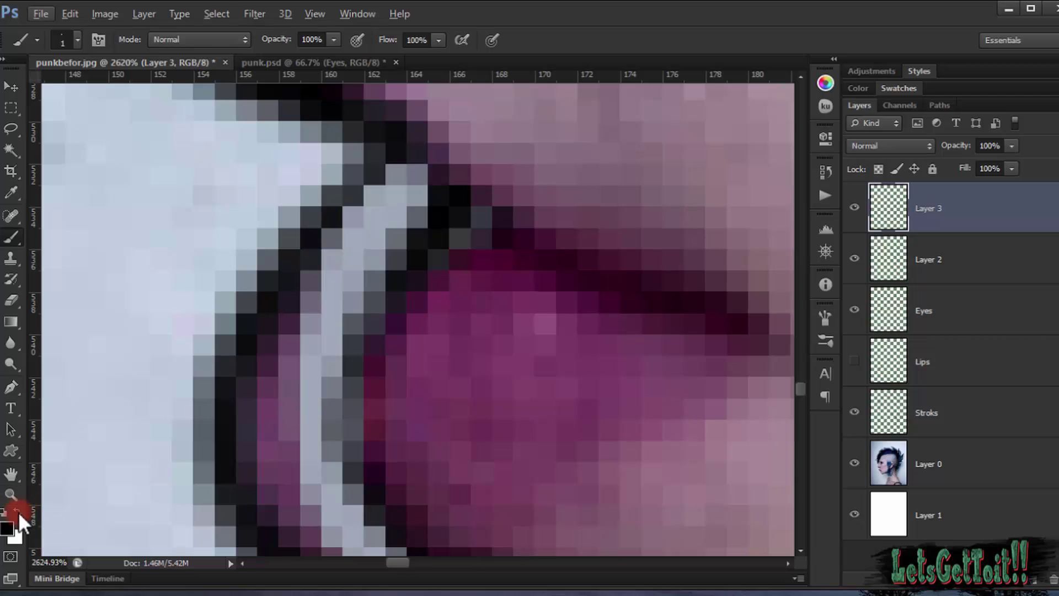
pyautogui.click(855, 259)
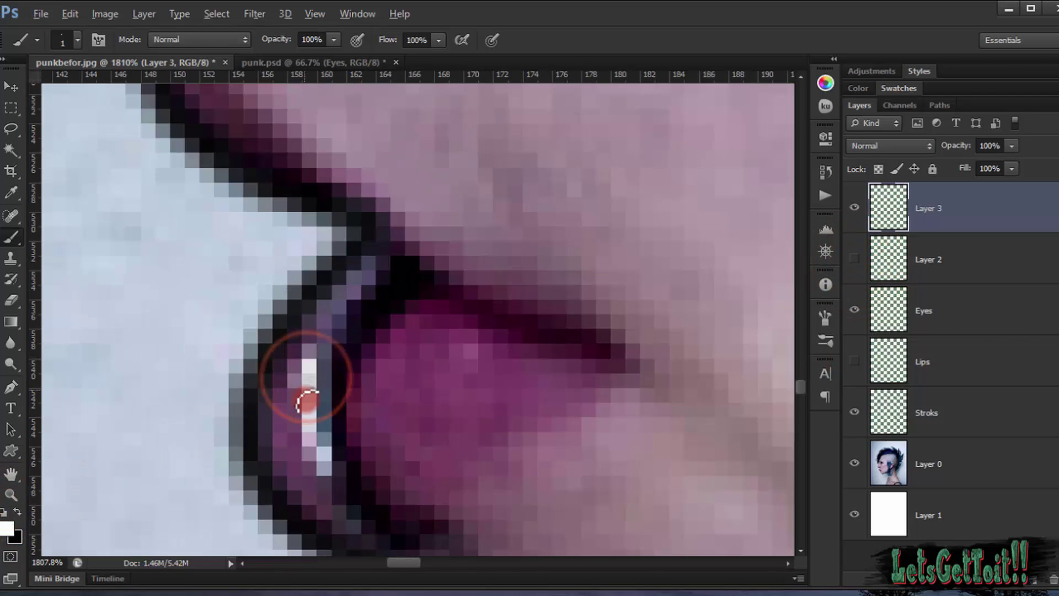
# Step: Lower the 1 px brush's hardness and paint a white highlight down the ring, following the bright reflection in the photo
pyautogui.rightClick(319, 370)
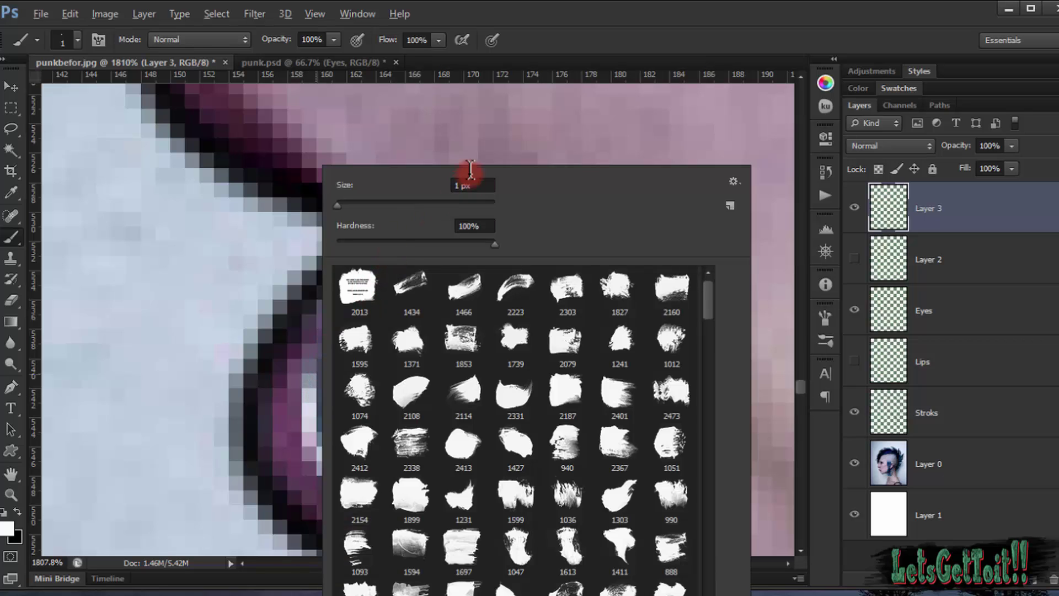
pyautogui.moveTo(494, 244); pyautogui.dragTo(393, 244)
pyautogui.click(596, 30)
pyautogui.click(310, 380)
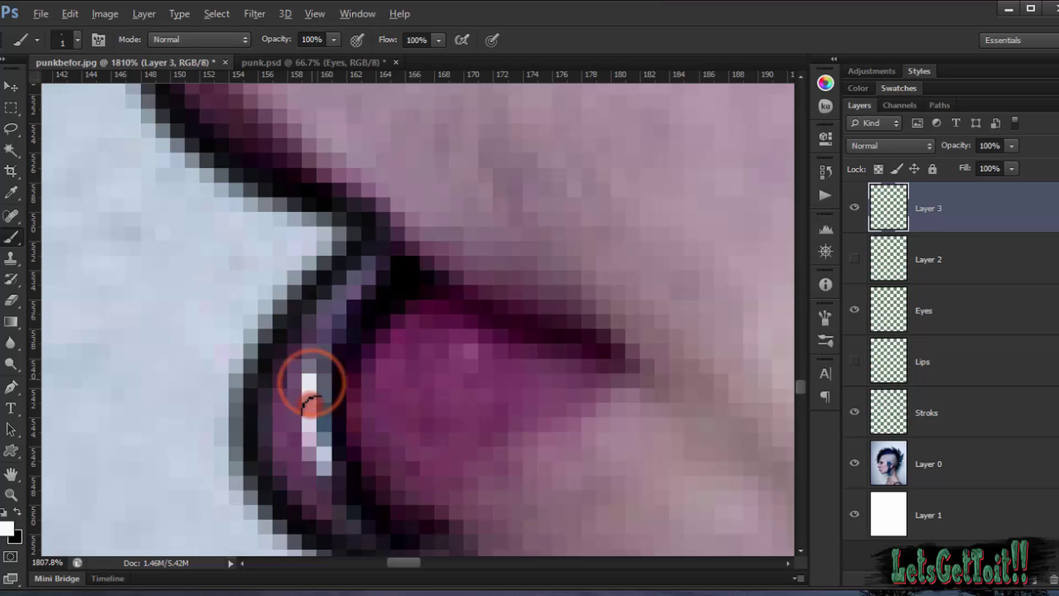
pyautogui.click(307, 408)
pyautogui.click(313, 441)
pyautogui.click(322, 467)
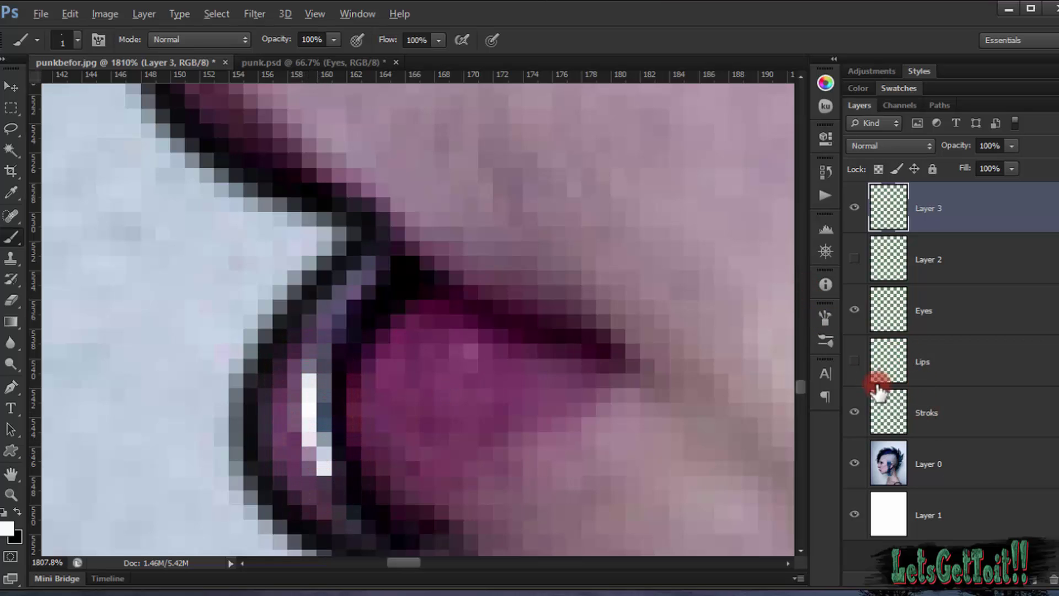
# Step: Show the Lips layer and Layer 2, and extend the upper end of the ring's white highlight with a brush dab
pyautogui.click(854, 360)
pyautogui.click(854, 258)
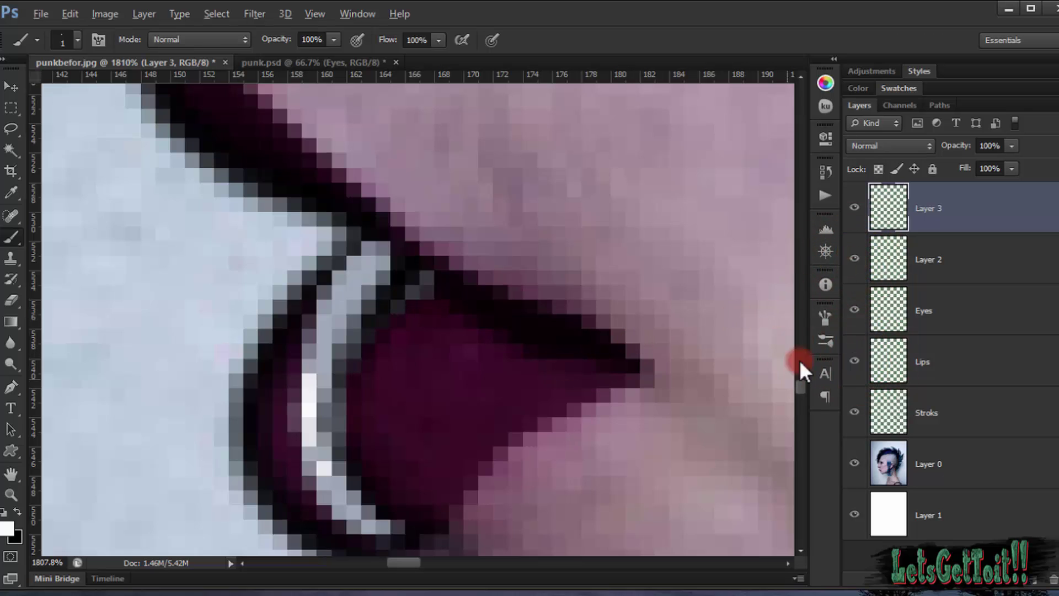
pyautogui.click(310, 366)
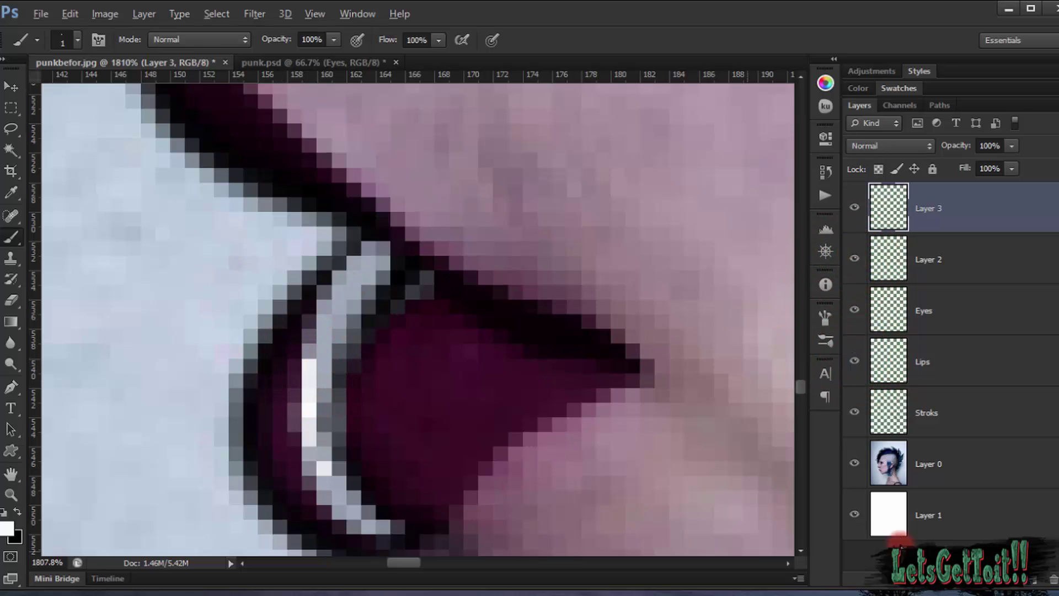
# Step: Hide the photo layer and examine the highlighted lip ring together with the traced lips and nose outline
pyautogui.click(853, 463)
pyautogui.scroll(-5, 359, 386)
pyautogui.scroll(-3, 507, 389)
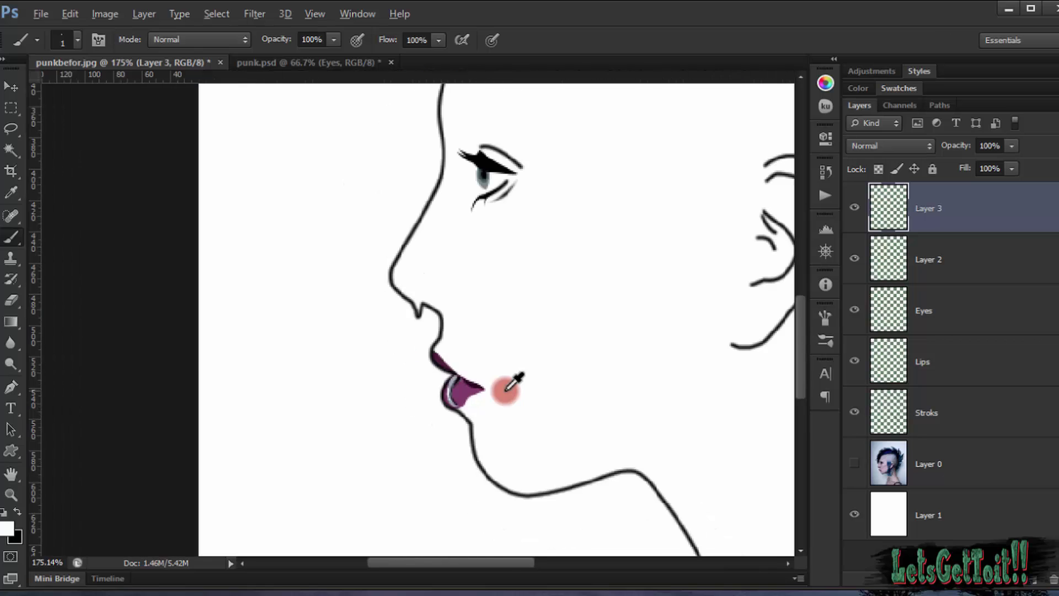
pyautogui.scroll(8, 465, 421)
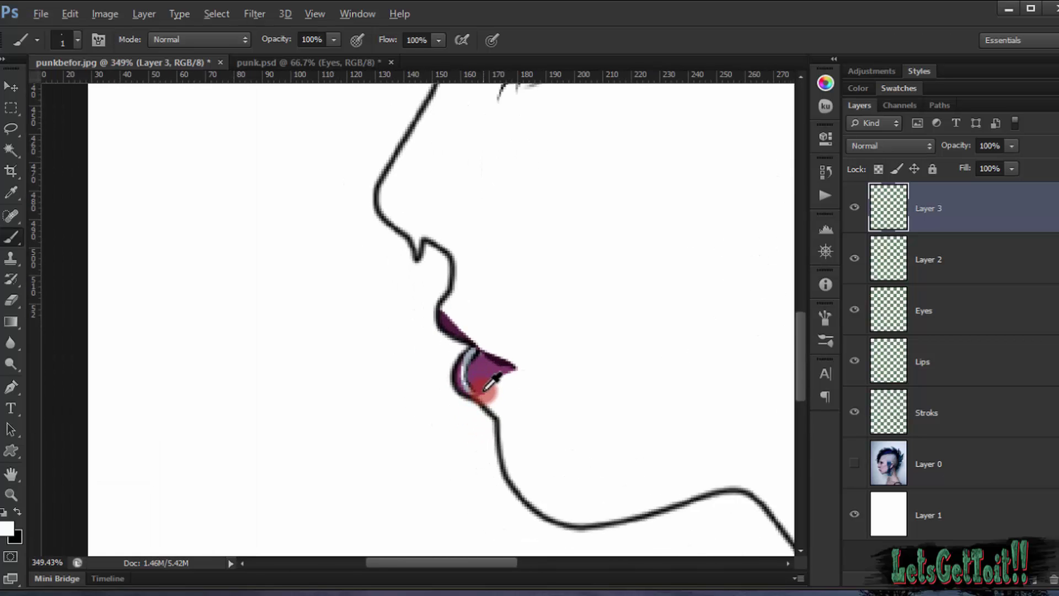
pyautogui.scroll(4, 421, 281)
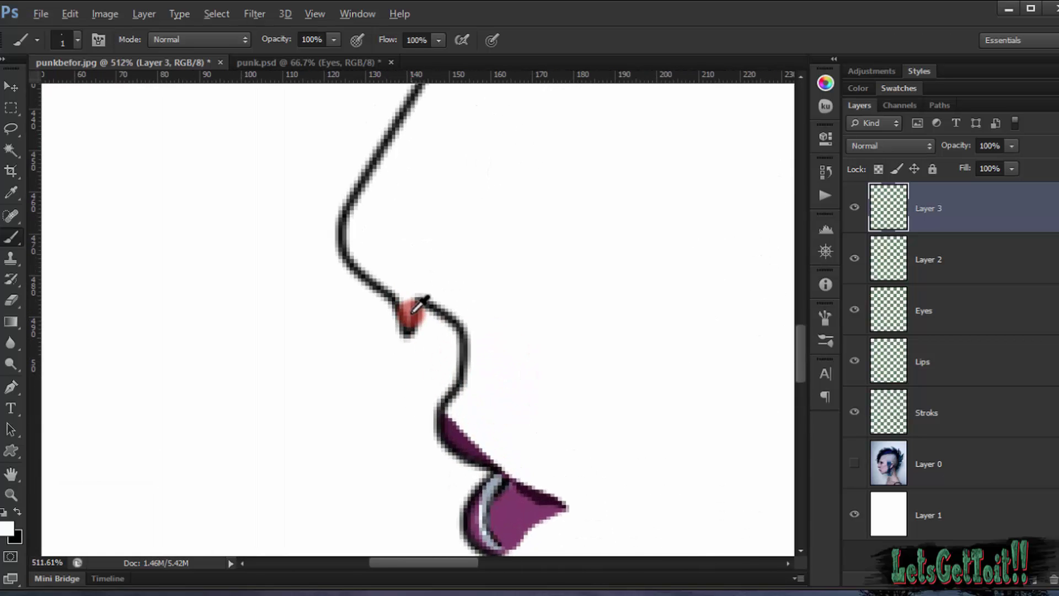
# Step: Show the photo layer beneath the traced eye and nose lines
pyautogui.scroll(-5, 470, 348)
pyautogui.moveTo(502, 438); pyautogui.dragTo(288, 284)
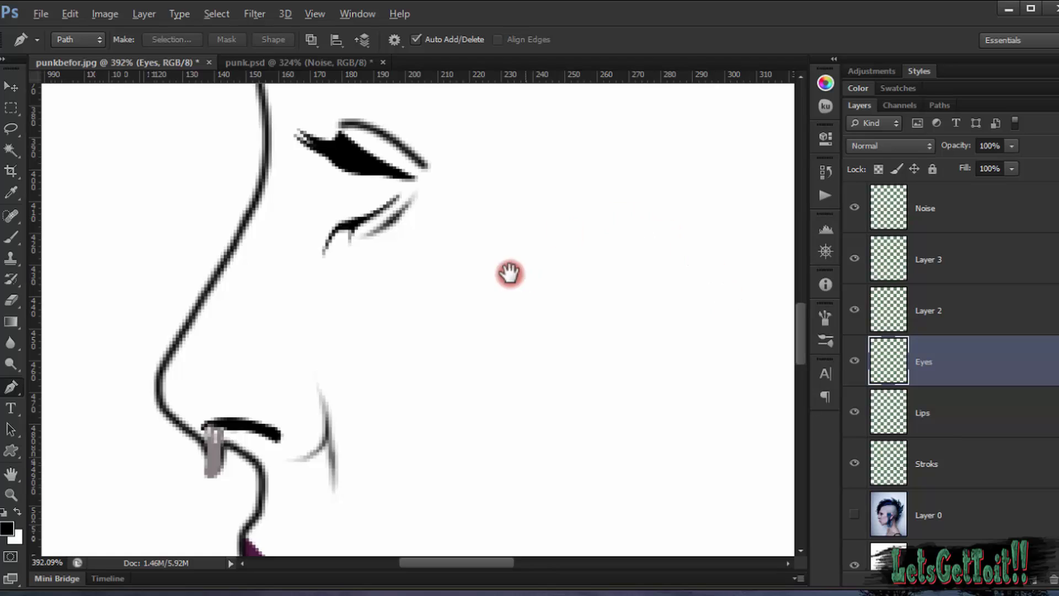
pyautogui.scroll(3, 510, 273)
pyautogui.scroll(-1, 966, 433)
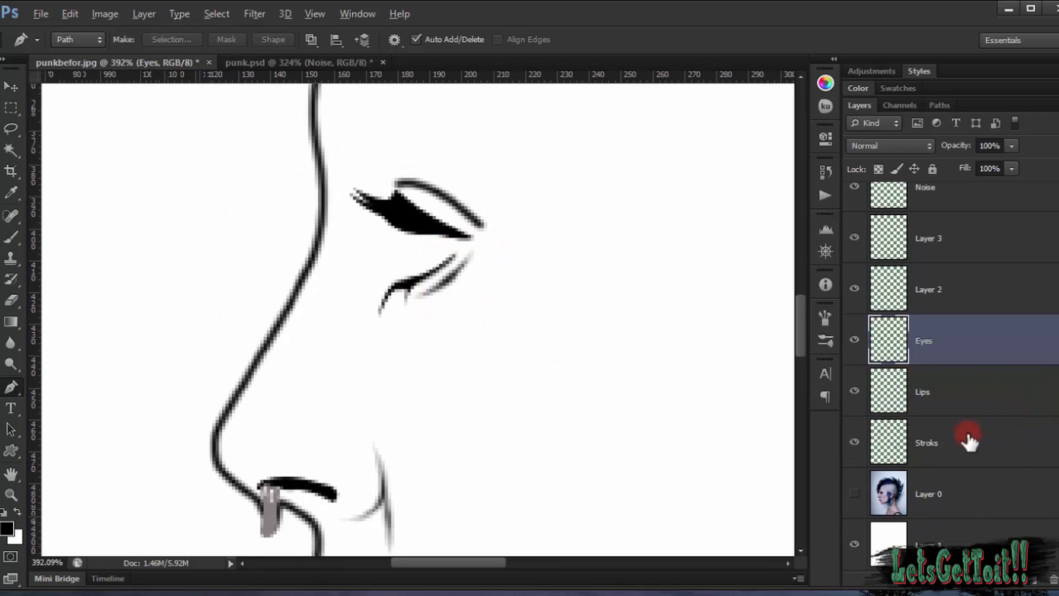
pyautogui.click(854, 494)
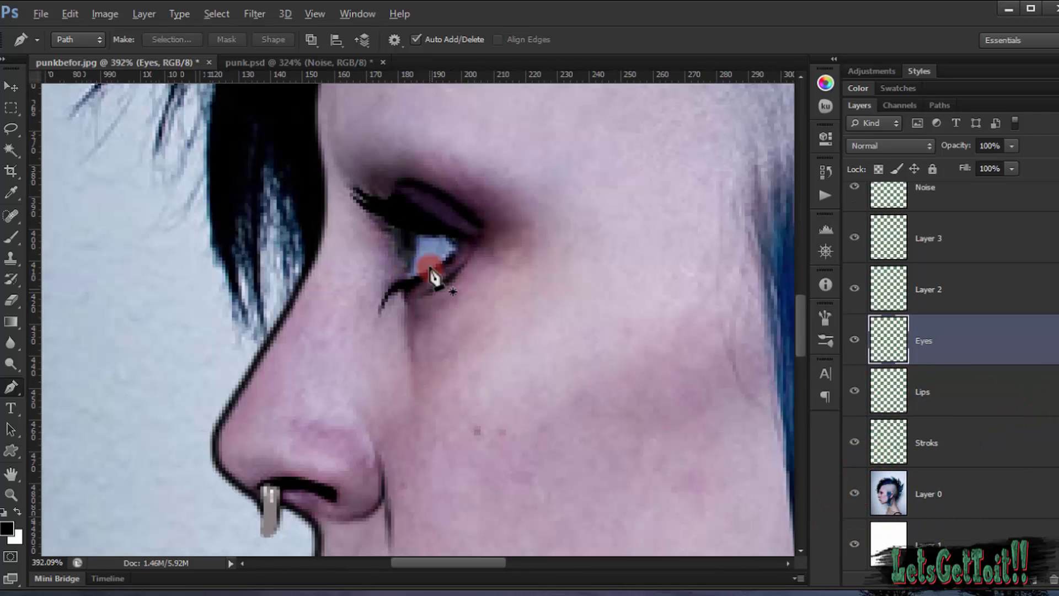
# Step: Trace the iris with a closed curved Pen path between the upper lid and the white of the eye
pyautogui.scroll(8, 432, 256)
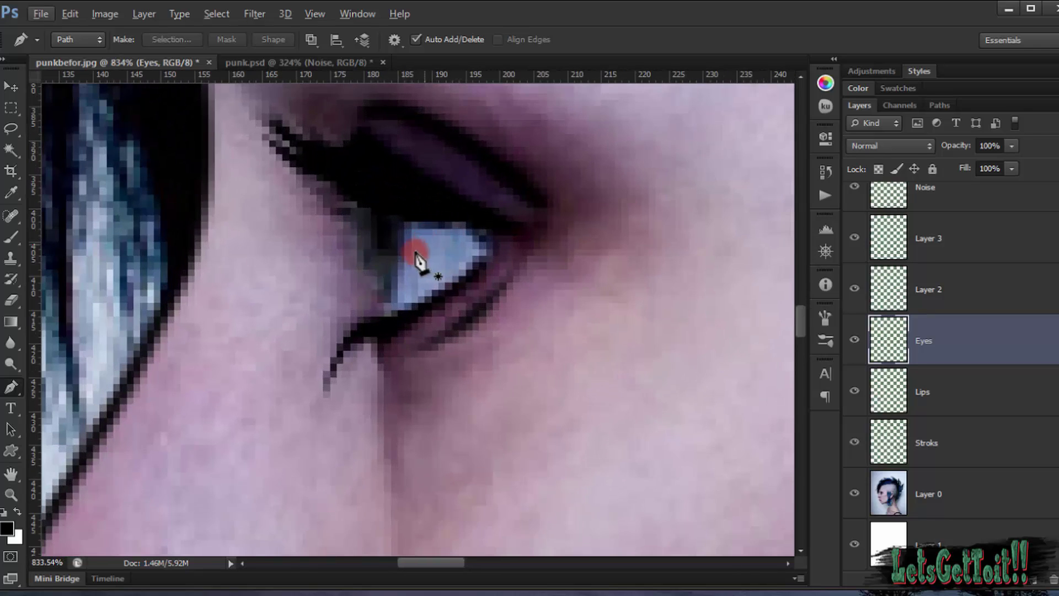
pyautogui.moveTo(394, 256); pyautogui.dragTo(402, 347)
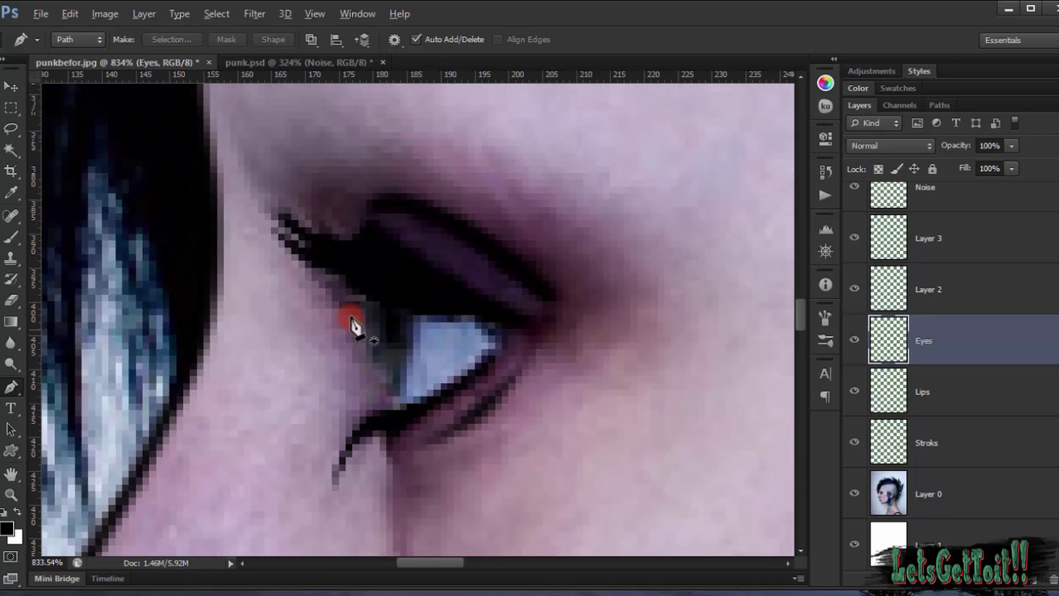
pyautogui.scroll(2, 424, 333)
pyautogui.click(421, 317)
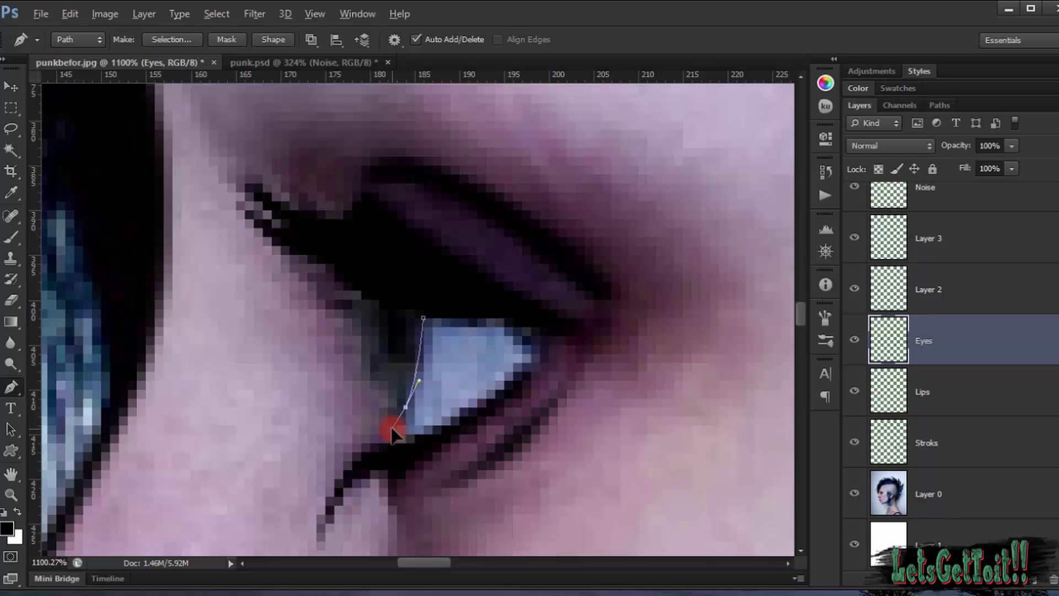
pyautogui.moveTo(381, 406); pyautogui.dragTo(381, 407)
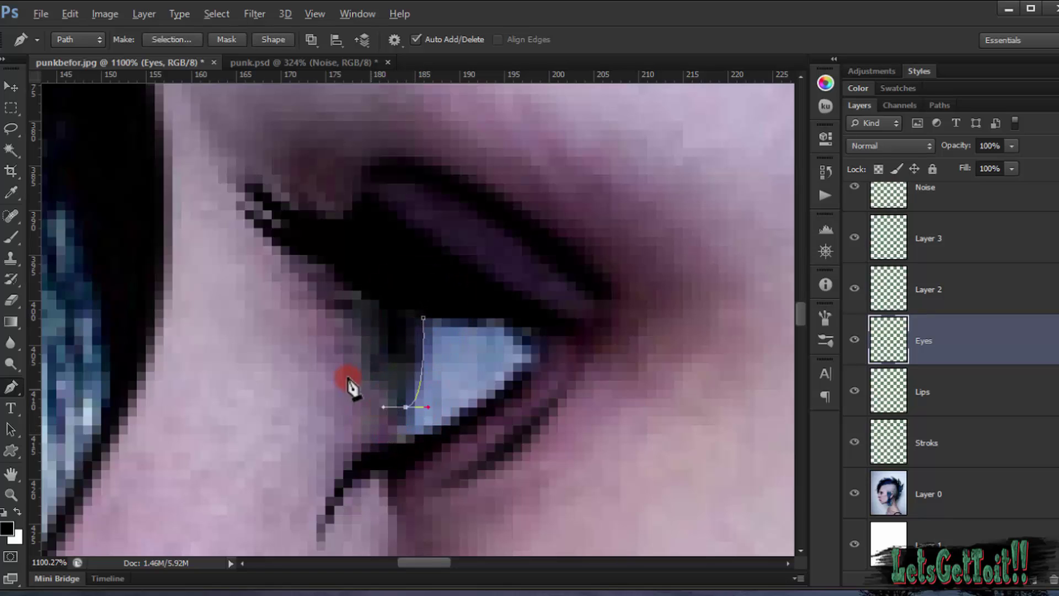
pyautogui.moveTo(352, 291)
pyautogui.mouseDown()
pyautogui.moveTo(368, 285)
pyautogui.moveTo(358, 218)
pyautogui.moveTo(359, 290)
pyautogui.mouseUp()
pyautogui.click(422, 319)
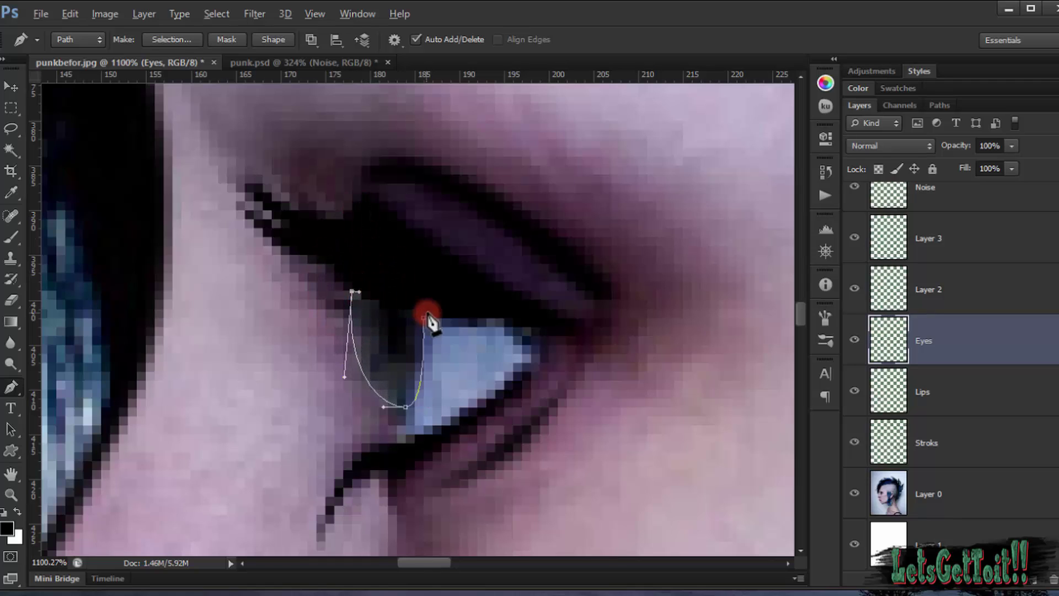
pyautogui.moveTo(422, 320); pyautogui.dragTo(430, 336)
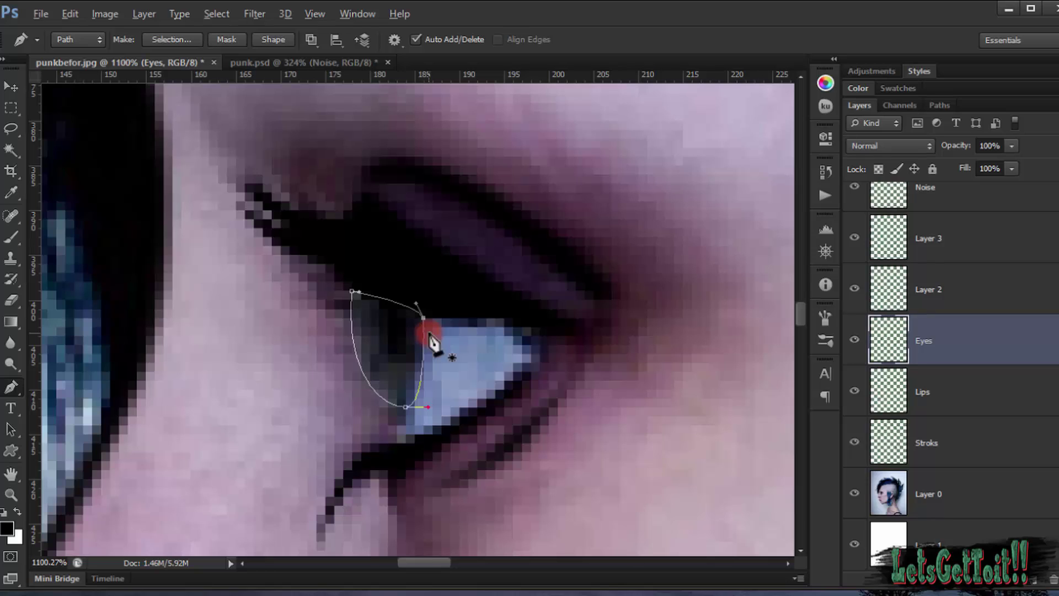
# Step: Add a new layer beneath the Eyes layer and set the foreground color to muted green 5b7c77
pyautogui.click(1031, 582)
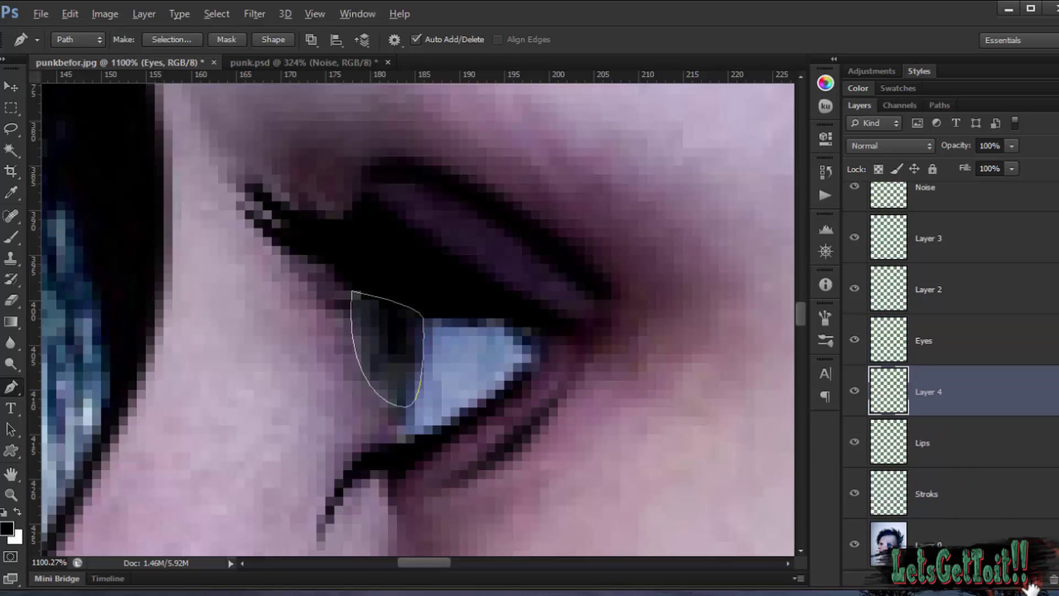
pyautogui.moveTo(368, 365); pyautogui.dragTo(383, 360)
pyautogui.click(7, 528)
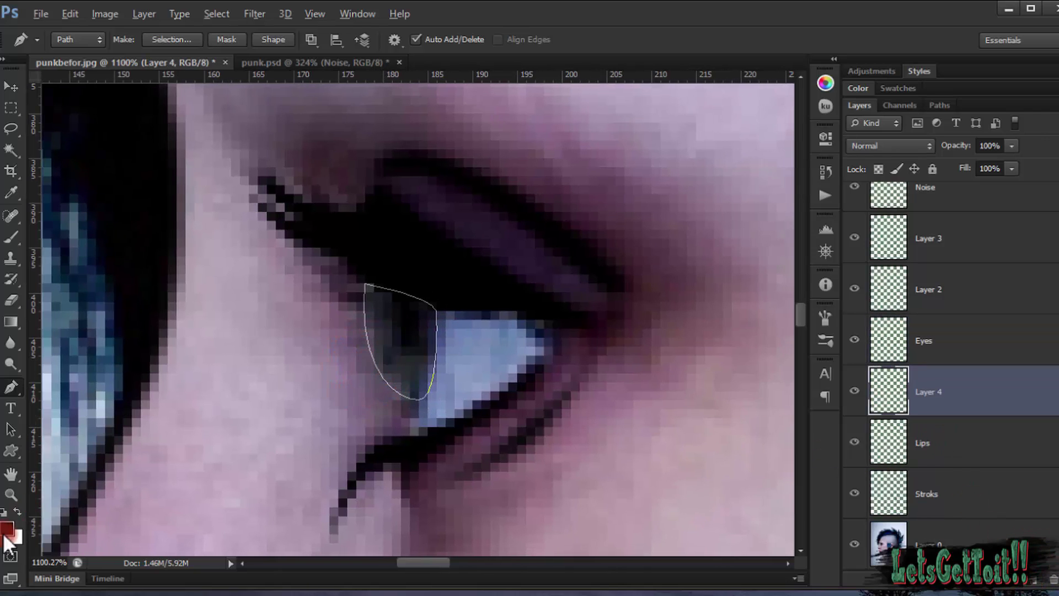
pyautogui.click(417, 355)
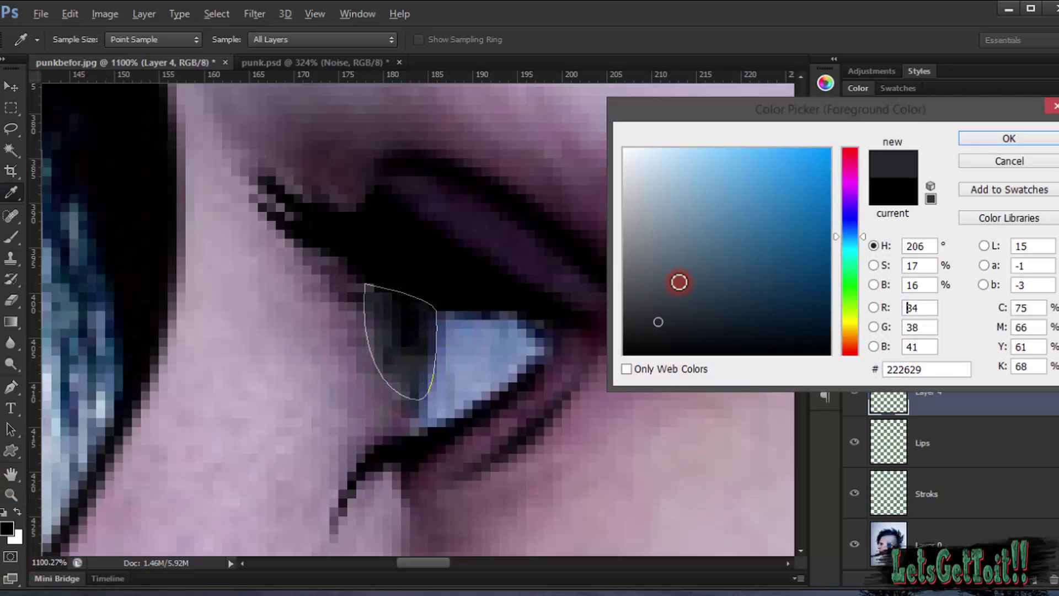
pyautogui.click(400, 358)
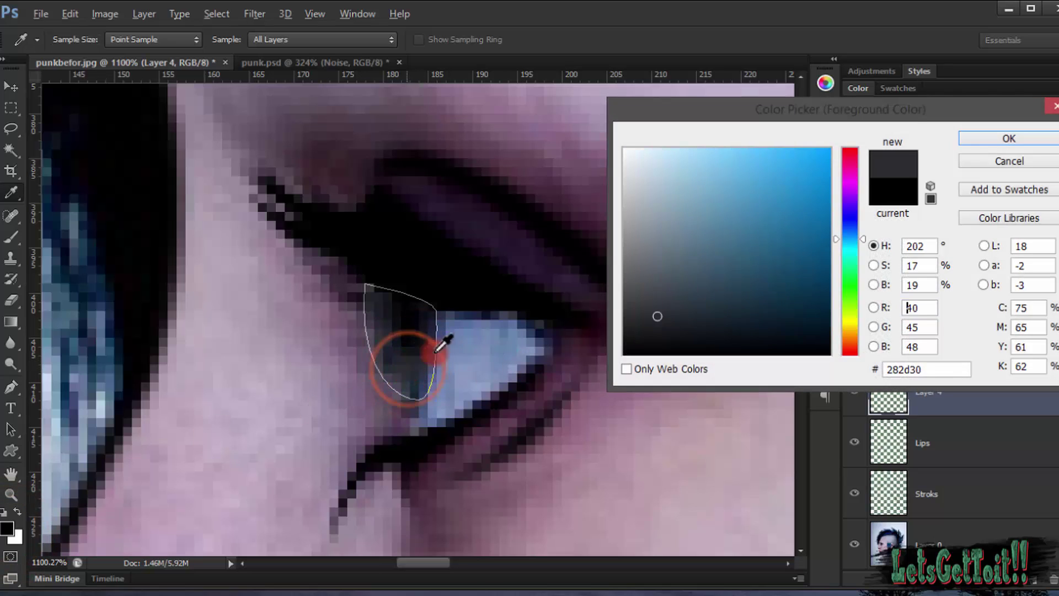
pyautogui.click(849, 255)
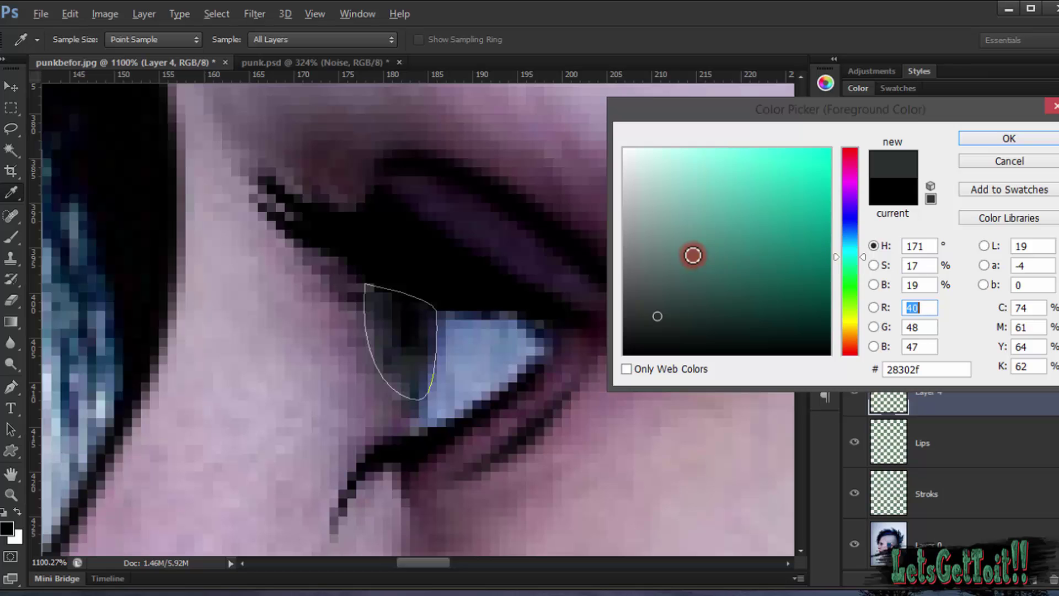
pyautogui.moveTo(693, 254)
pyautogui.mouseDown()
pyautogui.moveTo(673, 247)
pyautogui.moveTo(671, 260)
pyautogui.mouseUp()
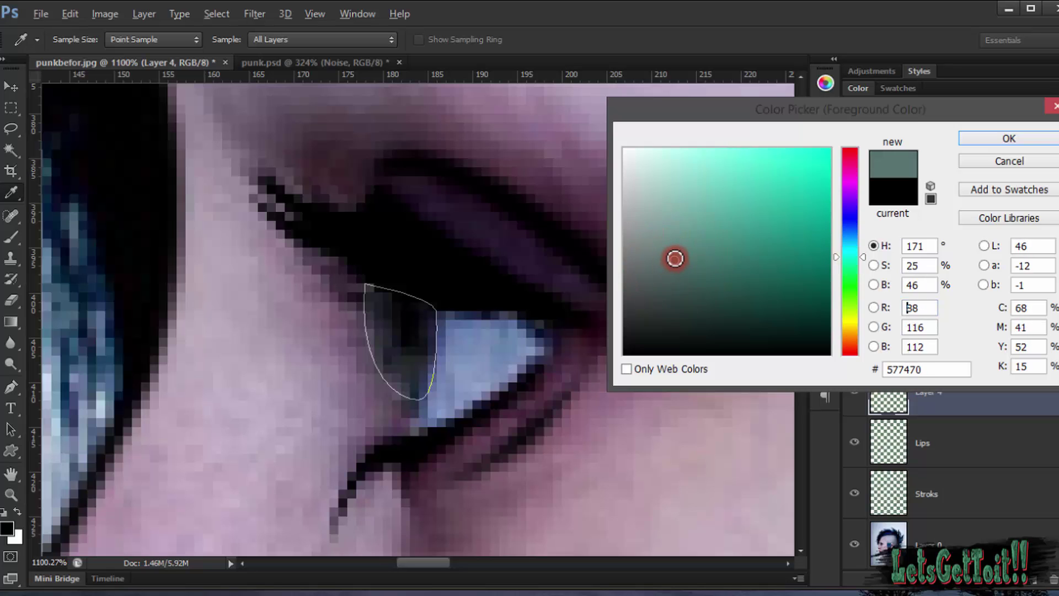
pyautogui.click(984, 137)
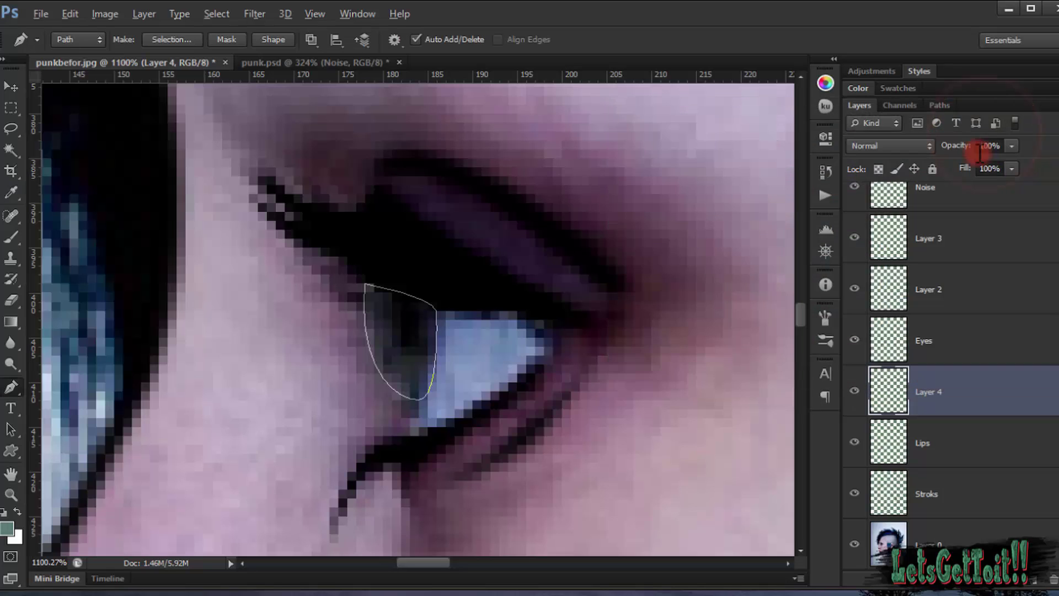
# Step: Fill the iris path with the foreground color at 100% opacity
pyautogui.rightClick(406, 319)
pyautogui.click(468, 342)
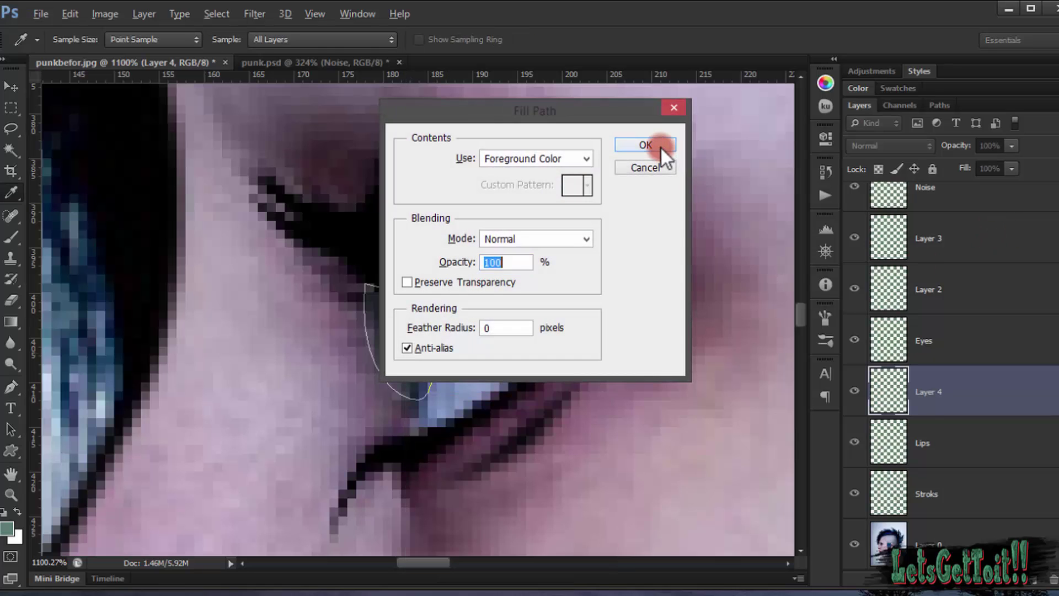
pyautogui.click(659, 145)
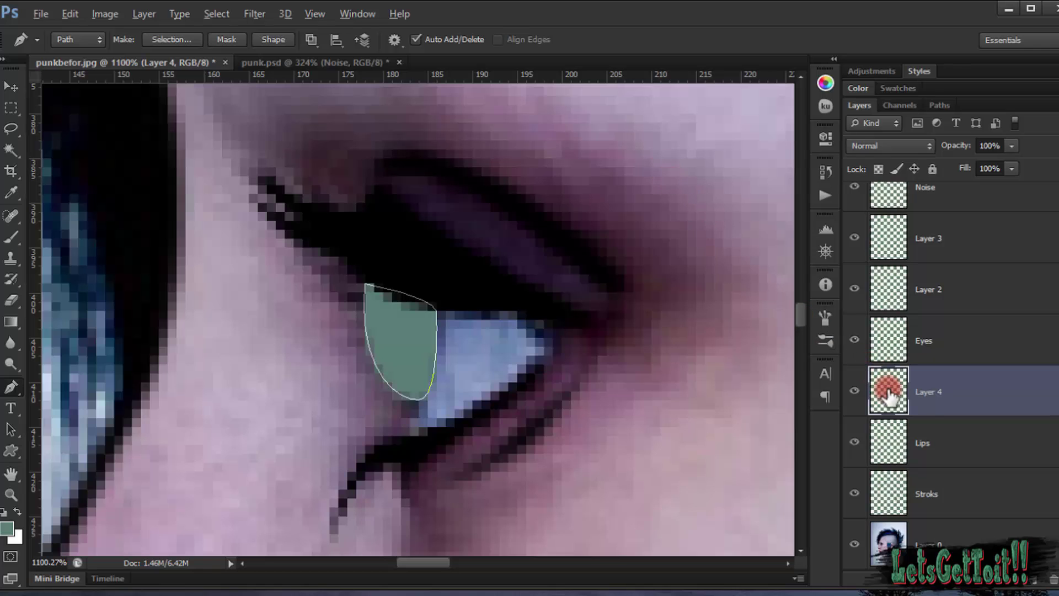
# Step: Set the foreground color to a grayer green, 778c89, refill the iris path with it and dismiss the path
pyautogui.click(7, 528)
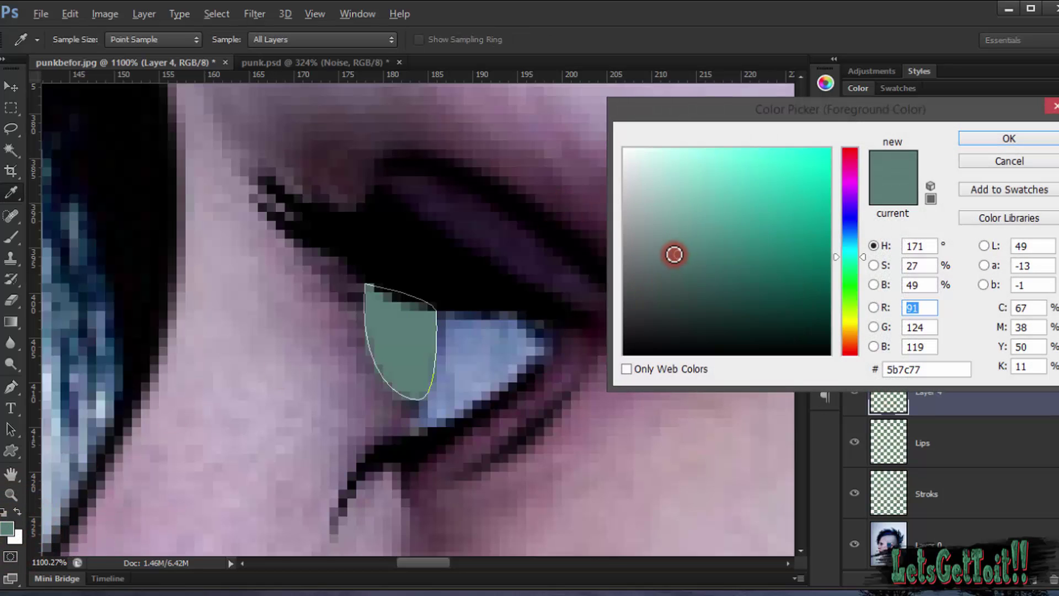
pyautogui.moveTo(674, 254); pyautogui.dragTo(656, 259)
pyautogui.click(654, 241)
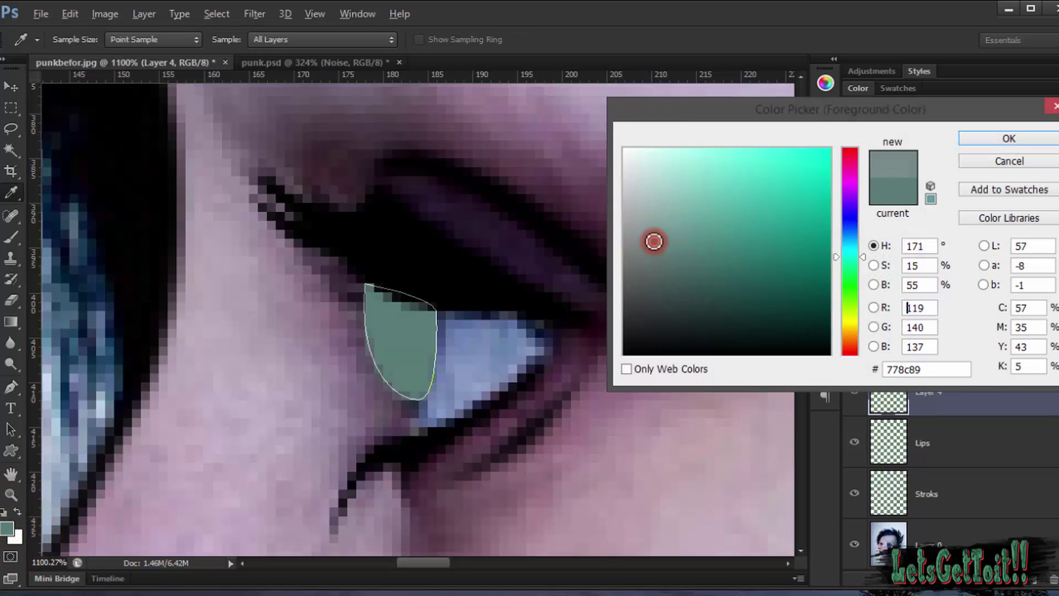
pyautogui.click(976, 139)
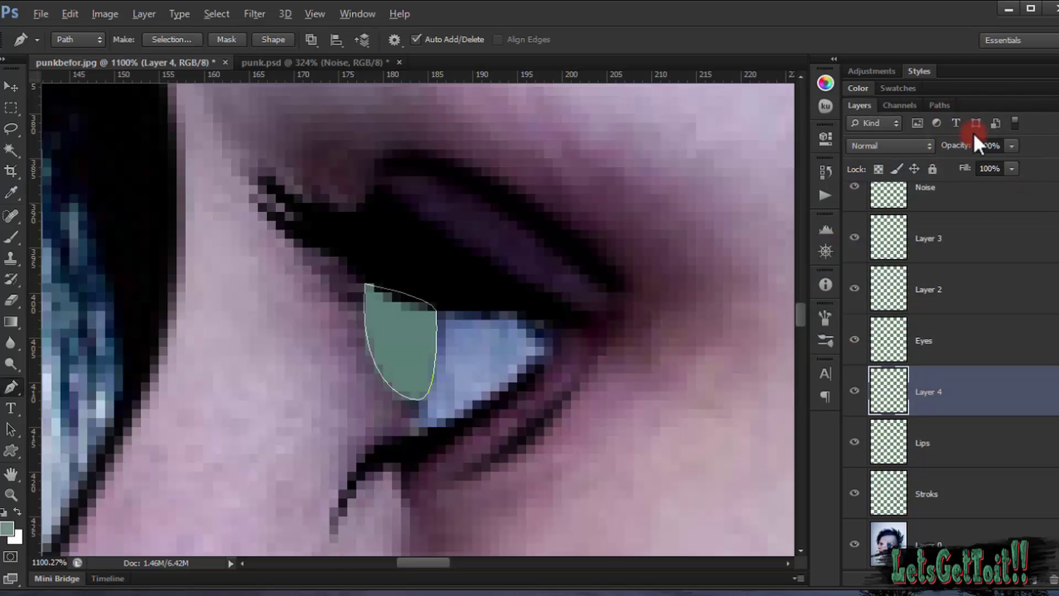
pyautogui.rightClick(369, 346)
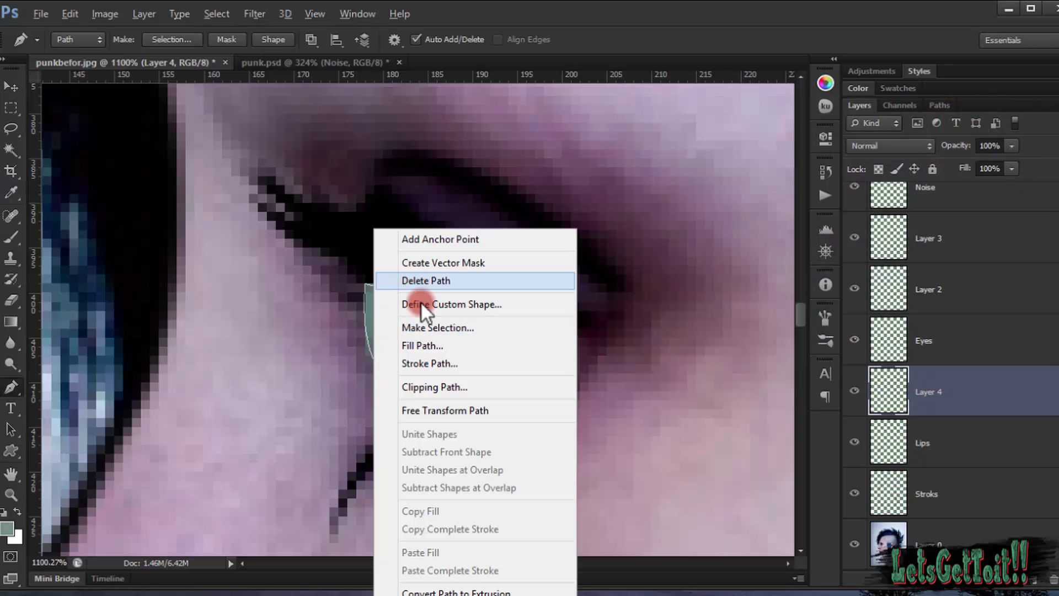
pyautogui.click(442, 345)
pyautogui.click(640, 139)
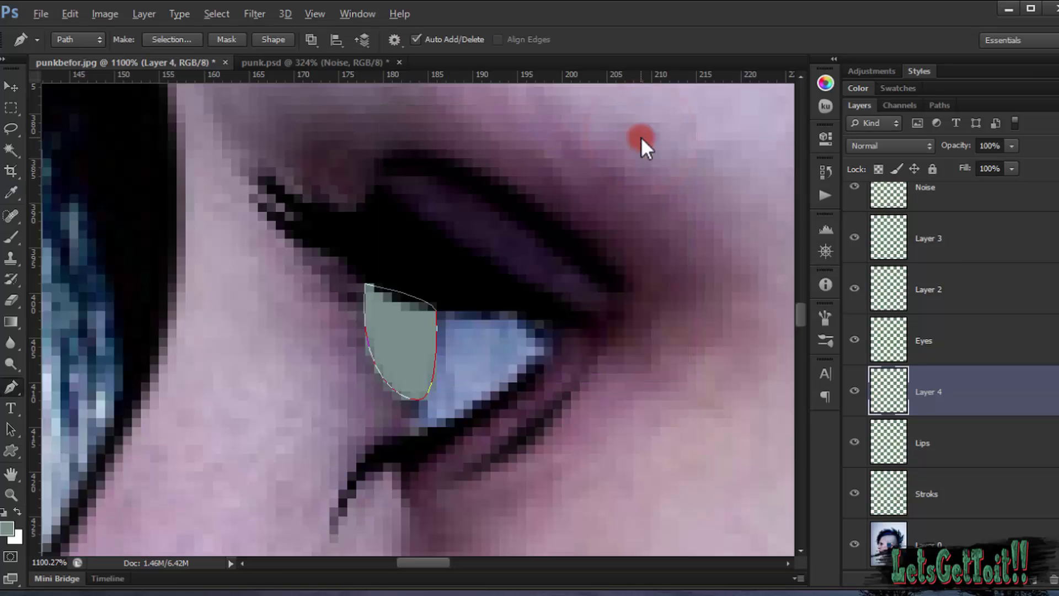
pyautogui.press('Return')
# Step: Trace the white of the eye with a closed Pen path along both lids, overlapping the iris
pyautogui.scroll(-11, 627, 251)
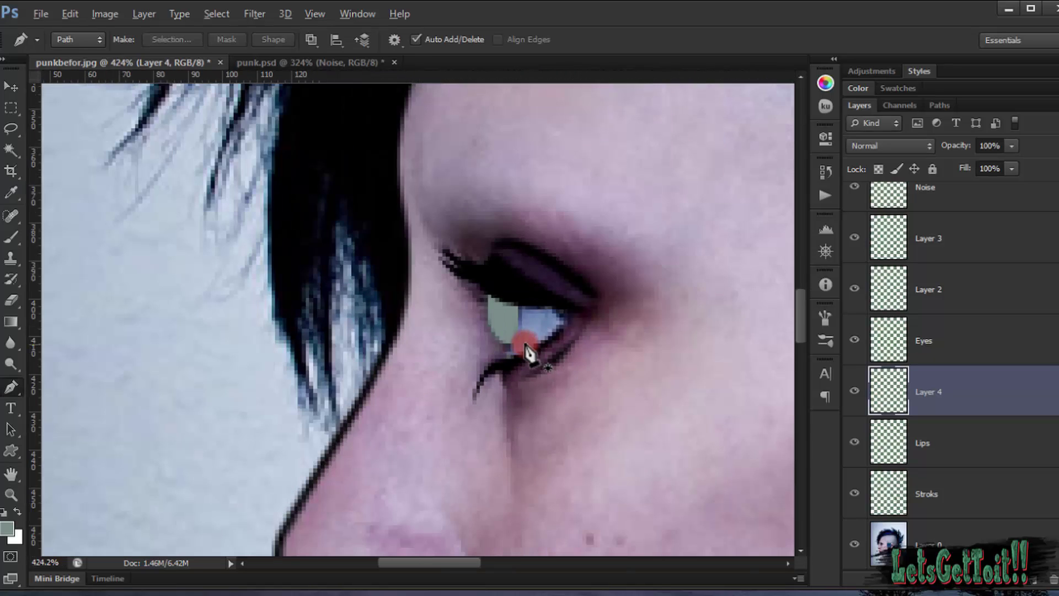
pyautogui.scroll(6, 524, 349)
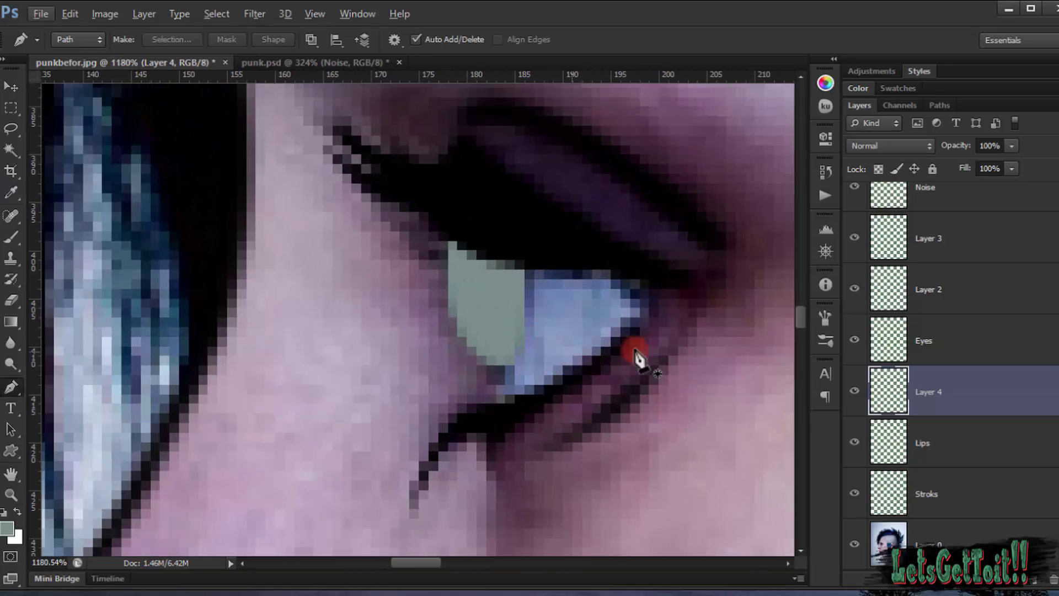
pyautogui.click(523, 270)
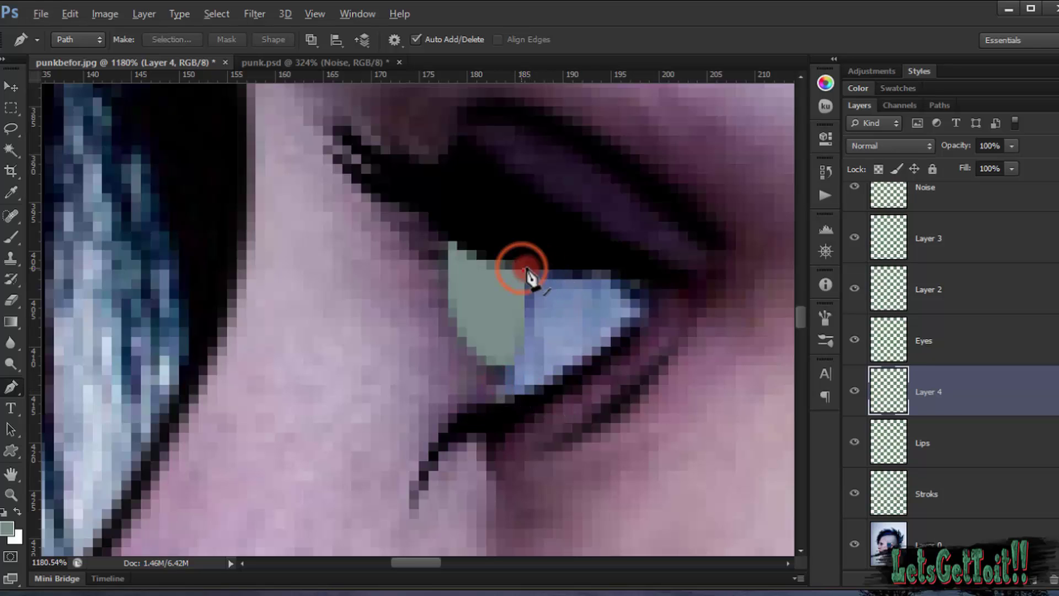
pyautogui.moveTo(632, 283); pyautogui.dragTo(645, 300)
pyautogui.moveTo(601, 345); pyautogui.dragTo(575, 366)
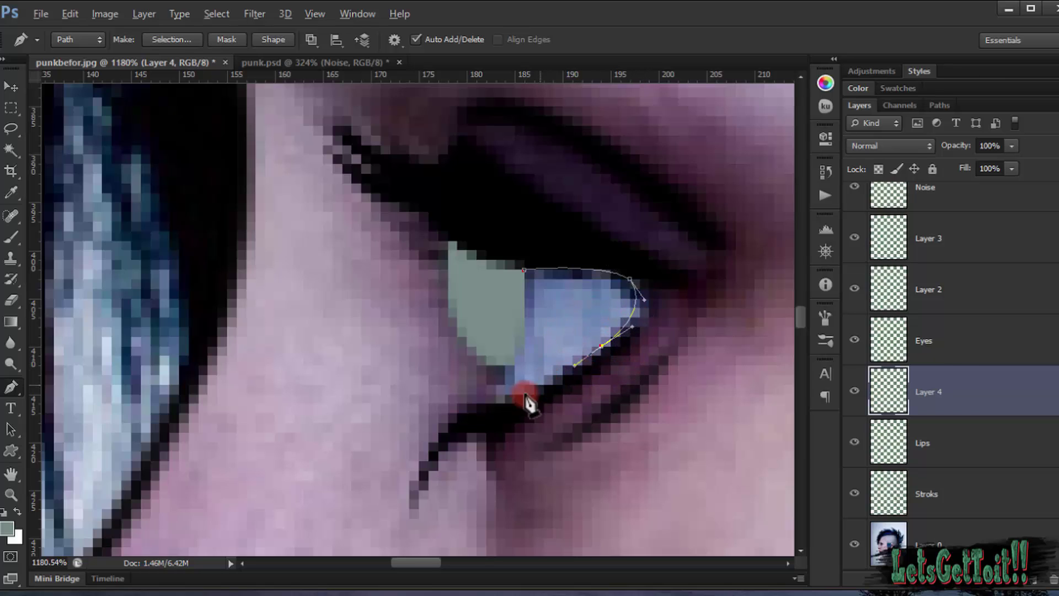
pyautogui.click(515, 404)
pyautogui.moveTo(487, 359); pyautogui.dragTo(489, 339)
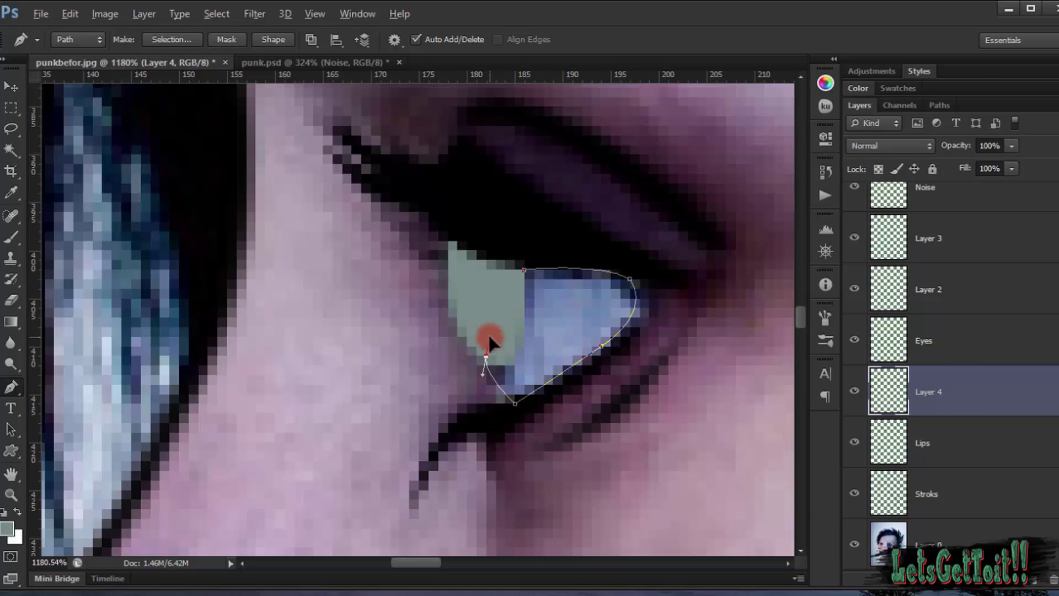
pyautogui.moveTo(524, 270); pyautogui.dragTo(541, 284)
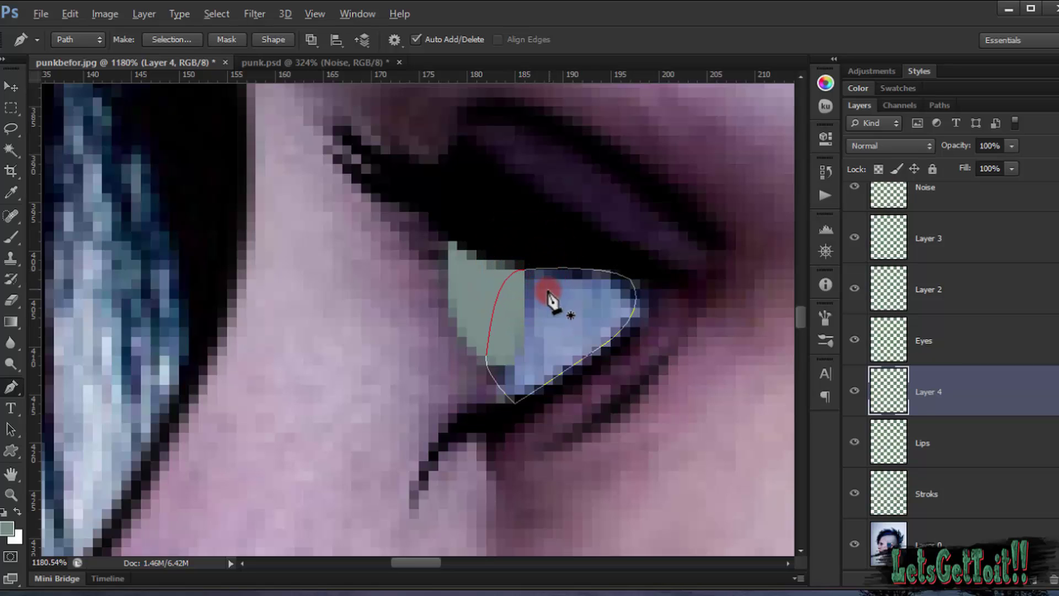
# Step: Fill the eye-white path with white on a new layer beneath the iris, and merge that layer with the iris layer
pyautogui.click(1037, 584)
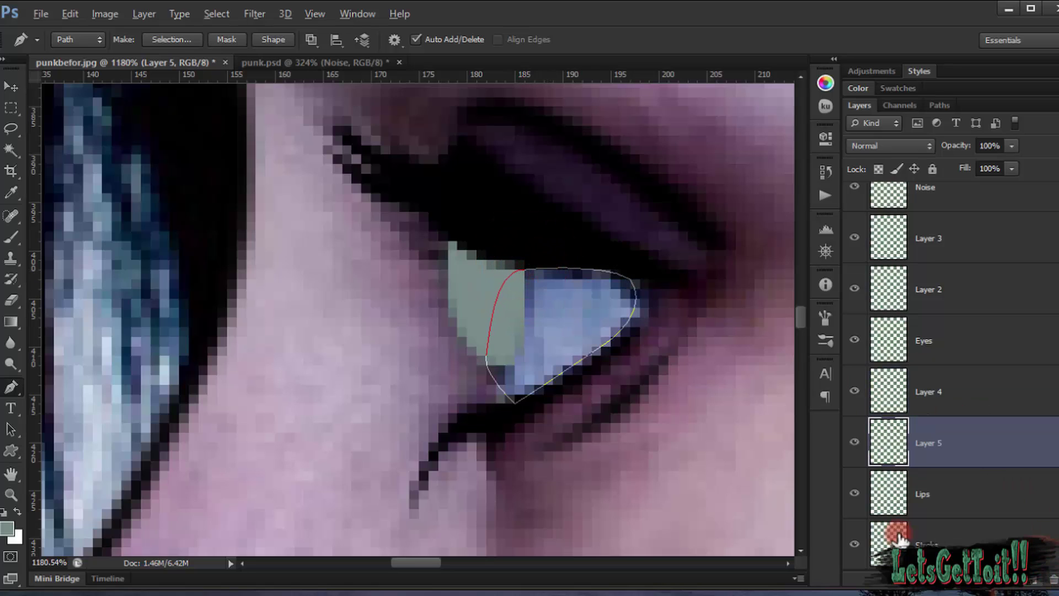
pyautogui.rightClick(533, 298)
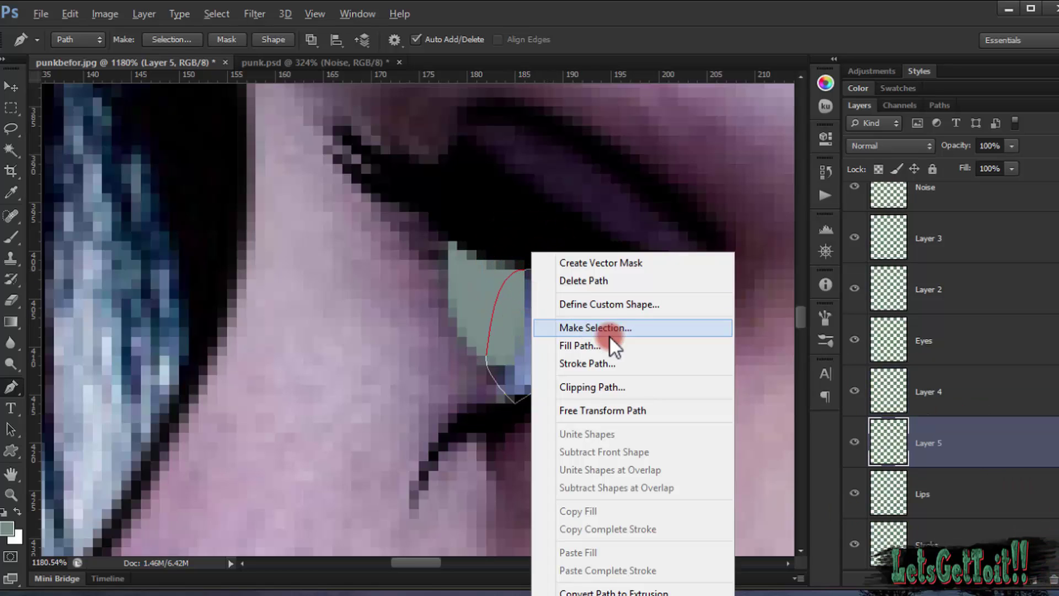
pyautogui.click(13, 513)
pyautogui.rightClick(574, 300)
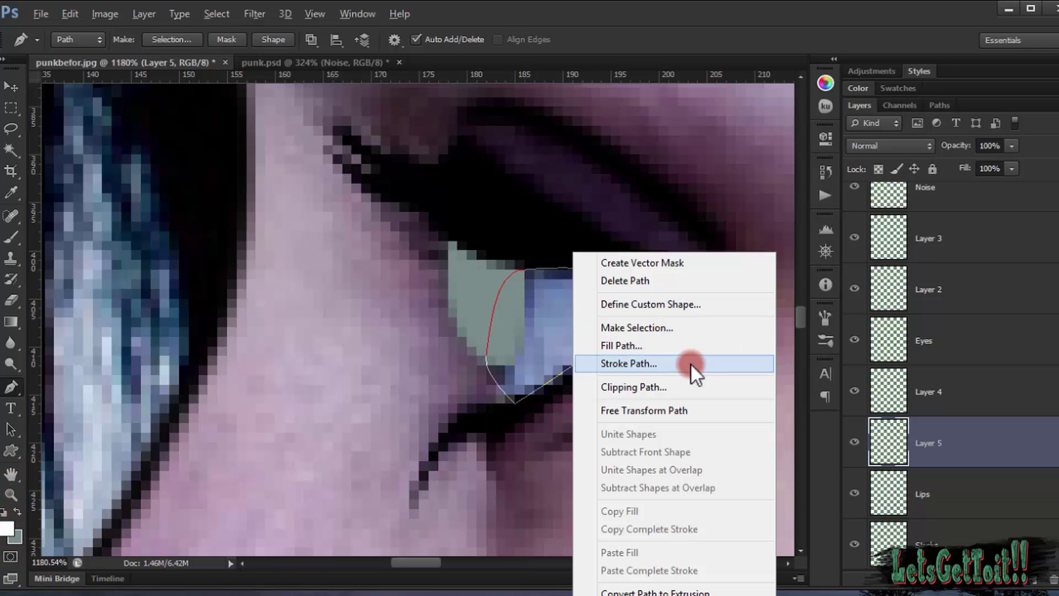
pyautogui.click(674, 348)
pyautogui.click(659, 146)
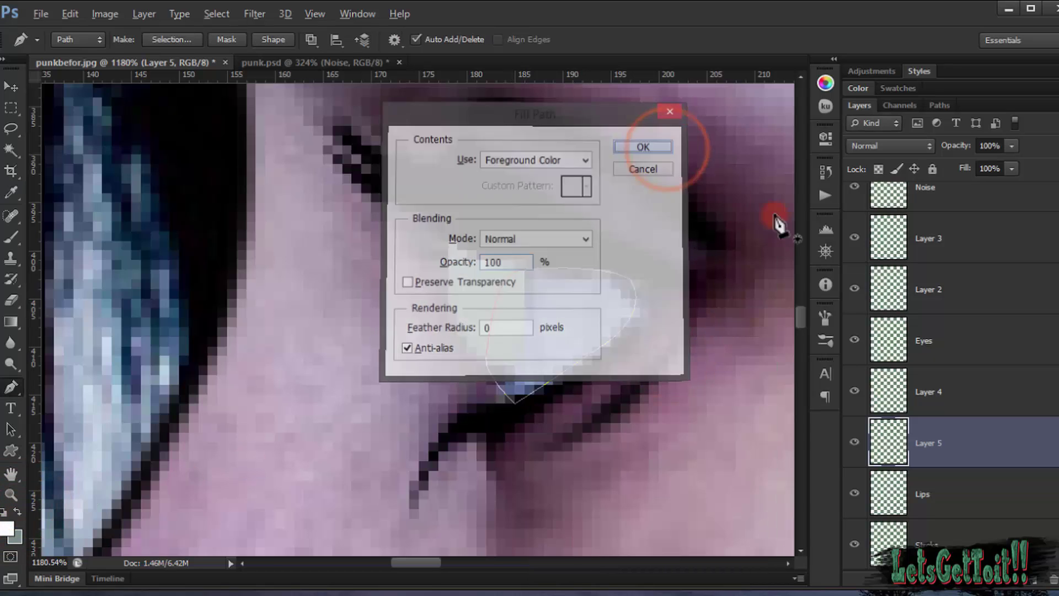
pyautogui.keyDown('shift'); pyautogui.click(942, 399); pyautogui.keyUp('shift')
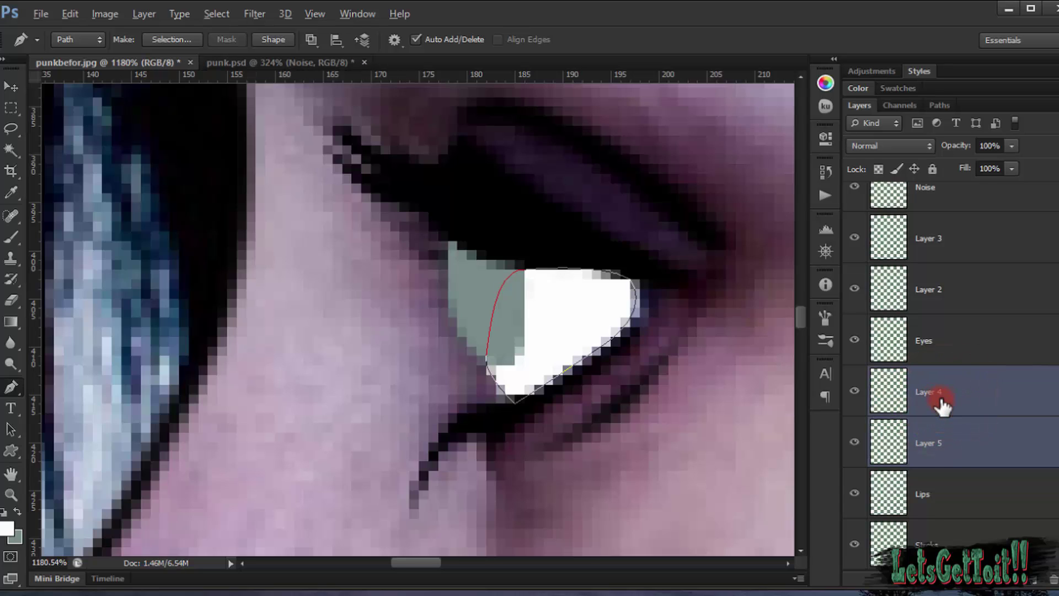
pyautogui.hotkey('ctrl', 'e')
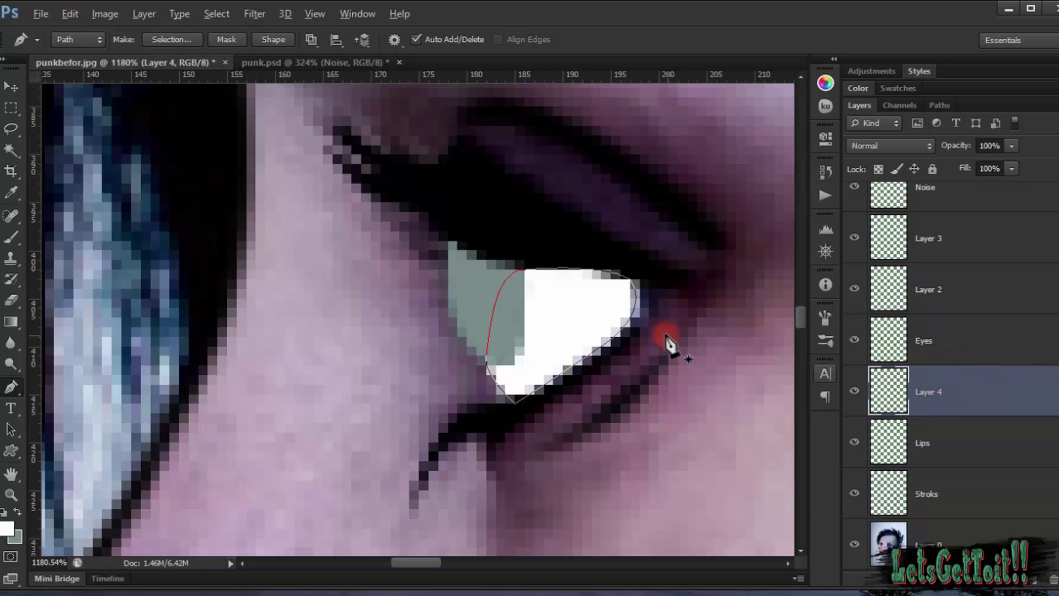
# Step: Dismiss the eye-white path and check the eye artwork with the background photo hidden, restoring the photo's visibility
pyautogui.press('Escape')
pyautogui.scroll(-2, 649, 328)
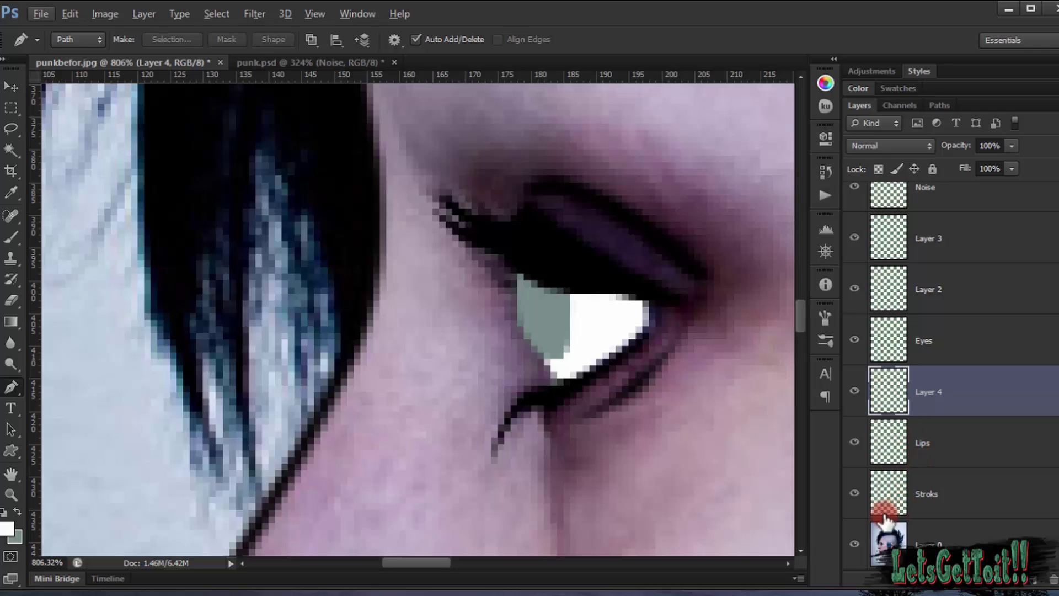
pyautogui.click(854, 545)
pyautogui.scroll(-6, 654, 466)
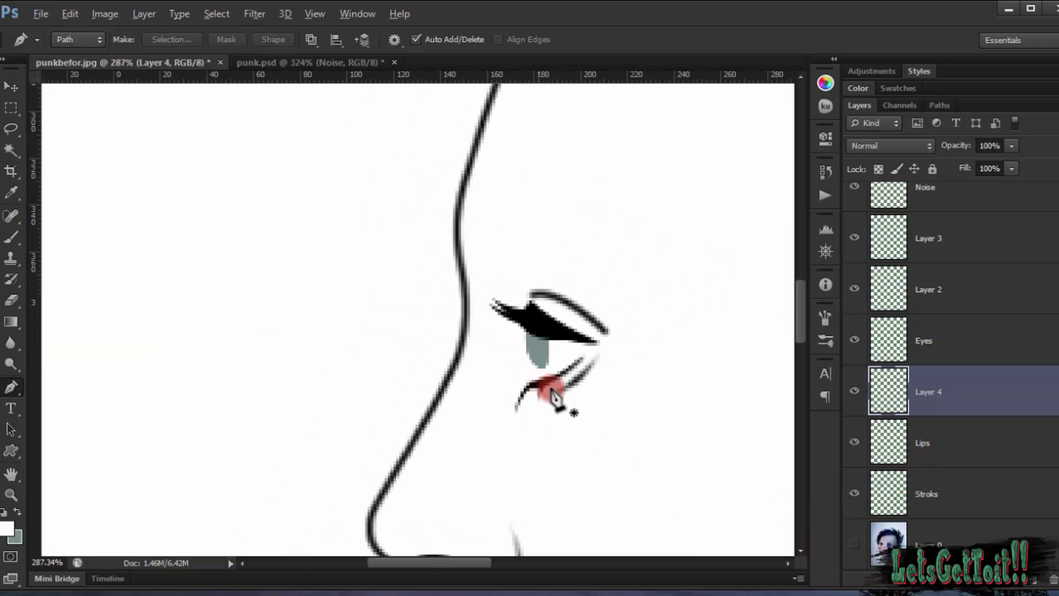
pyautogui.scroll(6, 569, 381)
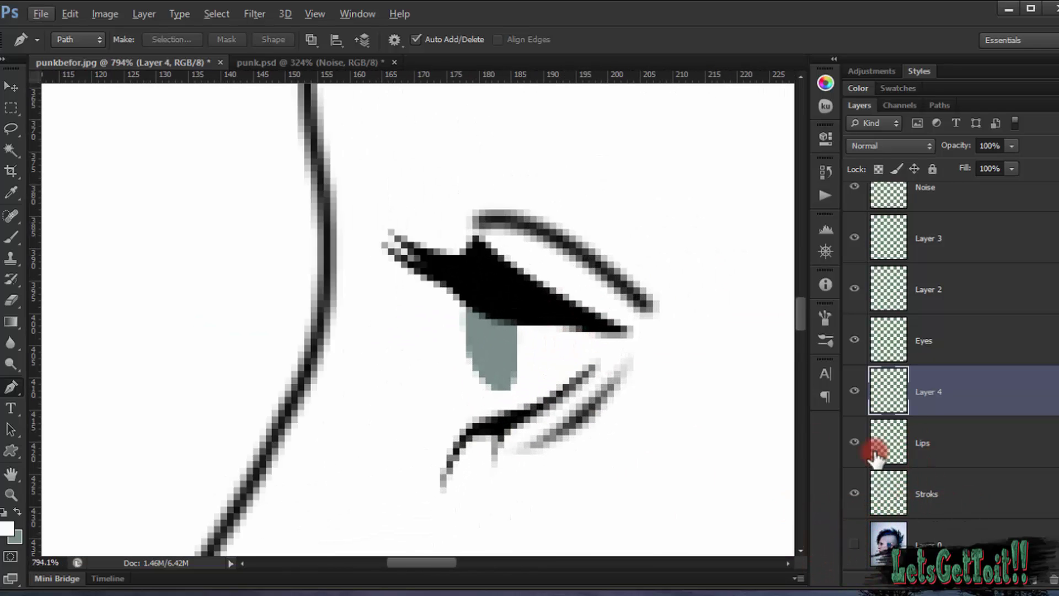
pyautogui.click(867, 543)
pyautogui.scroll(-4, 551, 397)
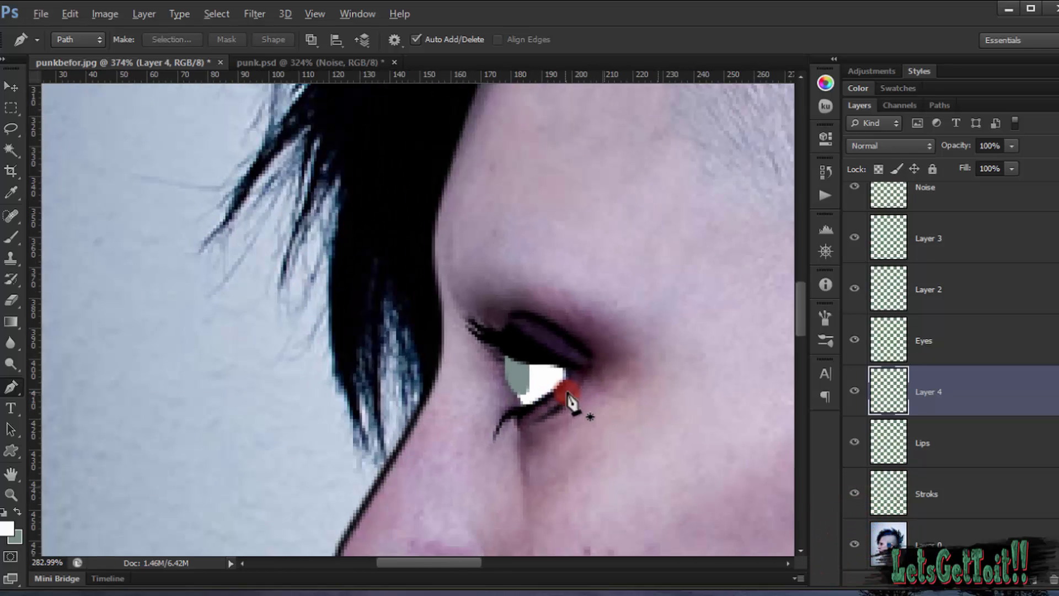
pyautogui.scroll(4, 578, 394)
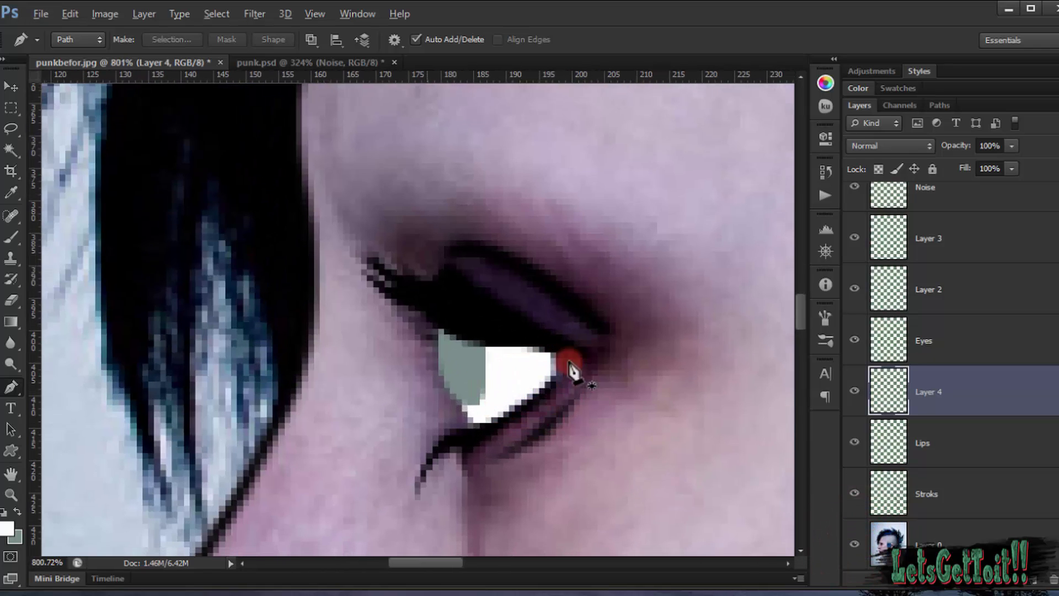
# Step: Trace a small closed Pen path around the outer corner of the eye white and fill it with the white foreground color at 100% opacity
pyautogui.scroll(3, 563, 391)
pyautogui.click(542, 392)
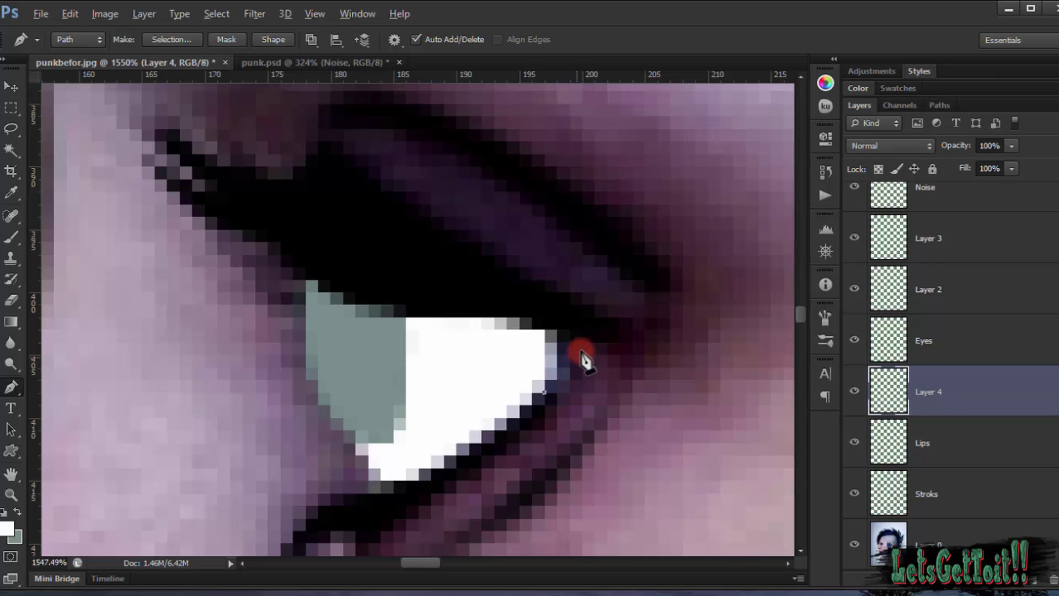
pyautogui.moveTo(519, 319); pyautogui.dragTo(497, 319)
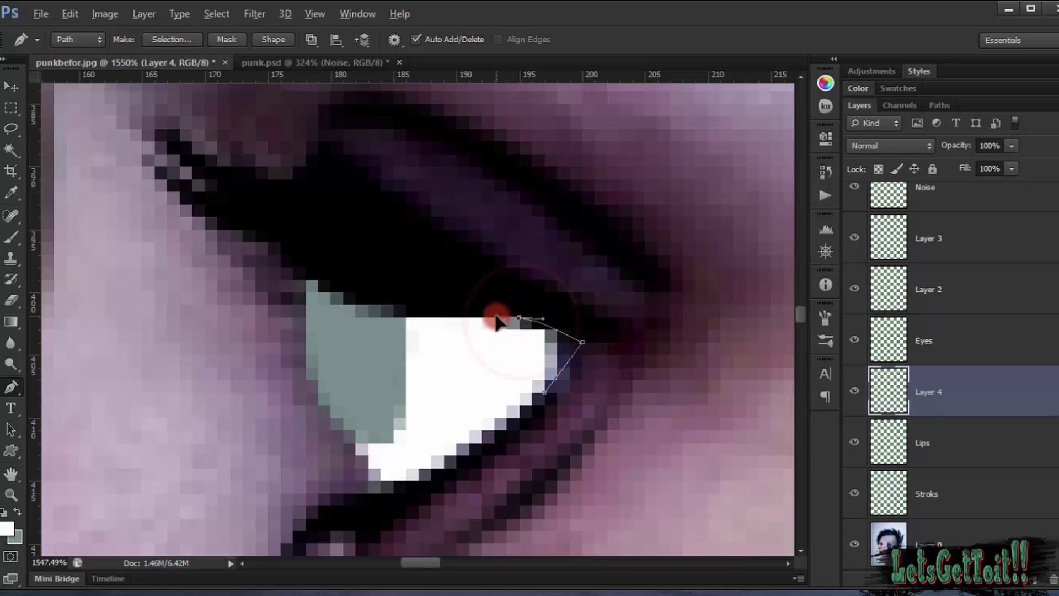
pyautogui.click(542, 392)
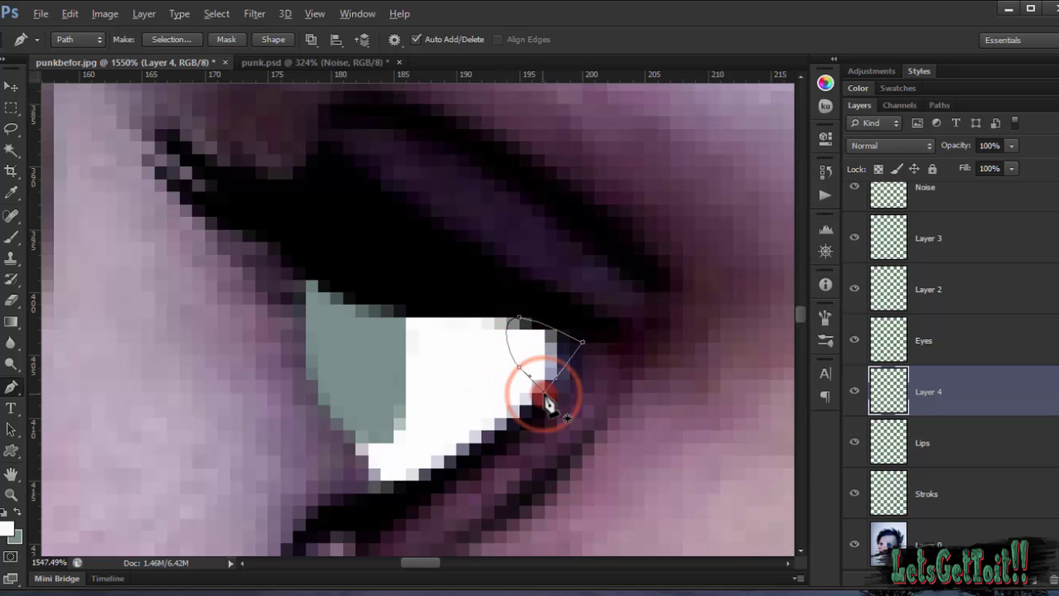
pyautogui.rightClick(548, 346)
pyautogui.click(626, 346)
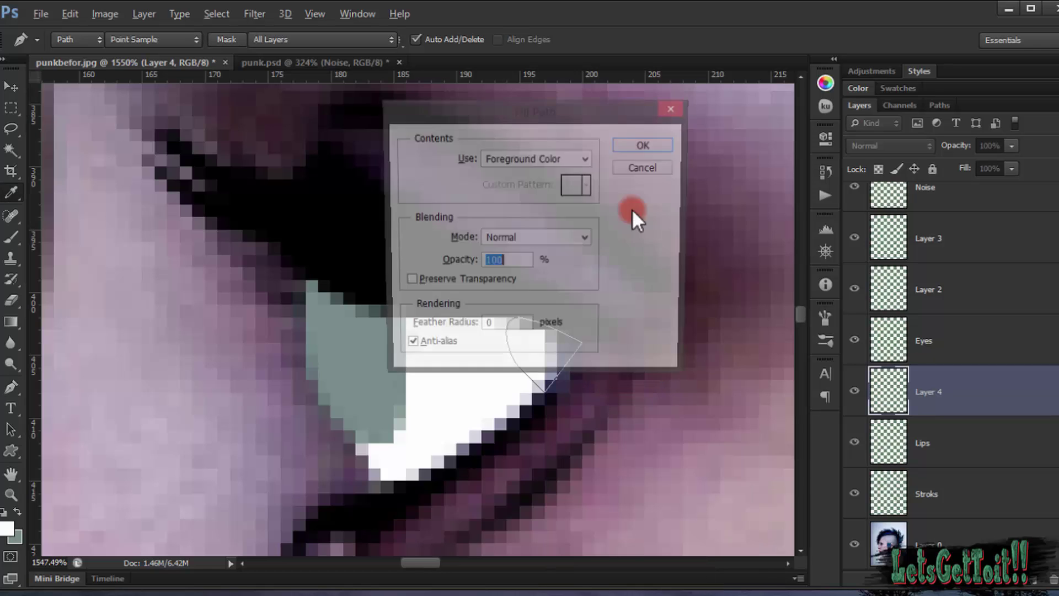
pyautogui.click(644, 143)
pyautogui.scroll(-5, 643, 184)
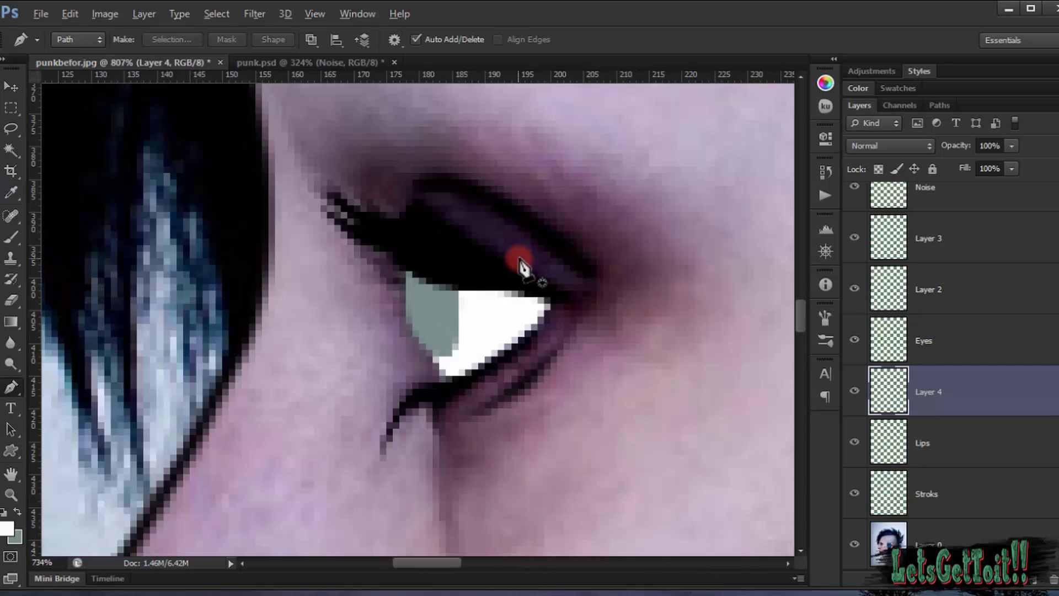
# Step: Compare the eye with the photo by toggling Layer 4, choose the Brush tool, and lower Layer 4's opacity to 18%
pyautogui.moveTo(591, 365); pyautogui.dragTo(603, 377)
pyautogui.scroll(3, 533, 323)
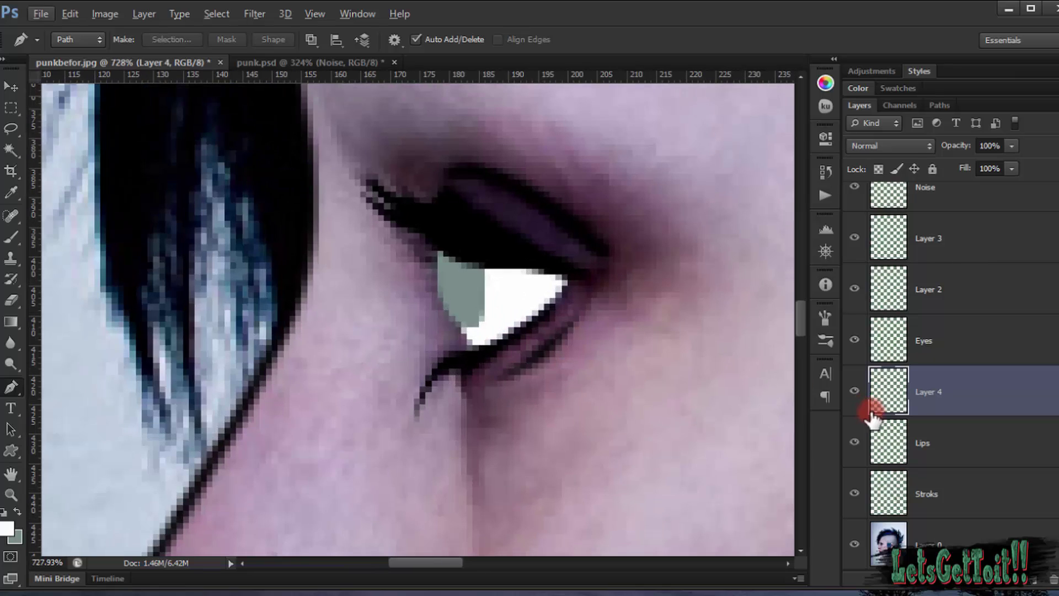
pyautogui.click(854, 395)
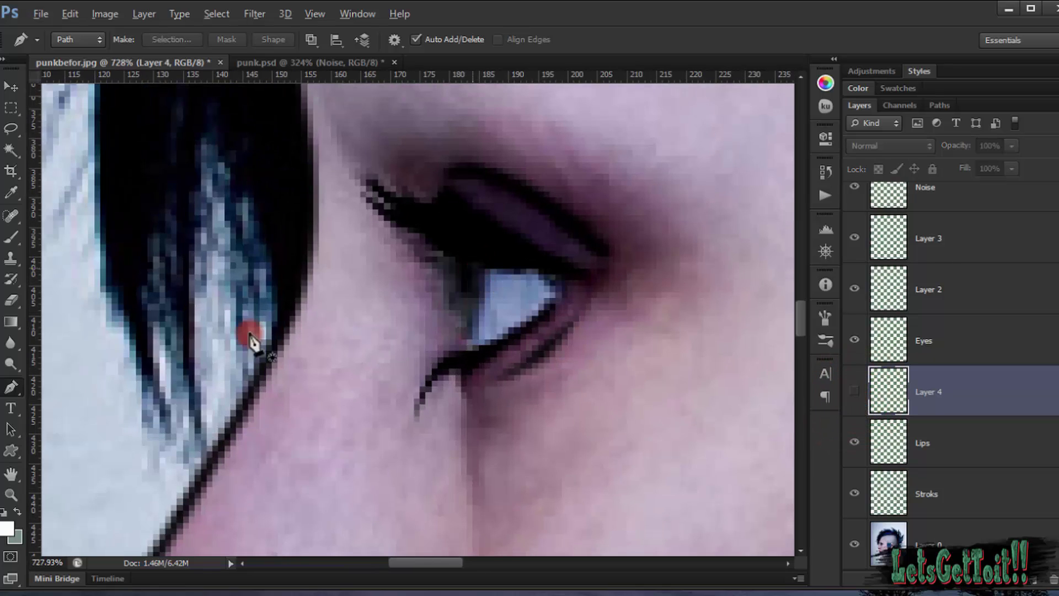
pyautogui.click(12, 237)
pyautogui.scroll(2, 490, 272)
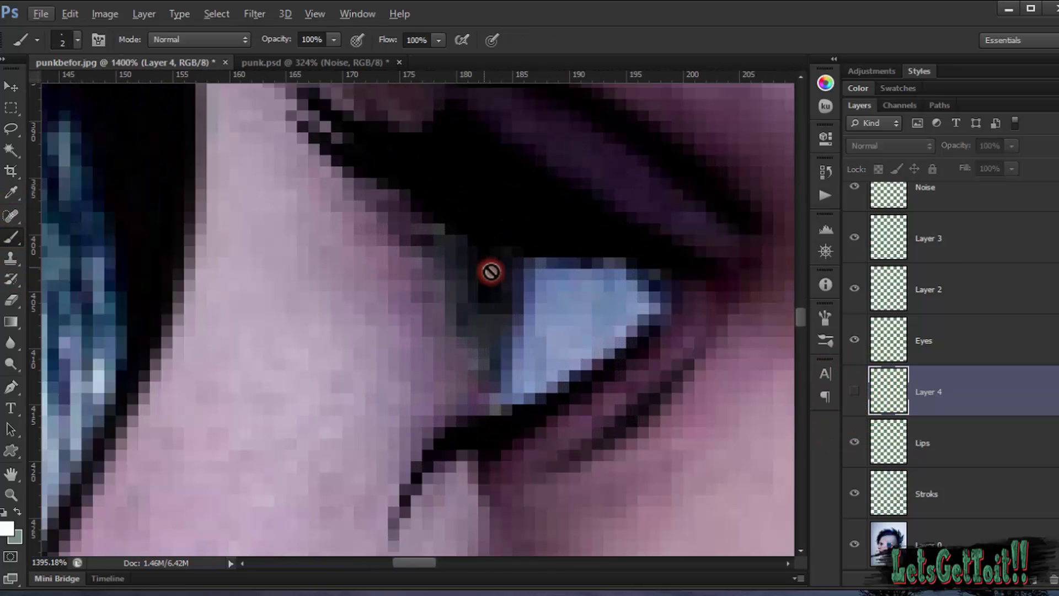
pyautogui.click(854, 395)
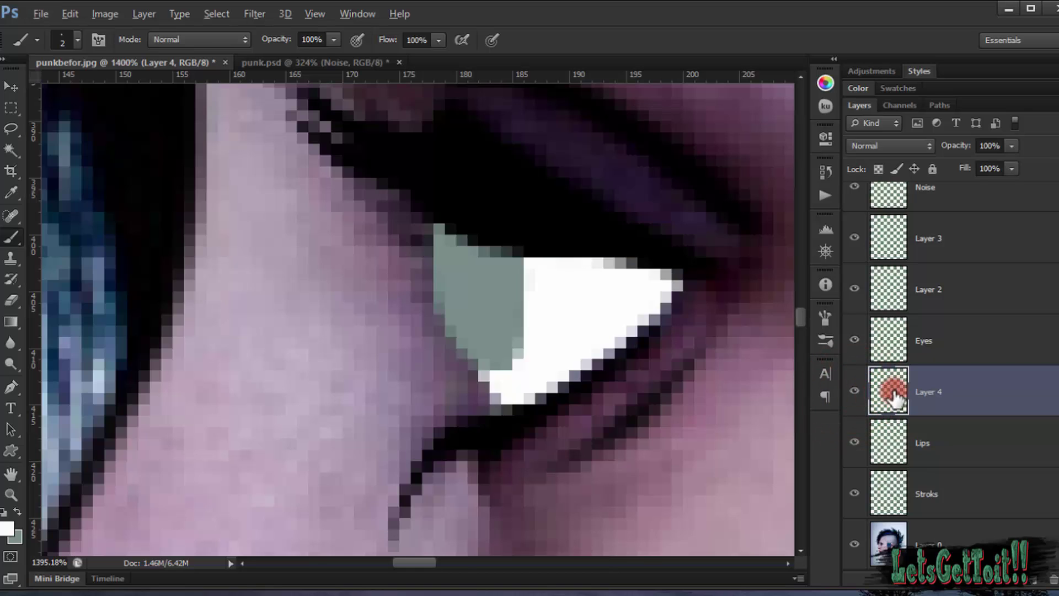
pyautogui.moveTo(948, 156); pyautogui.dragTo(894, 156)
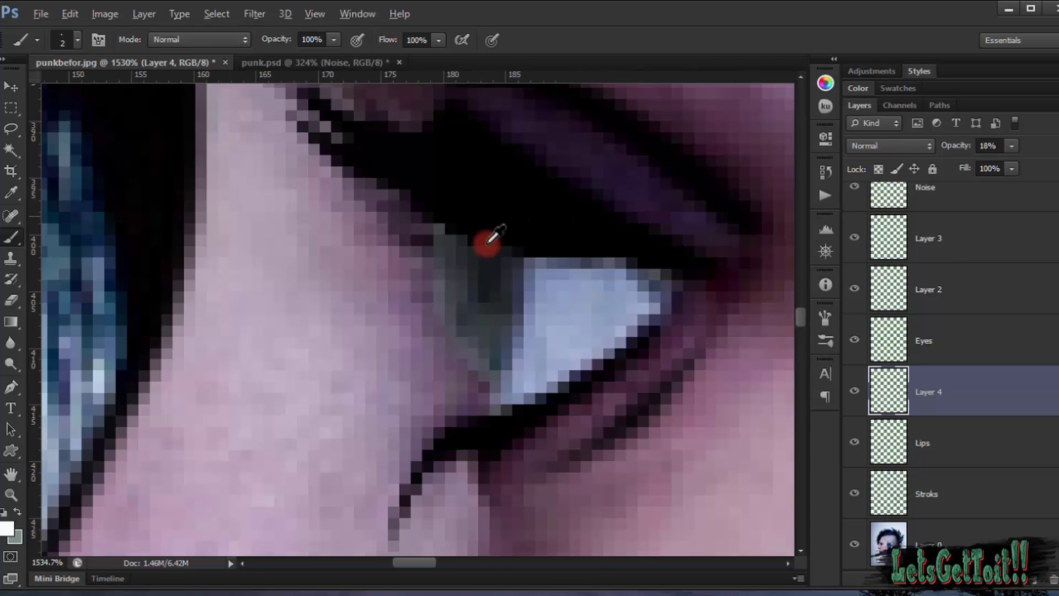
# Step: Paint the pupil black in the upper part of the iris with a 2 px brush on Layer 4
pyautogui.scroll(3, 470, 265)
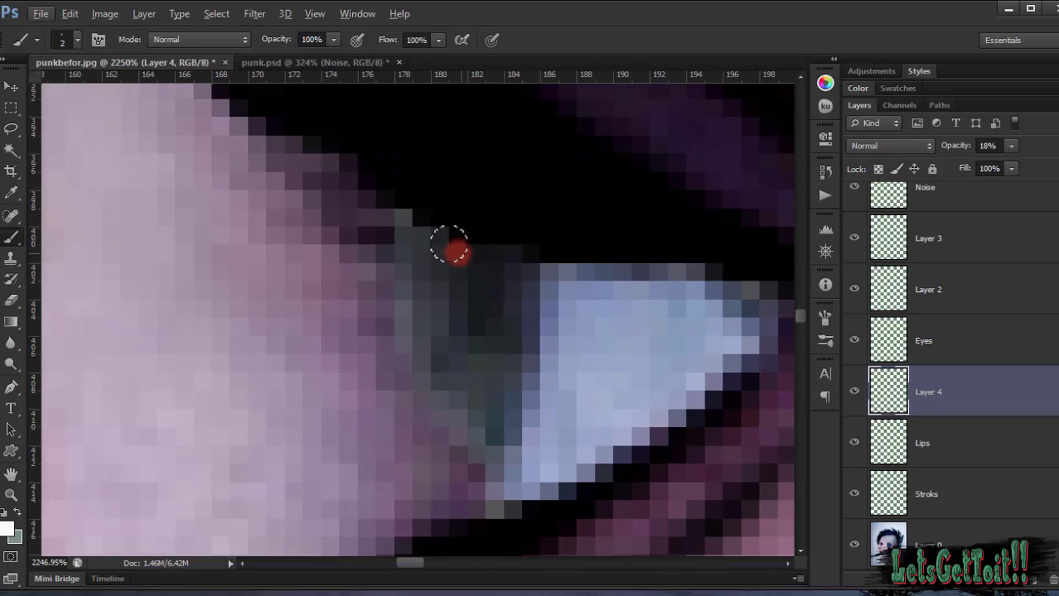
pyautogui.click(425, 315)
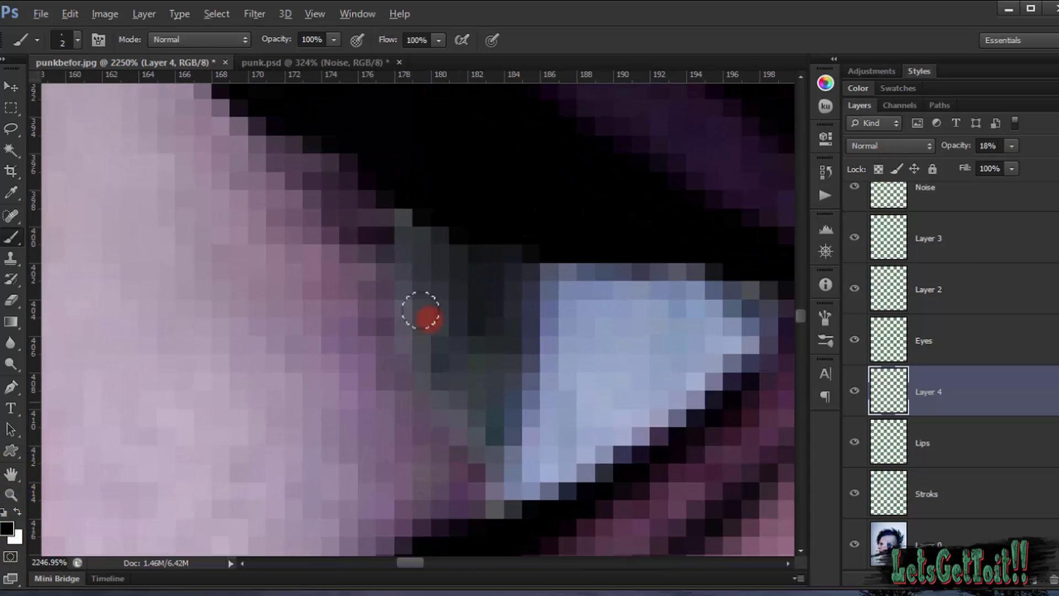
pyautogui.moveTo(456, 238); pyautogui.dragTo(461, 289)
pyautogui.click(454, 251)
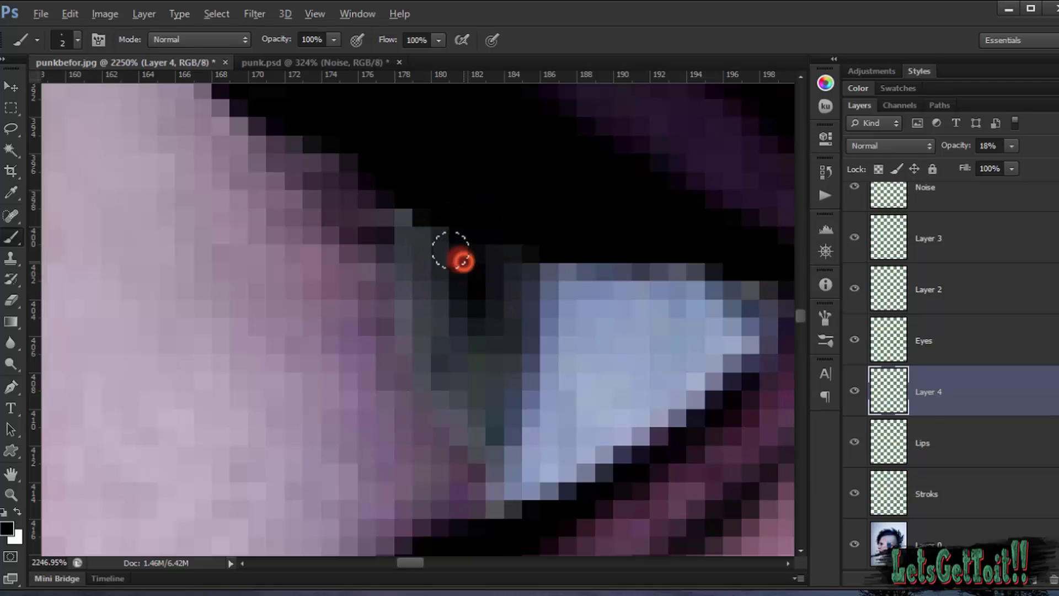
pyautogui.moveTo(448, 237)
pyautogui.mouseDown()
pyautogui.moveTo(460, 284)
pyautogui.moveTo(450, 274)
pyautogui.moveTo(452, 295)
pyautogui.moveTo(442, 240)
pyautogui.moveTo(470, 292)
pyautogui.mouseUp()
# Step: Set Layer 4's opacity to 100% and check the painted pupil against the whole face
pyautogui.click(988, 177)
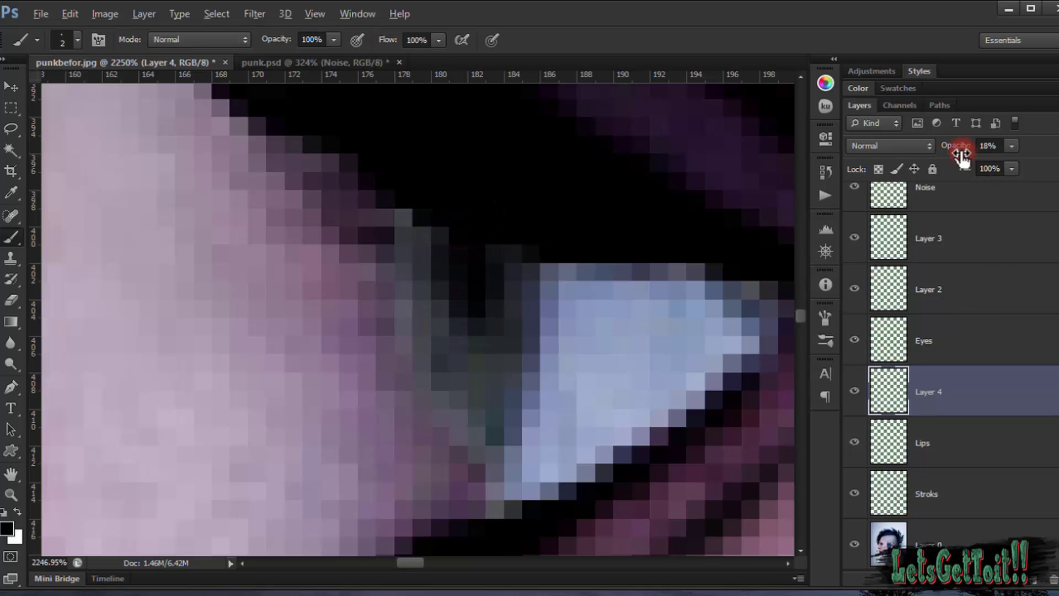
pyautogui.moveTo(961, 154); pyautogui.dragTo(1058, 157)
pyautogui.scroll(-8, 411, 237)
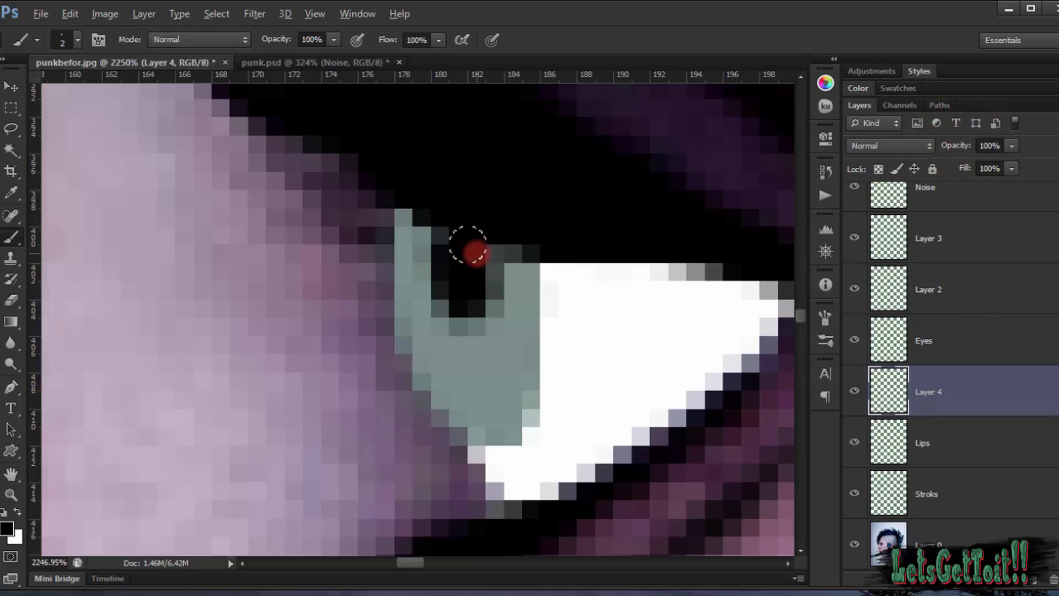
pyautogui.scroll(-2, 462, 315)
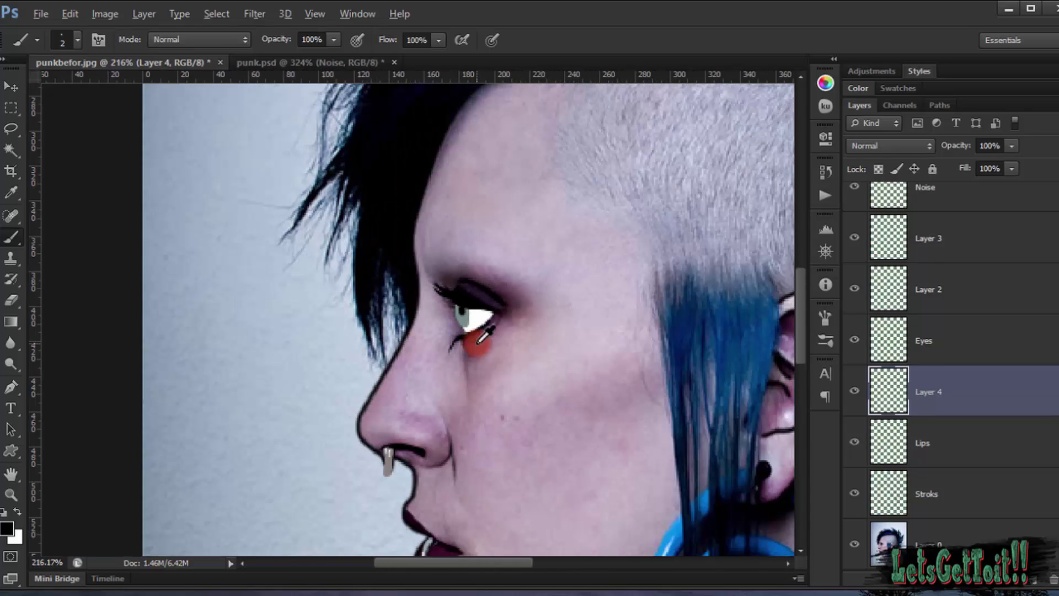
pyautogui.scroll(8, 468, 317)
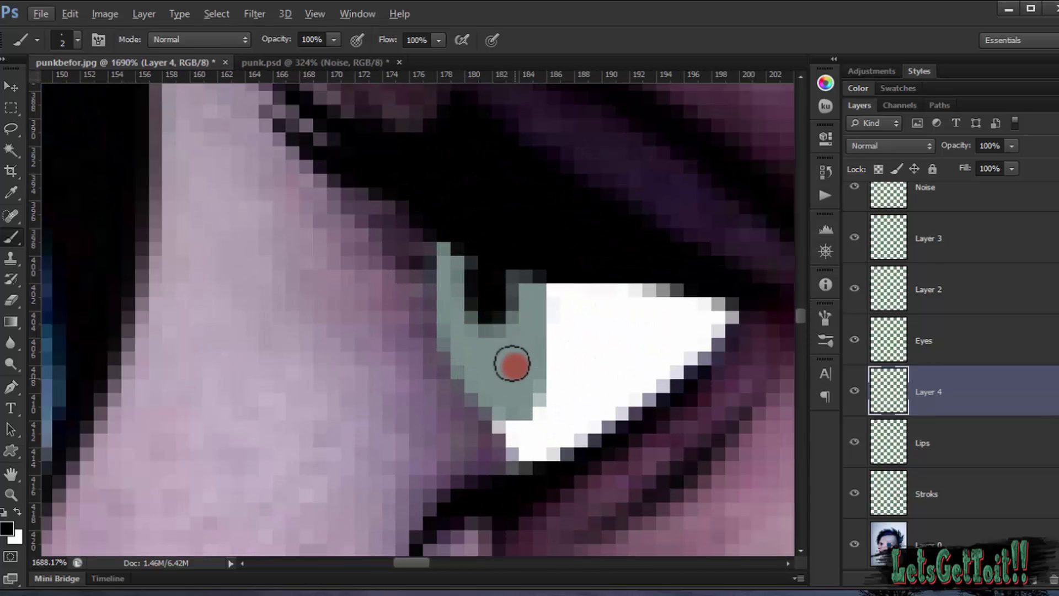
# Step: Sample the iris color as the foreground color and darken it to 38524e
pyautogui.click(8, 530)
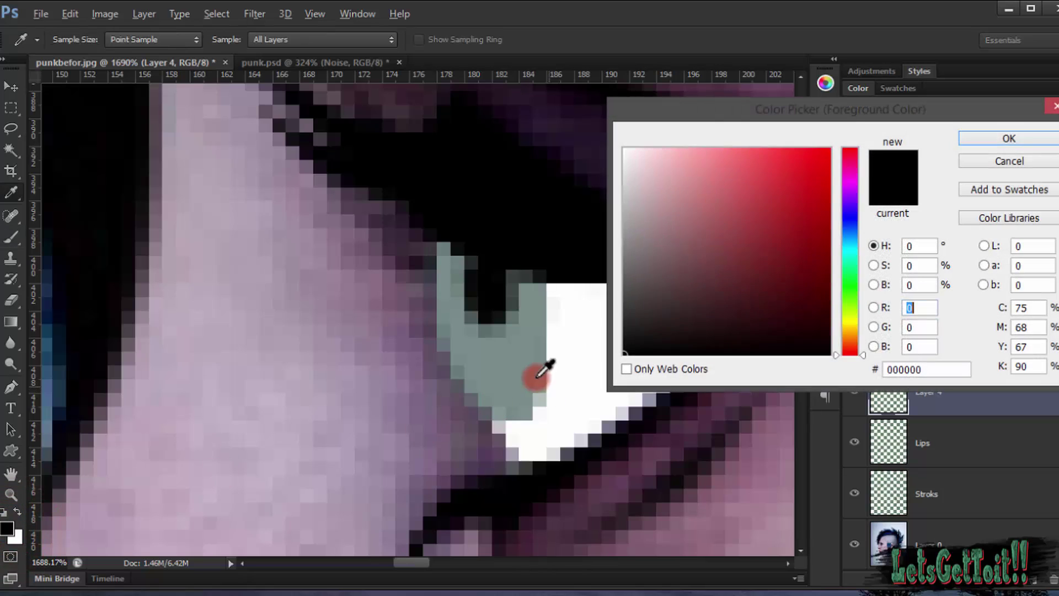
pyautogui.click(524, 367)
pyautogui.moveTo(653, 242); pyautogui.dragTo(688, 287)
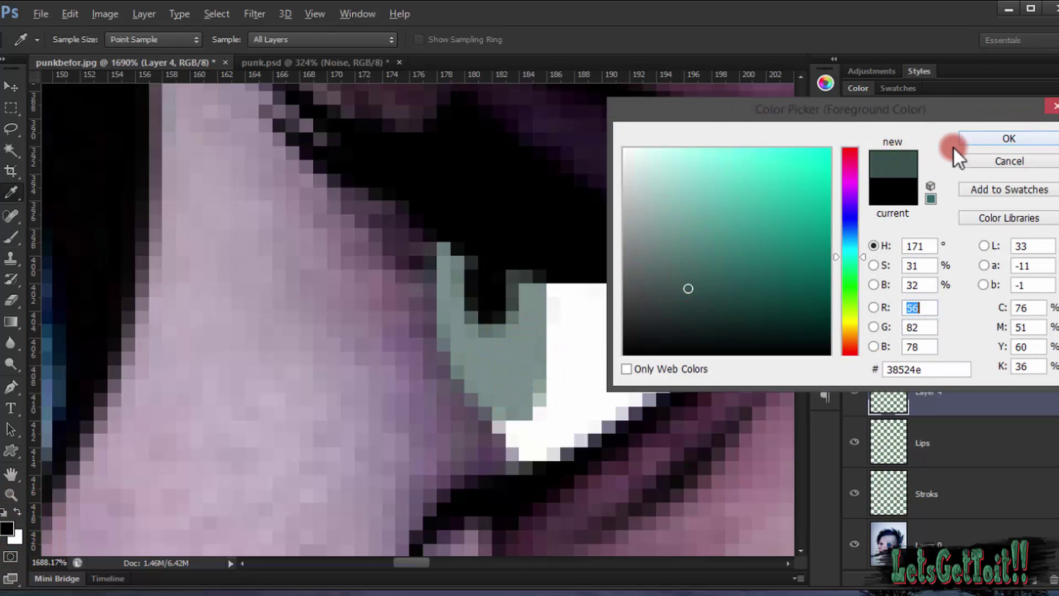
pyautogui.click(968, 138)
# Step: Configure a soft 5 px brush with 16% hardness, 78% flow and 79% opacity
pyautogui.rightClick(543, 210)
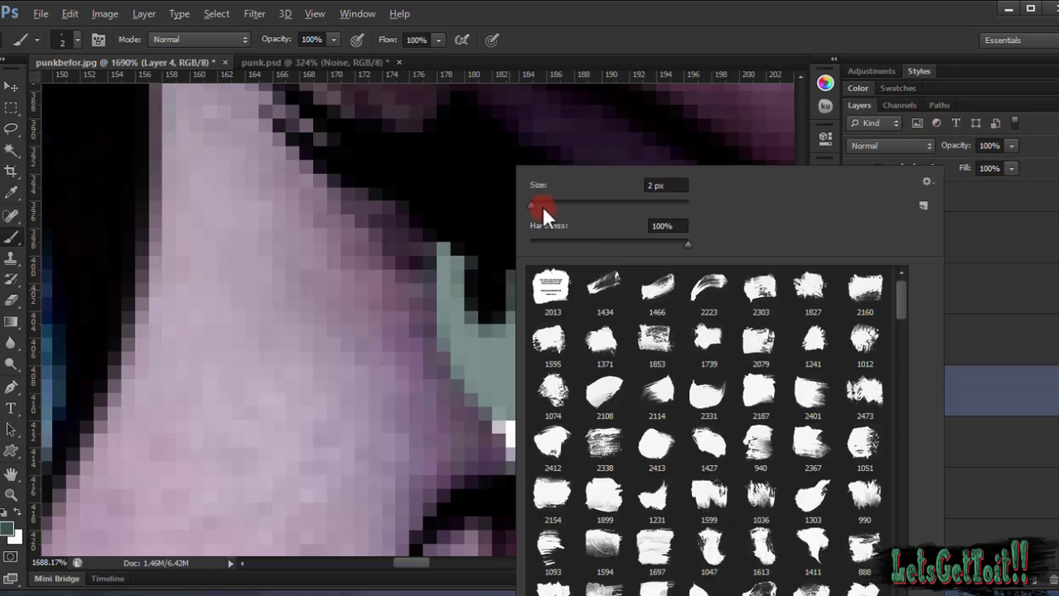
pyautogui.click(532, 204)
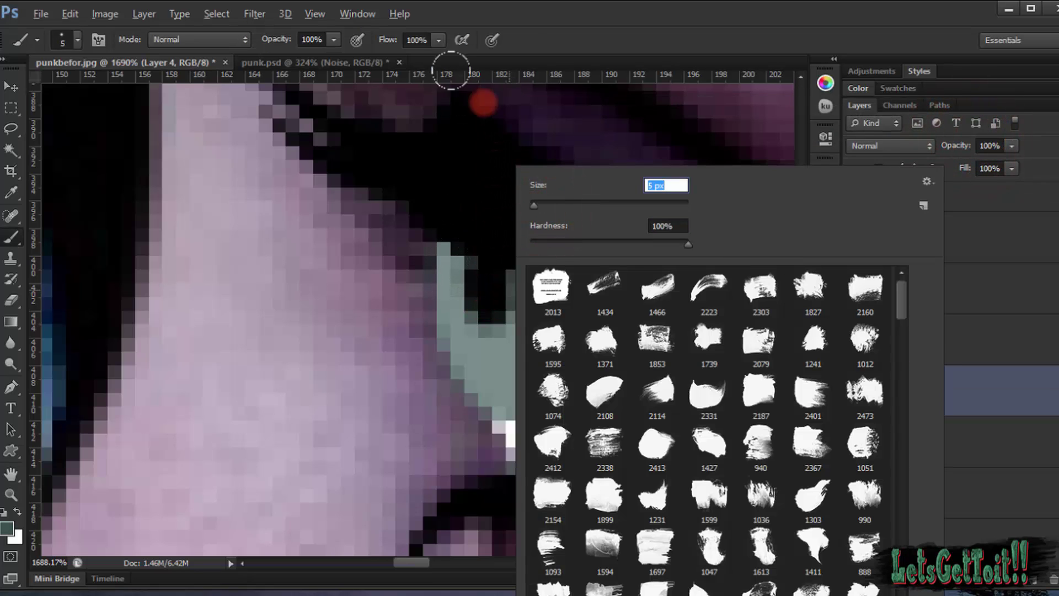
pyautogui.click(544, 24)
pyautogui.rightClick(465, 287)
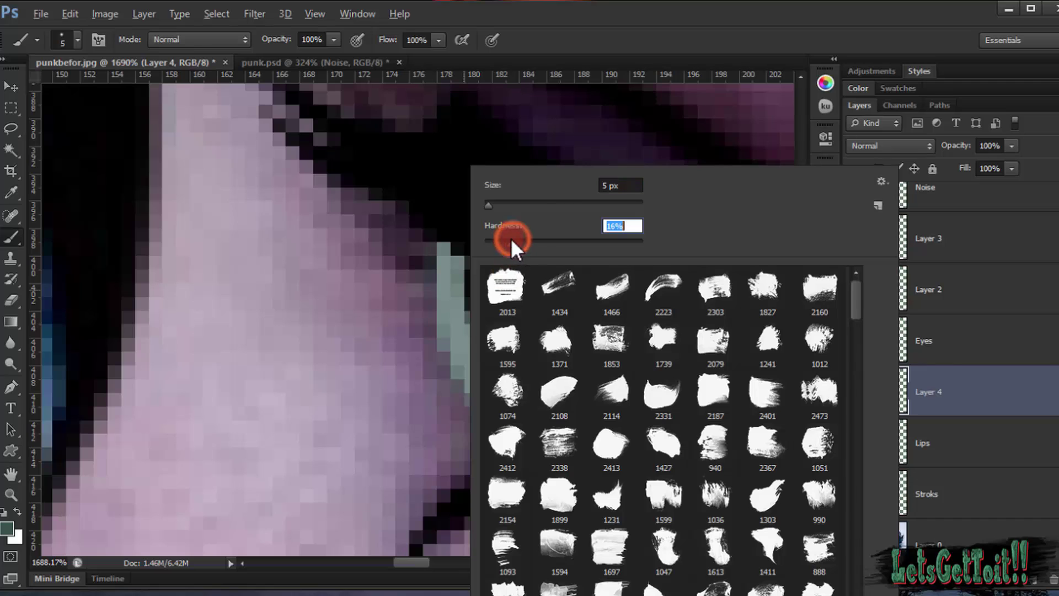
pyautogui.click(670, 34)
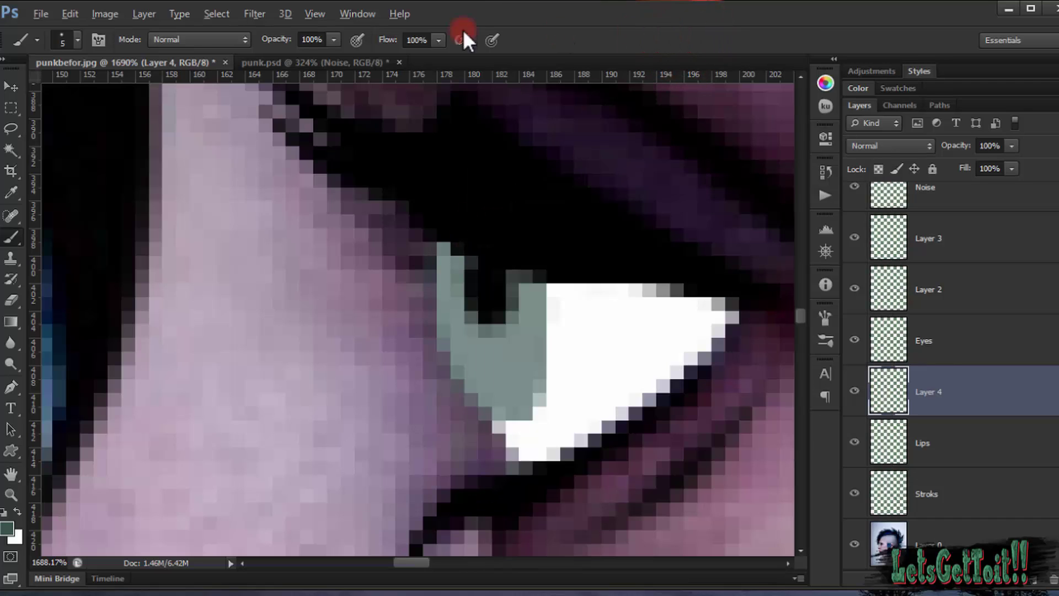
pyautogui.moveTo(394, 43); pyautogui.dragTo(375, 49)
pyautogui.moveTo(295, 33); pyautogui.dragTo(255, 40)
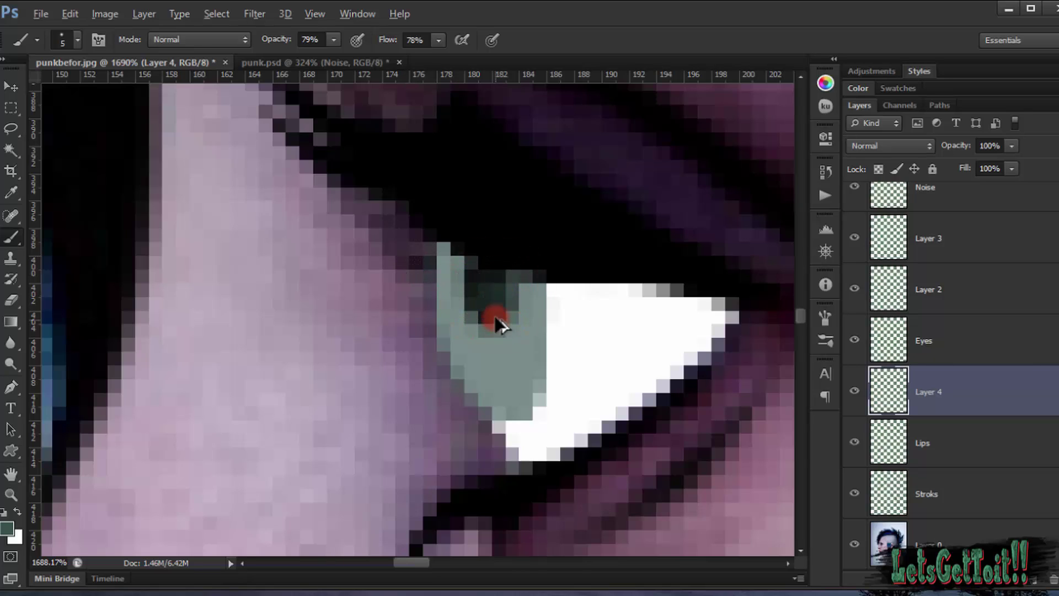
# Step: Undo the dark green stroke over the pupil, create a new layer beneath Layer 4 and brush around the pupil on it
pyautogui.hotkey('ctrl', 'z')
pyautogui.keyDown('ctrl'); pyautogui.click(1035, 588); pyautogui.keyUp('ctrl')
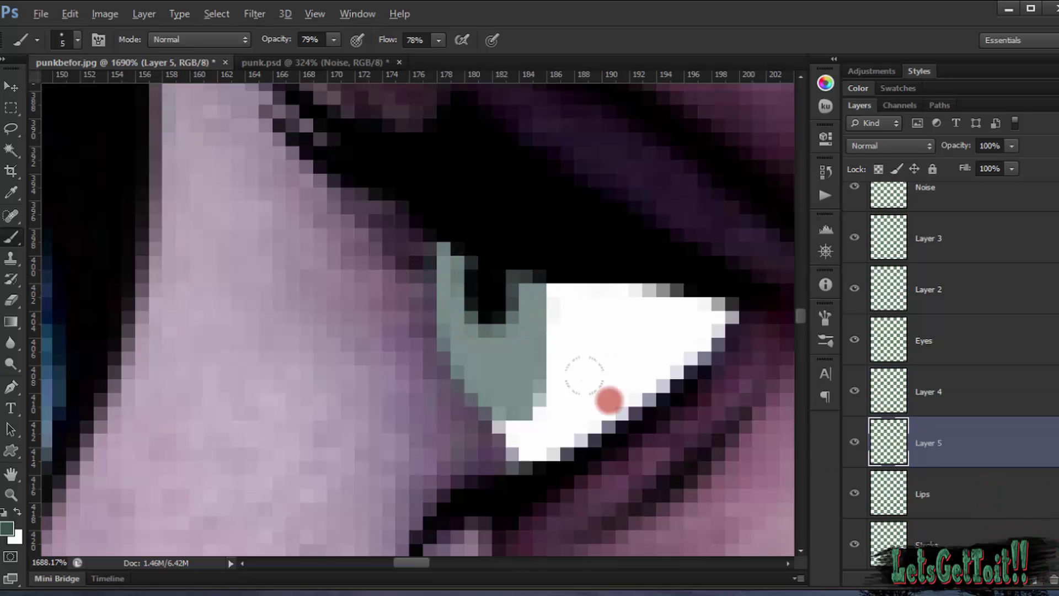
pyautogui.moveTo(470, 292); pyautogui.dragTo(480, 276)
# Step: Try shading around the pupil with Layer 5 moved above Layer 4, and undo the stroke and the layer move
pyautogui.click(999, 466)
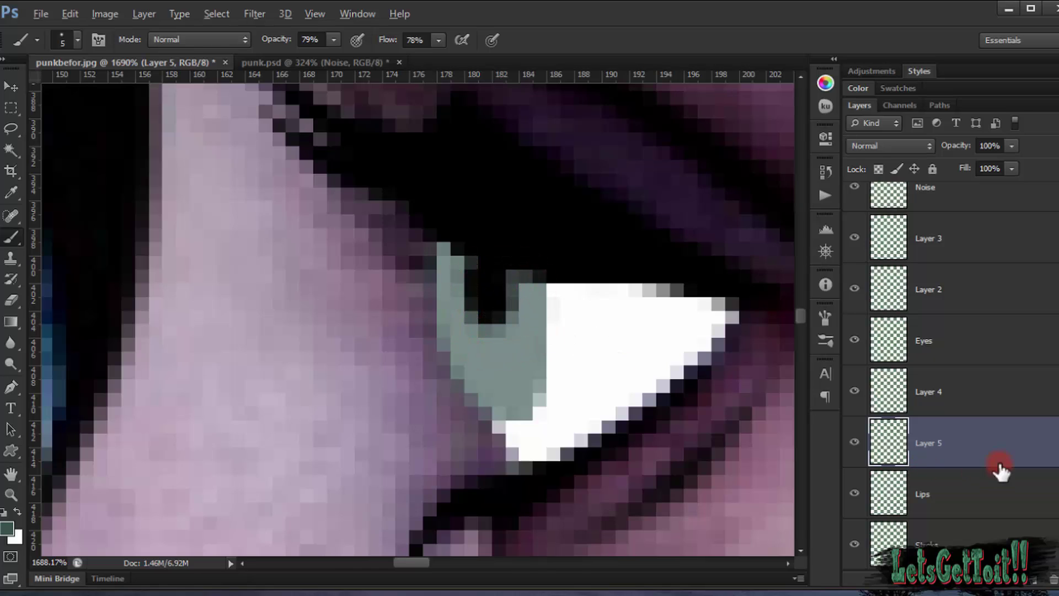
pyautogui.click(854, 391)
pyautogui.click(854, 392)
pyautogui.moveTo(886, 437)
pyautogui.mouseDown()
pyautogui.moveTo(886, 373)
pyautogui.moveTo(886, 386)
pyautogui.mouseUp()
pyautogui.click(511, 311)
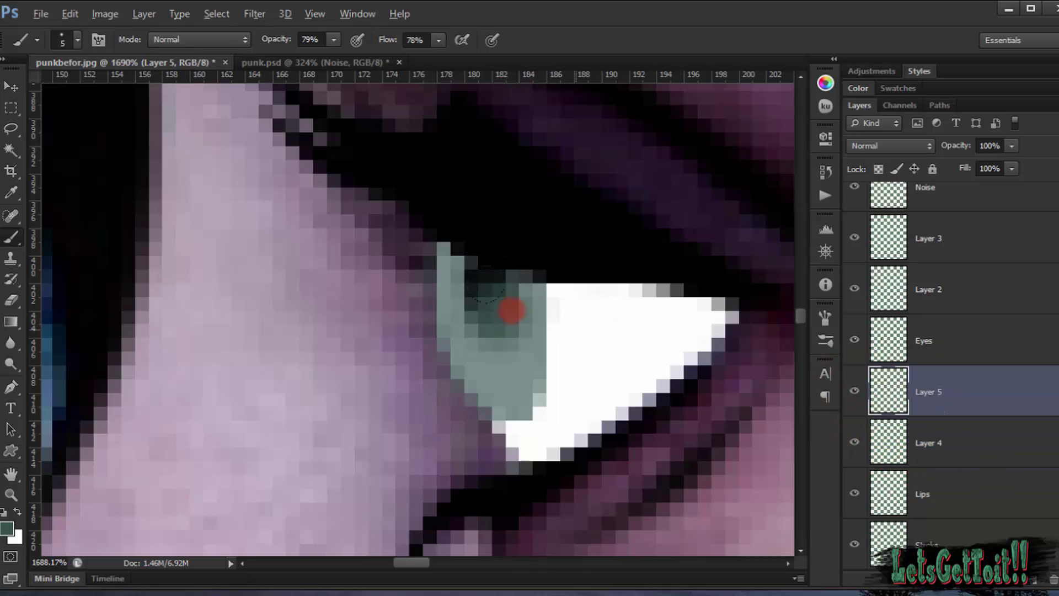
pyautogui.hotkey('ctrl', 'alt', 'z')
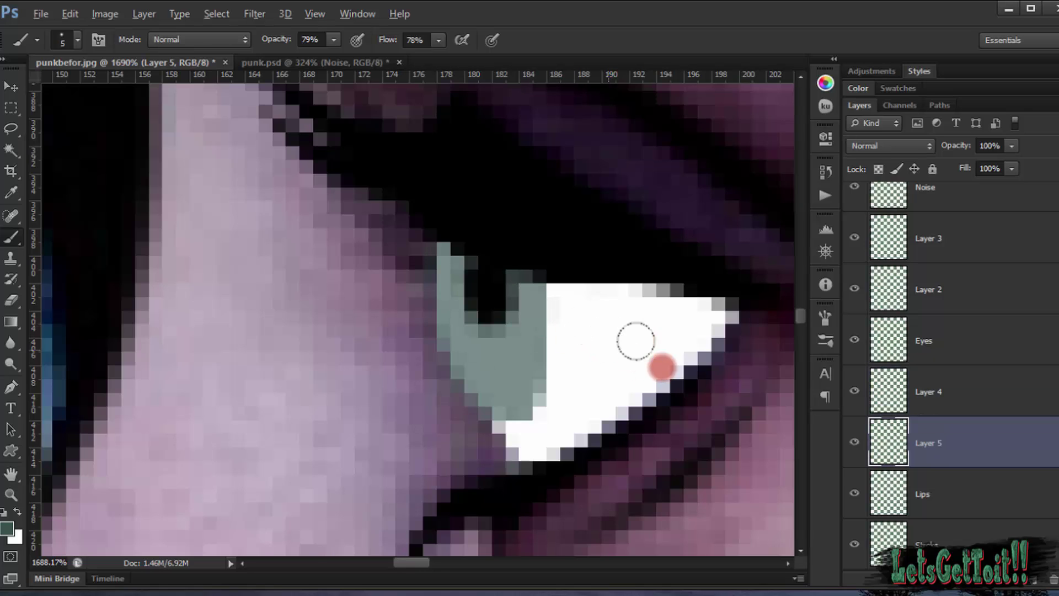
# Step: Toggle Layer 4's visibility to inspect what lies beneath the iris and pupil
pyautogui.scroll(4, 502, 327)
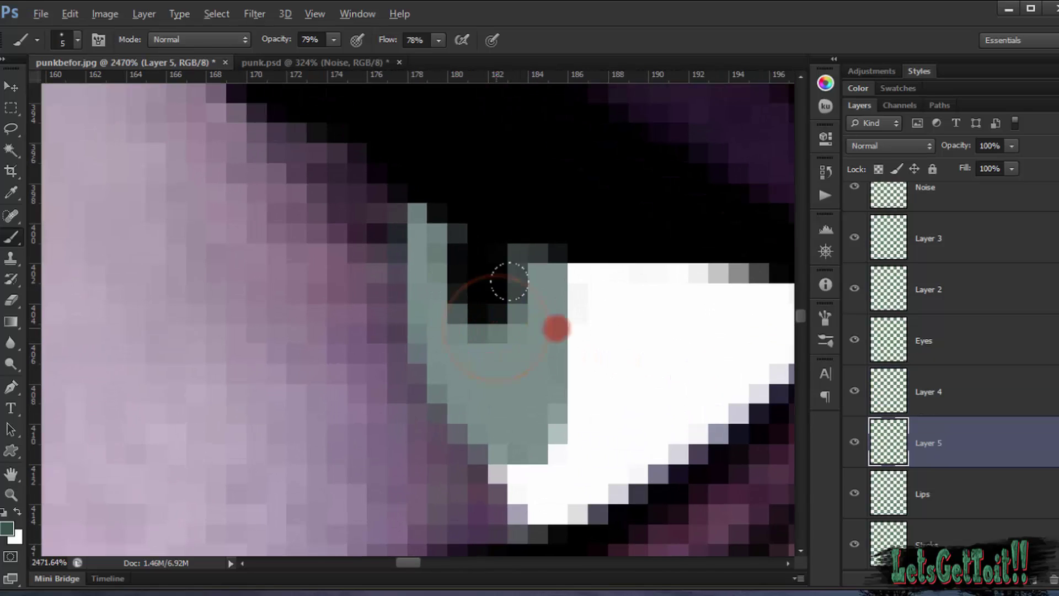
pyautogui.click(856, 396)
pyautogui.click(856, 396)
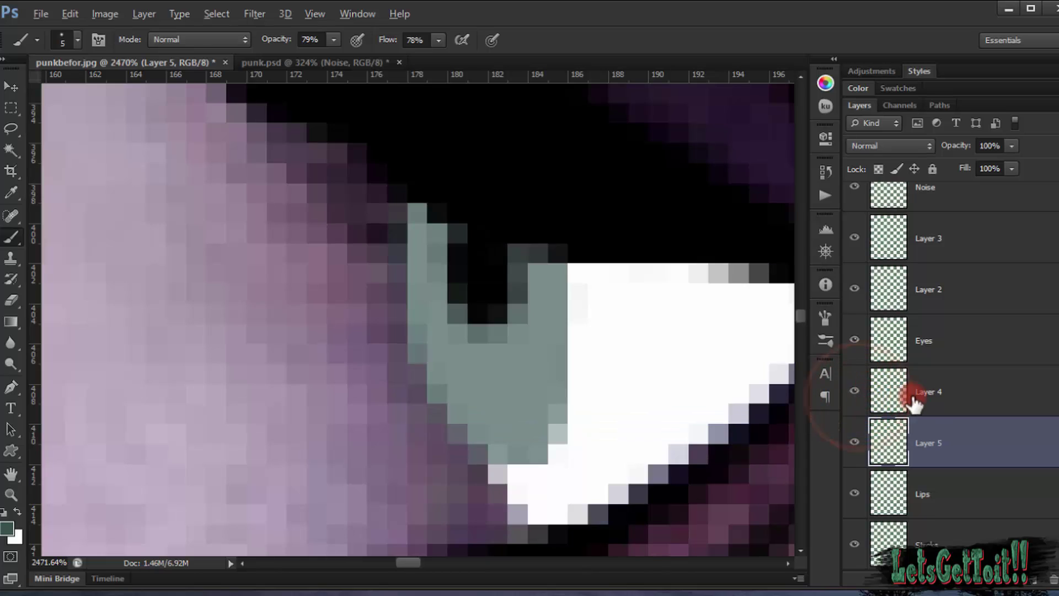
# Step: Shade over and around the pupil with soft dark green brush strokes on Layer 4
pyautogui.click(913, 398)
pyautogui.scroll(2, 514, 293)
pyautogui.moveTo(518, 311)
pyautogui.mouseDown()
pyautogui.moveTo(508, 307)
pyautogui.moveTo(496, 338)
pyautogui.moveTo(451, 295)
pyautogui.mouseUp()
pyautogui.moveTo(385, 214)
pyautogui.mouseDown()
pyautogui.moveTo(375, 220)
pyautogui.moveTo(408, 242)
pyautogui.moveTo(404, 273)
pyautogui.mouseUp()
pyautogui.moveTo(437, 224); pyautogui.dragTo(440, 222)
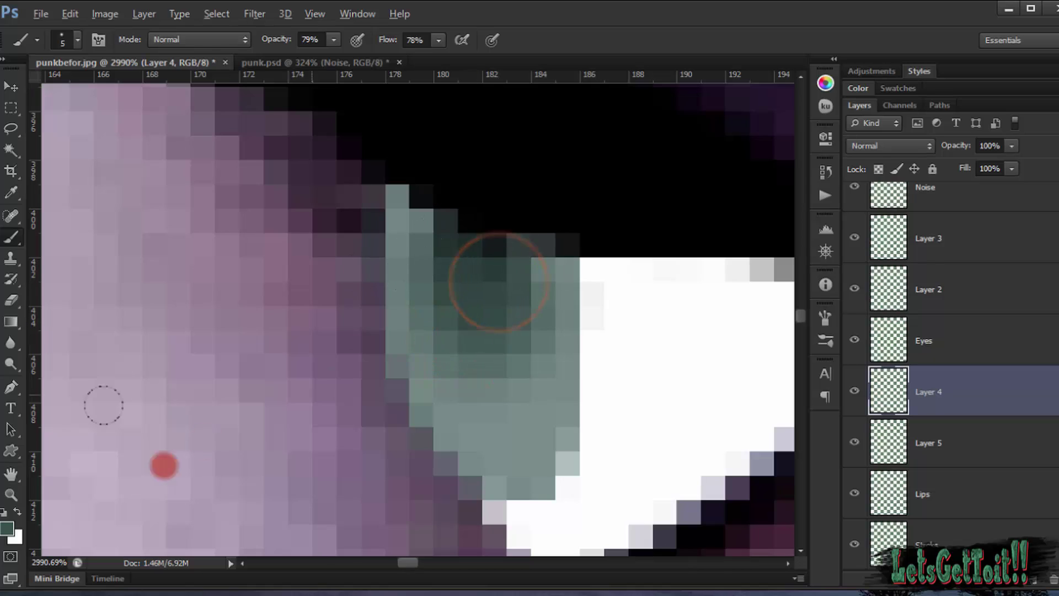
# Step: Restore black as the foreground color and repaint the pupil's center on Layer 4, leaving a green rim around it
pyautogui.click(5, 513)
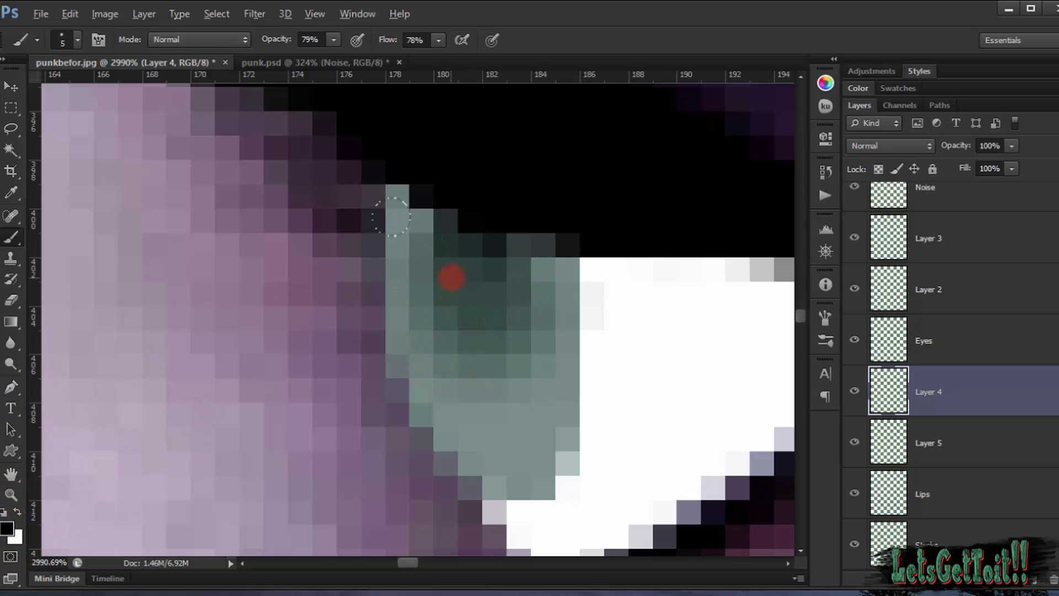
pyautogui.moveTo(451, 278)
pyautogui.mouseDown()
pyautogui.moveTo(461, 272)
pyautogui.moveTo(437, 267)
pyautogui.moveTo(459, 290)
pyautogui.mouseUp()
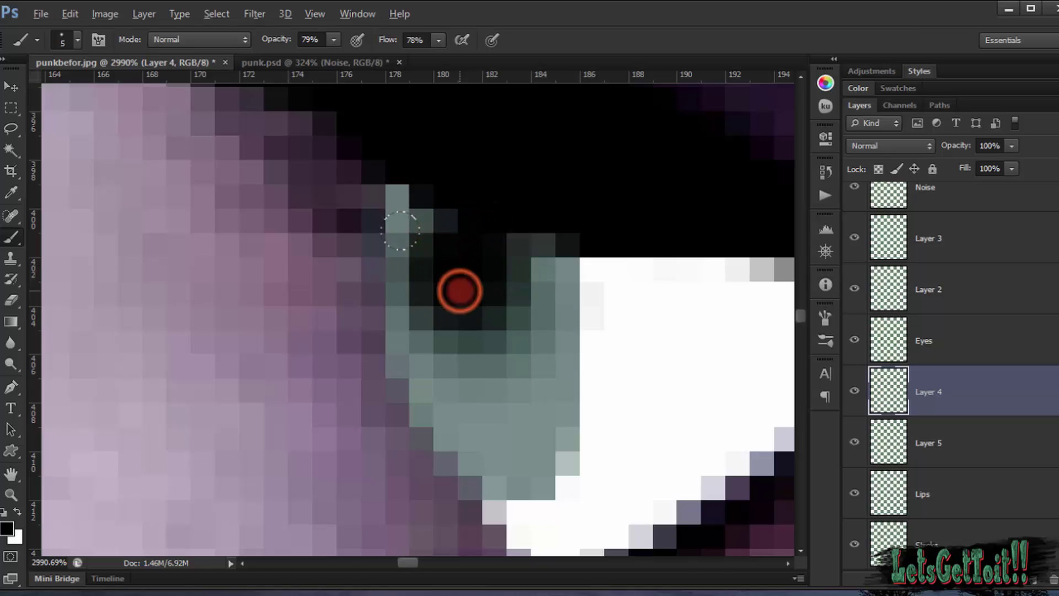
pyautogui.scroll(-8, 459, 290)
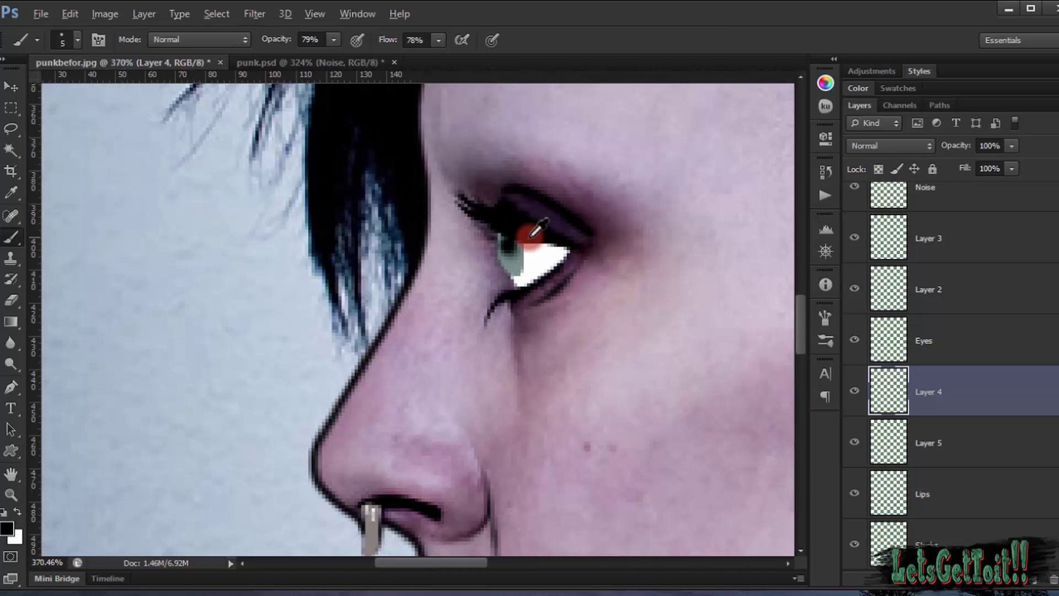
pyautogui.scroll(-4, 535, 231)
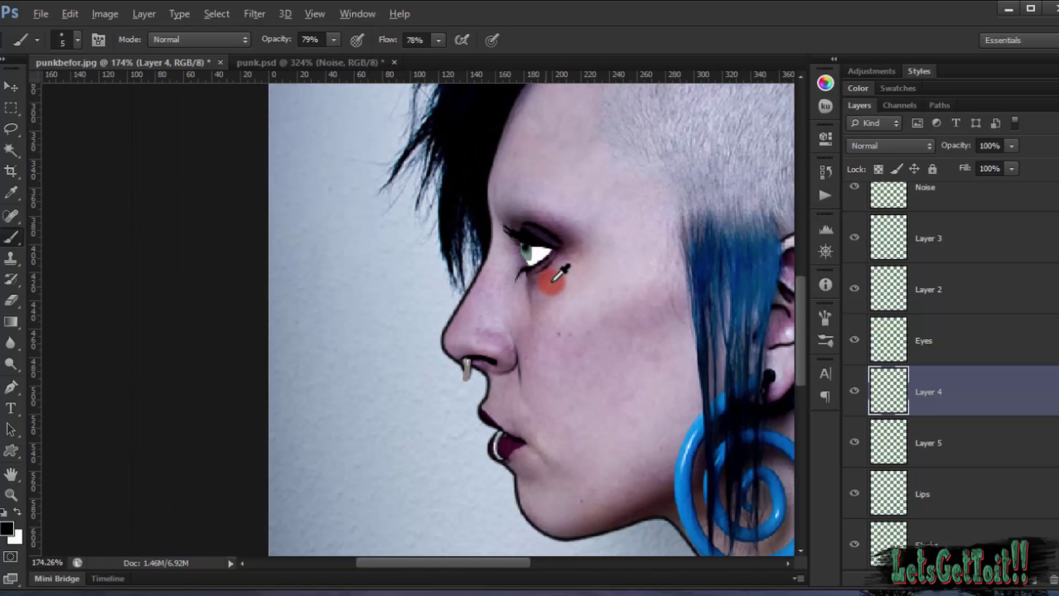
# Step: Reduce the brush size to 2 px for finer work on the pupil
pyautogui.scroll(6, 537, 267)
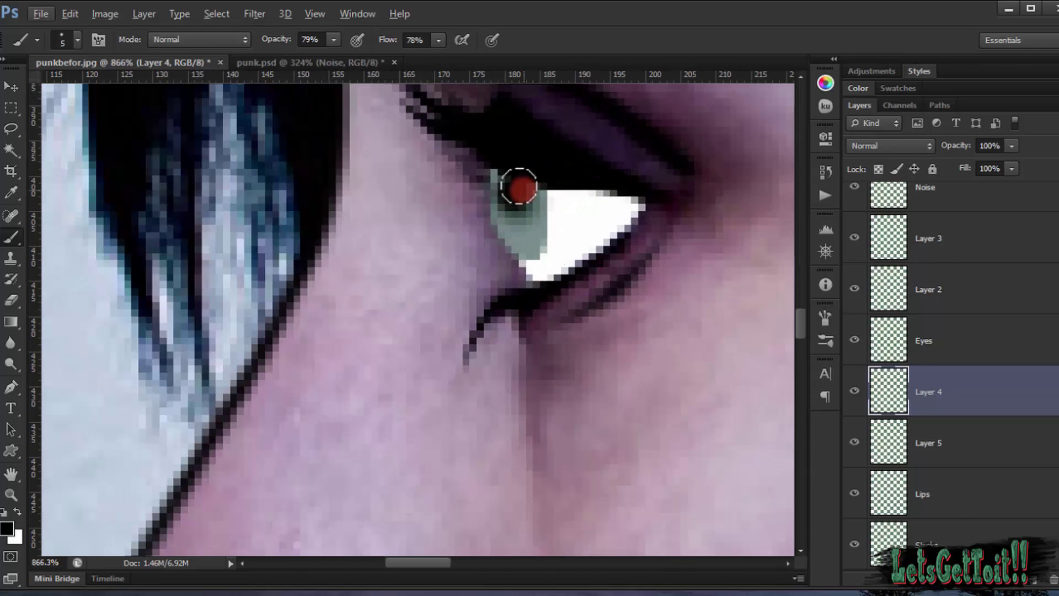
pyautogui.rightClick(554, 177)
pyautogui.moveTo(546, 204); pyautogui.dragTo(531, 200)
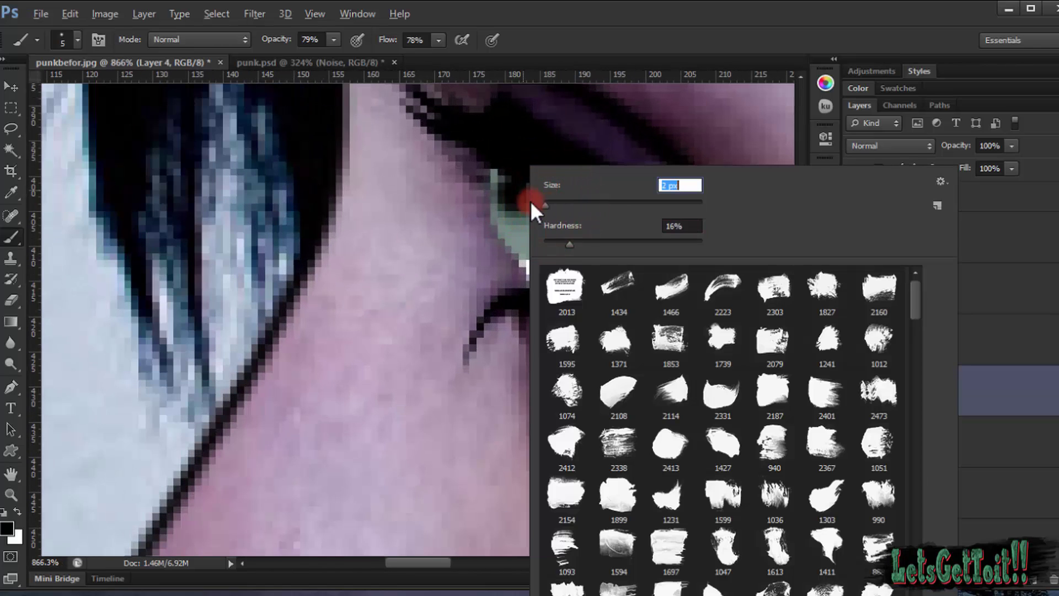
pyautogui.press('Return')
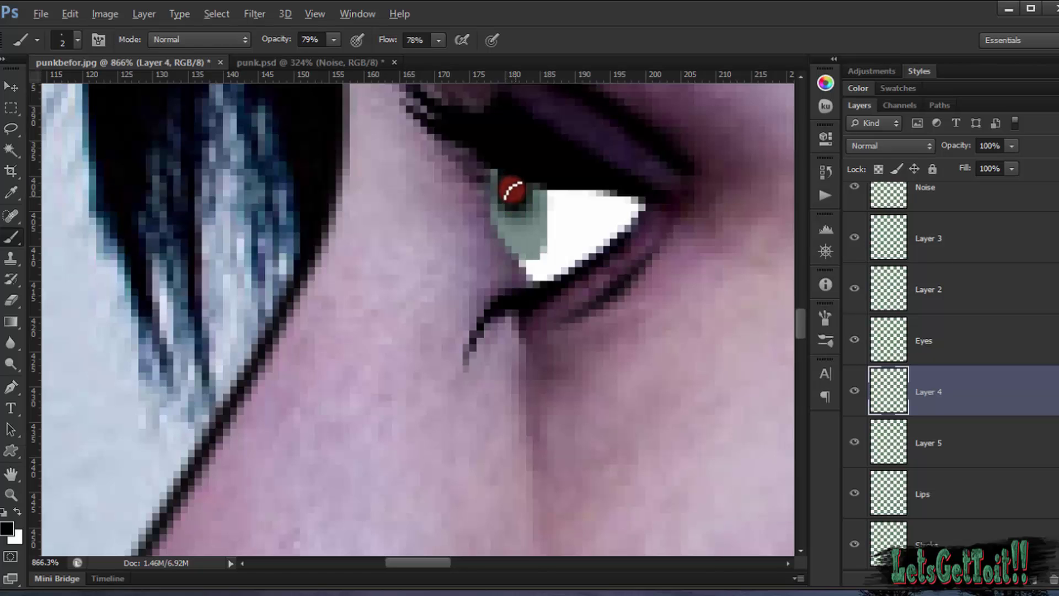
# Step: Hide the photo on Layer 0 and examine the traced line art and colored details across the face, ear and hair
pyautogui.scroll(-7, 512, 190)
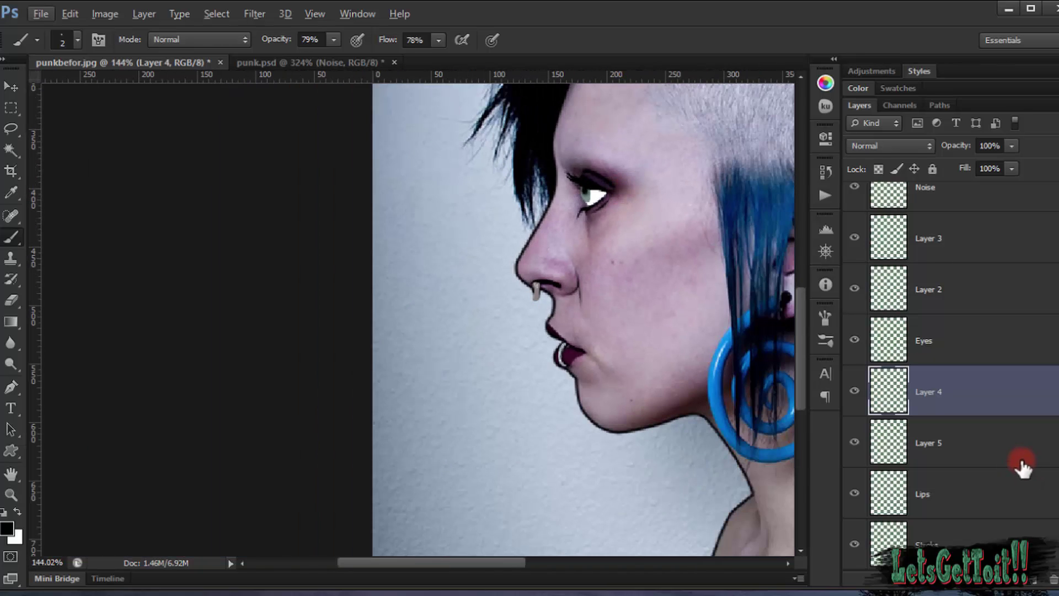
pyautogui.scroll(-2, 1021, 466)
pyautogui.click(855, 495)
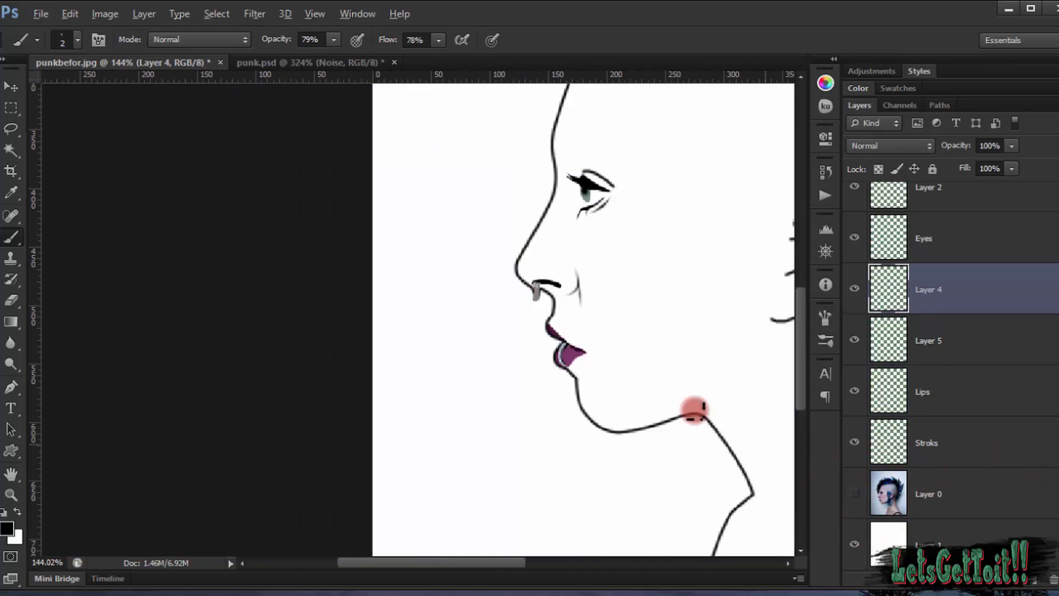
pyautogui.scroll(-2, 628, 274)
pyautogui.scroll(-2, 644, 245)
pyautogui.scroll(4, 351, 330)
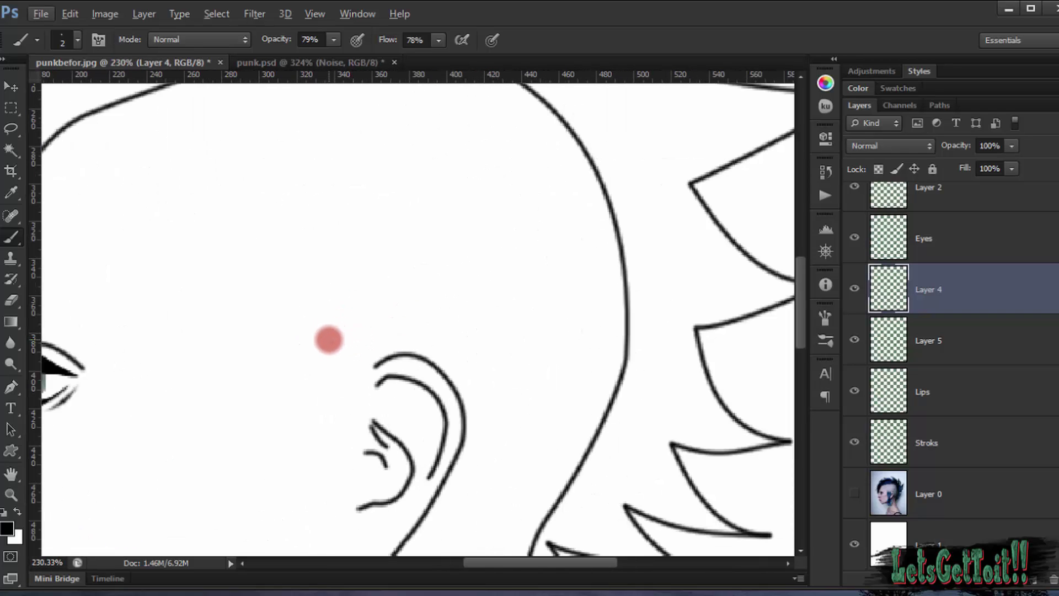
pyautogui.moveTo(294, 362); pyautogui.dragTo(607, 276)
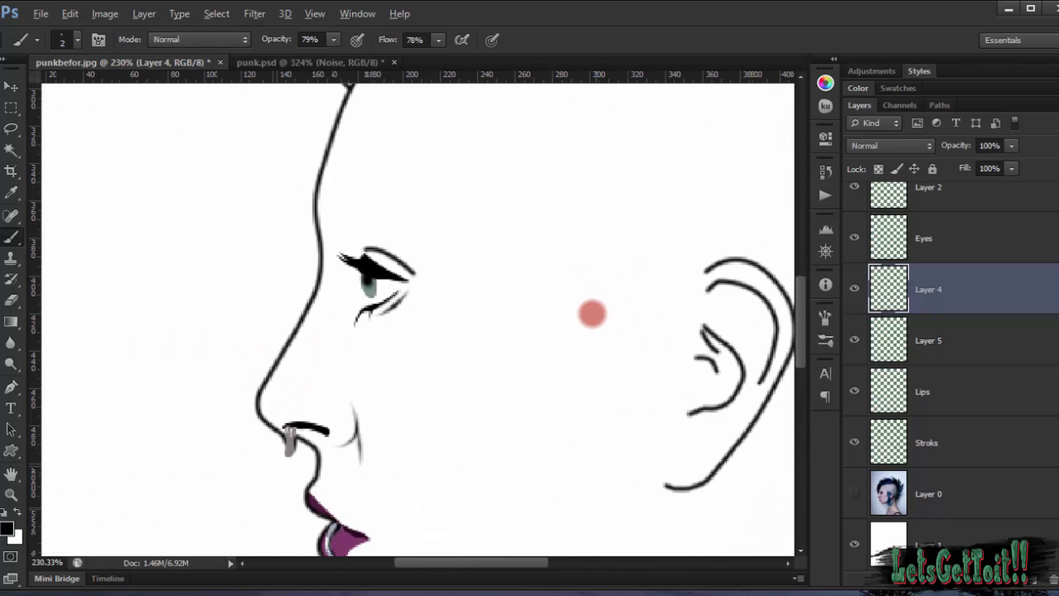